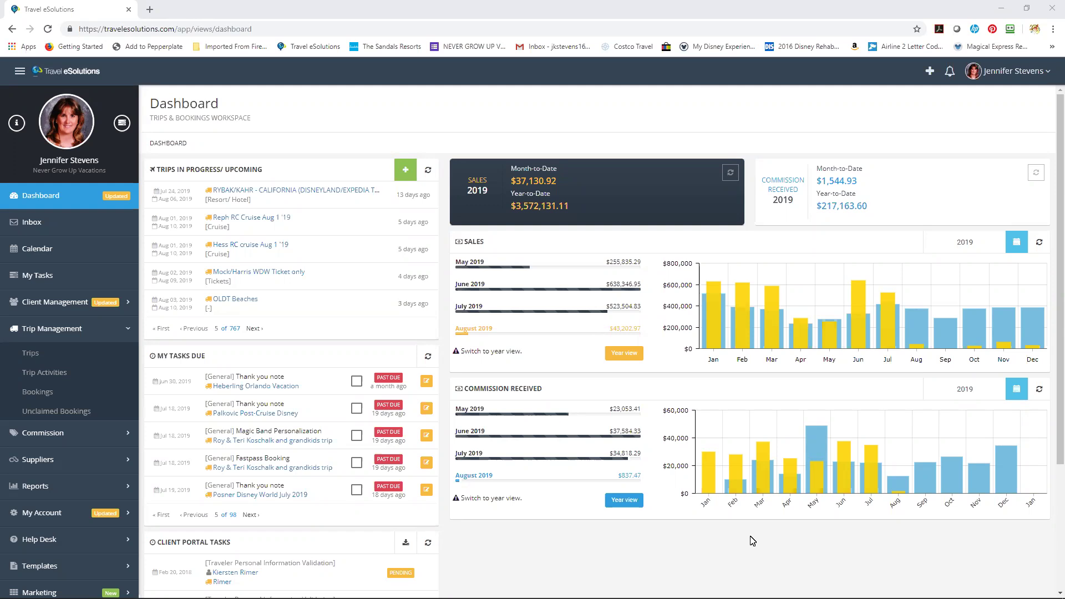
Open the Trips list and bring up the new-trip types: Regular Trip, Group/No Contract and Proposal.
click(88, 360)
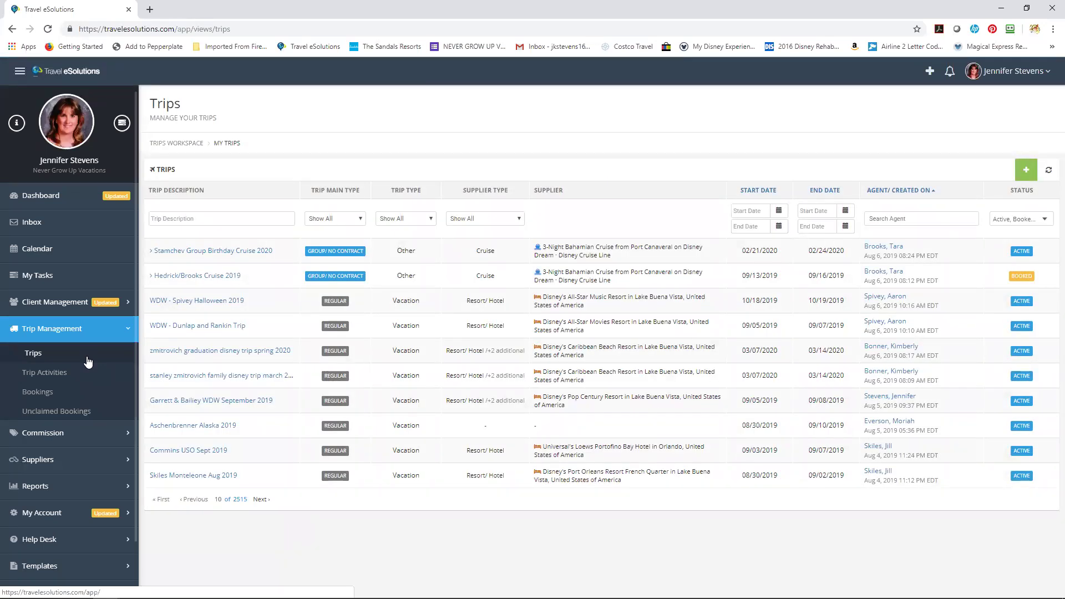
click(1025, 171)
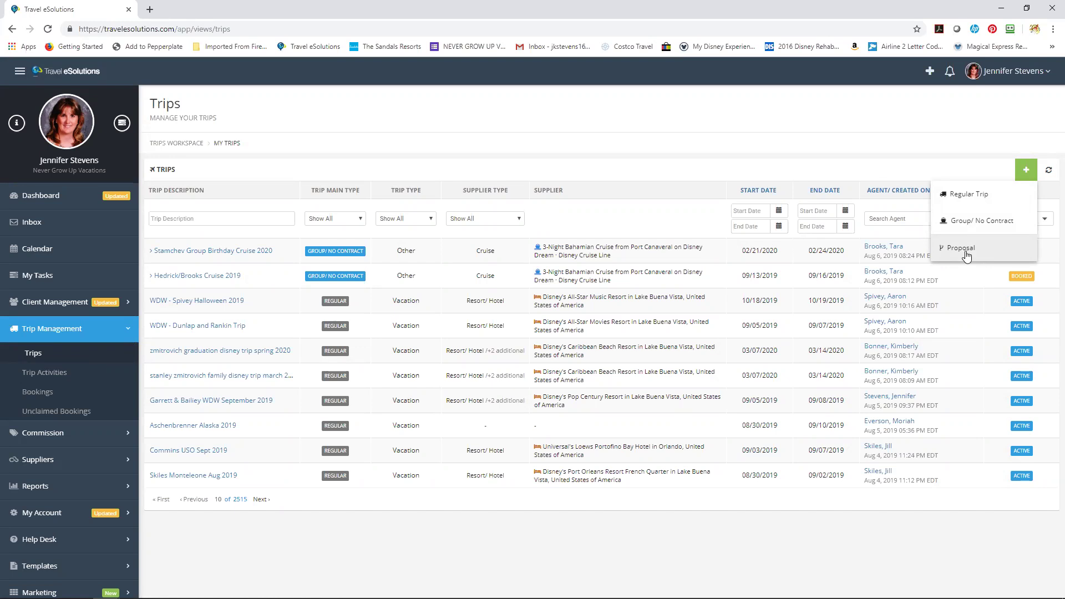
Start a Vacation proposal for 06/17/2020–06/24/2020, described as a St. Lucia graduation trip, June 2020.
click(968, 255)
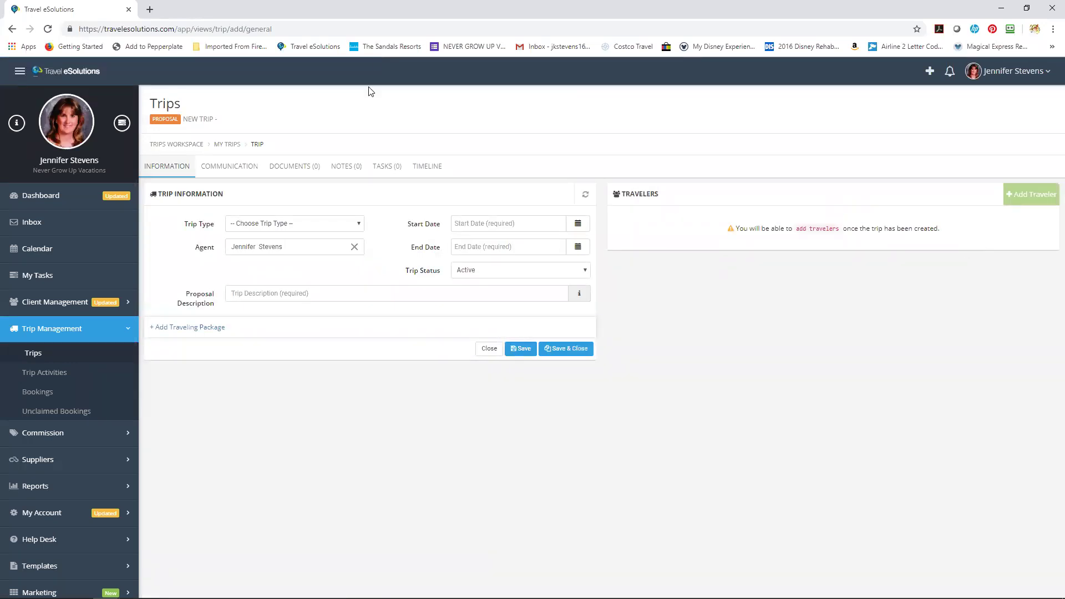
click(346, 225)
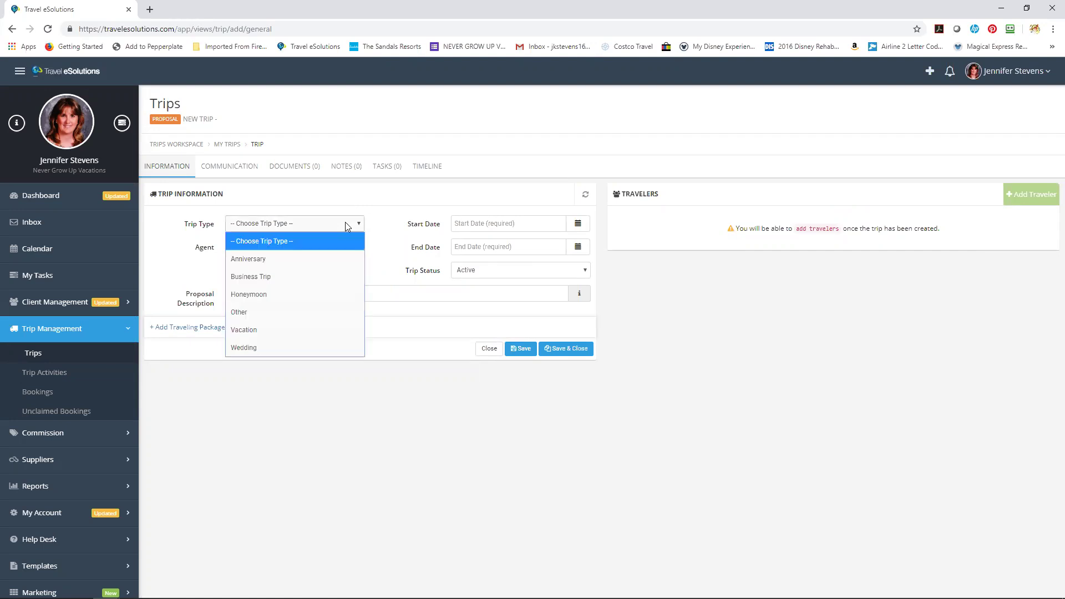
click(284, 330)
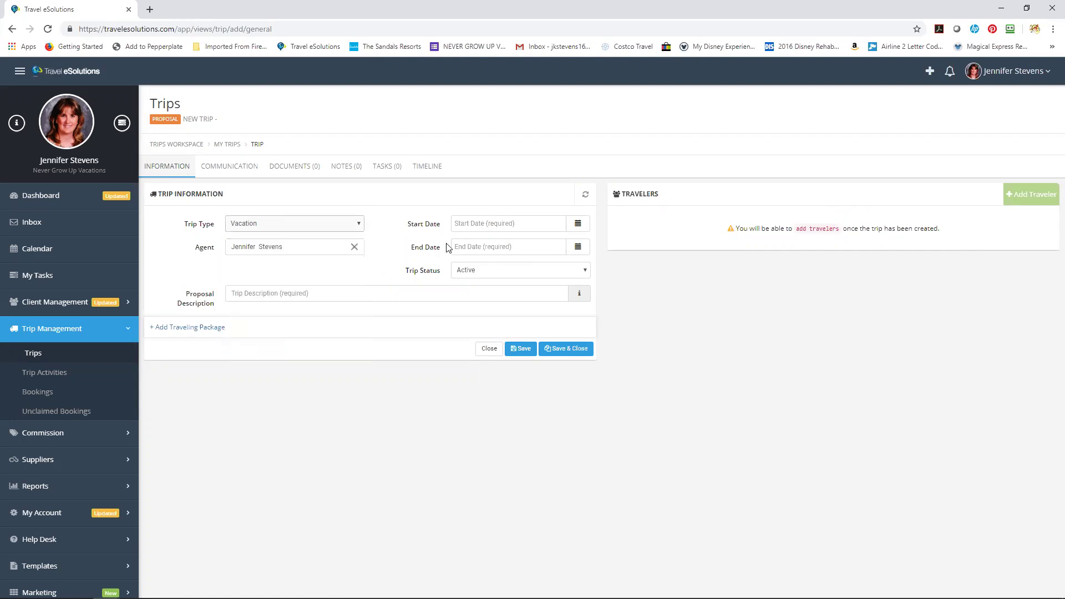
click(576, 225)
click(526, 223)
text(06/1)
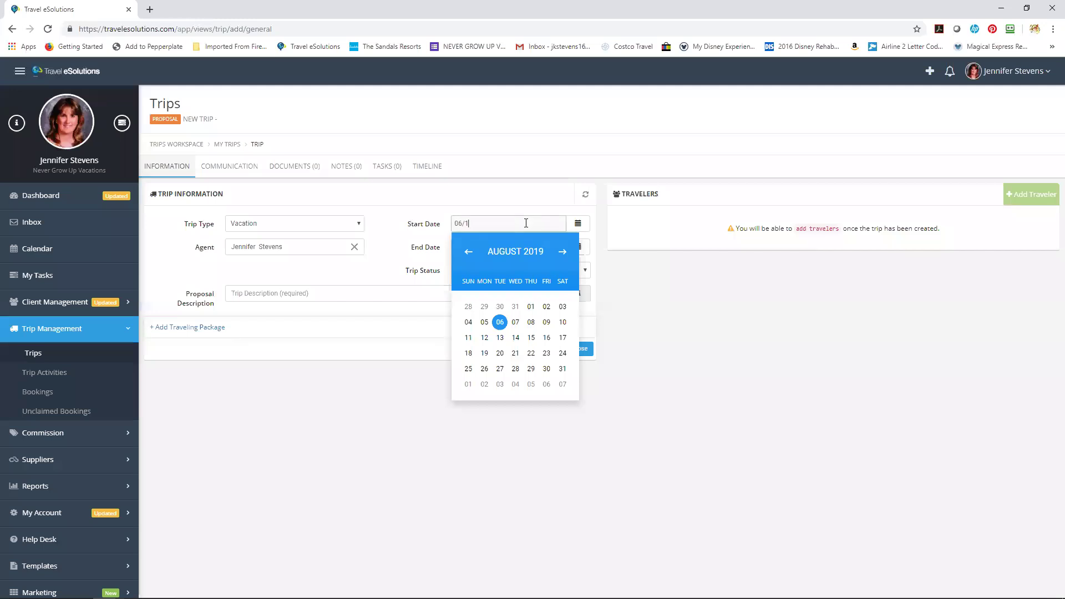
text(7/2020)
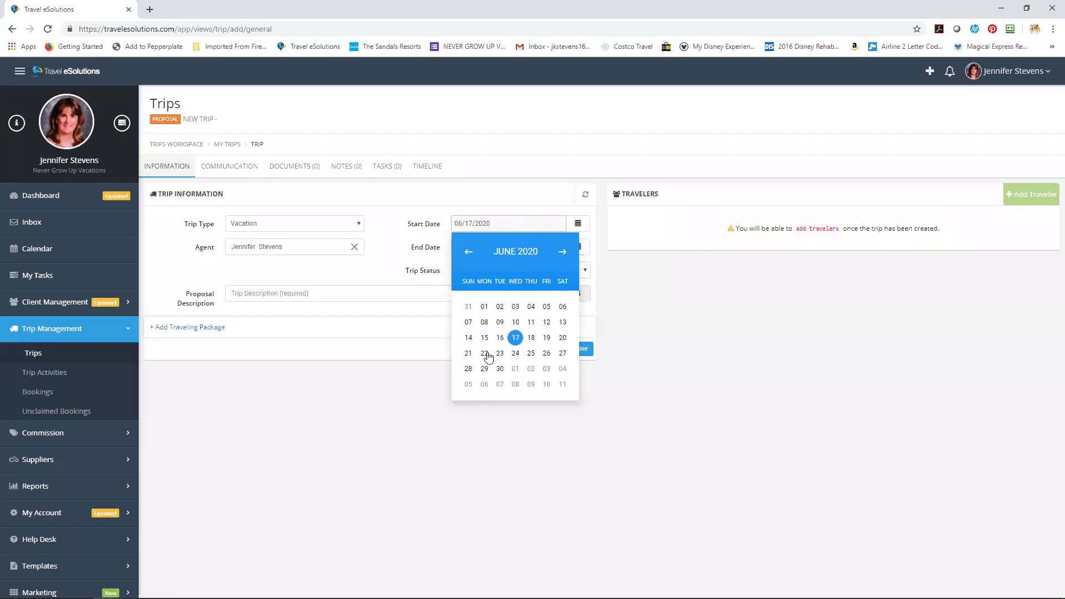
click(512, 336)
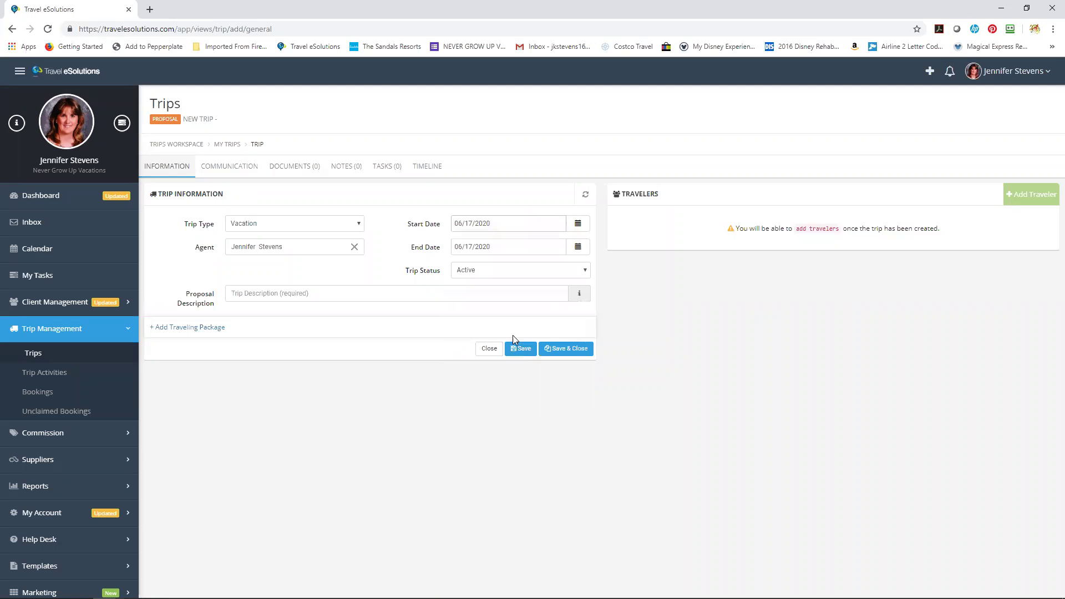
click(579, 249)
click(513, 378)
click(440, 293)
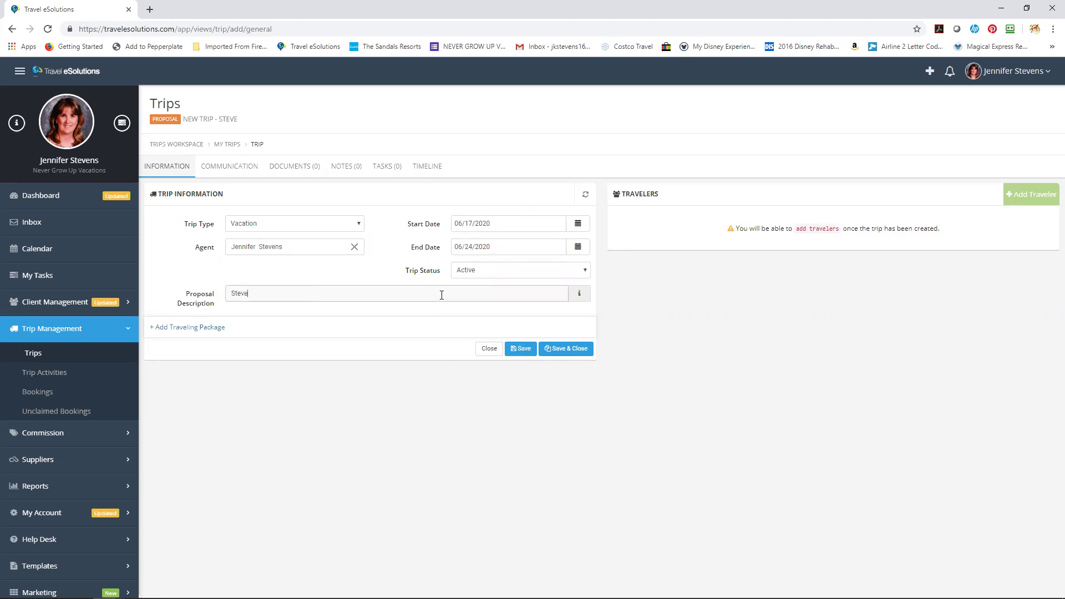
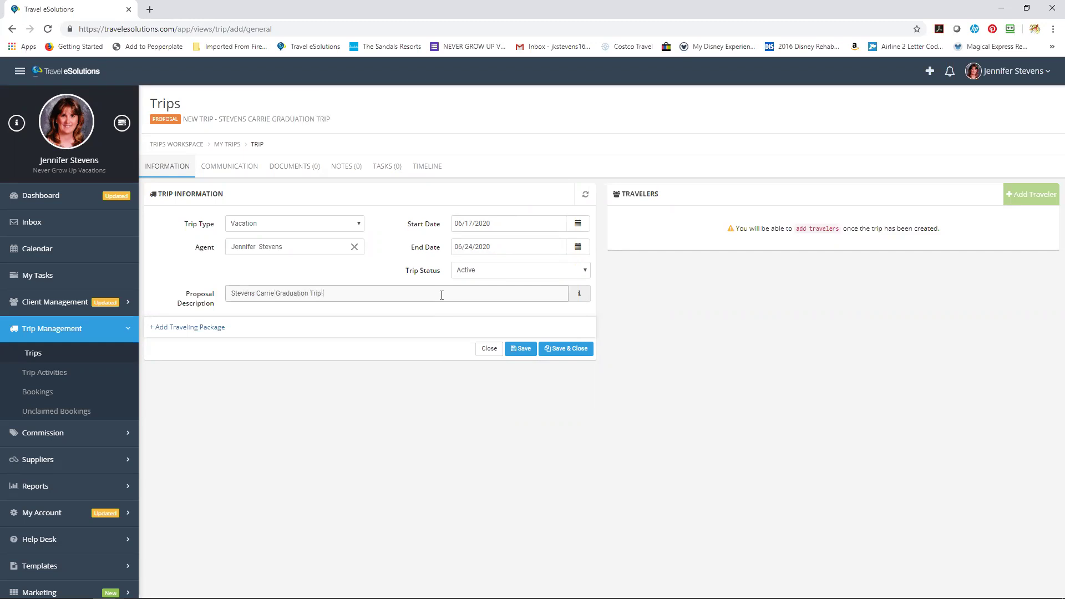
text(St. Lucia June 2020)
Save the St. Lucia proposal and add Traveling Package No. 1 to it.
click(525, 350)
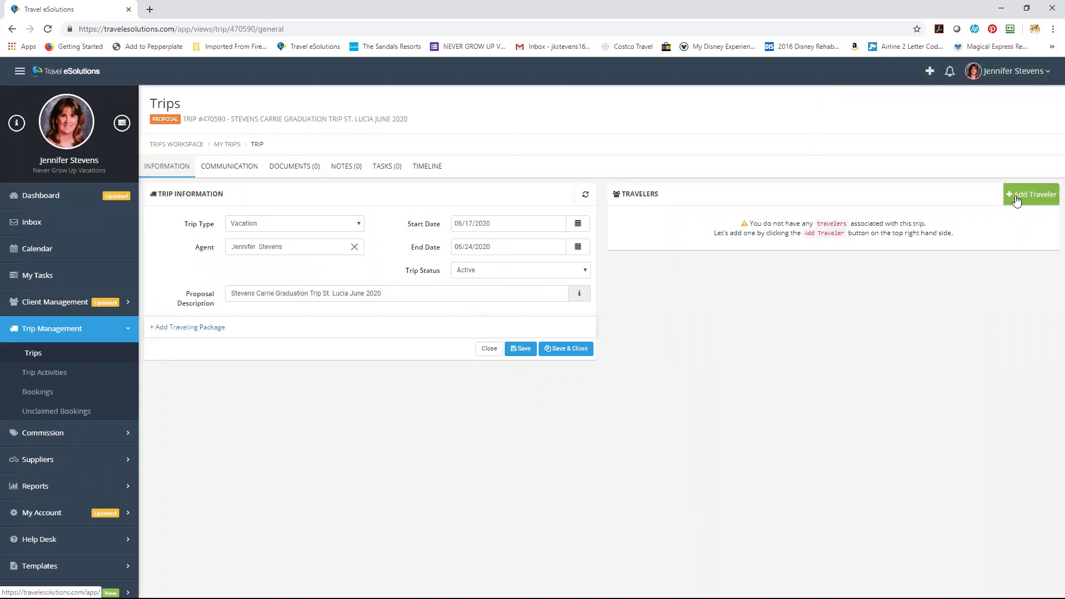
click(172, 328)
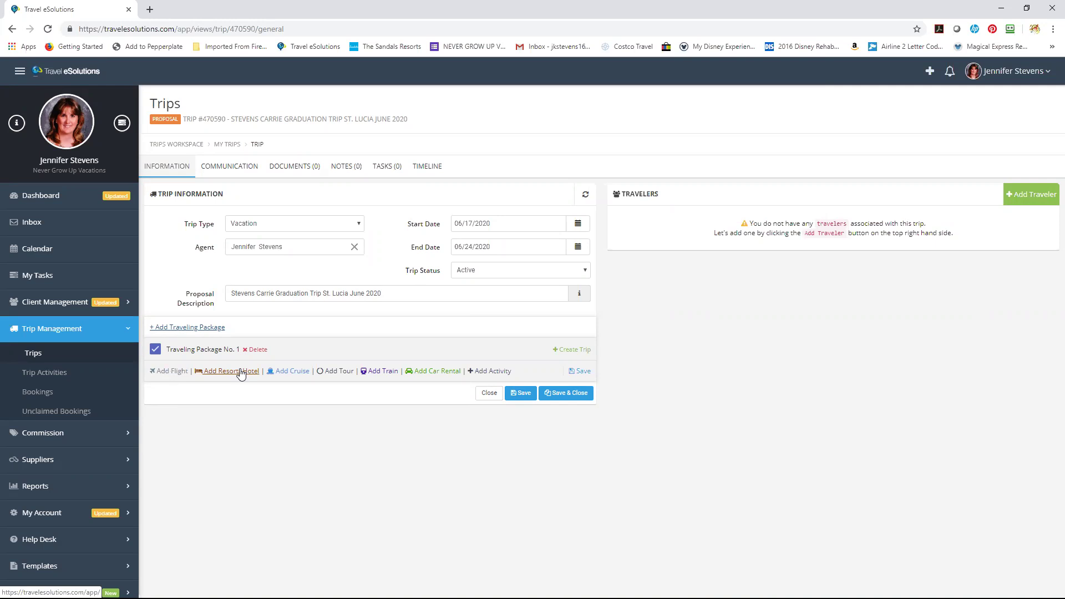
Add a resort stay at Windjammer Landing Villa Beach Resort in Gros Islet, St. Lucia.
click(241, 372)
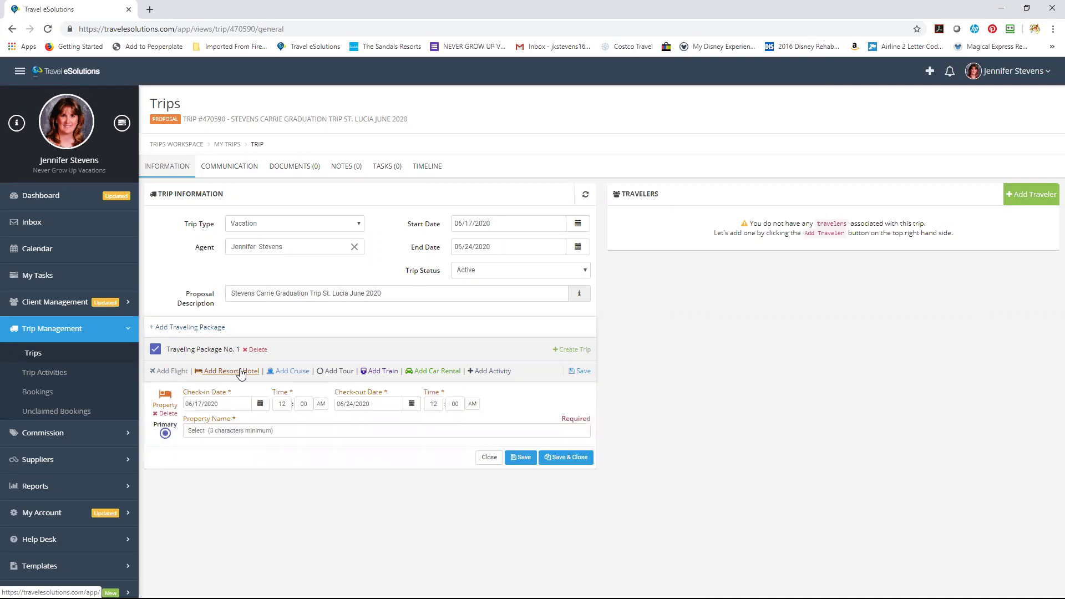
text(ind)
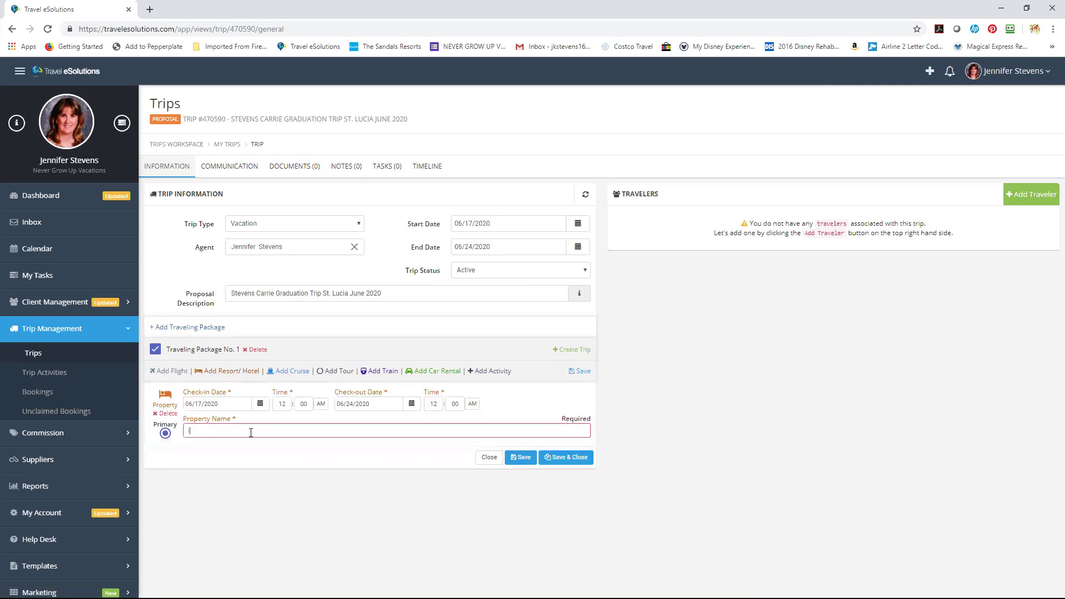
text(Windjammer)
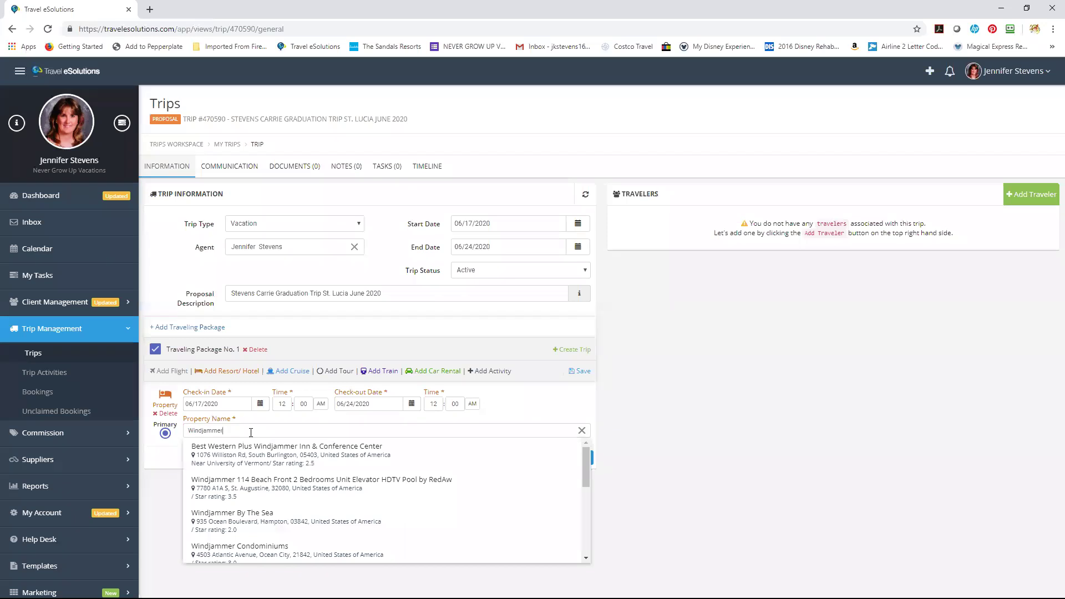
text(St)
key(BackSpace)
key(BackSpace)
key(BackSpace)
key(BackSpace)
key(BackSpace)
key(BackSpace)
key(BackSpace)
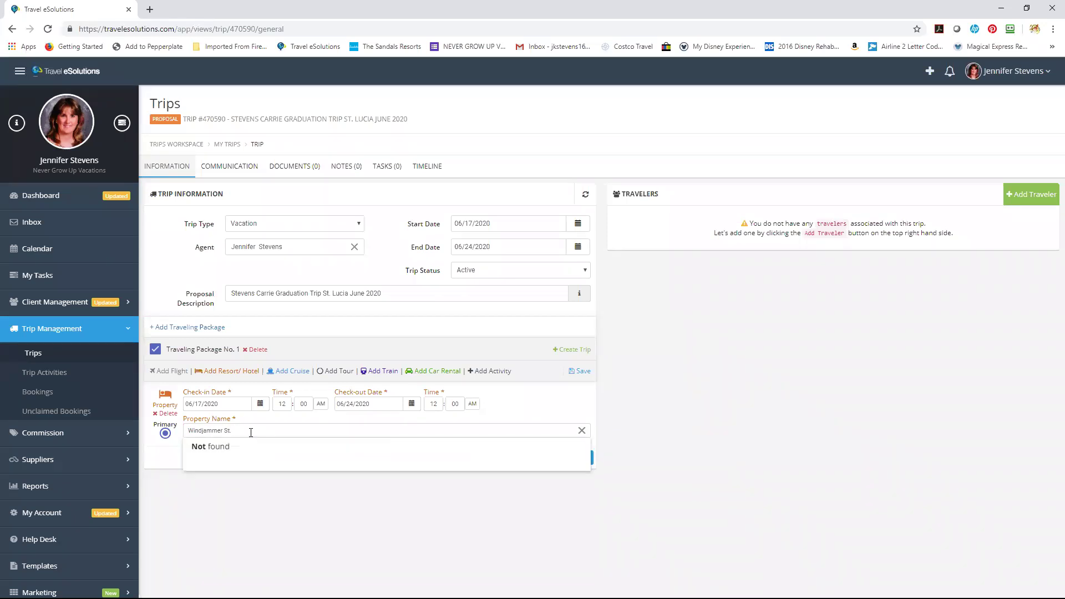
text(Landing)
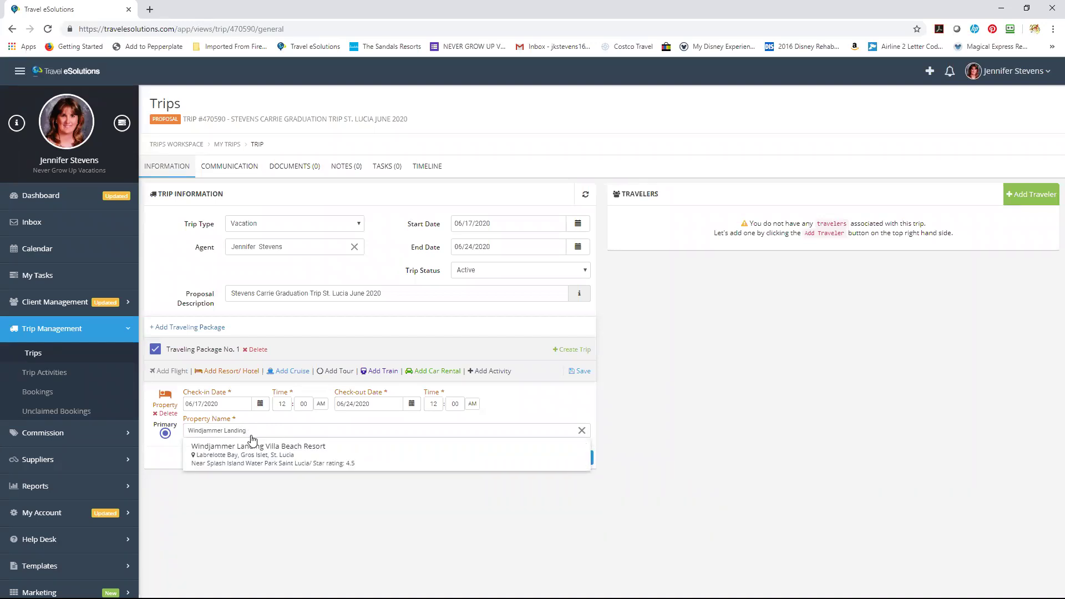
click(271, 471)
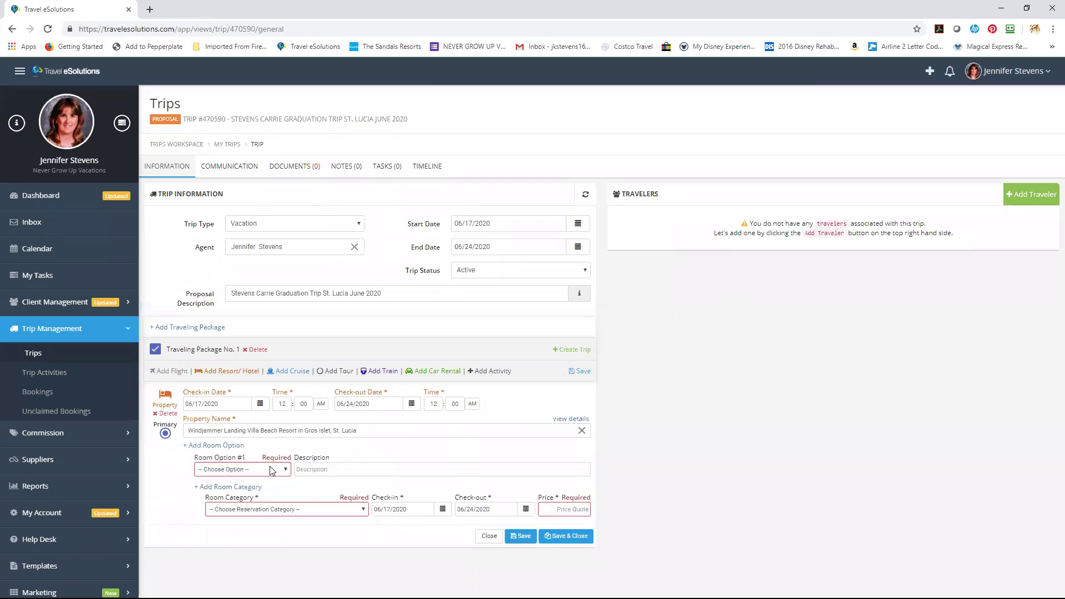
Set the Windjammer stay to General, 2 Bedroom Ocean View Room, priced at 7834.24.
click(273, 471)
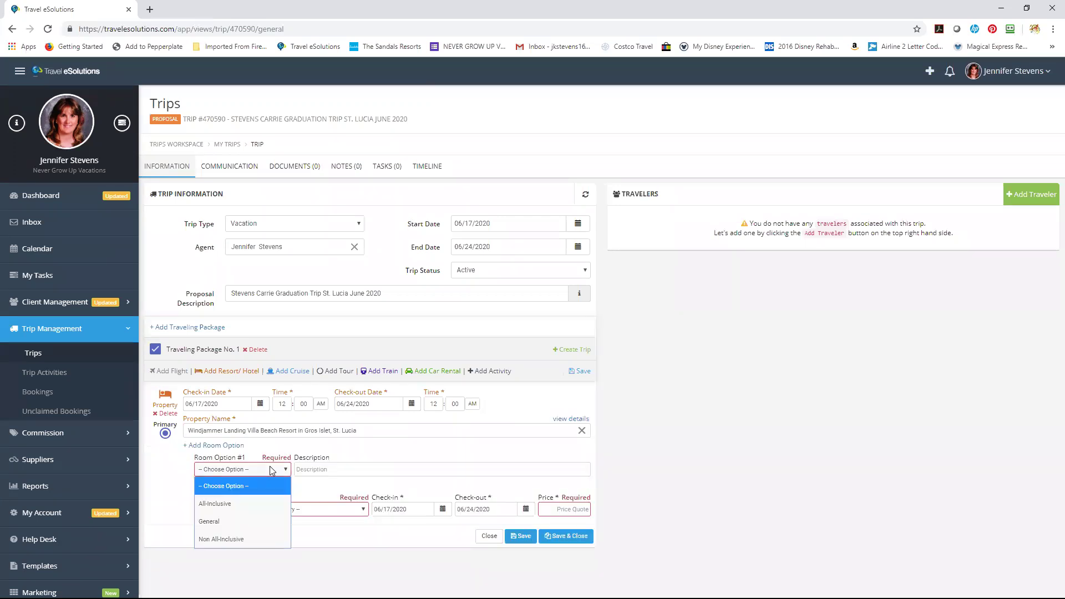
click(183, 479)
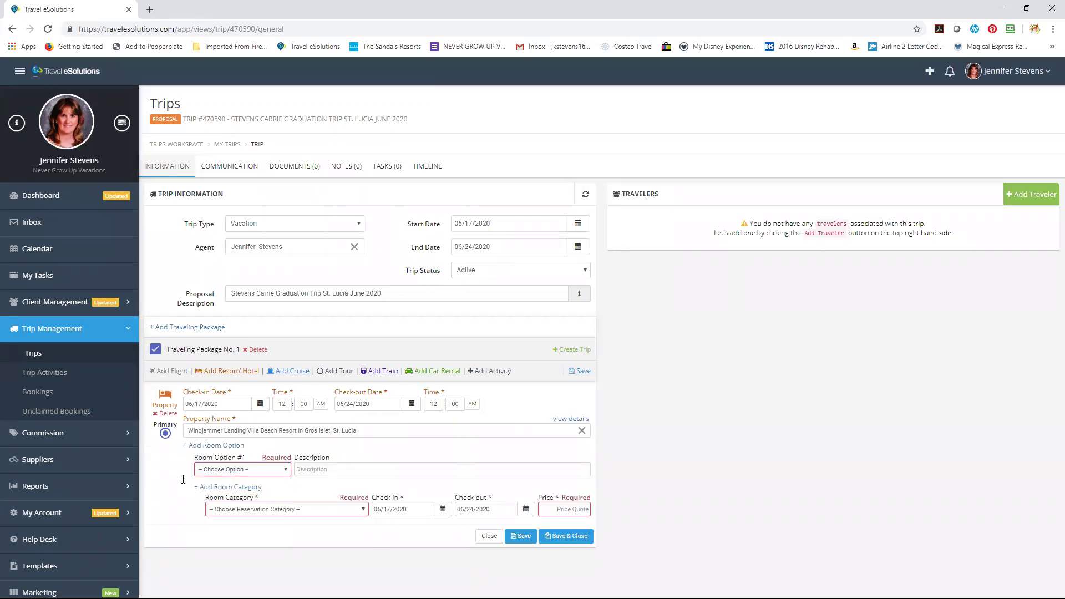
click(245, 470)
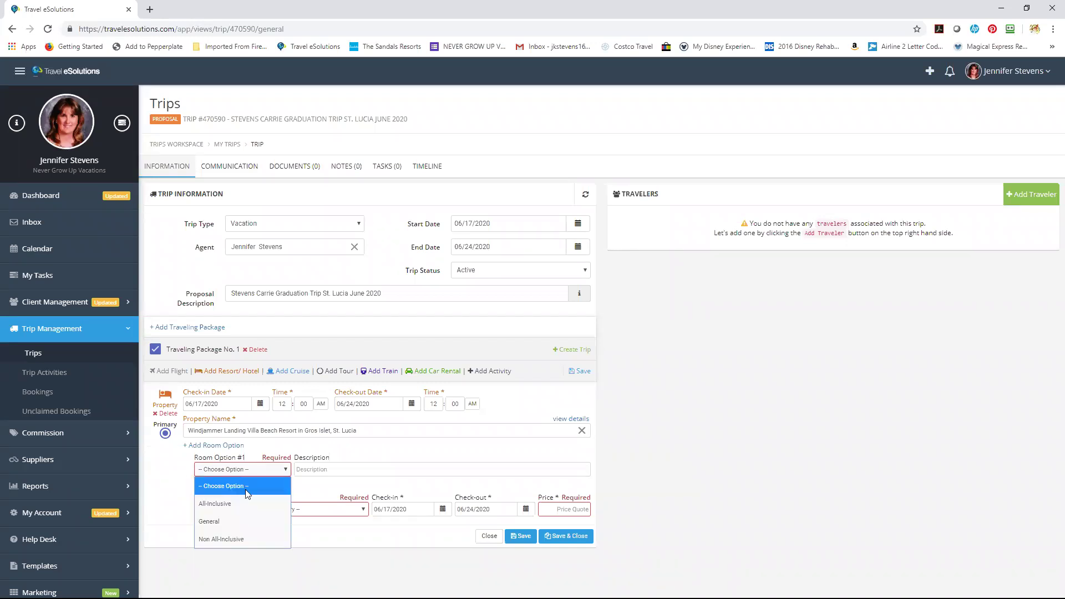
click(252, 525)
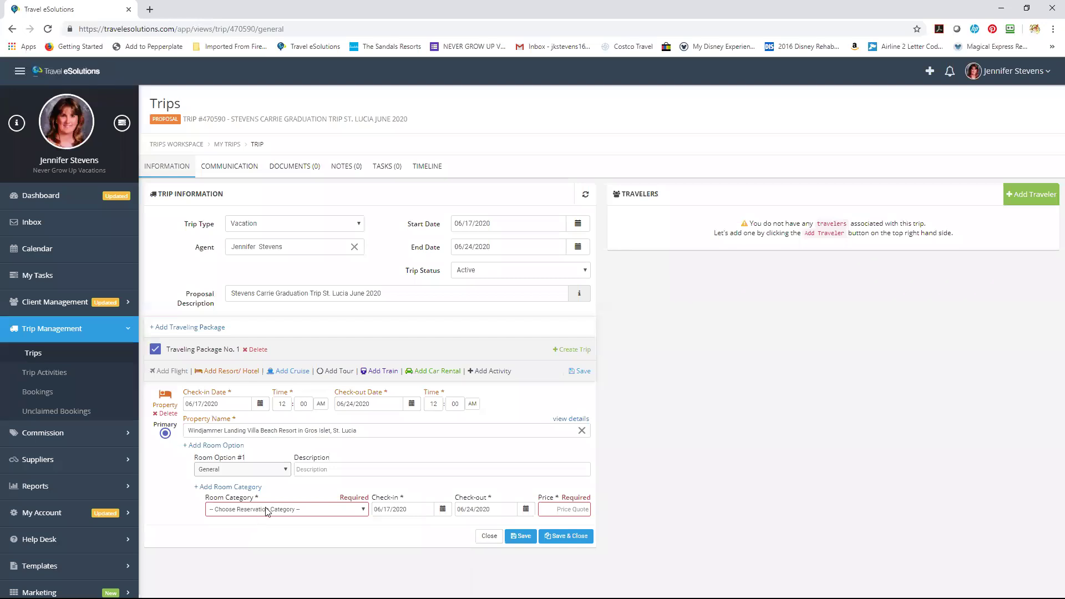
click(267, 511)
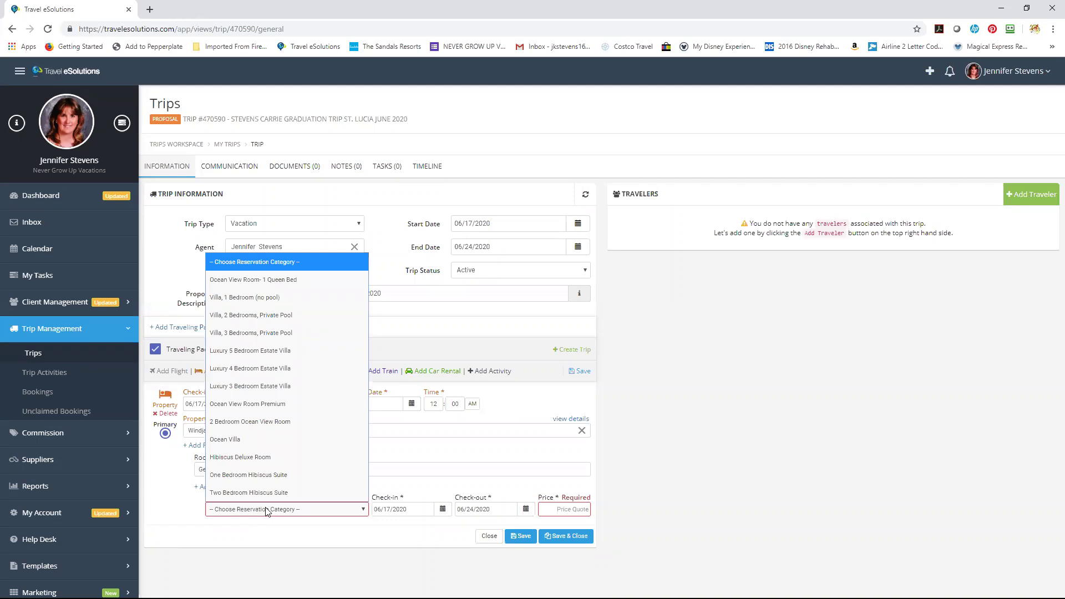
click(264, 424)
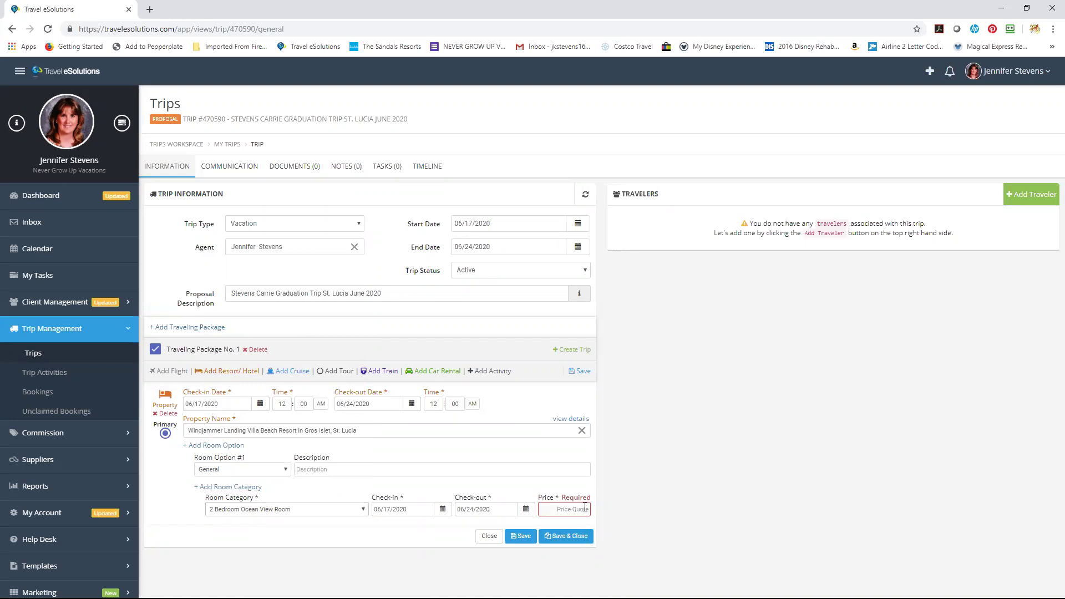
click(585, 508)
text(7834.24)
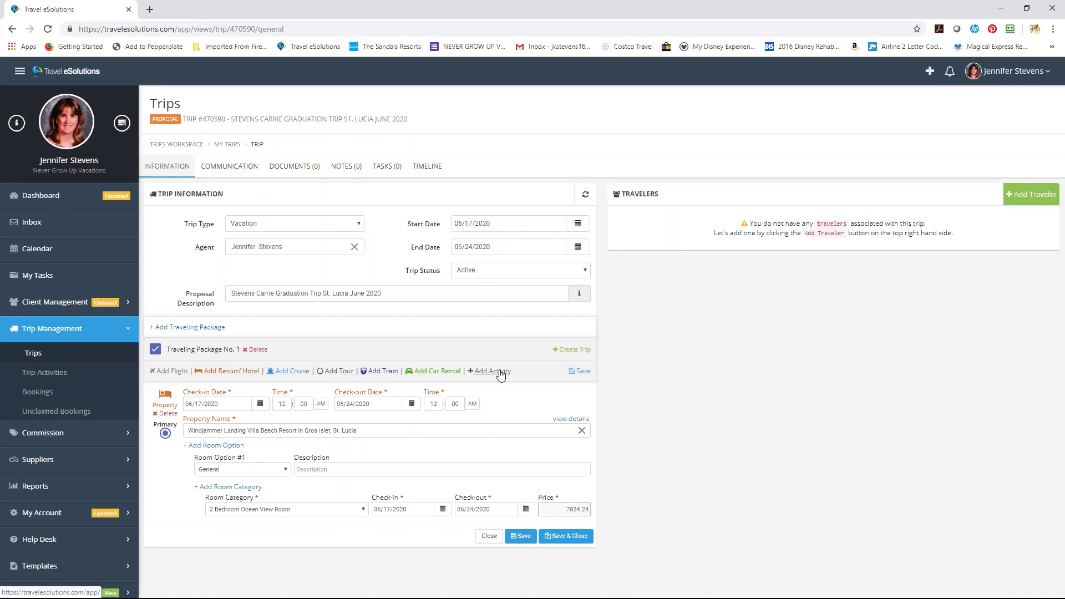
Add a Dining activity for the Disney Dining Plan to the package.
click(499, 372)
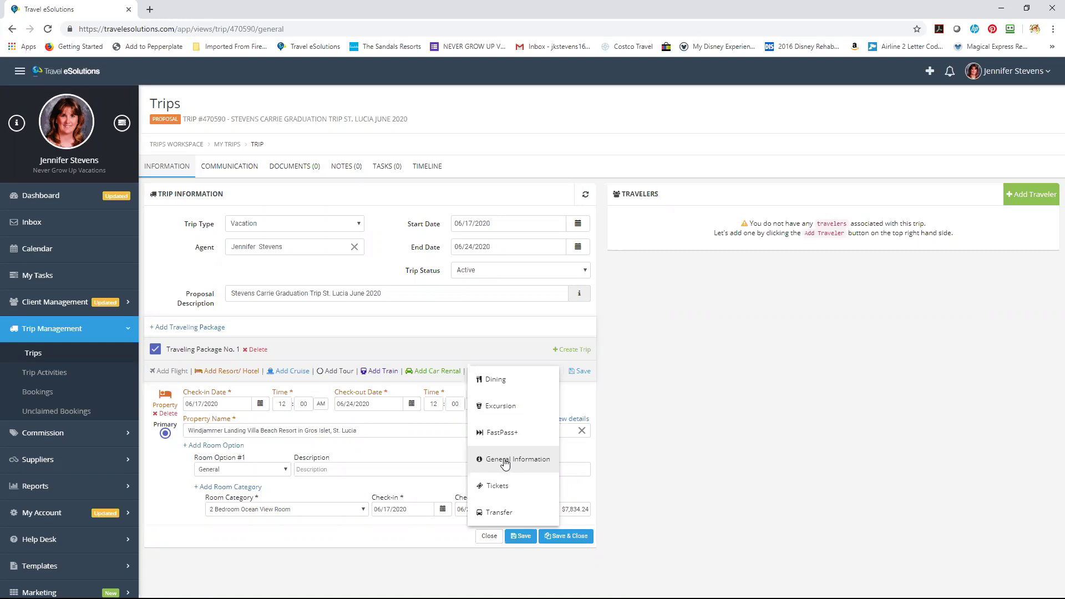
click(716, 414)
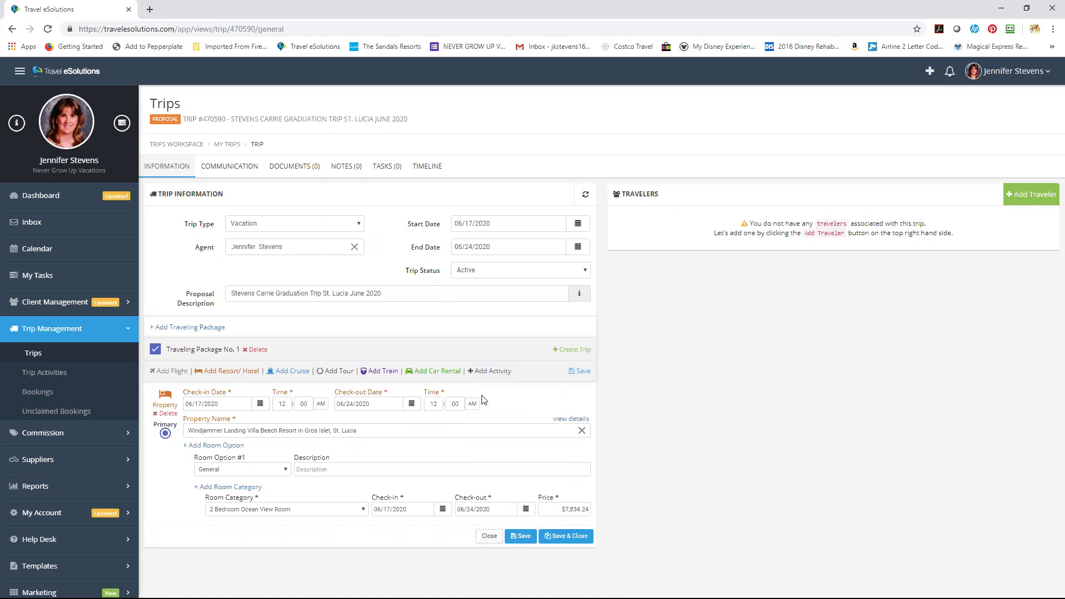
click(488, 371)
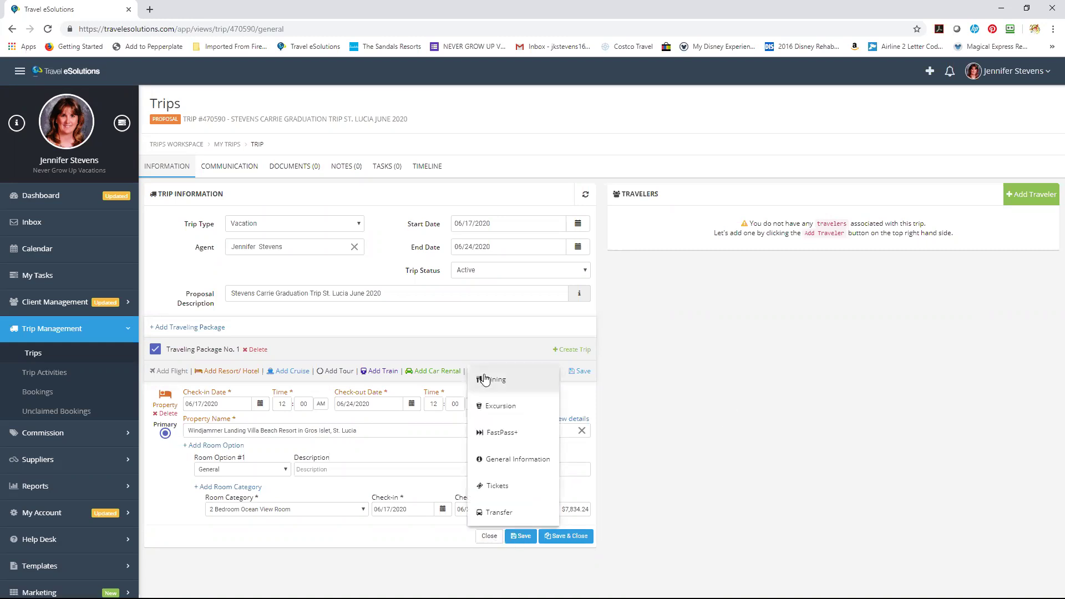
click(484, 379)
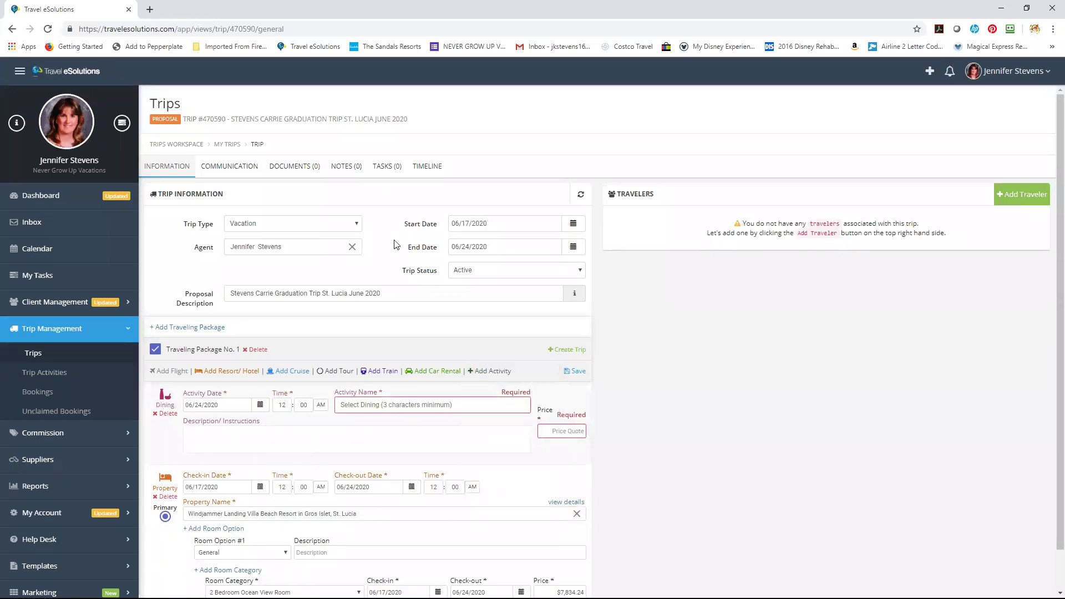
click(443, 406)
text(Disney )
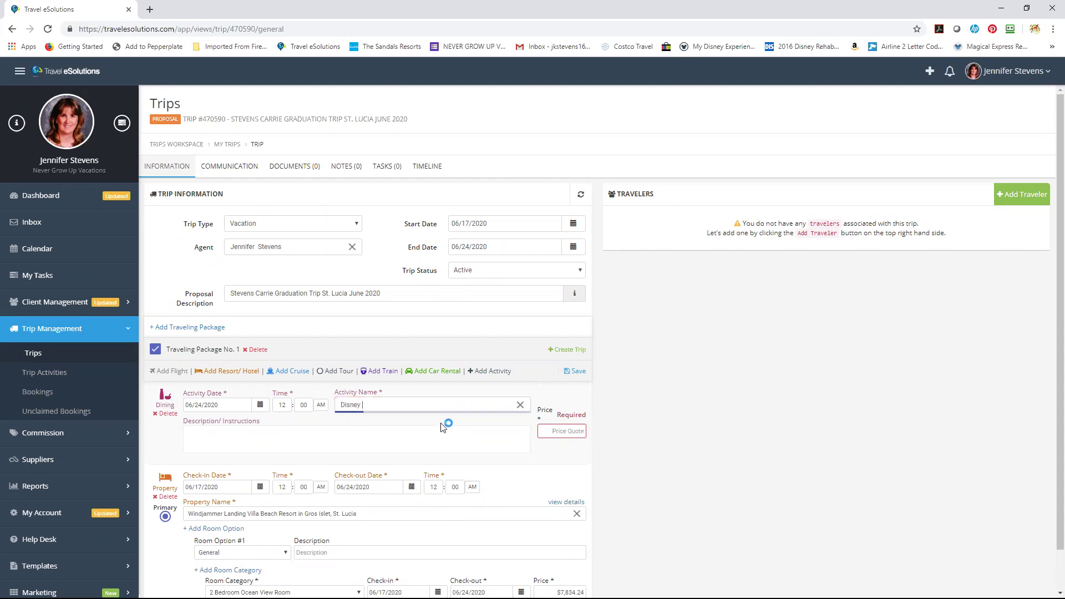
text(Dining)
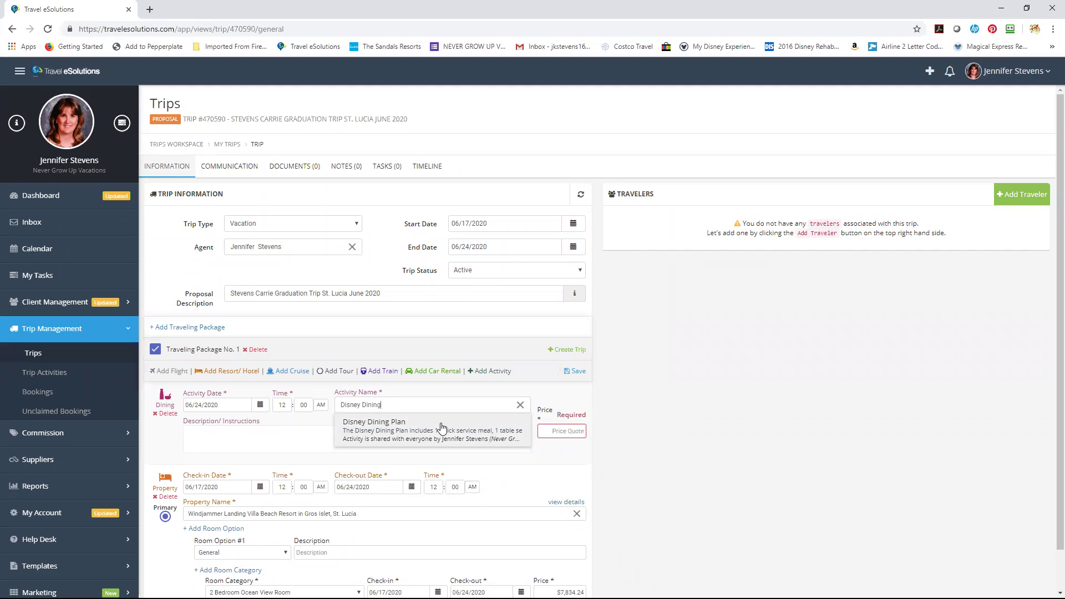
click(415, 435)
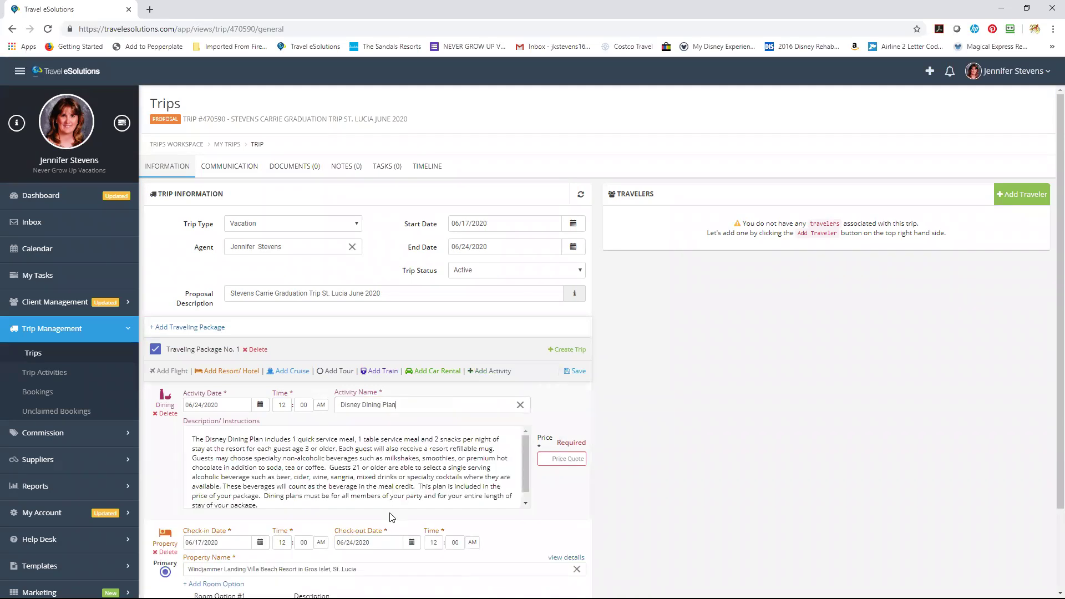
drag(526, 490, 529, 445)
Price the Disney Dining Plan activity at 0 and save the proposal.
click(575, 456)
text(0)
click(577, 373)
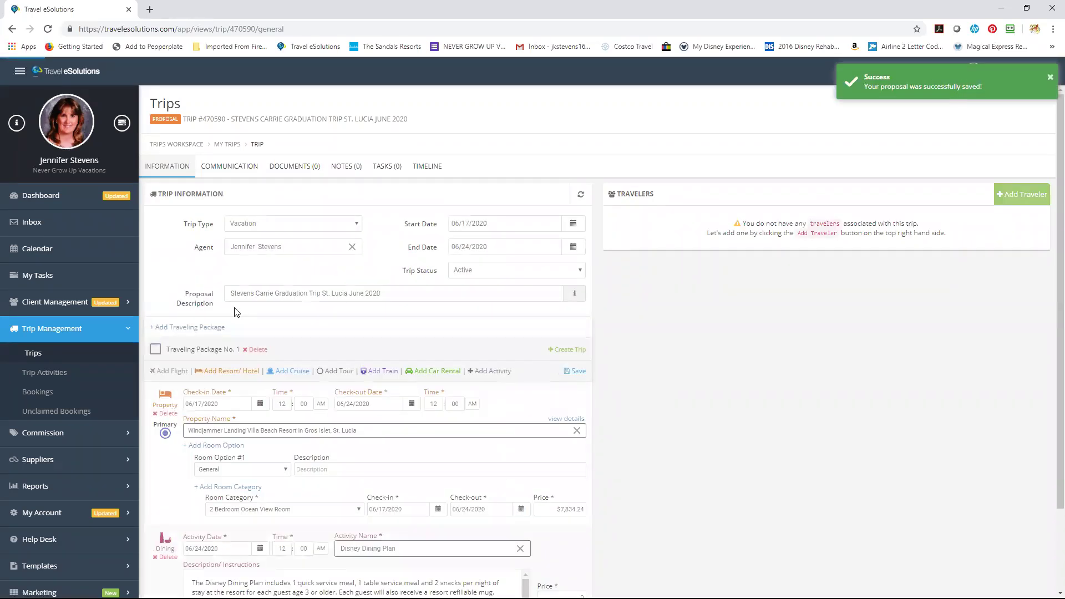
Add a second traveling package and put Coconut Bay Beach Resort & Spa All Inclusive in package 1.
click(209, 329)
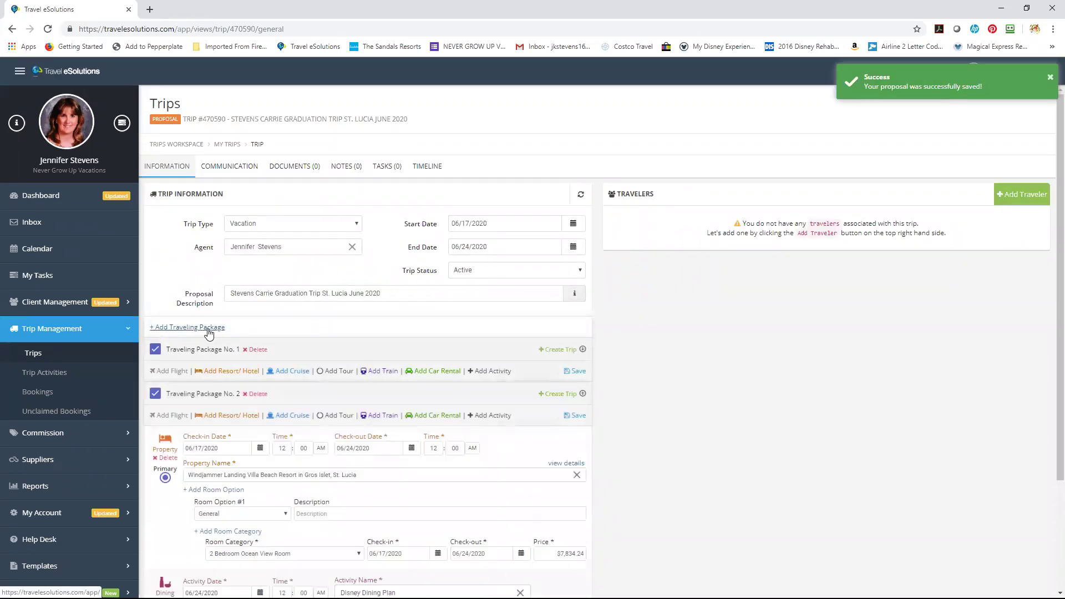
click(232, 371)
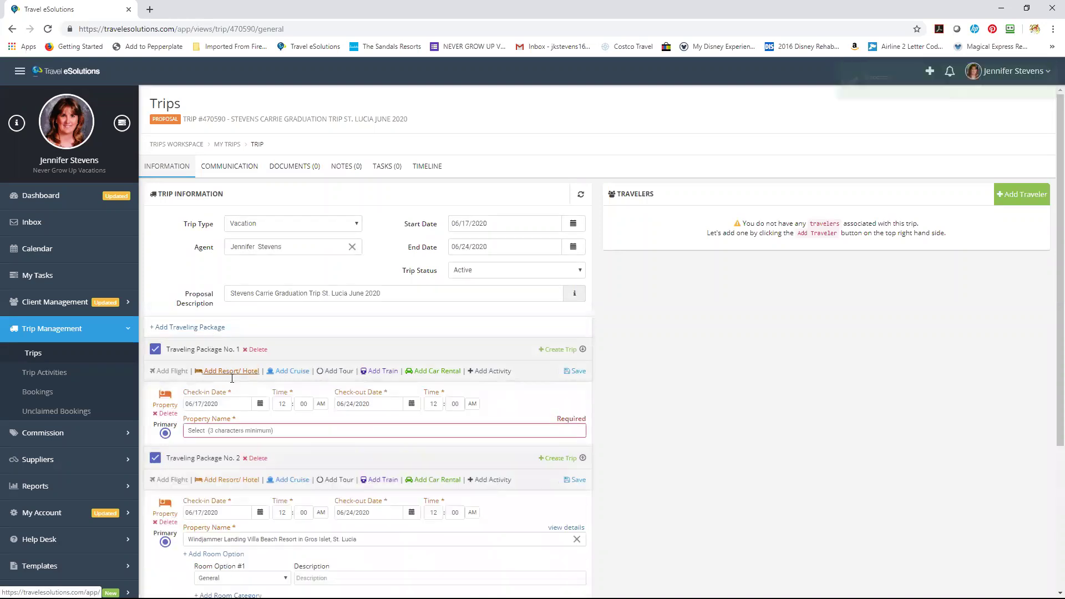
click(274, 430)
text(Coconut Bay)
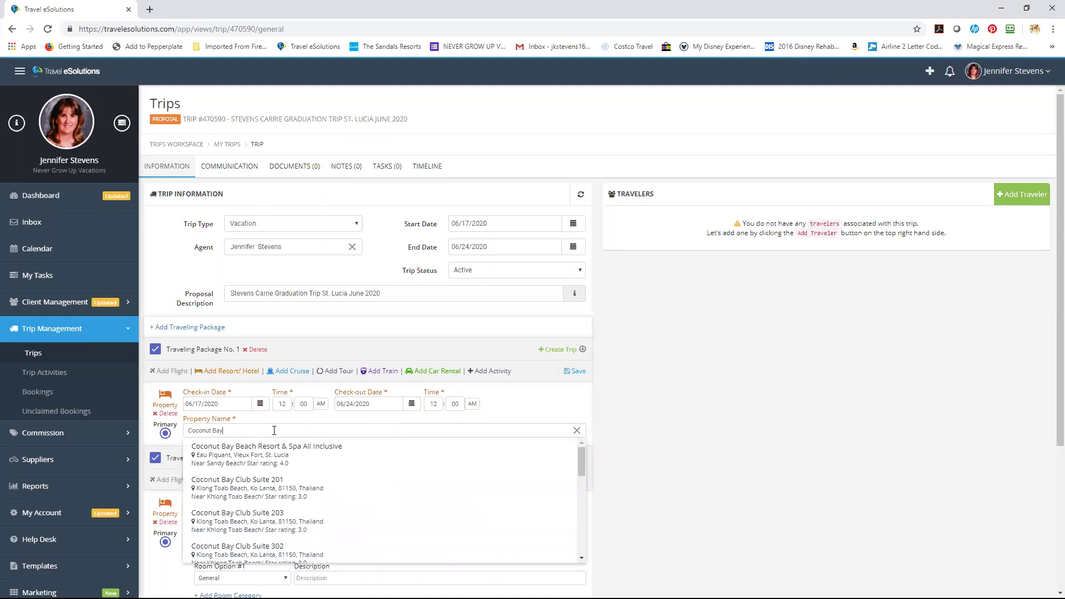
click(280, 449)
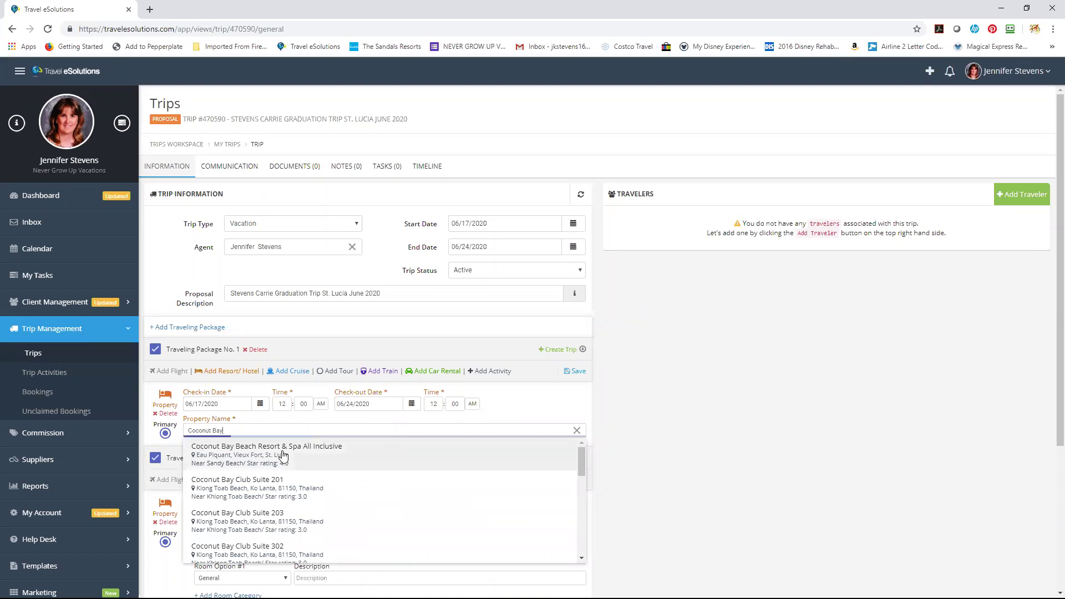
Set the Coconut Bay stay to General, Harmony Concierge Premium Oceanview room, priced at 8457.98.
click(277, 471)
click(269, 518)
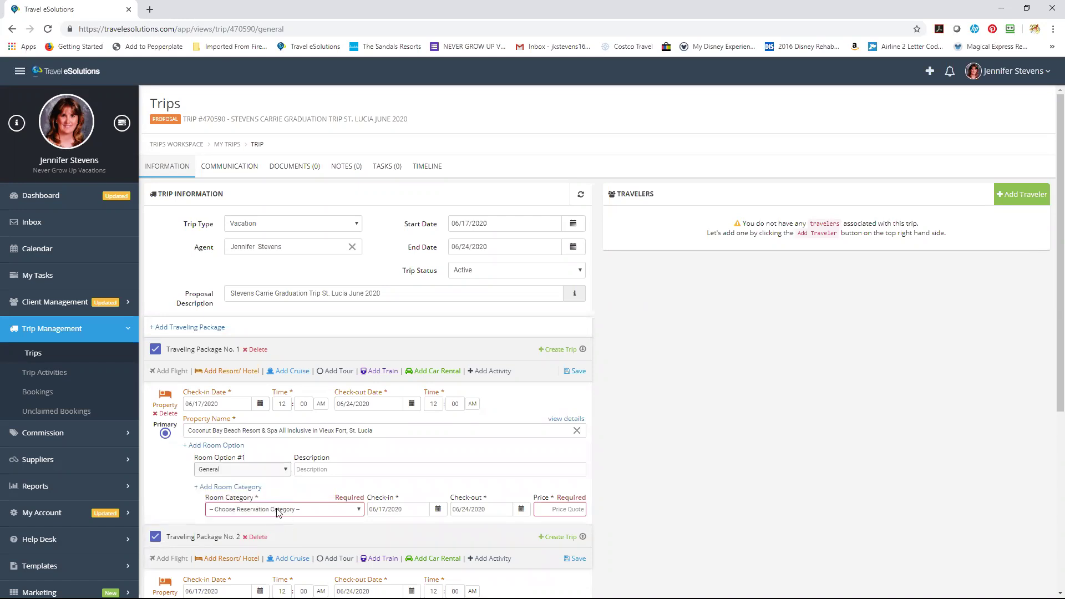
click(278, 510)
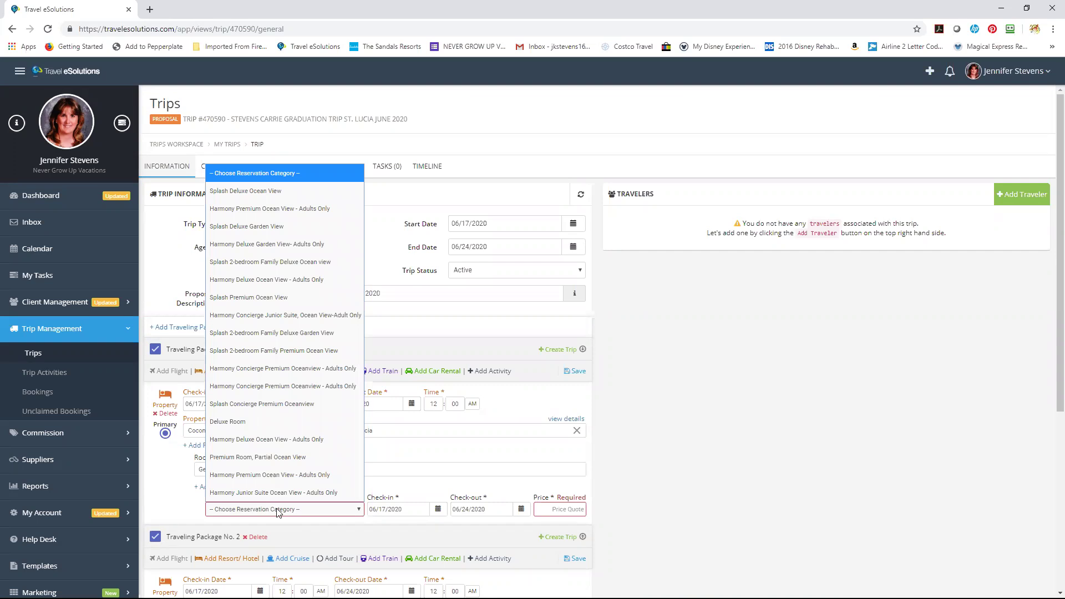
click(265, 372)
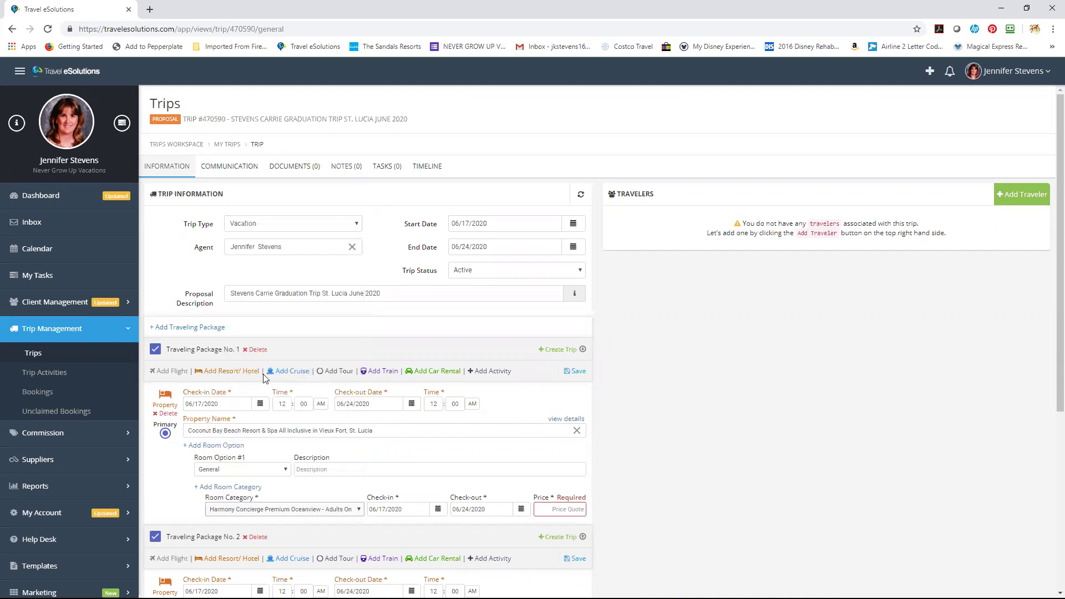
click(557, 512)
click(557, 511)
text(8)
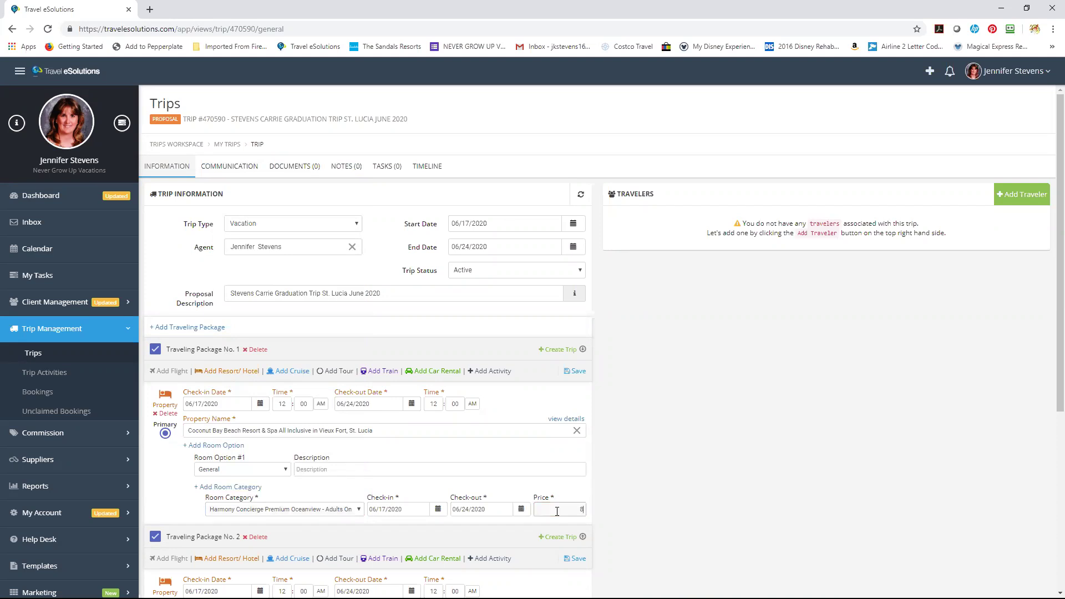
text(457.98)
click(693, 494)
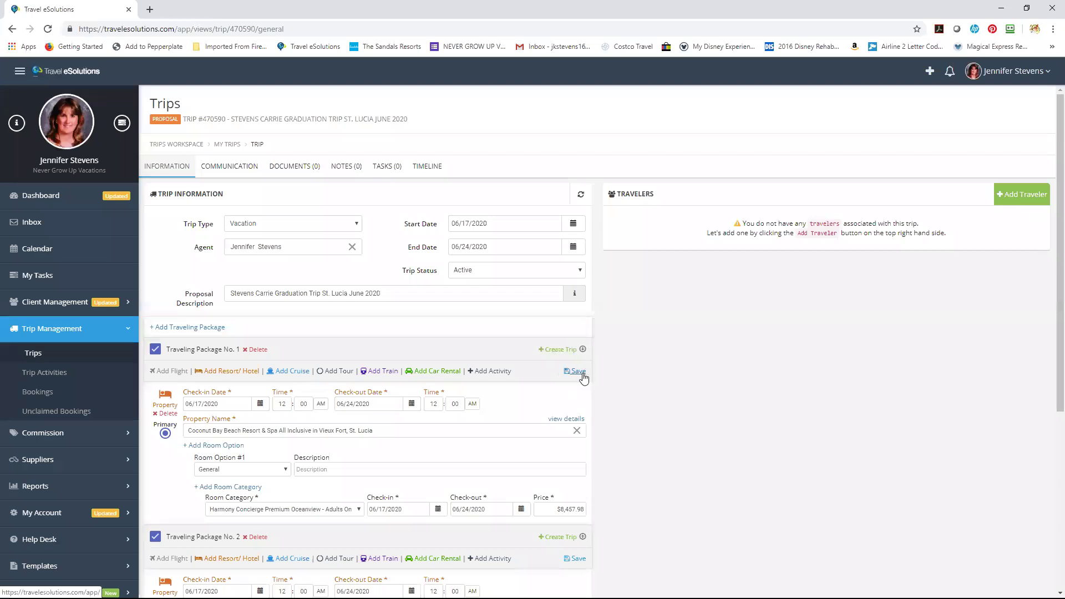
Save Traveling Package No. 1 with its Coconut Bay stay at $8,457.98.
click(577, 372)
Add a Tickets activity to package No. 1, search '4 day' tickets, then clear the name.
click(489, 372)
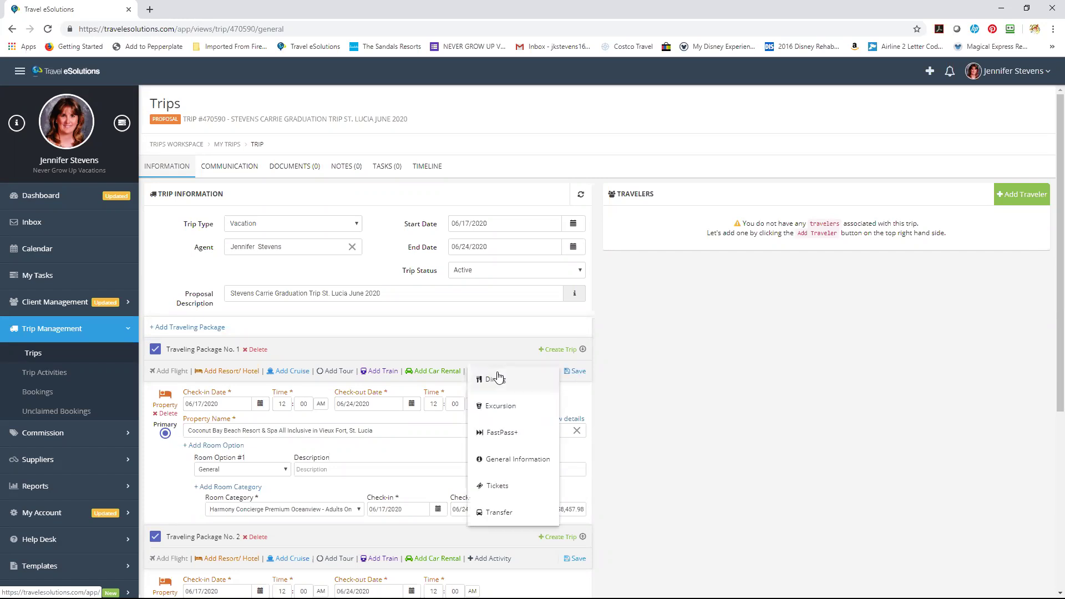
click(497, 485)
click(424, 405)
text($ day)
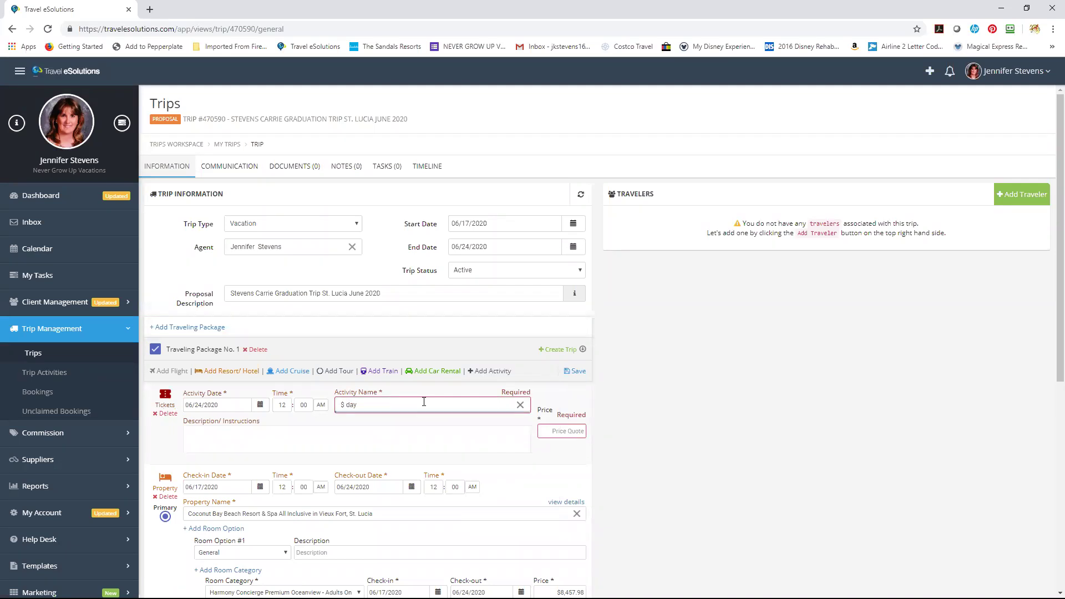
key(BackSpace)
key(BackSpace)
key(BackSpace)
key(BackSpace)
key(BackSpace)
text(4 day)
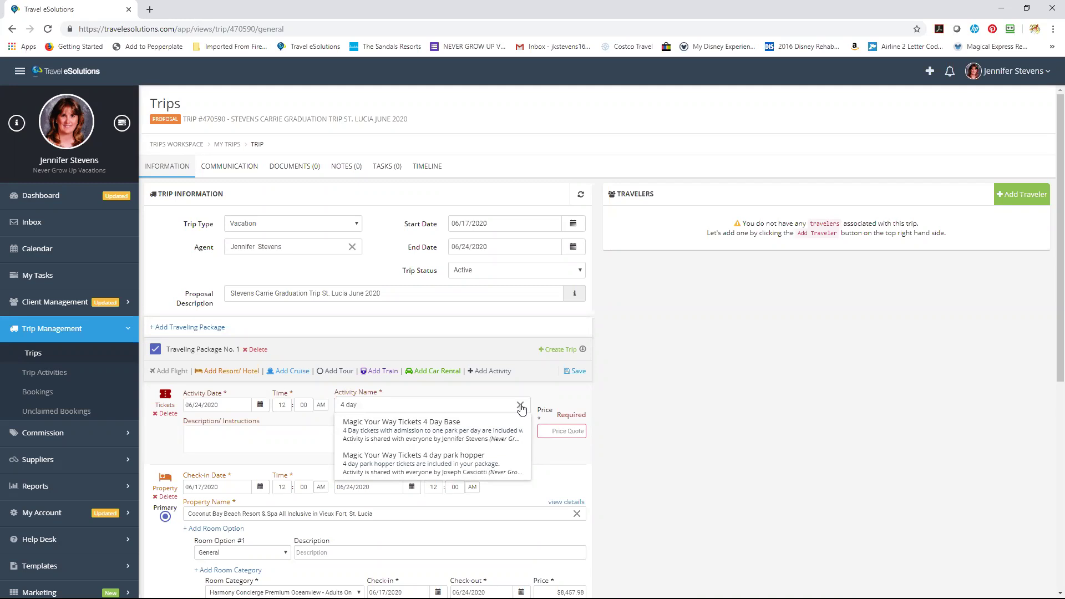
key(BackSpace)
key(BackSpace)
key(BackSpace)
key(BackSpace)
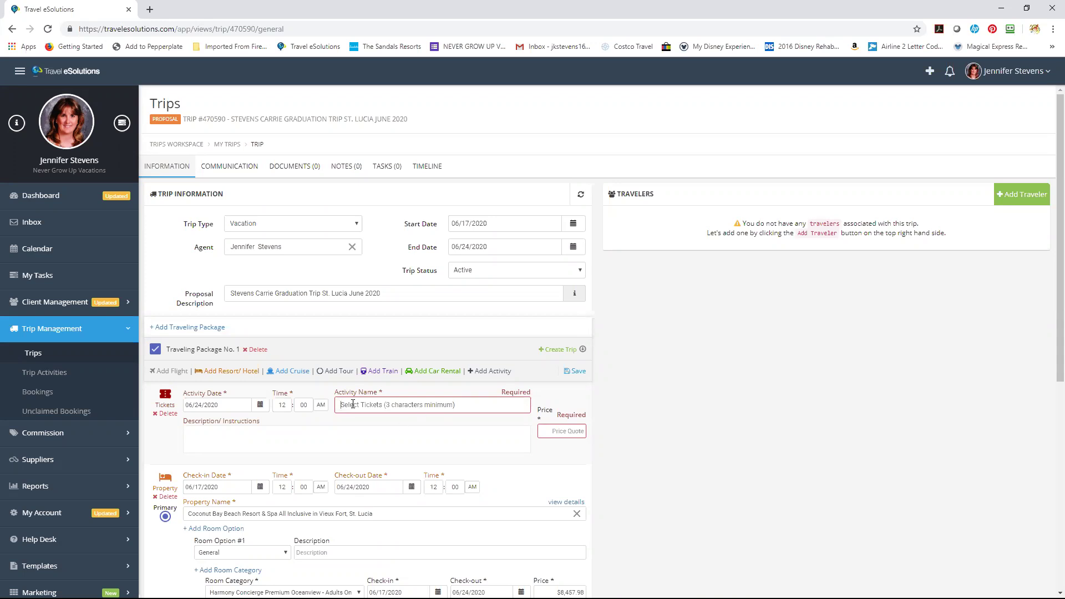
Delete the empty Tickets activity so package No. 1 starts with the Coconut Bay stay.
click(166, 414)
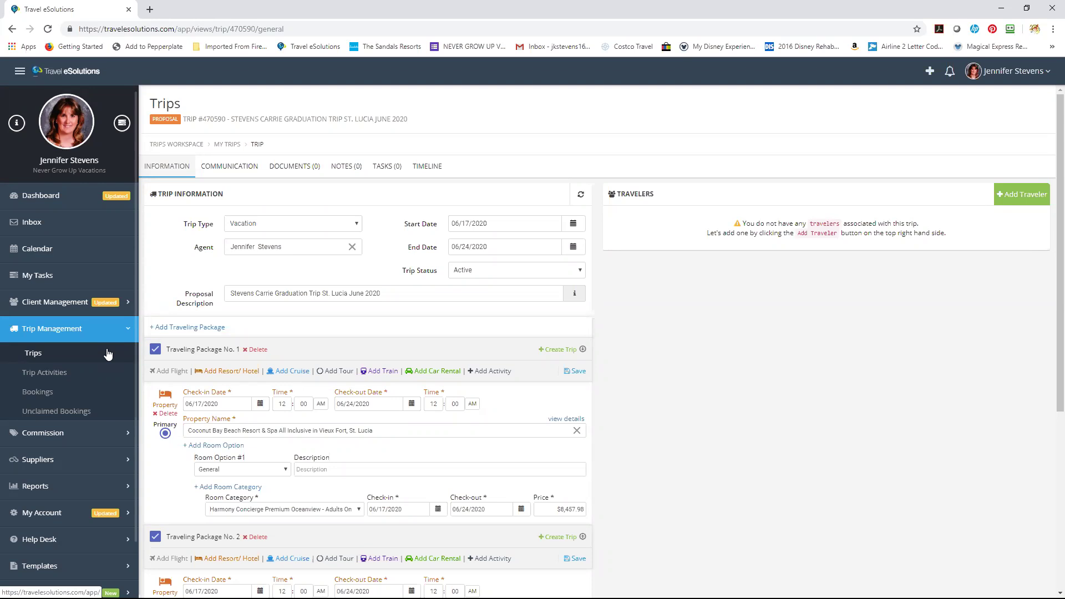
Save the proposal and review both packages: Coconut Bay at $8,457.98 and Windjammer with Disney Dining Plan.
click(581, 372)
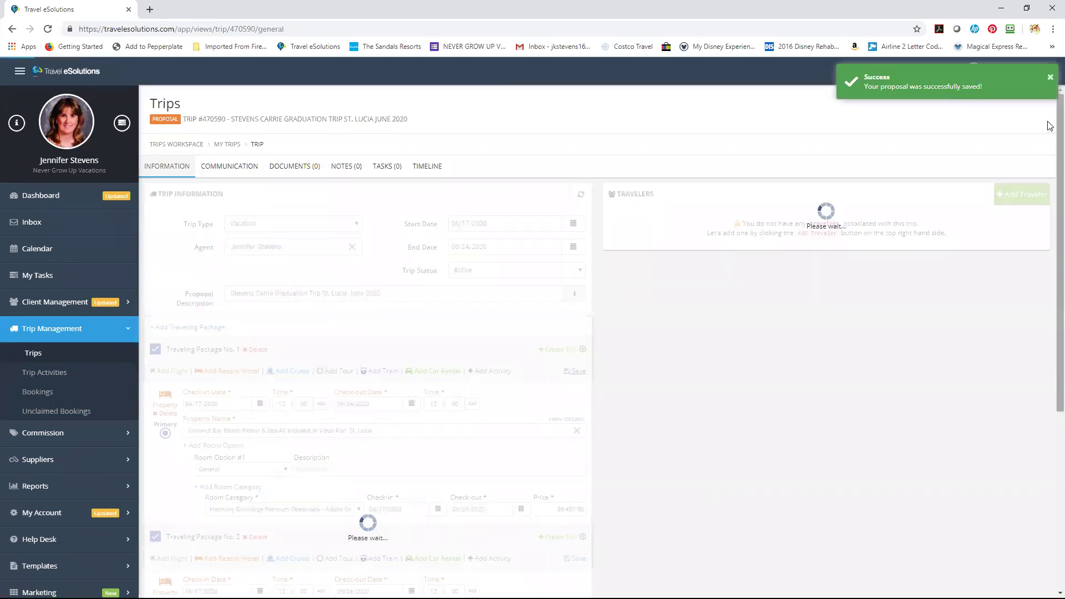
scroll(1051, 147, down, 5)
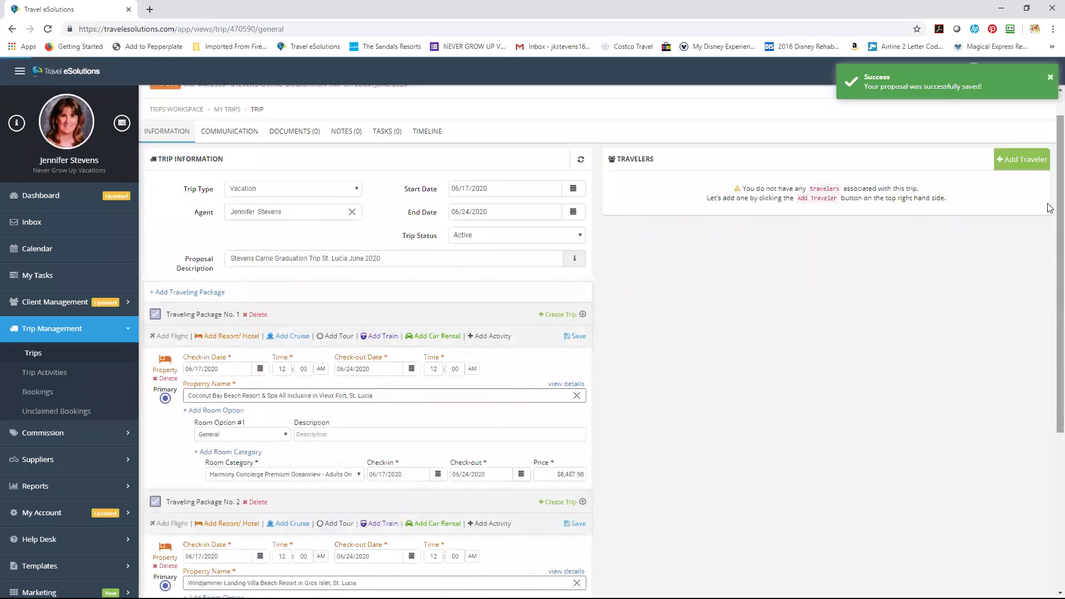
scroll(1050, 356, down, 1)
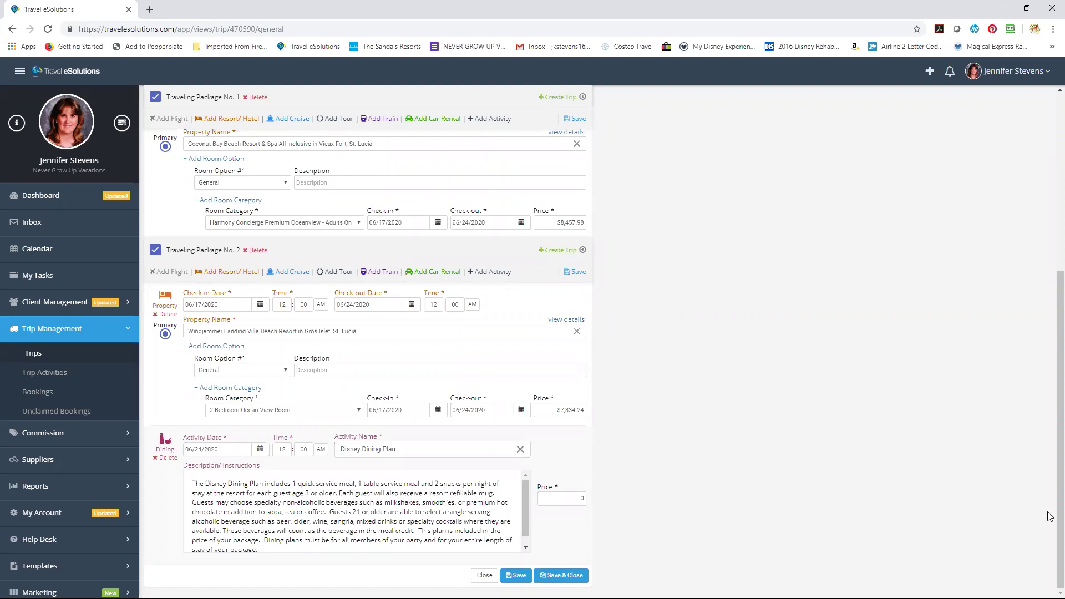
scroll(1051, 294, up, 4)
scroll(1049, 291, up, 1)
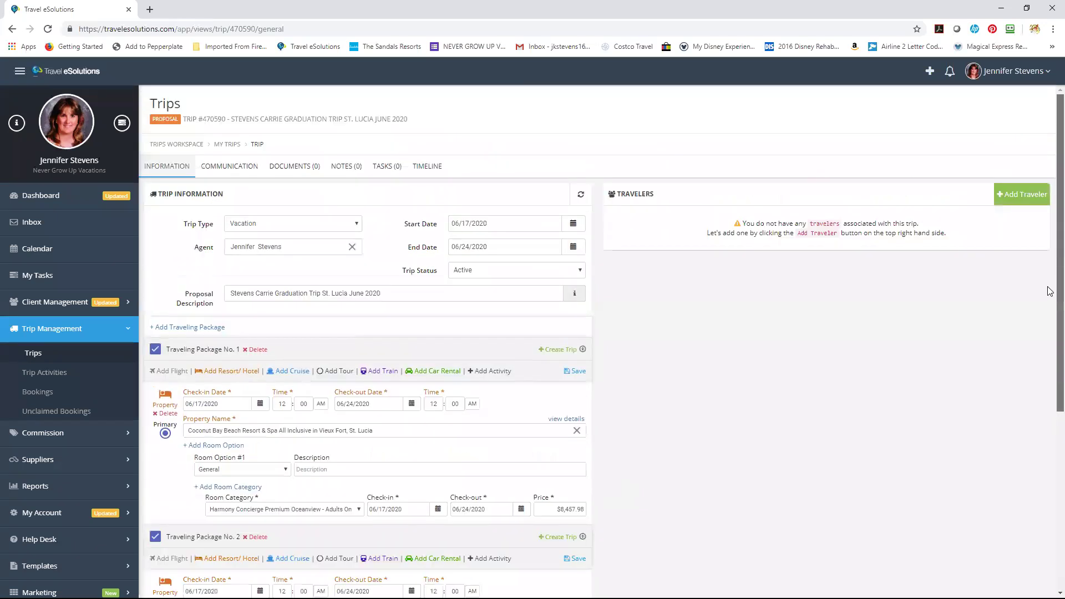
Add a Primary traveler by searching the existing client's first name and saving the matching record.
click(1028, 199)
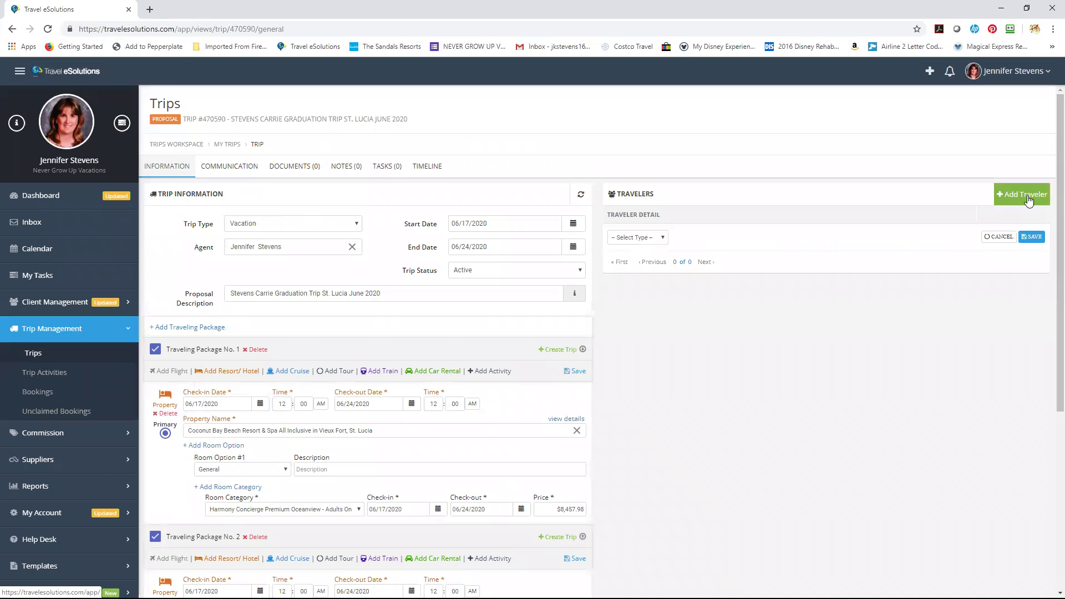
click(662, 238)
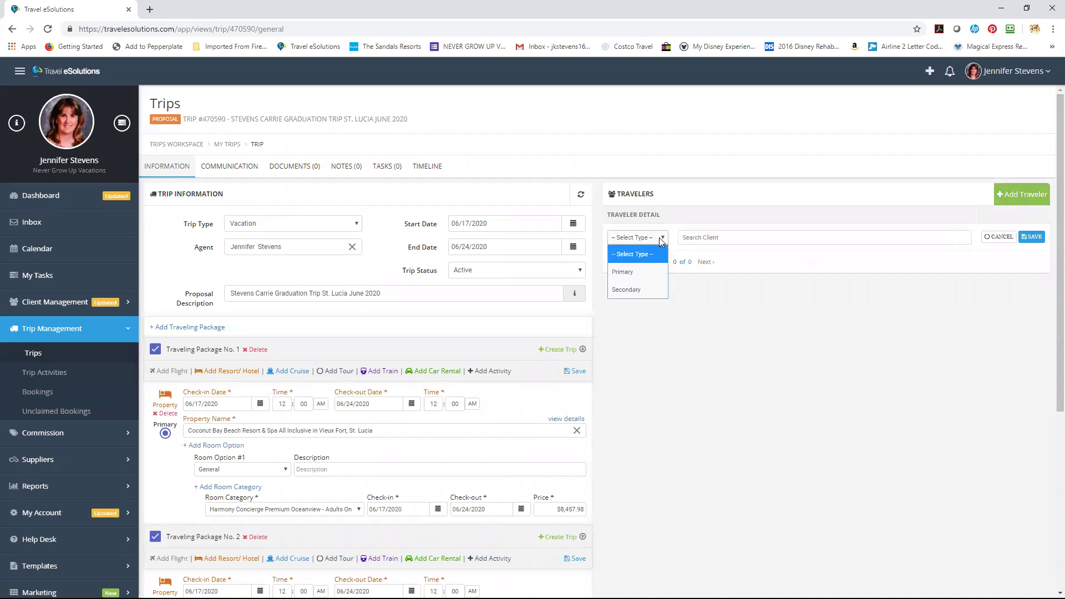
click(646, 272)
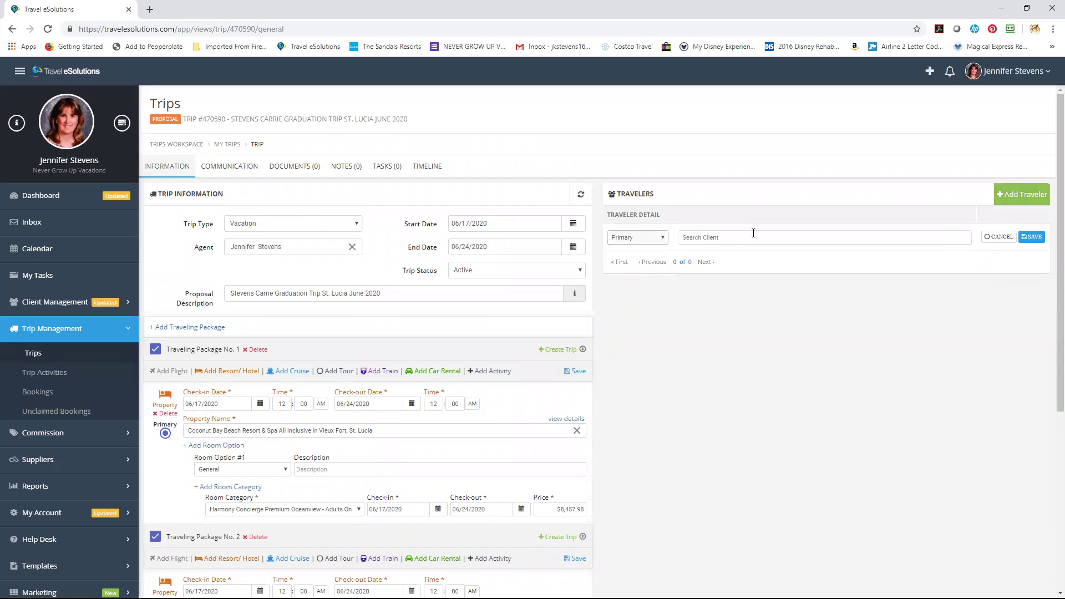
text(Marshall)
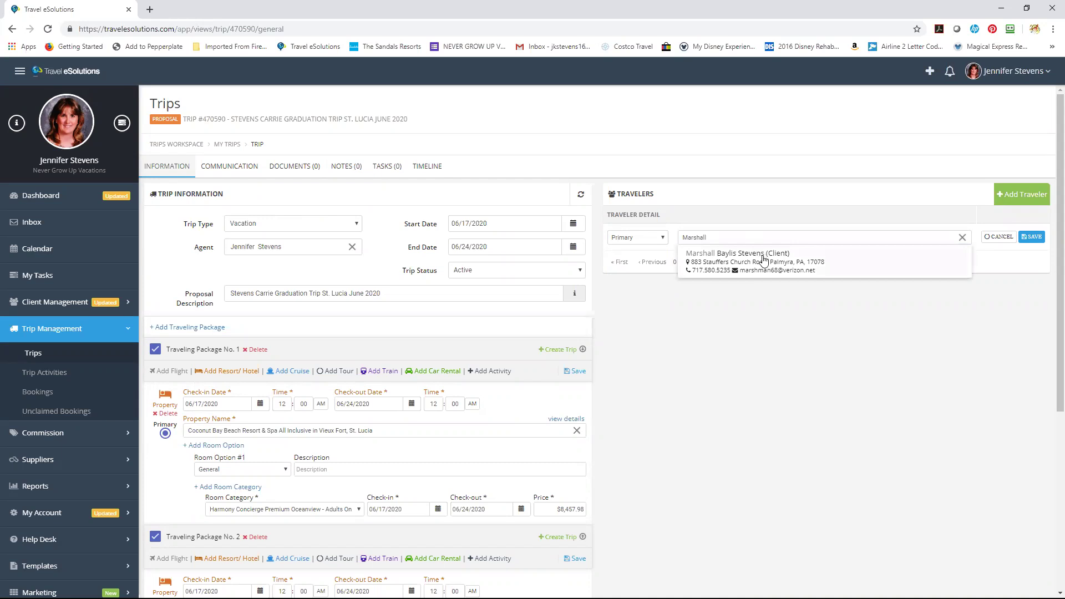
click(761, 258)
click(1033, 238)
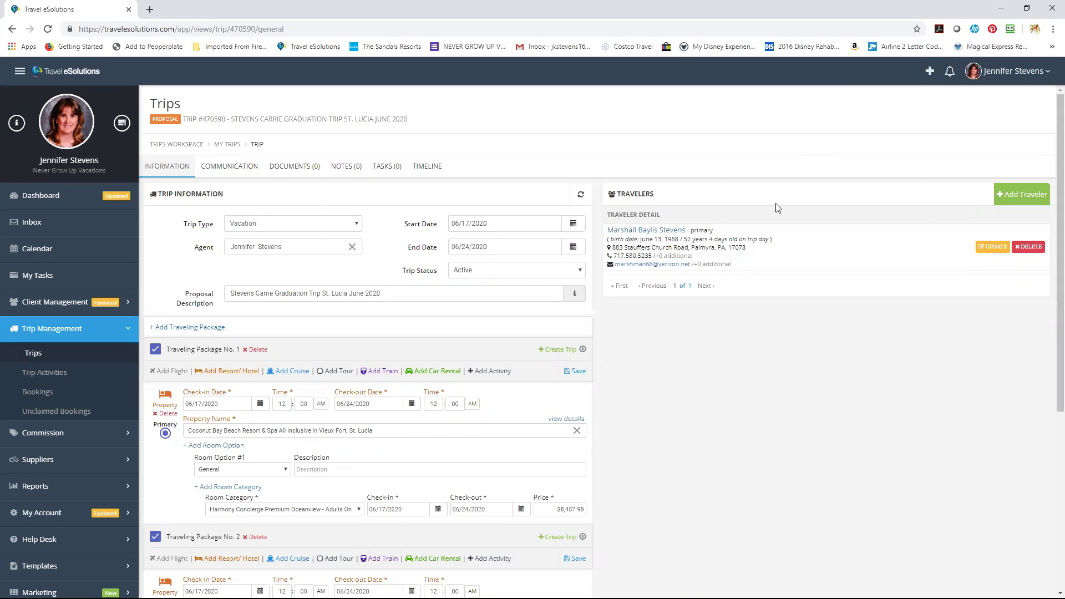
Go to the trip's Communication page and expand the Template Name dropdown.
click(242, 171)
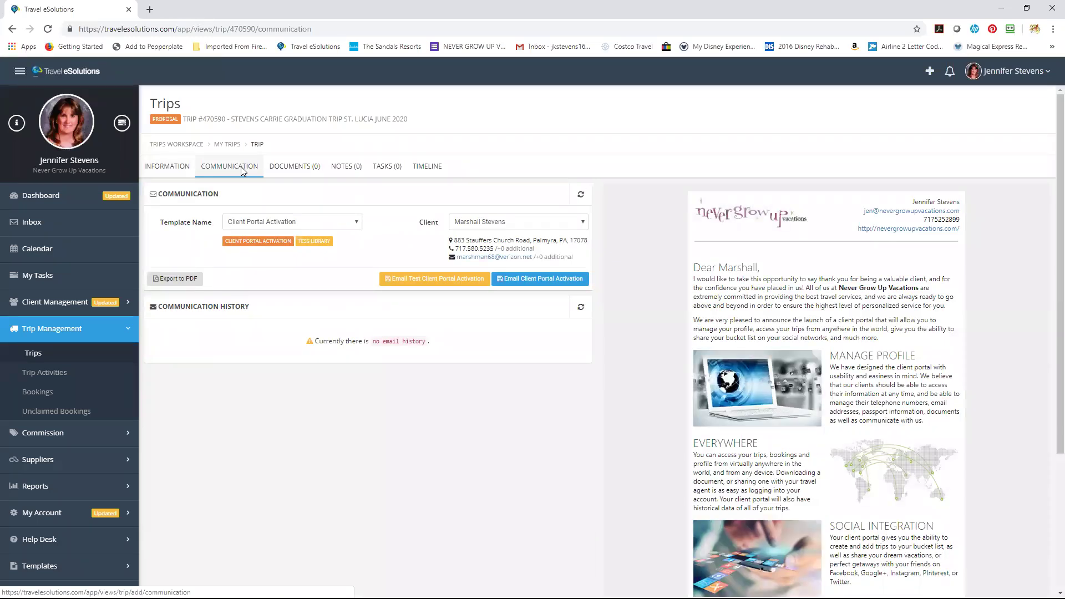
click(313, 222)
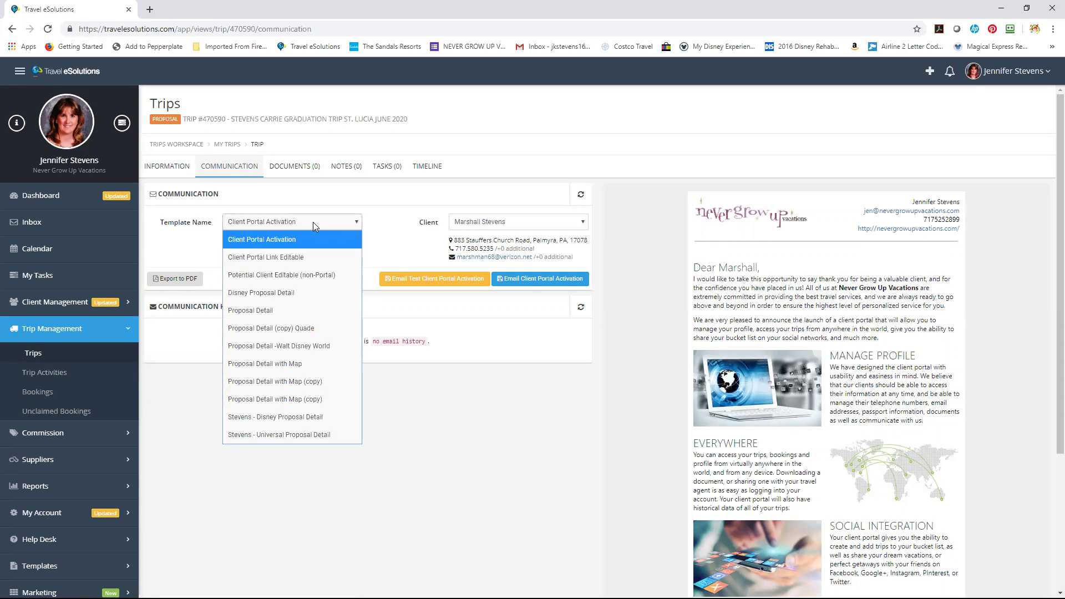
Select the Proposal Detail template and scroll through its preview of both packages, quotes and itinerary.
click(326, 312)
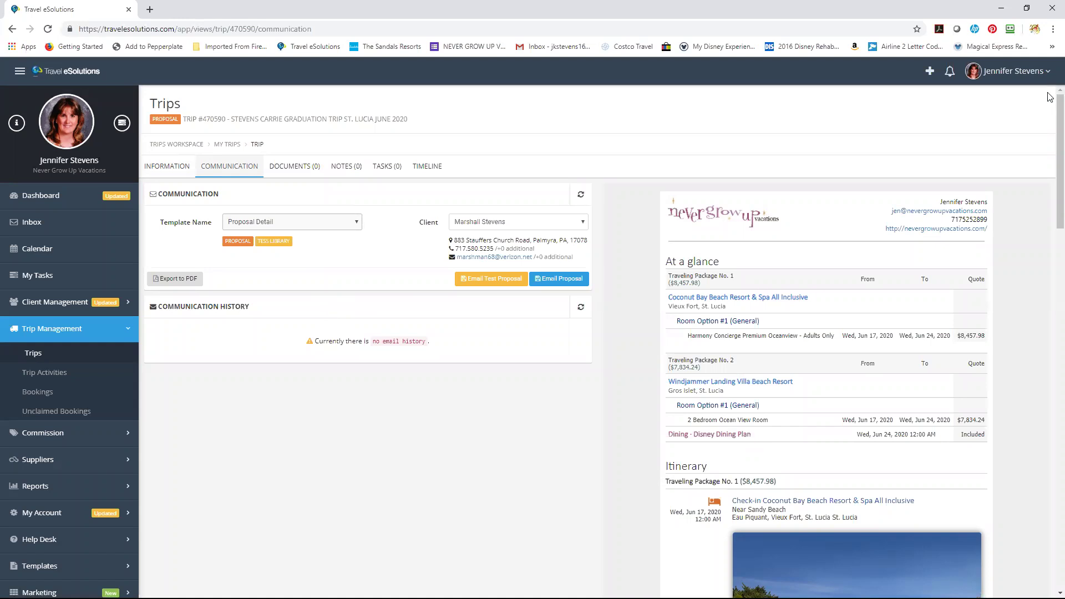
scroll(1050, 103, down, 1)
scroll(1050, 128, down, 3)
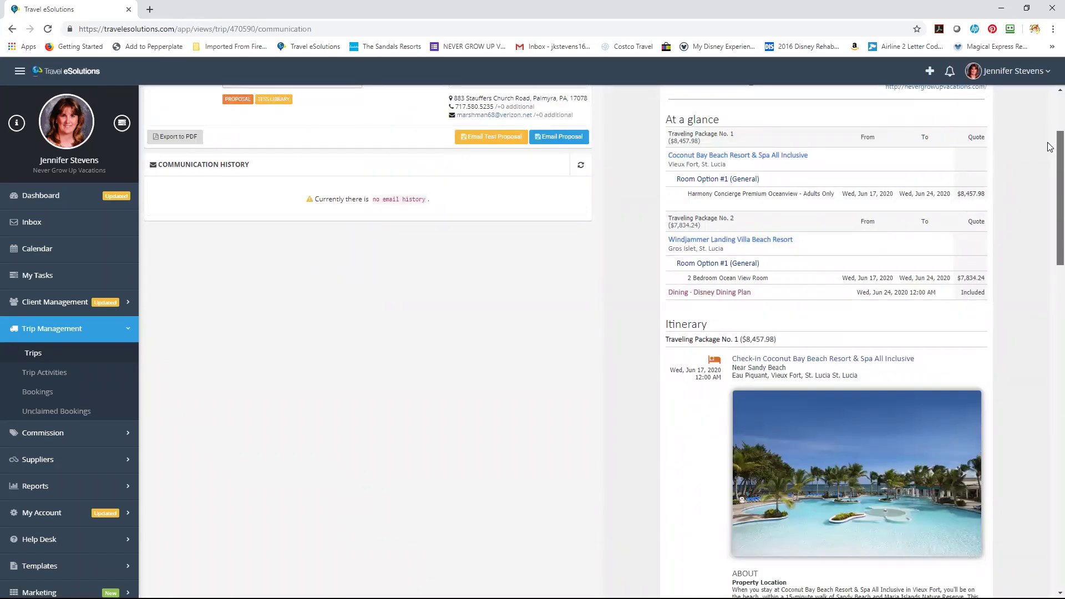
scroll(1051, 144, down, 1)
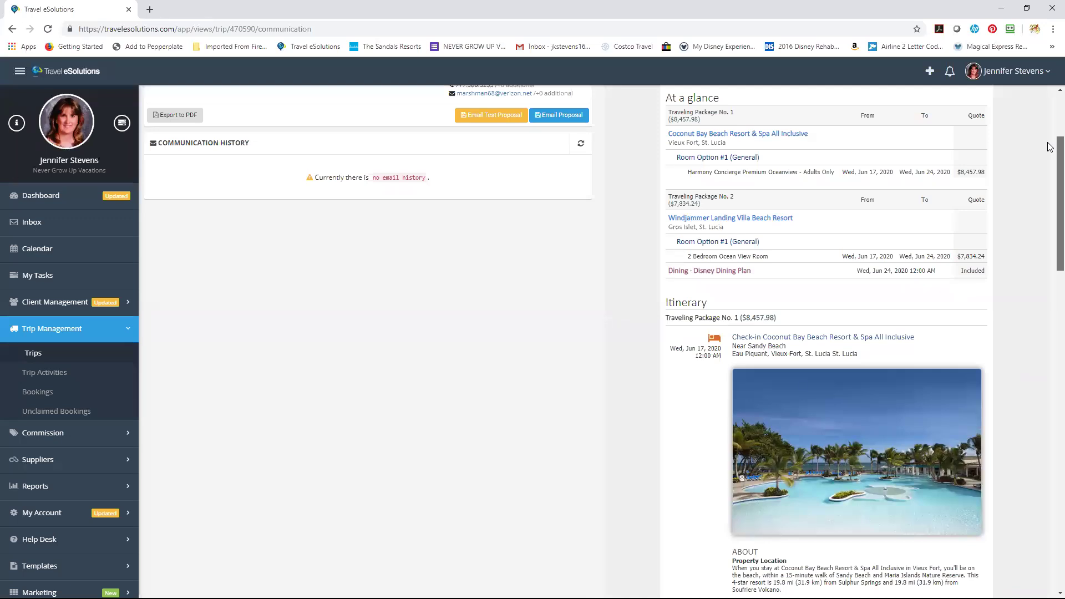
scroll(1050, 149, down, 2)
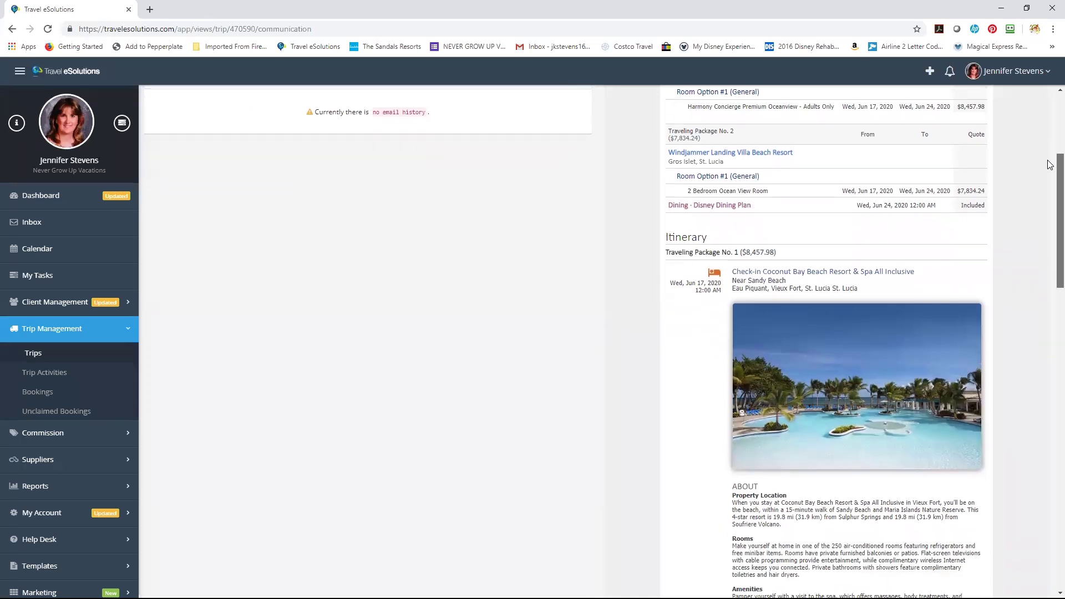
scroll(1051, 164, down, 3)
scroll(1051, 206, down, 4)
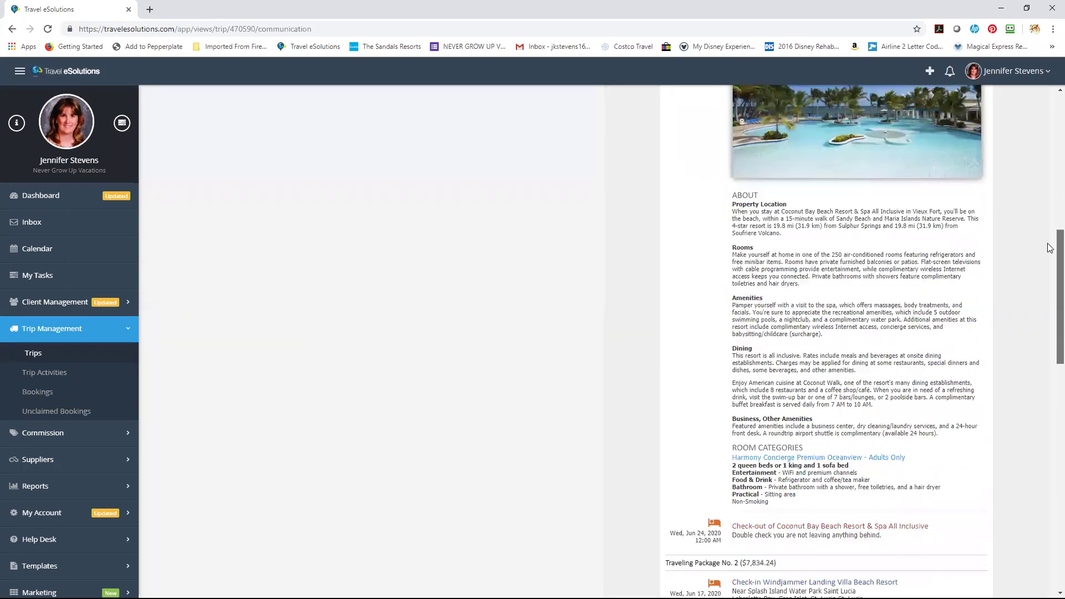
scroll(1050, 248, down, 1)
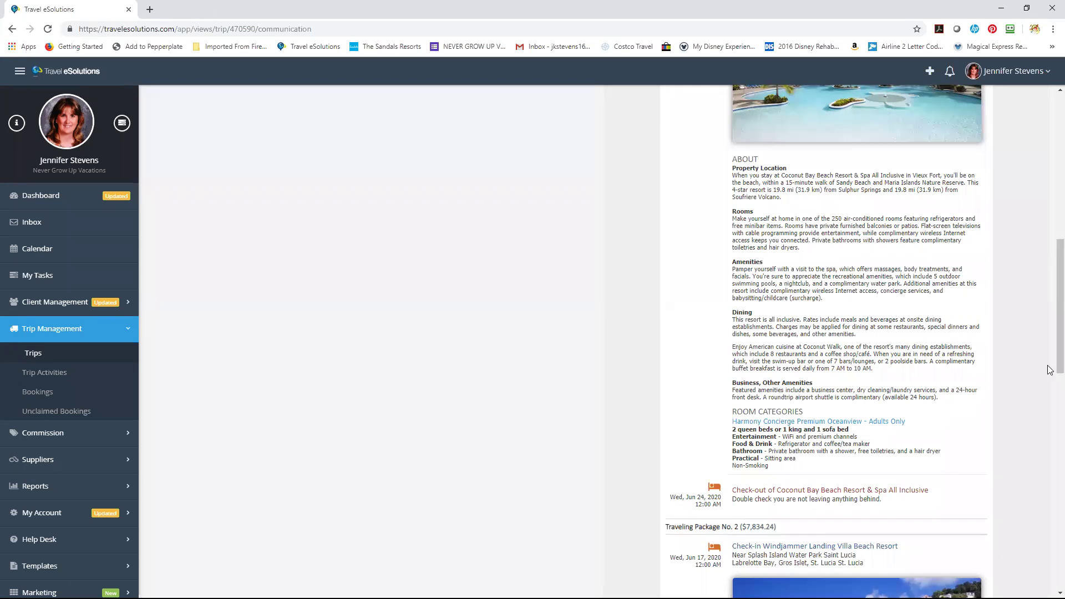
drag(1051, 314, 1050, 469)
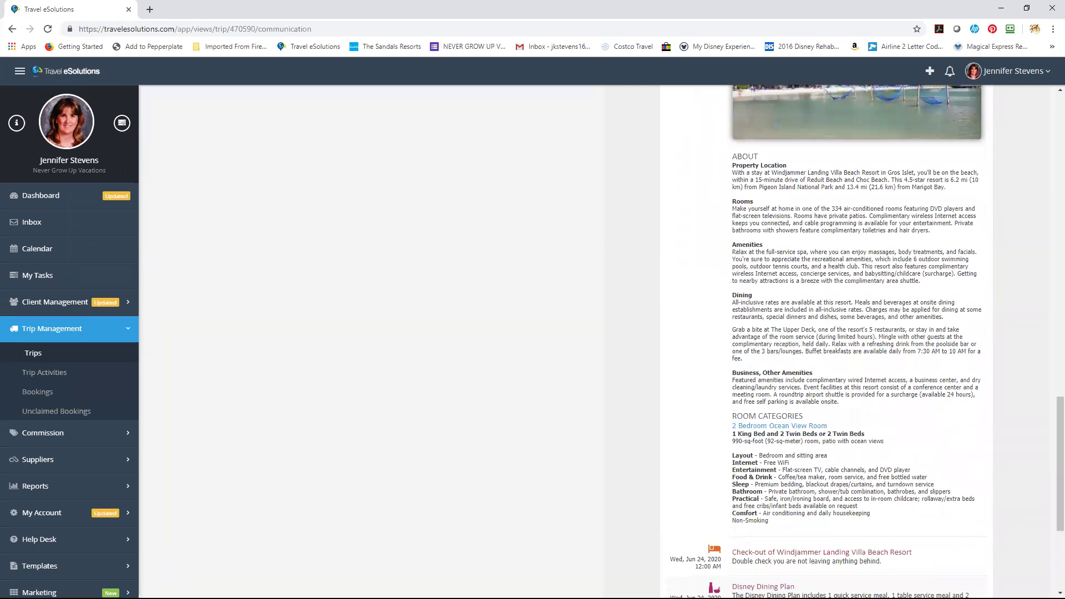
drag(1051, 407, 1051, 441)
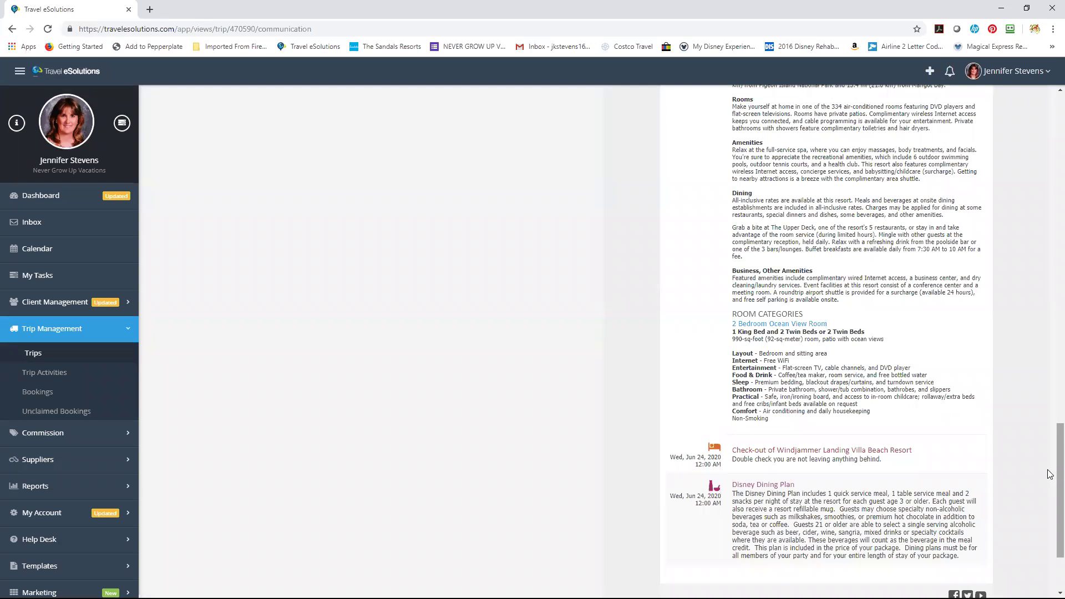
scroll(1050, 340, up, 3)
scroll(1050, 340, up, 15)
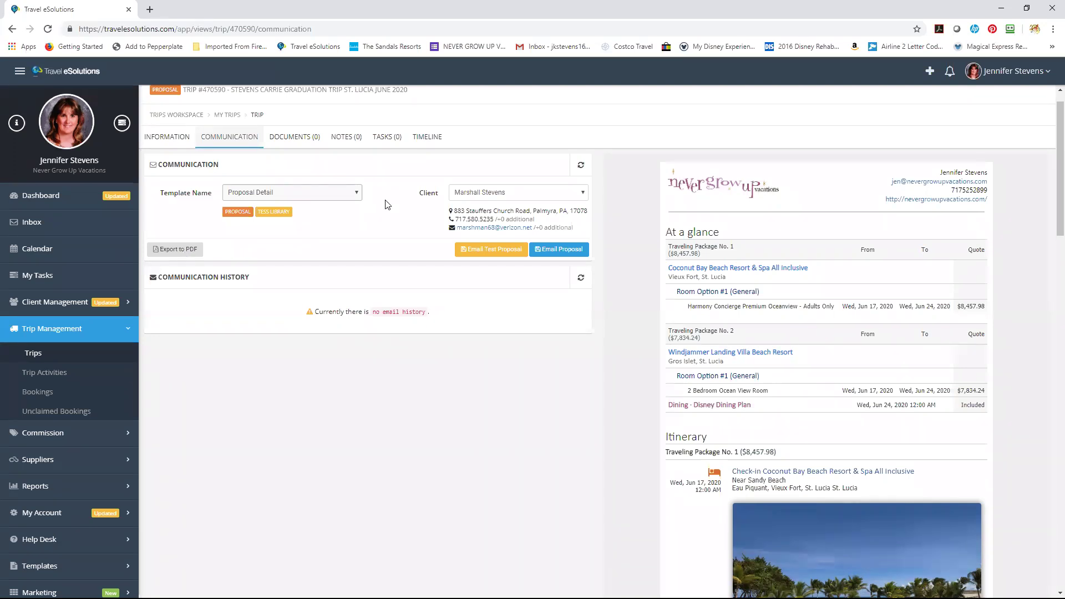
Send the Proposal Detail email to the client and reload so the history shows Completed.
click(564, 251)
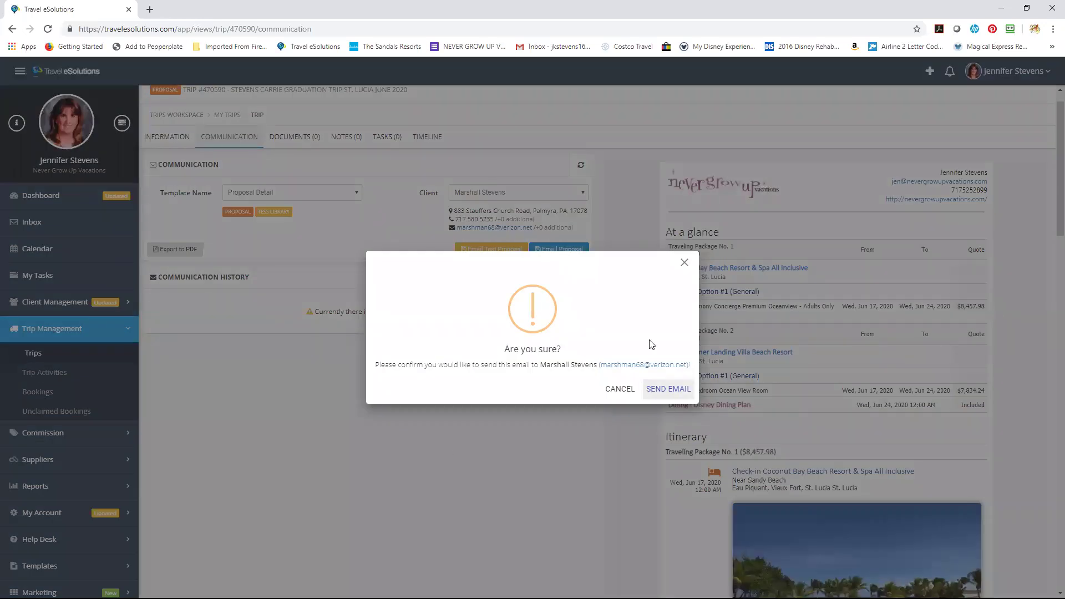
click(668, 390)
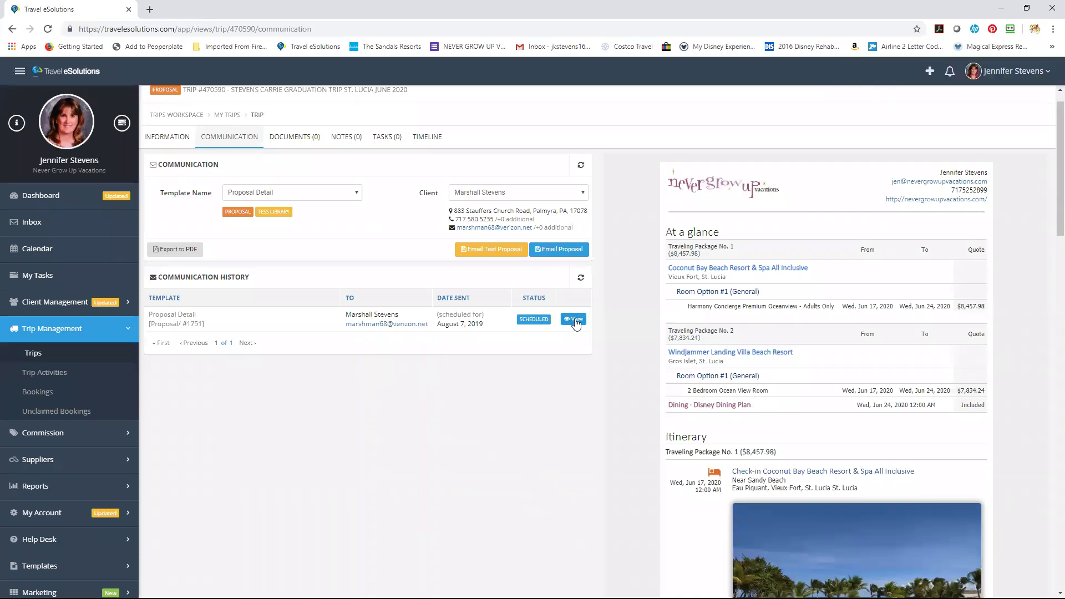
click(47, 30)
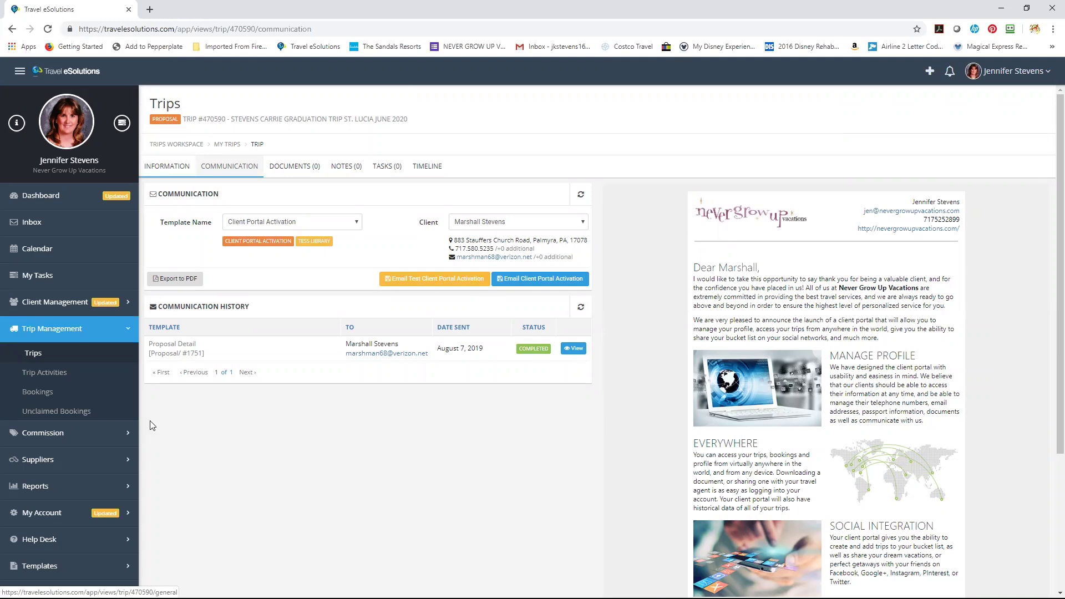
Return to the Trips list and reopen the St. Lucia graduation proposal.
click(59, 359)
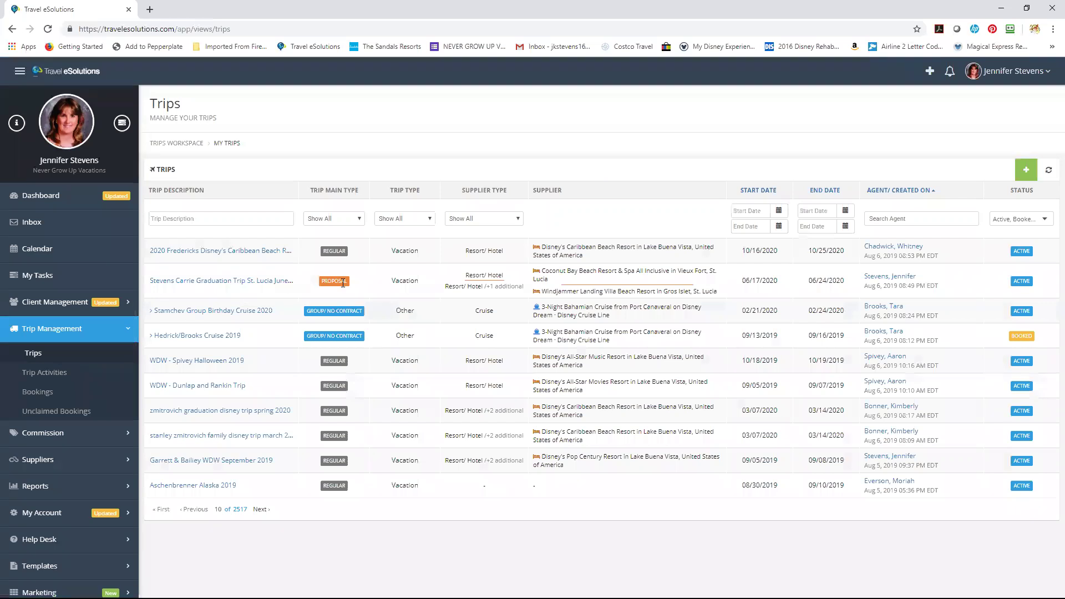
click(271, 282)
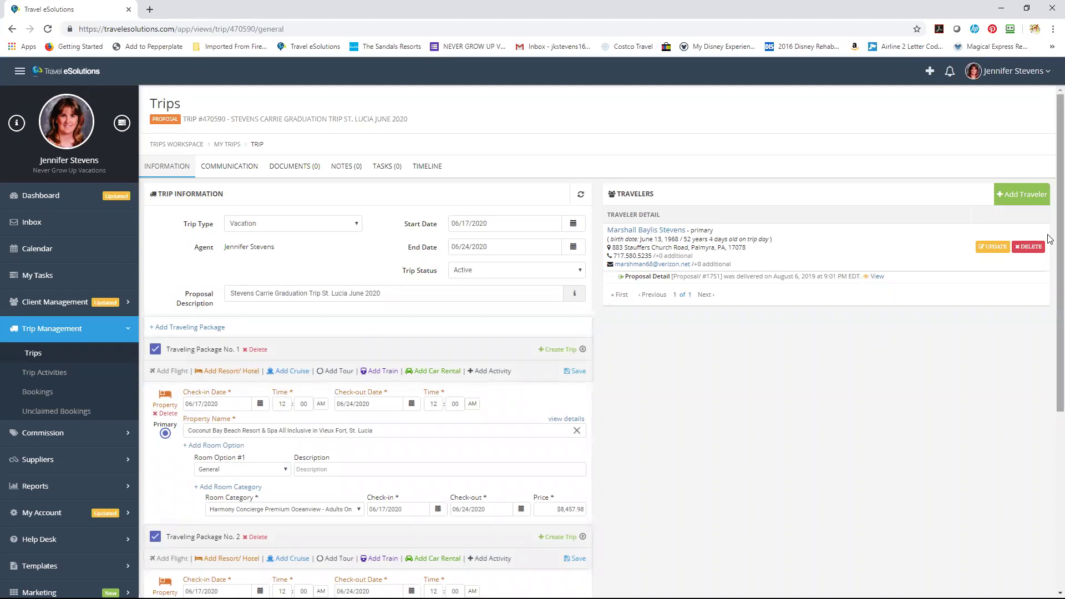
Move Traveling Package No. 2 (Windjammer with Disney Dining Plan) up to position No. 1.
scroll(1050, 239, down, 4)
scroll(1049, 375, down, 1)
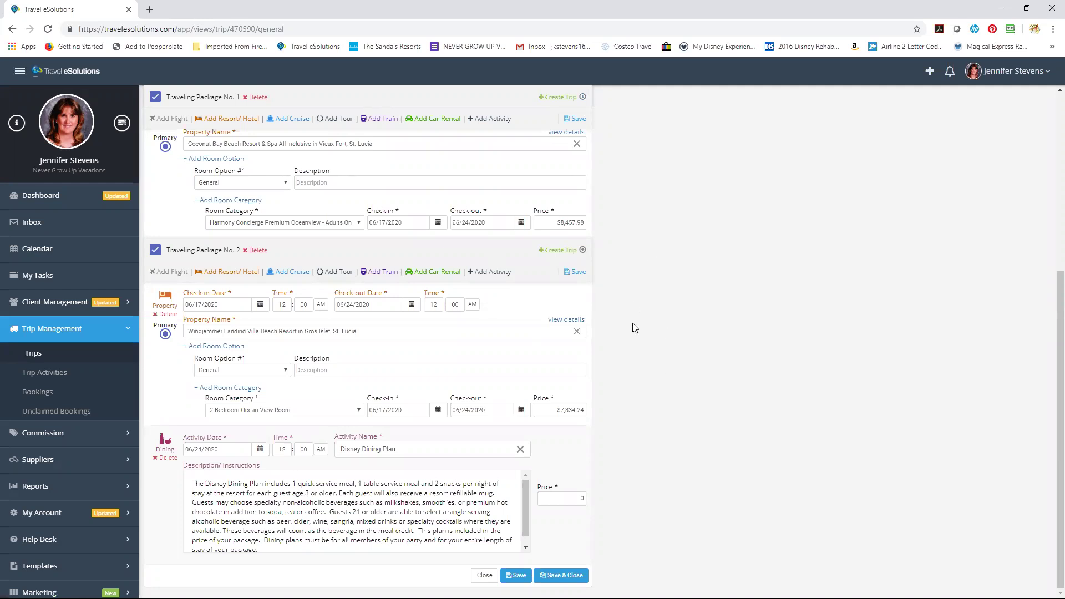
click(583, 252)
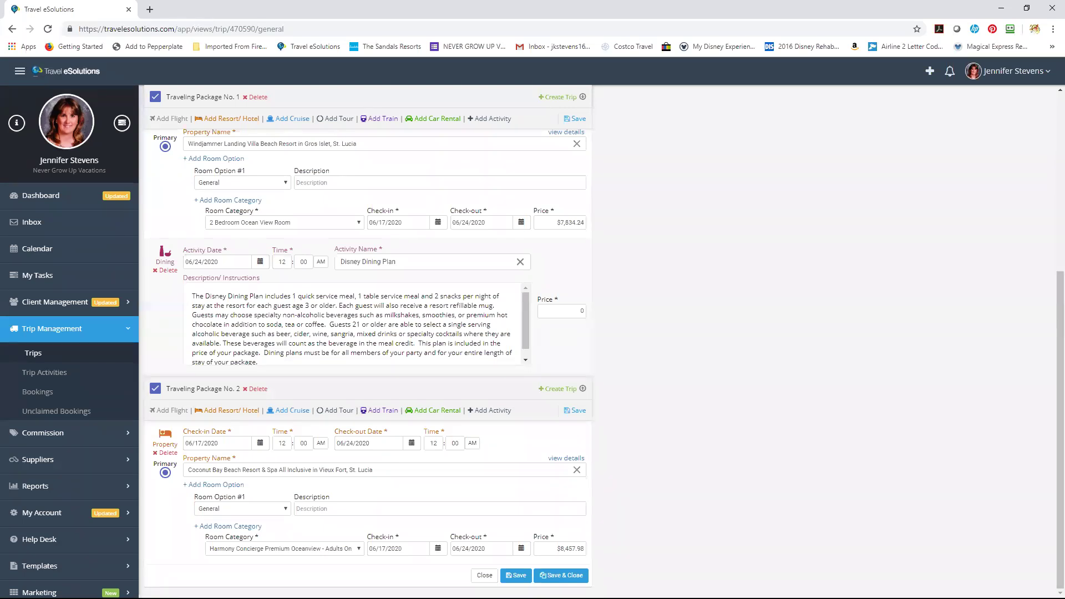
Attempt converting Package No. 1 into a trip with Room Option #1, then dismiss the creation error.
click(557, 100)
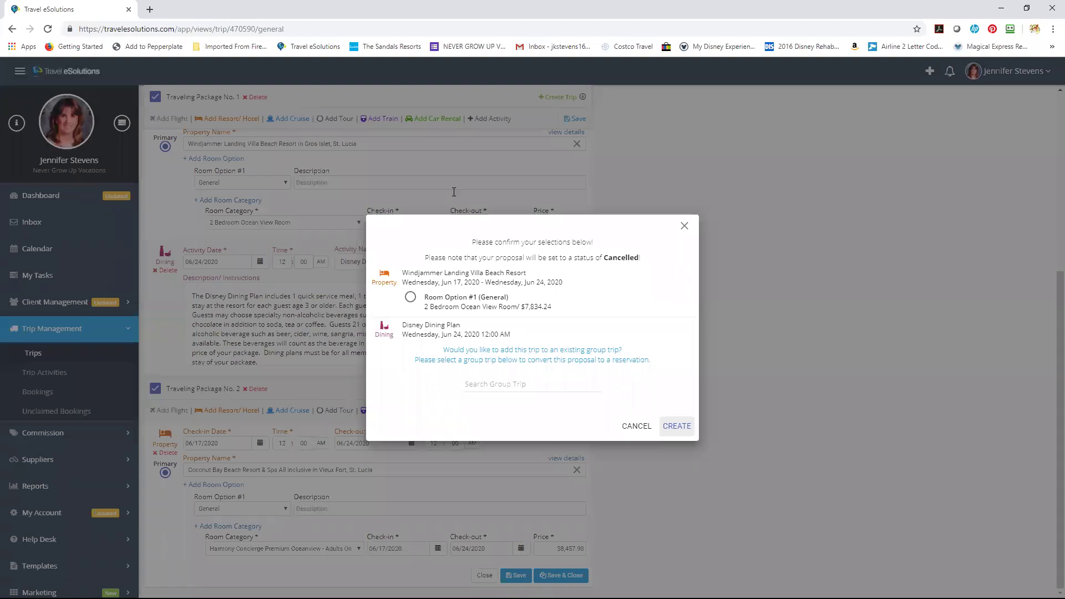
click(410, 297)
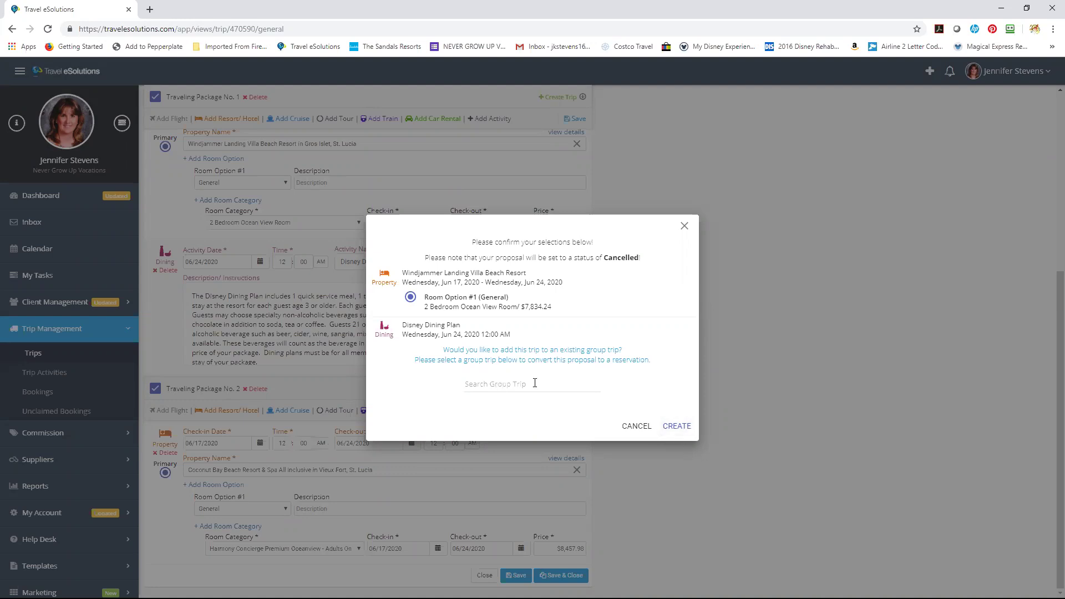
click(675, 427)
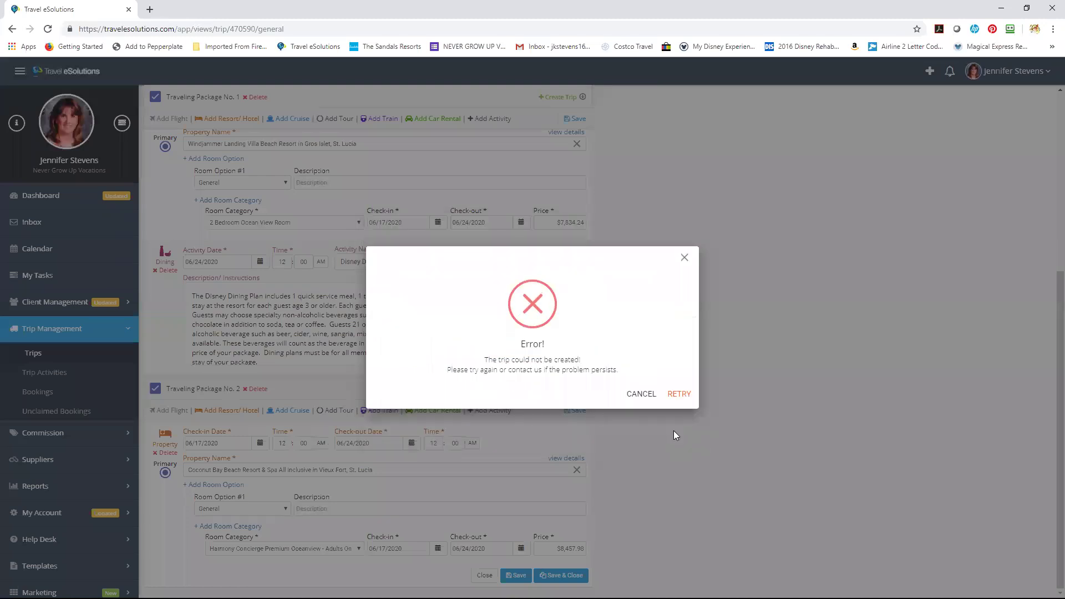
click(676, 394)
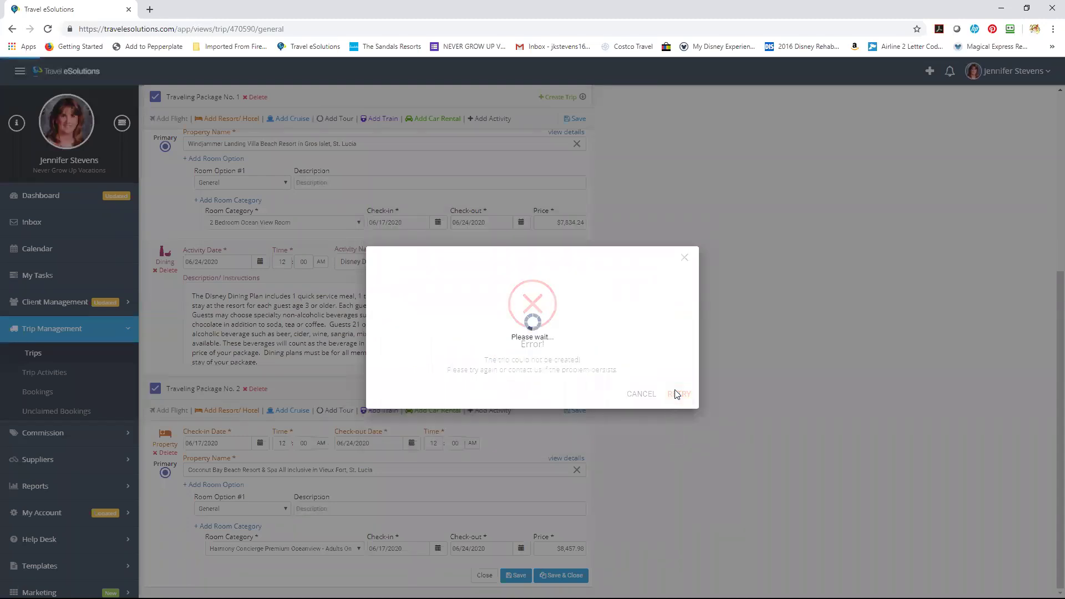
click(675, 394)
click(642, 394)
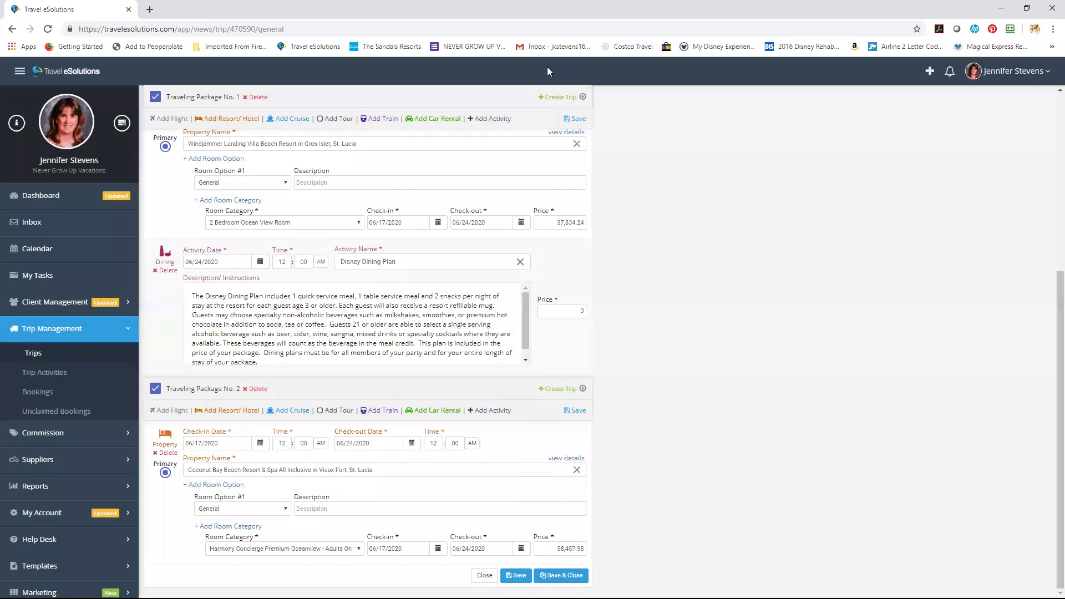
Convert Package No. 1 into a trip again, booking Room Option #1 at Windjammer Landing.
click(559, 99)
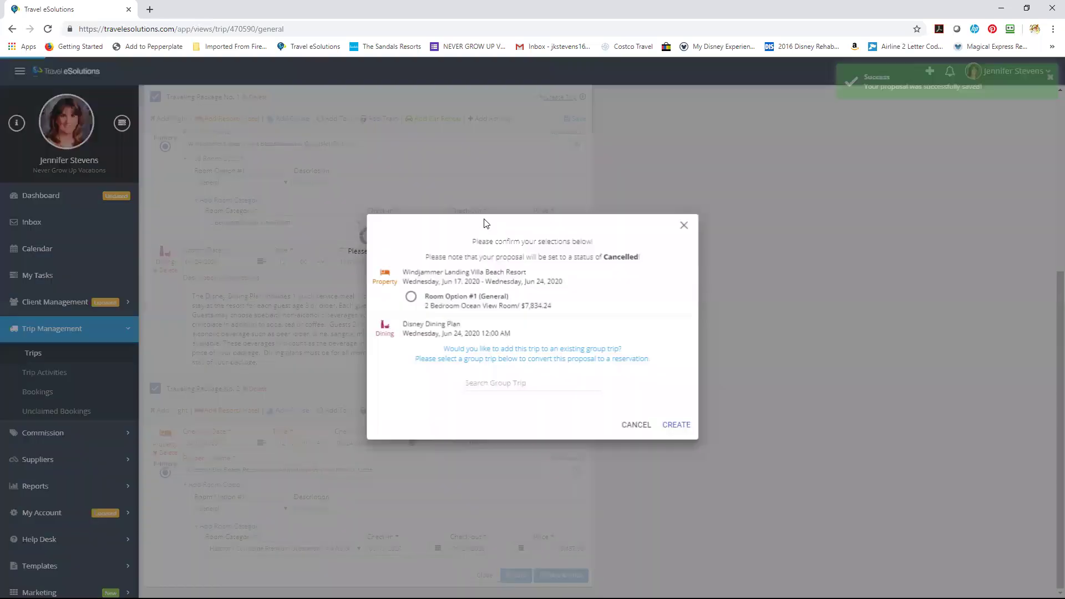
click(411, 299)
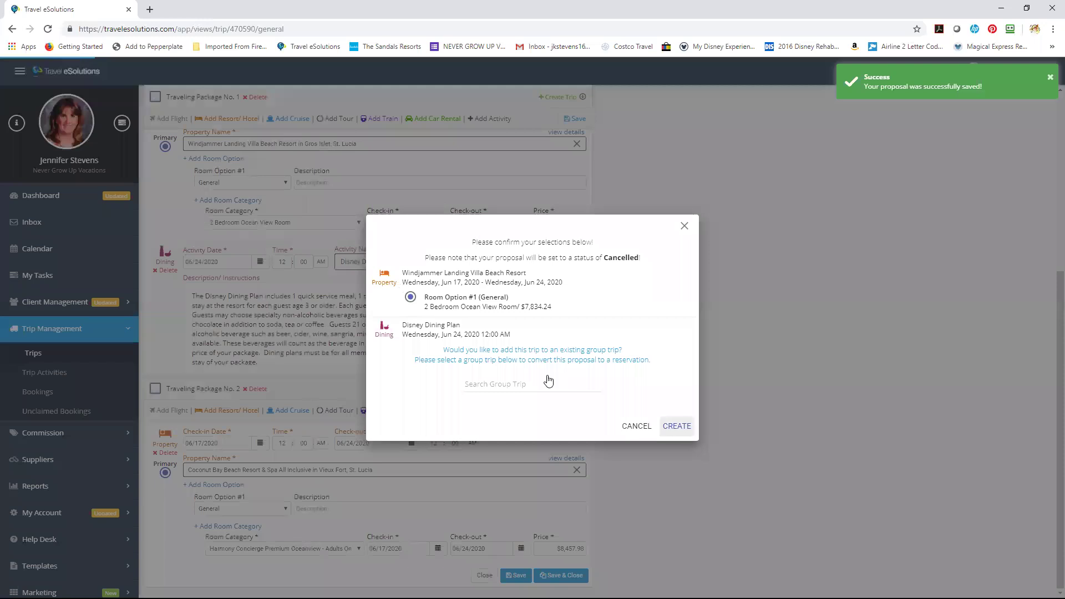
click(677, 426)
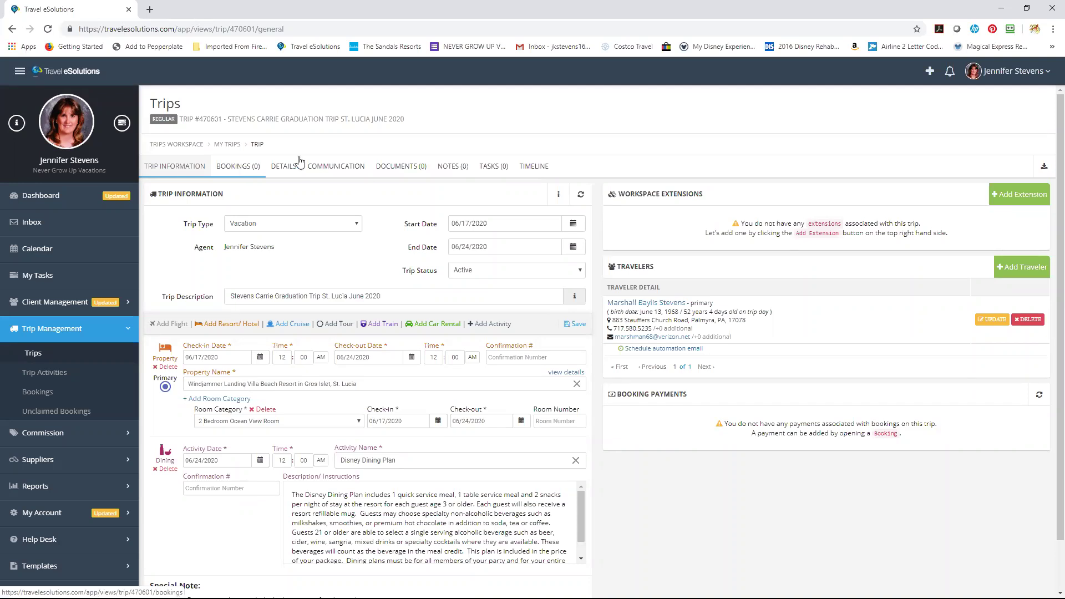
click(350, 171)
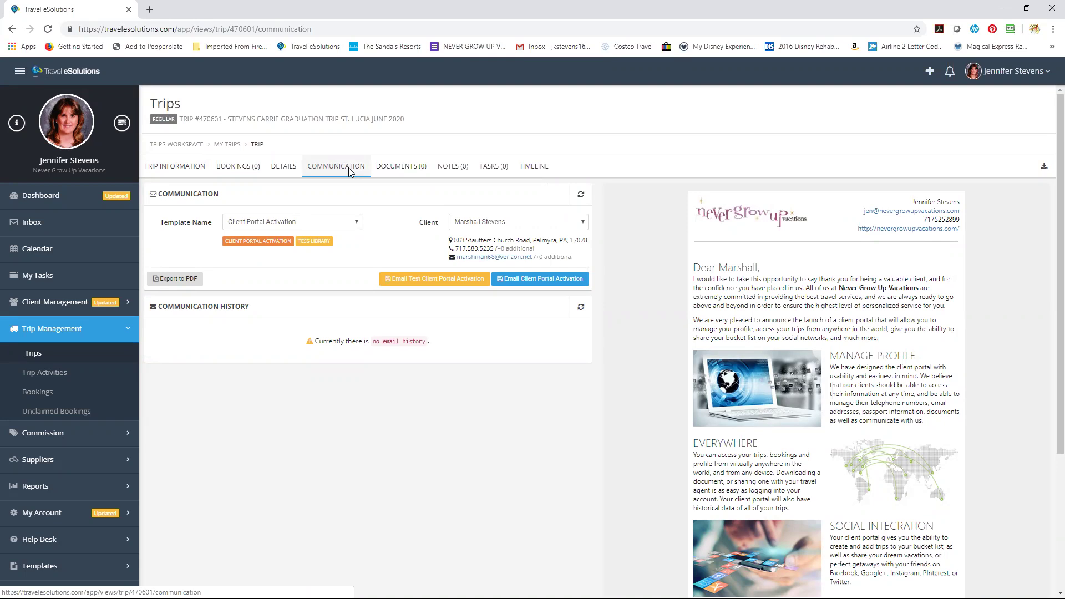
click(165, 167)
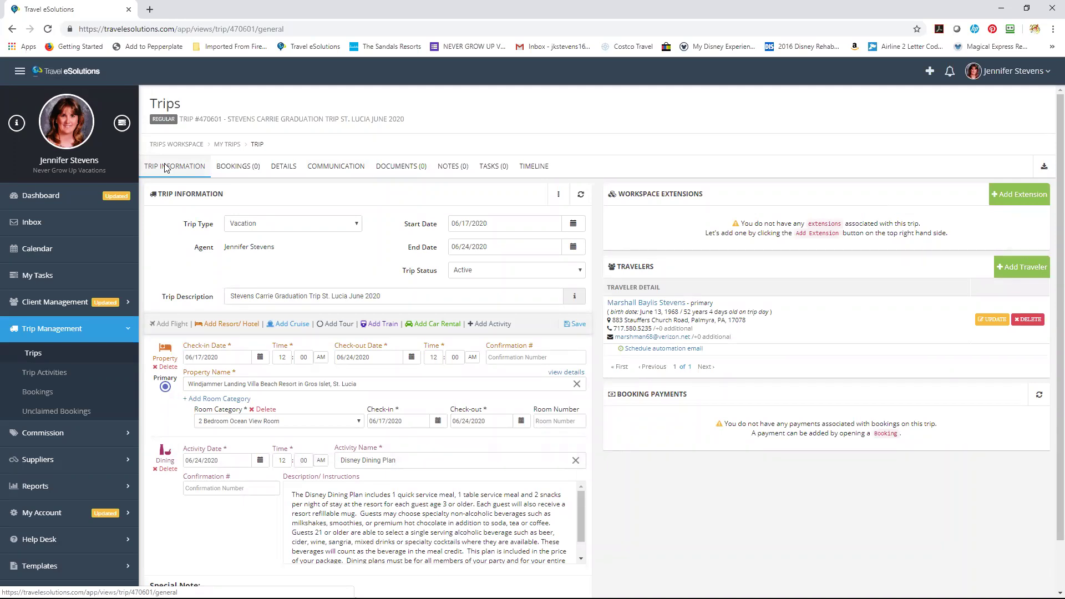
Add a Secondary traveler by creating a new client named Adult 2 and saving it to the trip.
click(1010, 269)
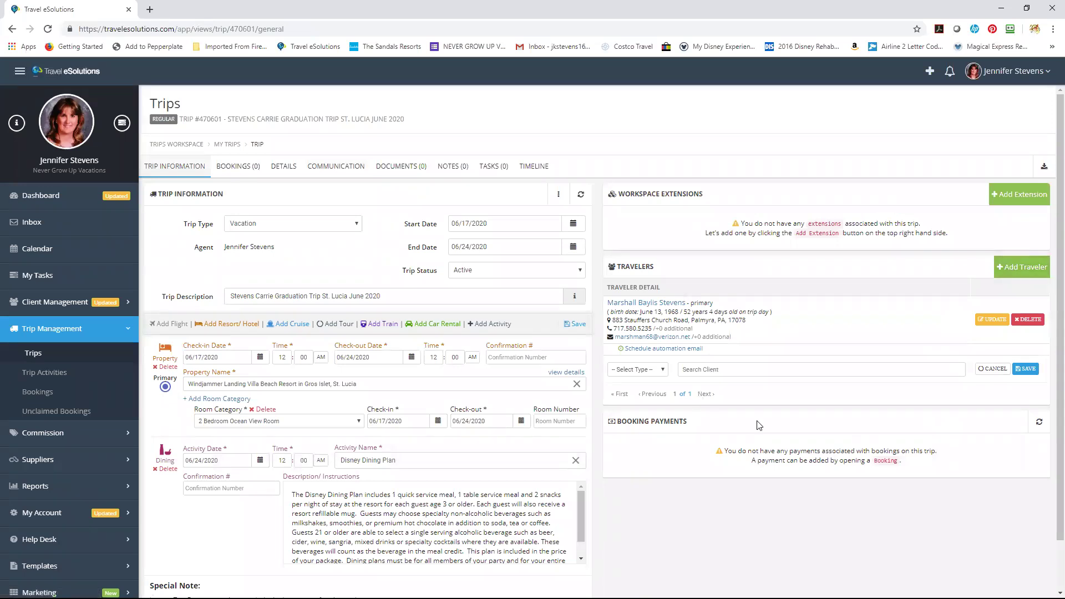
click(659, 376)
click(647, 423)
click(793, 368)
text(Child)
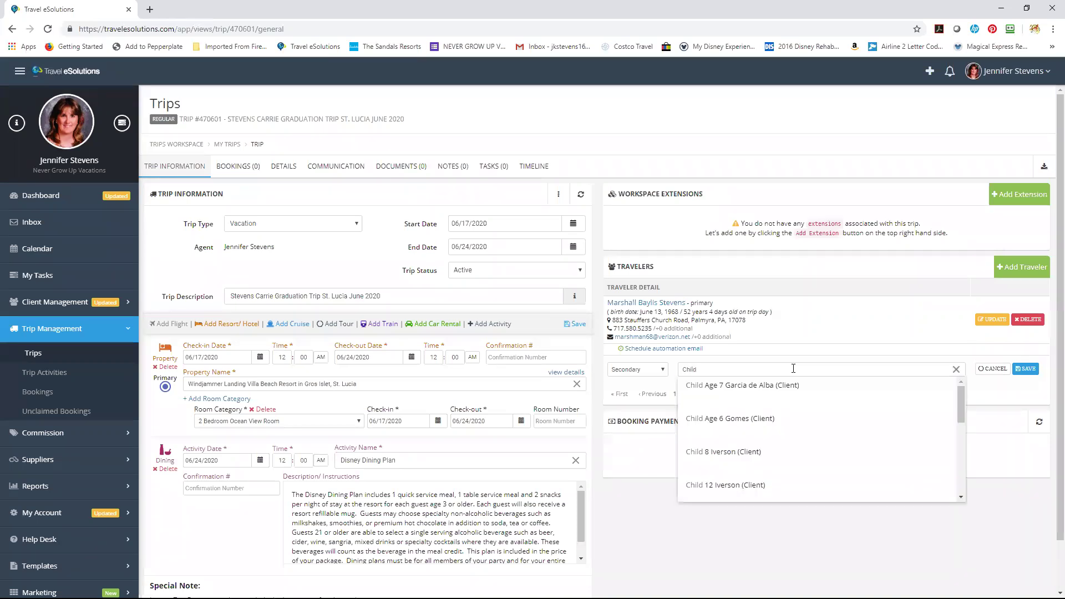
key(BackSpace)
key(BackSpace)
key(BackSpace)
key(BackSpace)
text(Adult)
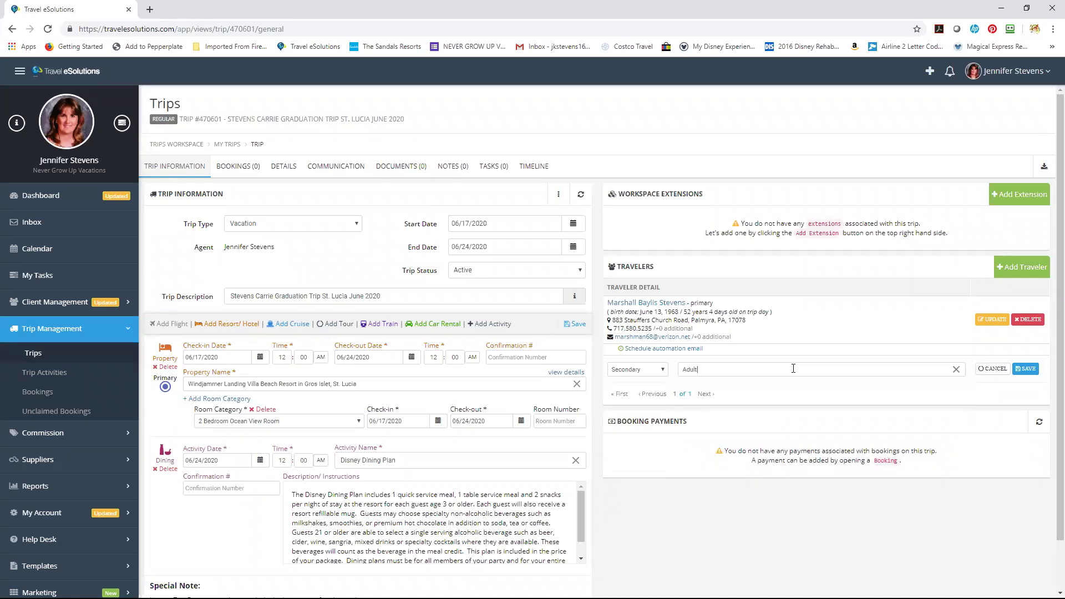
text( 2 Stevens)
click(798, 387)
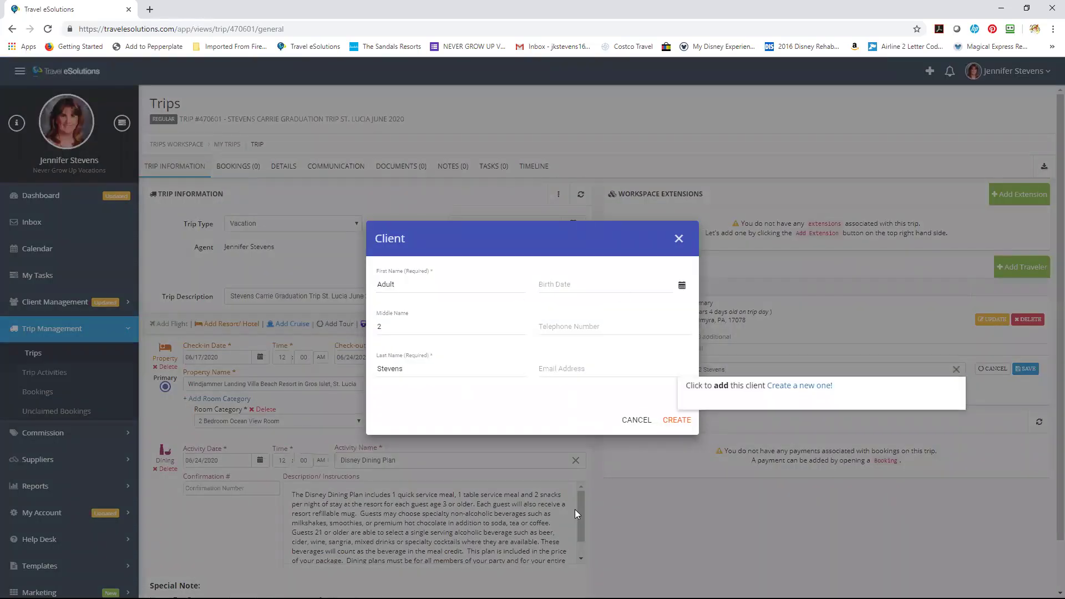
click(669, 420)
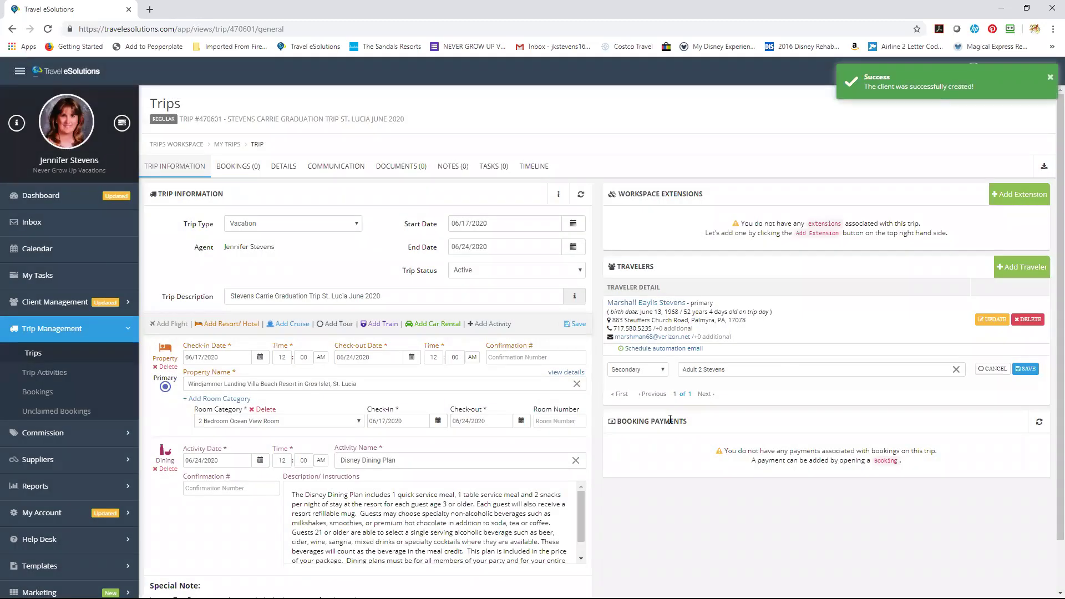
click(1026, 369)
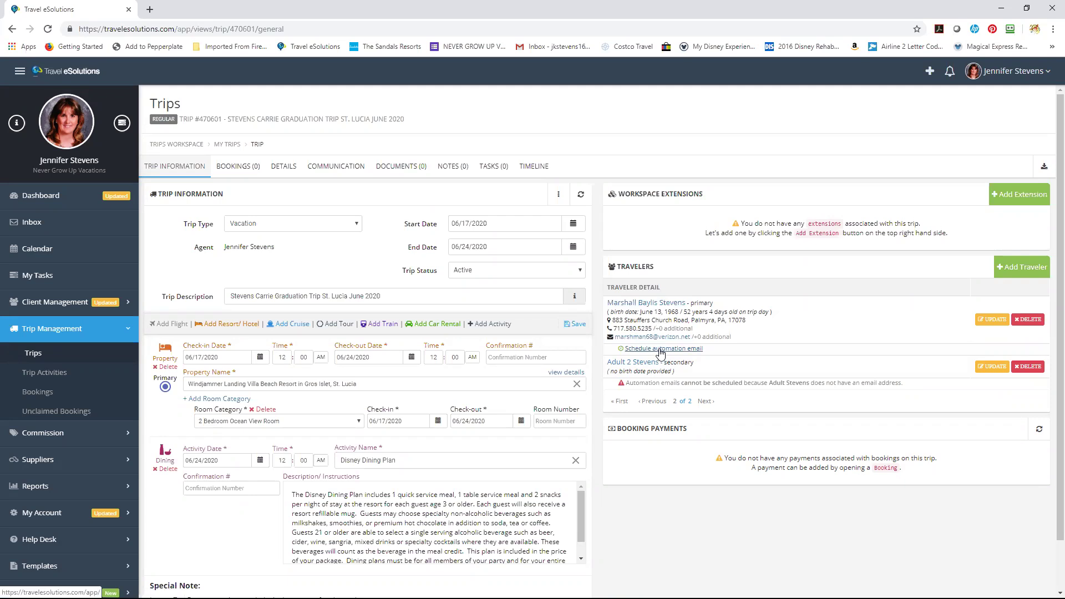
Open the Automation Email dialog for the primary traveler.
click(661, 349)
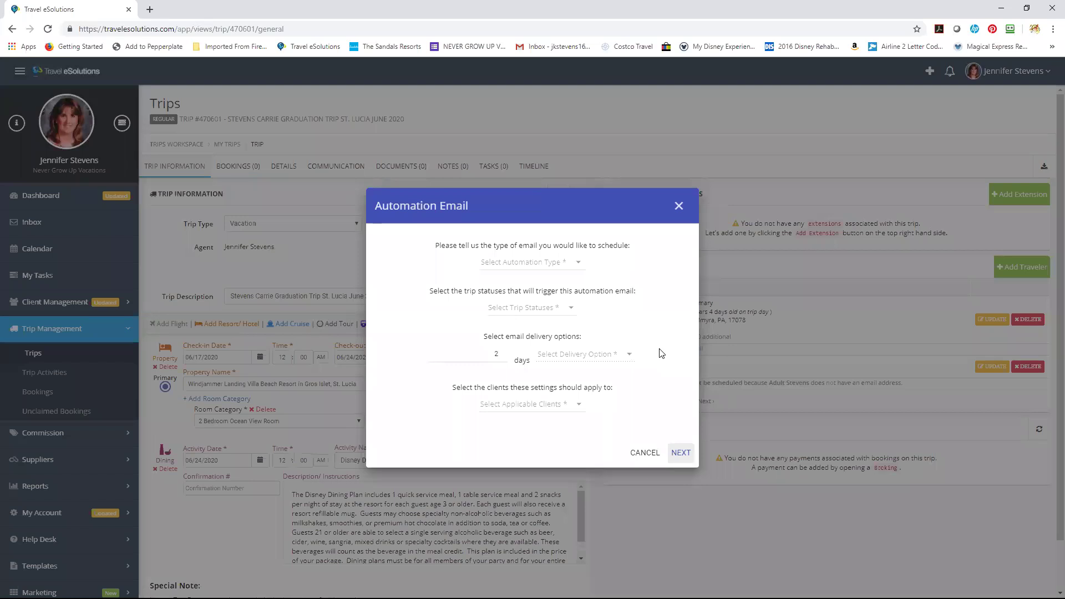
Set the automation email type to Client Portal Tasks.
click(502, 268)
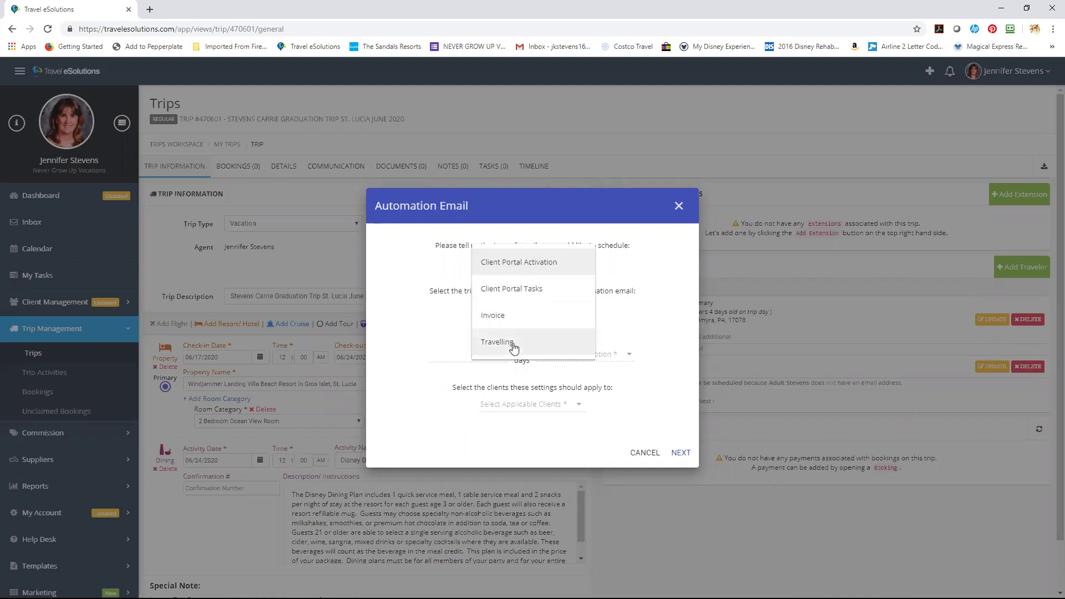
click(526, 292)
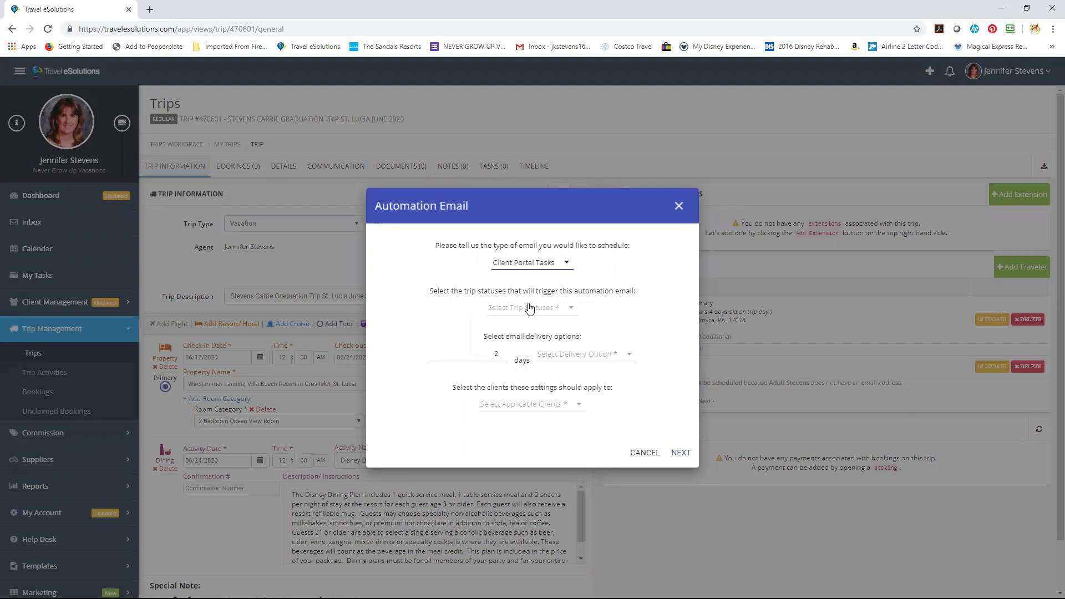
Make Active trip status trigger the automation email.
click(530, 311)
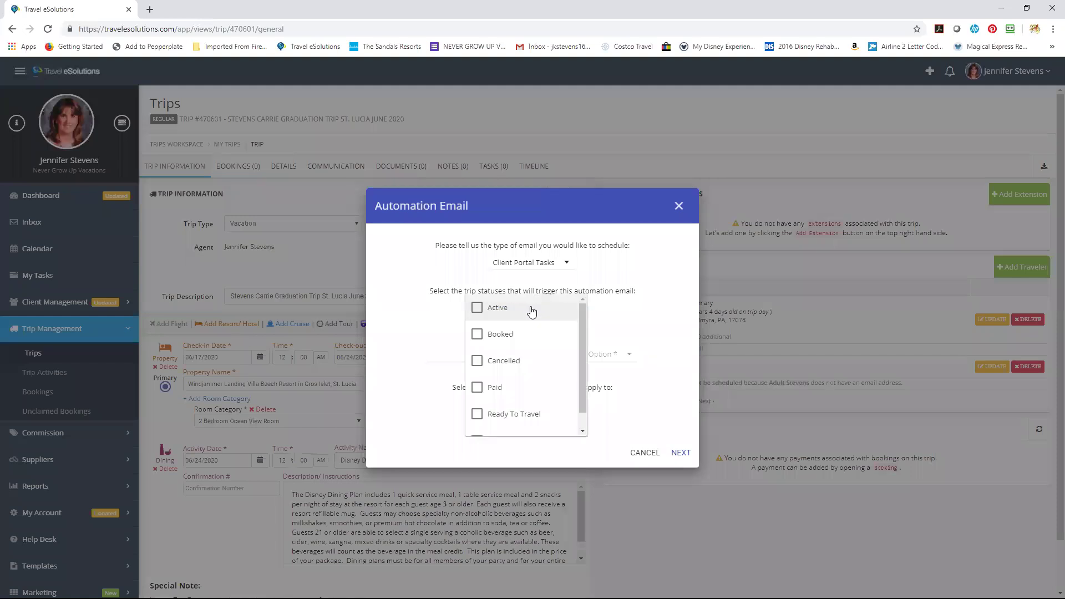
click(477, 309)
click(668, 284)
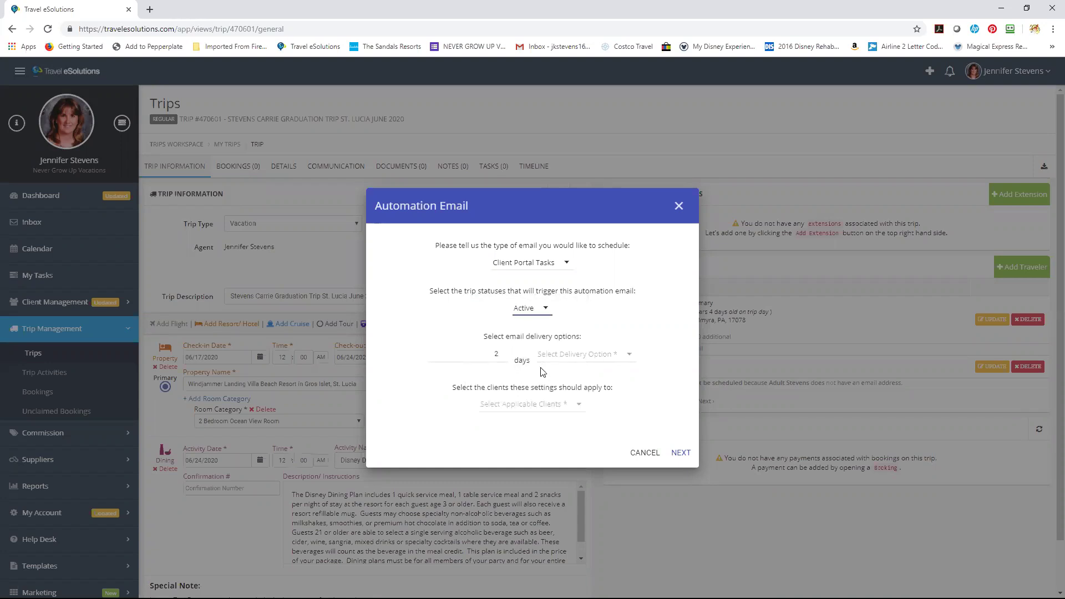
Send the email 0 days after email activation, applying to This Client Only.
click(567, 357)
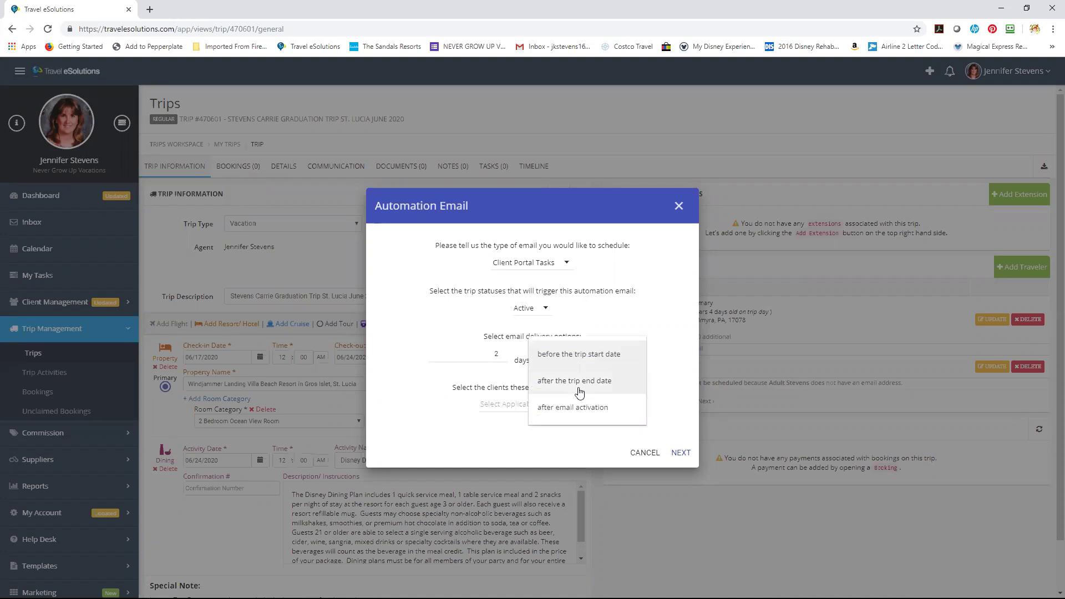
click(572, 419)
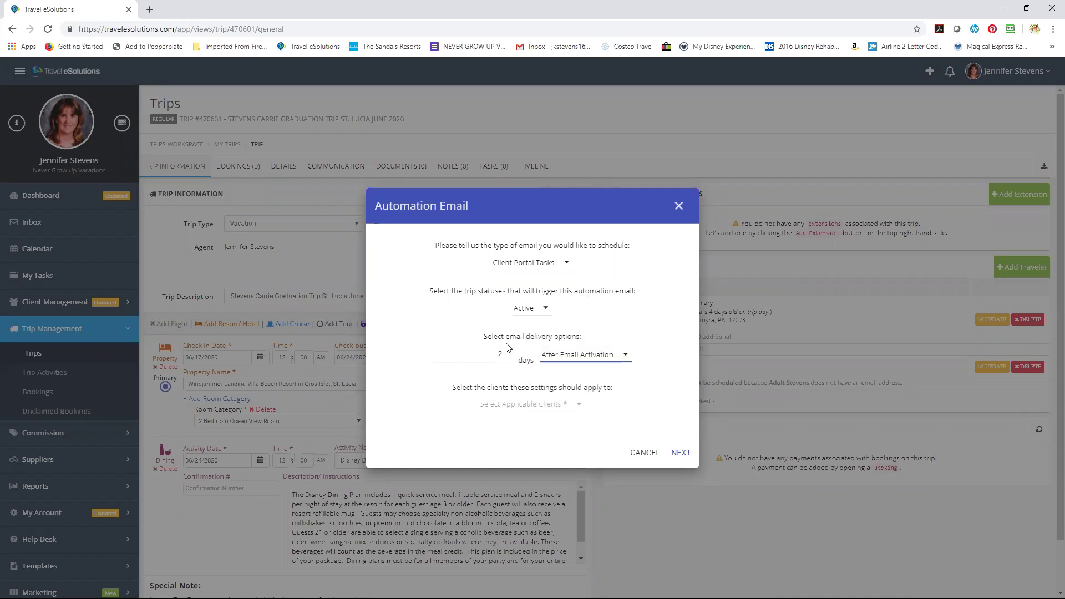
click(506, 361)
click(506, 356)
click(506, 357)
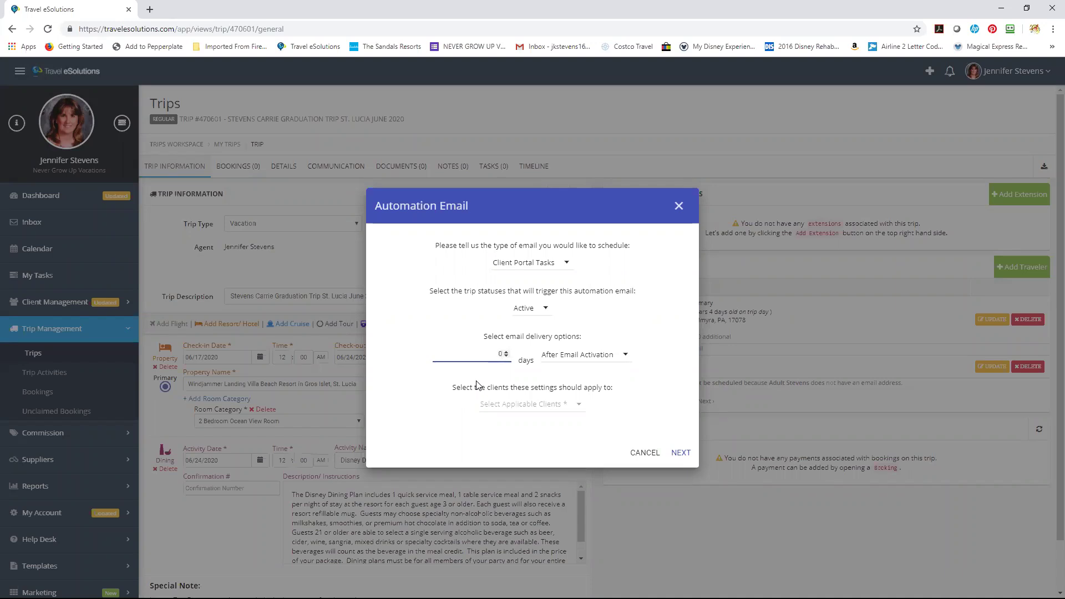
click(502, 405)
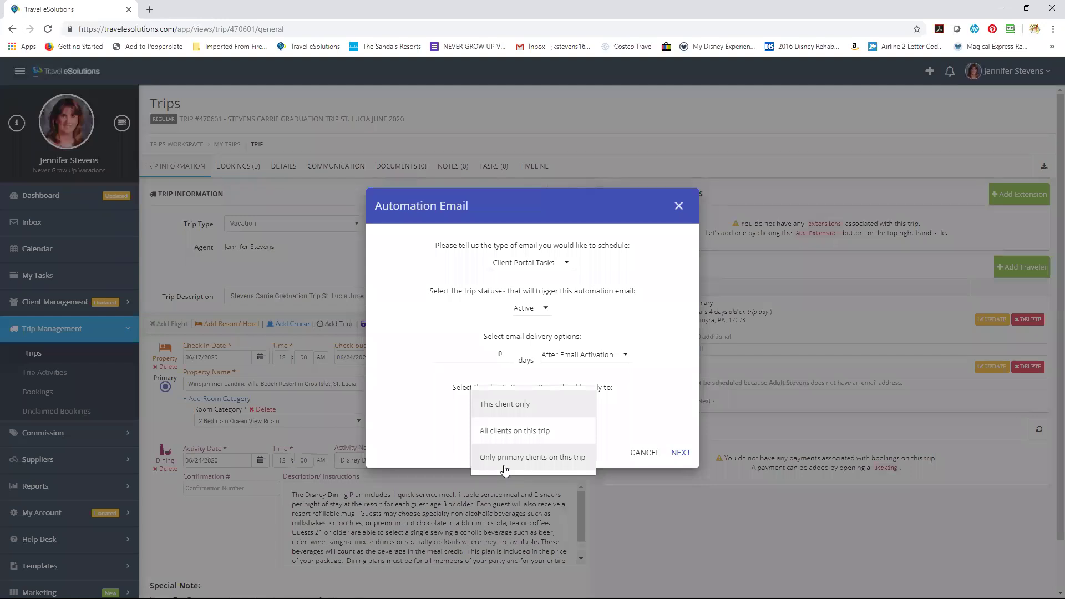
click(505, 405)
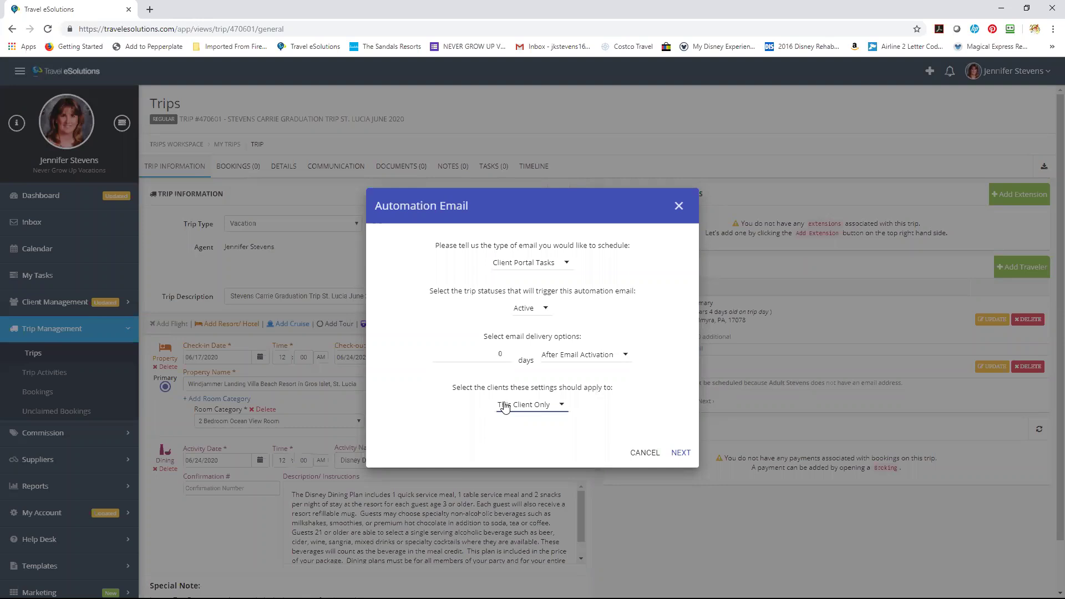
Add a Traveler Personal Information Validation client task to the email.
click(674, 454)
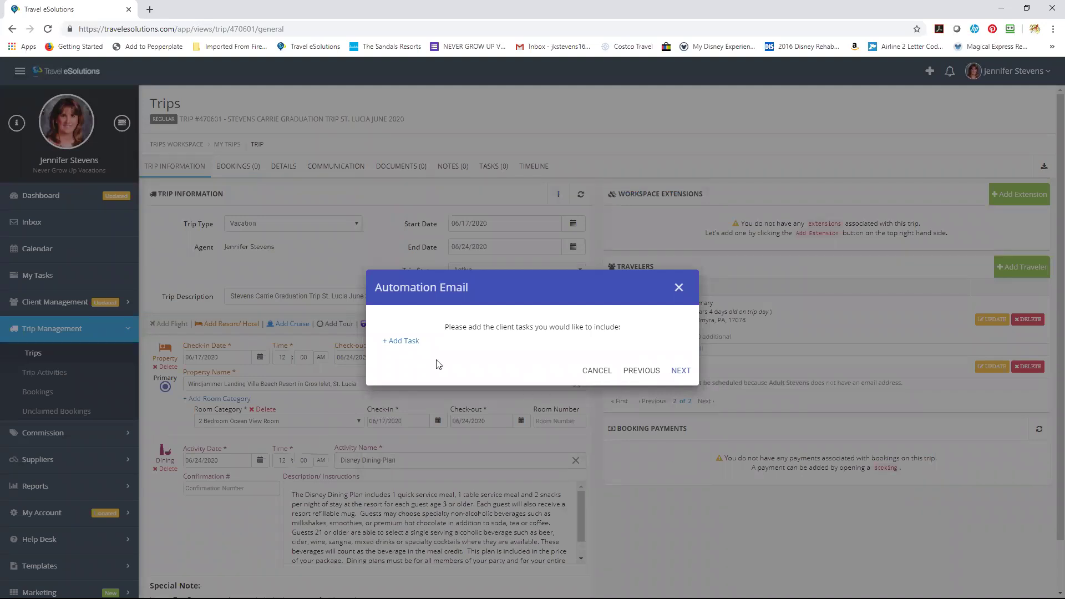
click(405, 342)
click(405, 340)
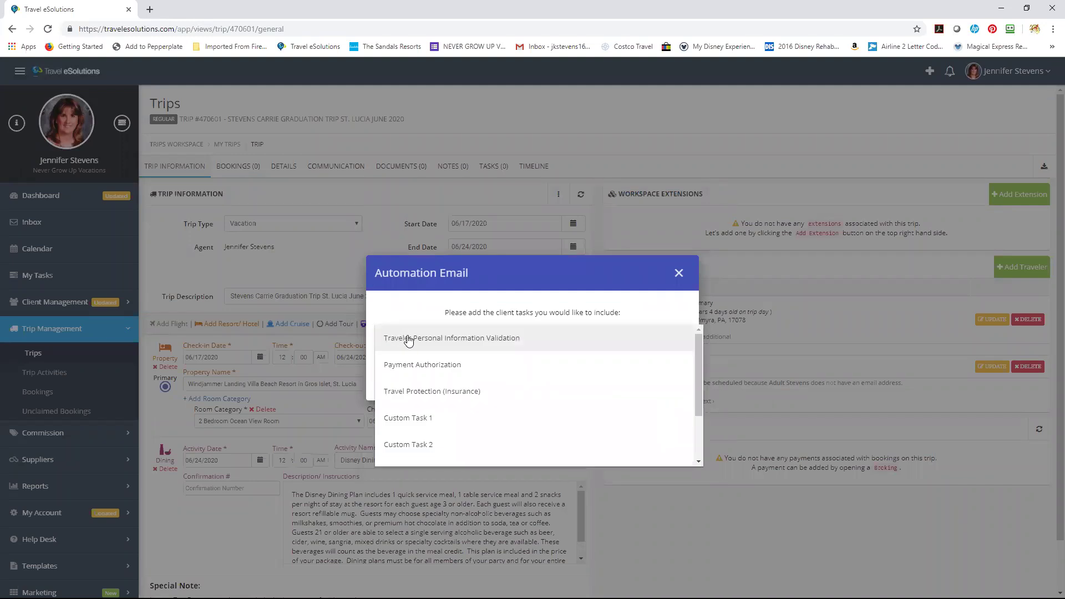
click(409, 340)
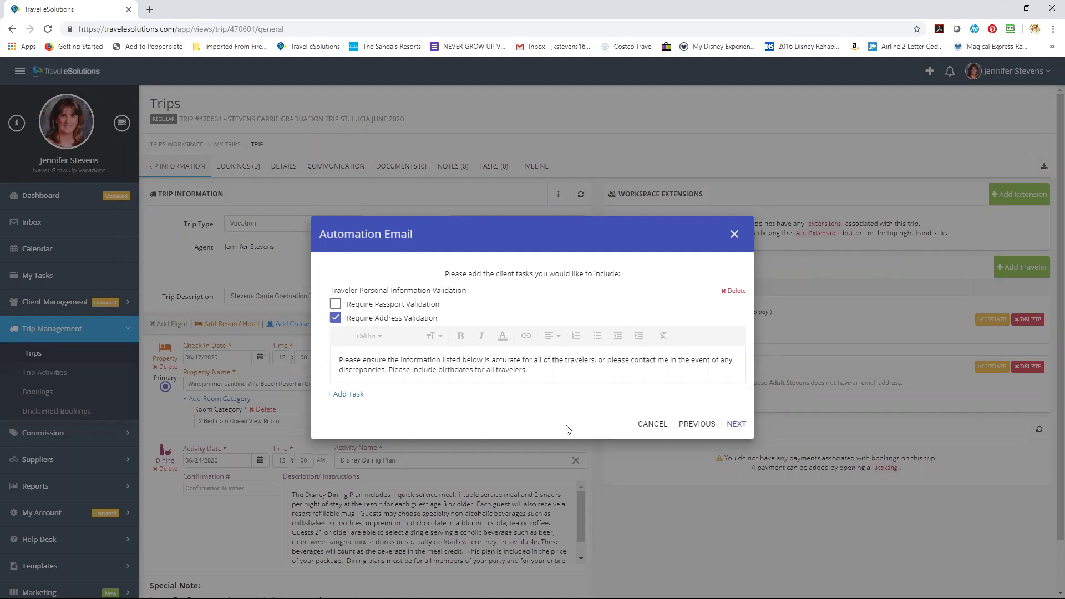
Add a second client task of type Payment Authorization.
click(343, 395)
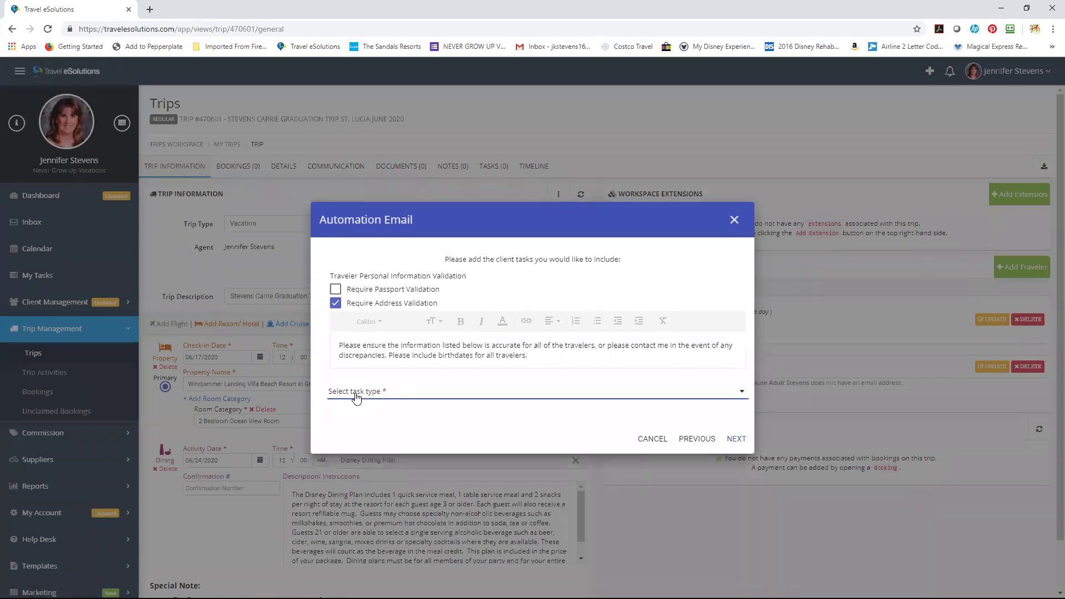
click(356, 397)
click(356, 395)
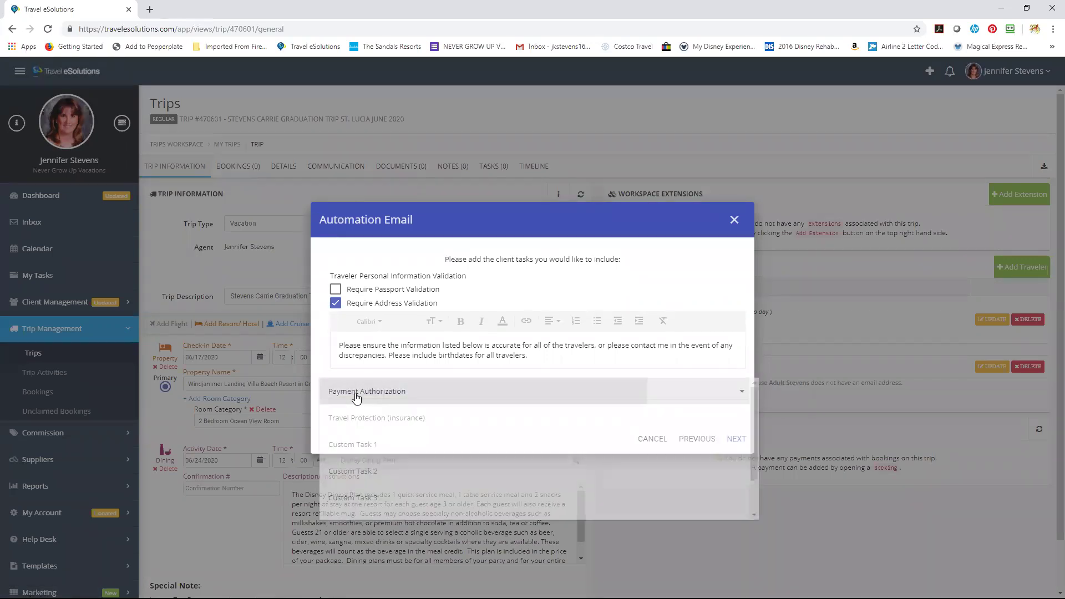
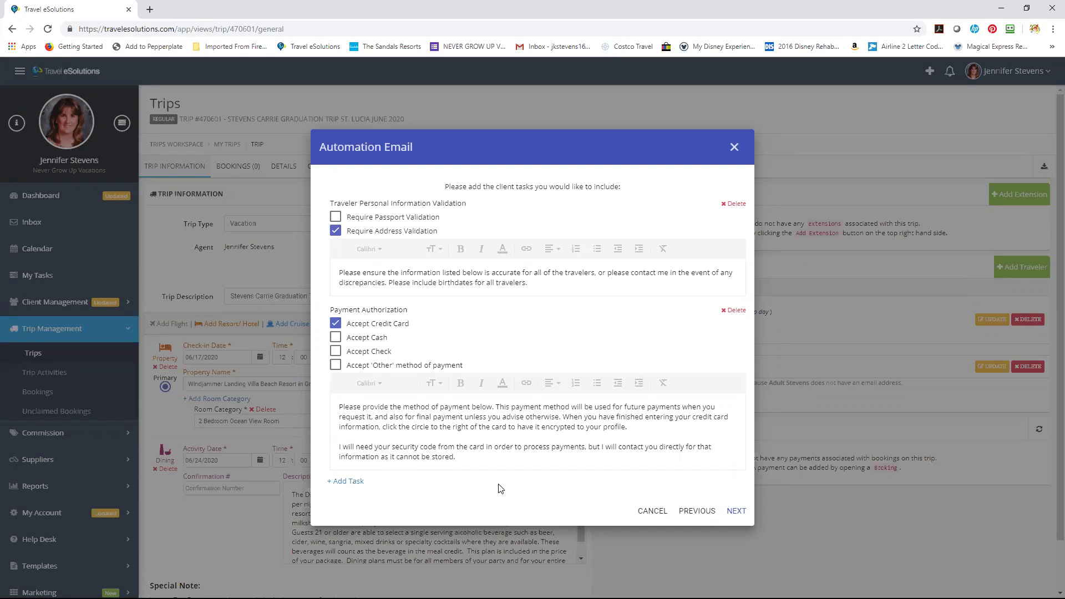
Add a Travel Protection (Insurance) client task to the email.
click(348, 482)
click(350, 481)
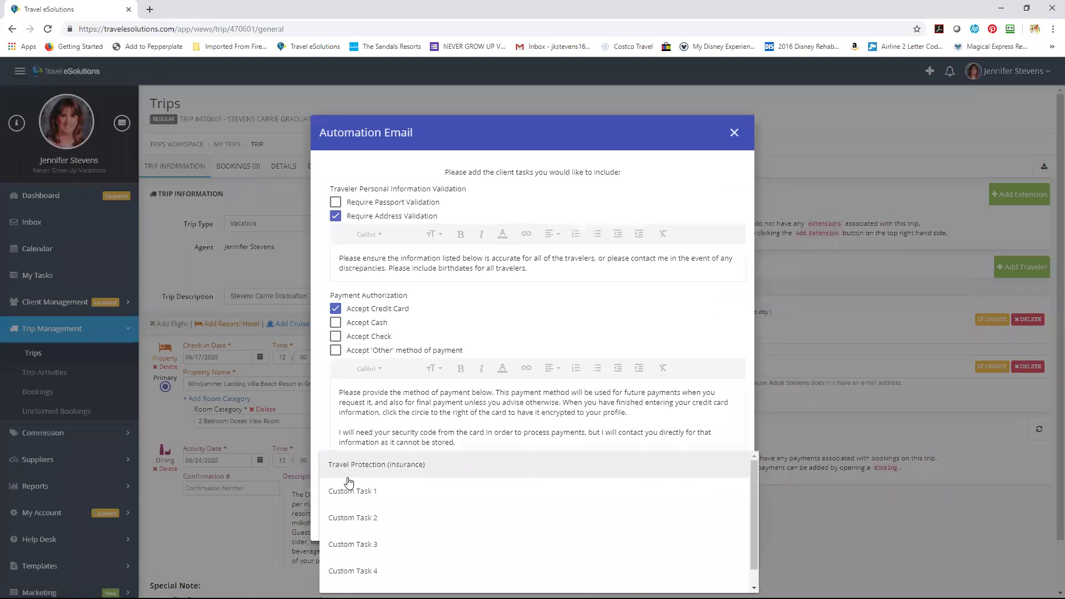
click(348, 466)
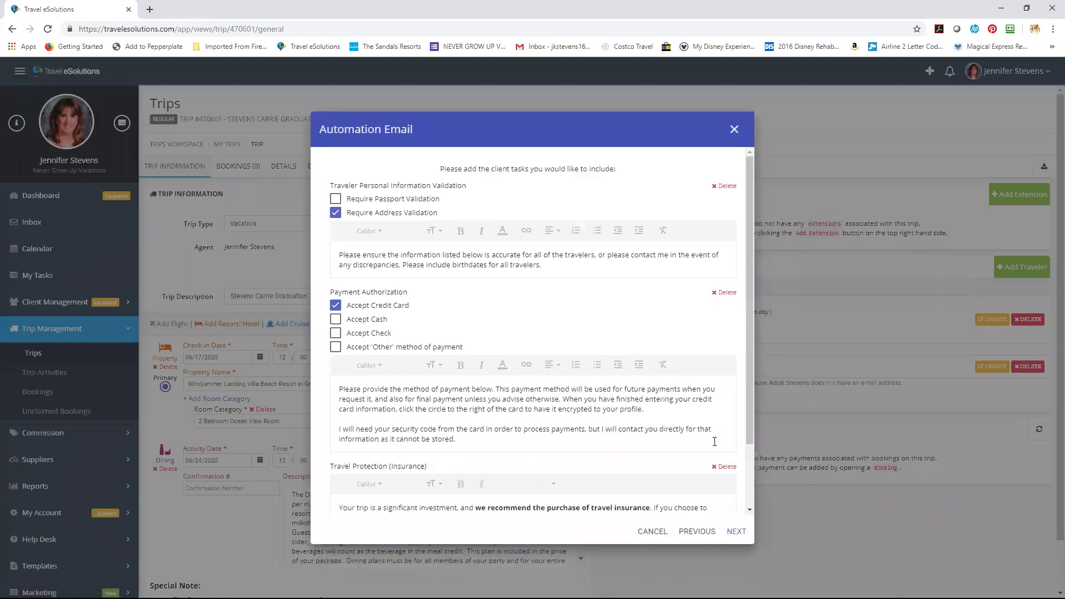
drag(749, 343, 751, 443)
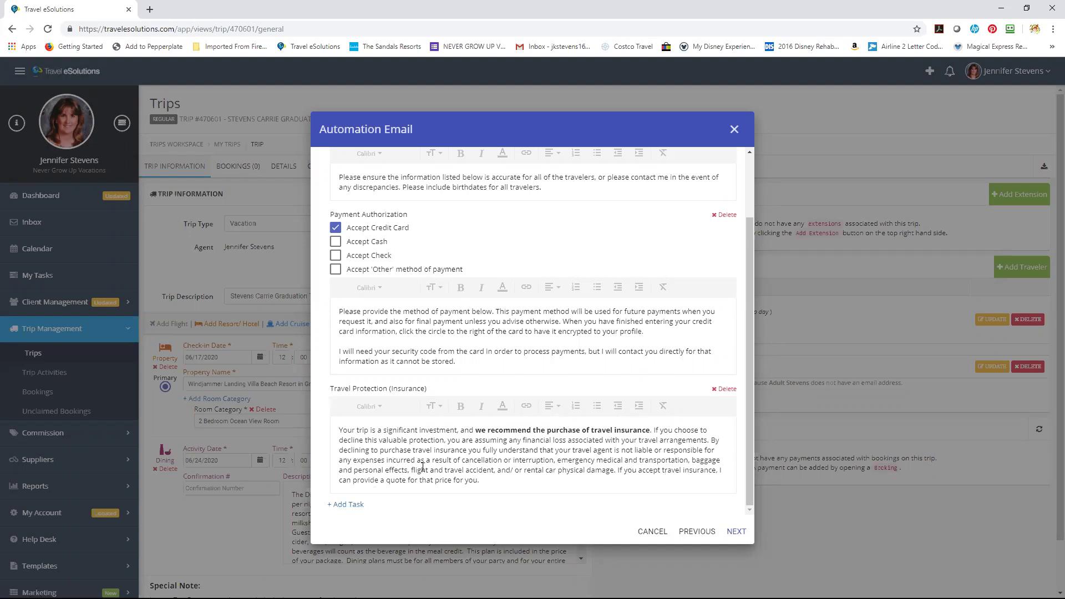
Add Custom Task 1 requesting a phone number for each adult guest, then continue to template selection.
click(342, 505)
scroll(753, 422, down, 1)
click(662, 494)
click(578, 476)
drag(749, 426, 751, 499)
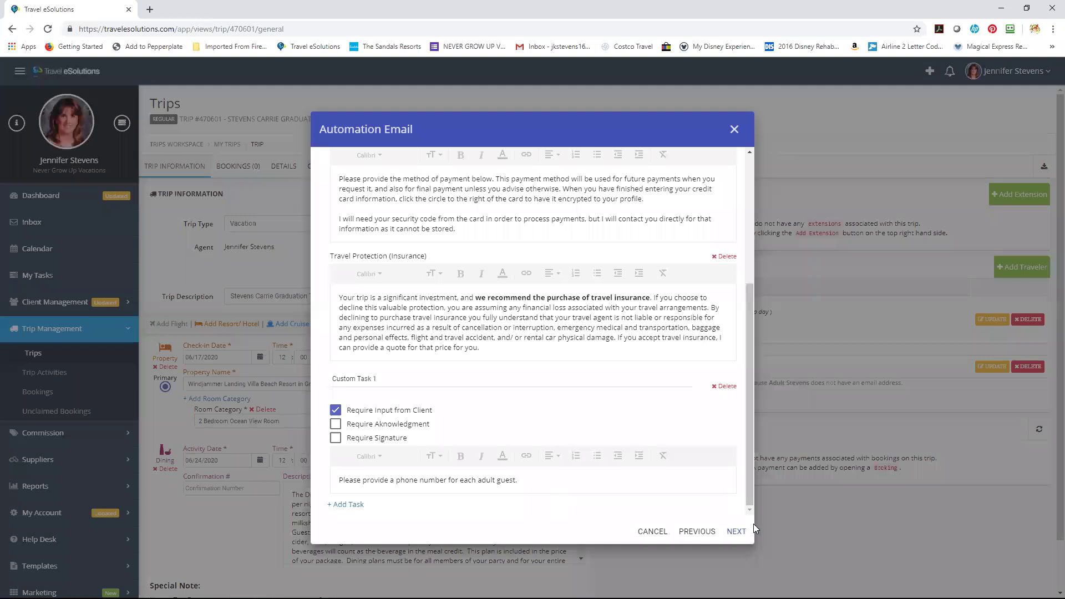
click(736, 532)
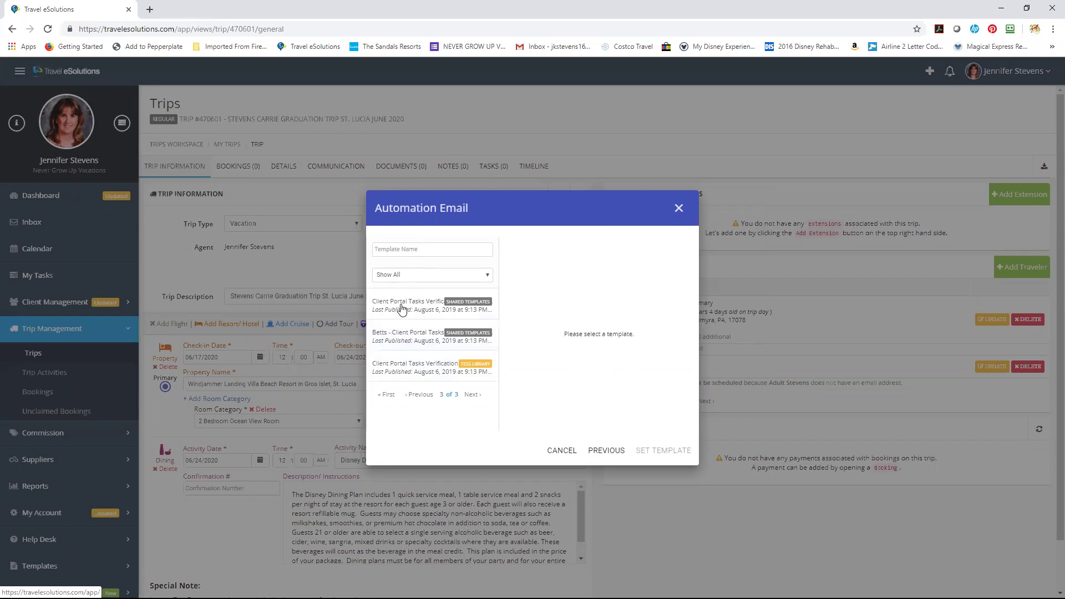
Preview the Client Portal Tasks templates and set the Client Portal Tasks Verification template.
click(402, 308)
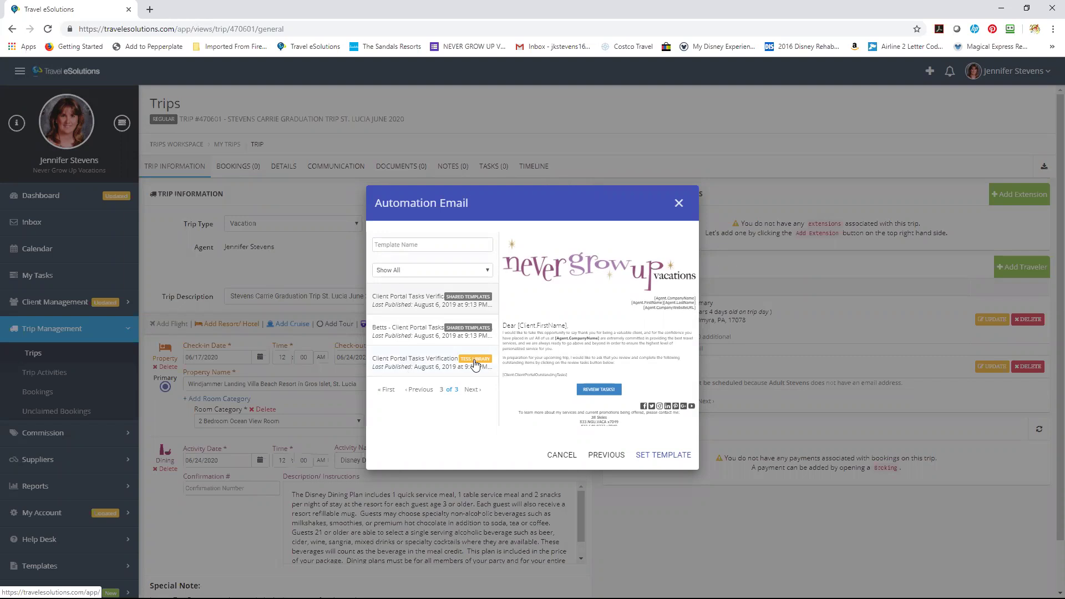
click(444, 369)
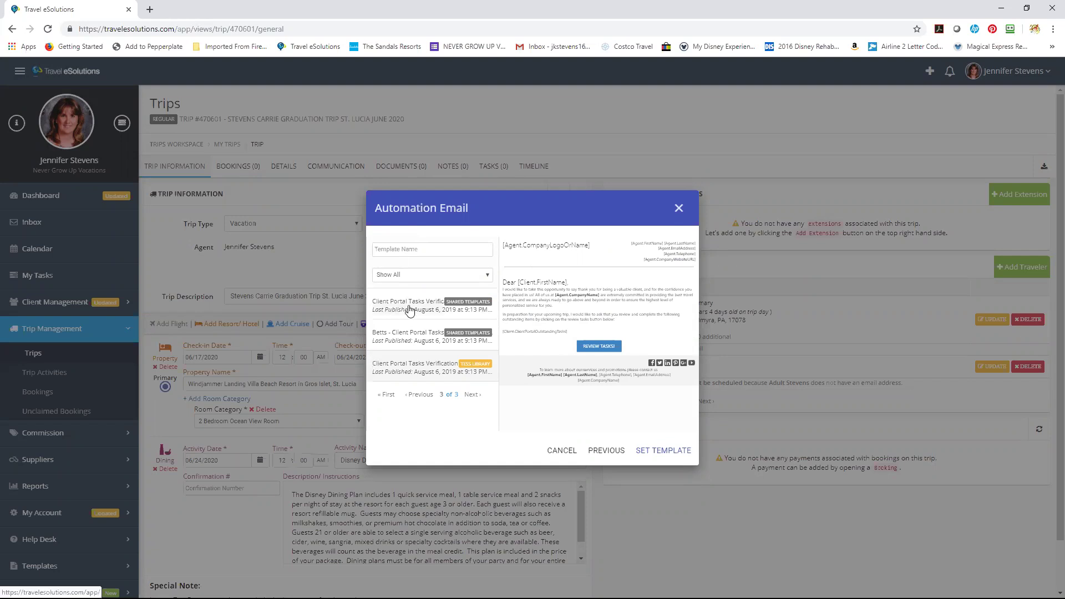
click(660, 451)
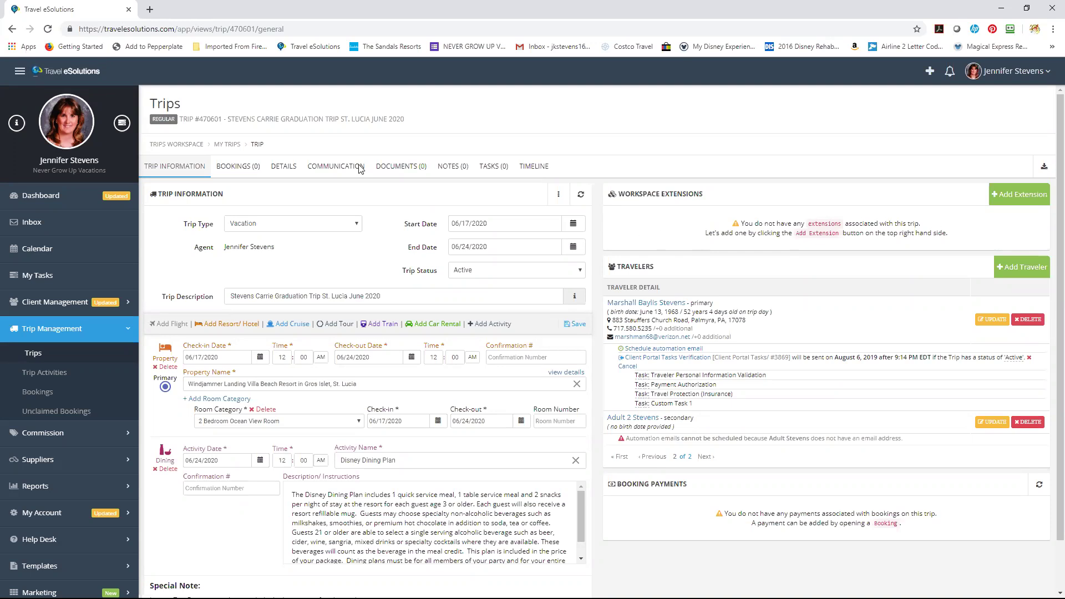
Reload the trip page and view the primary traveler's '0 of 4 Tasks Verified' pending tasks.
click(48, 29)
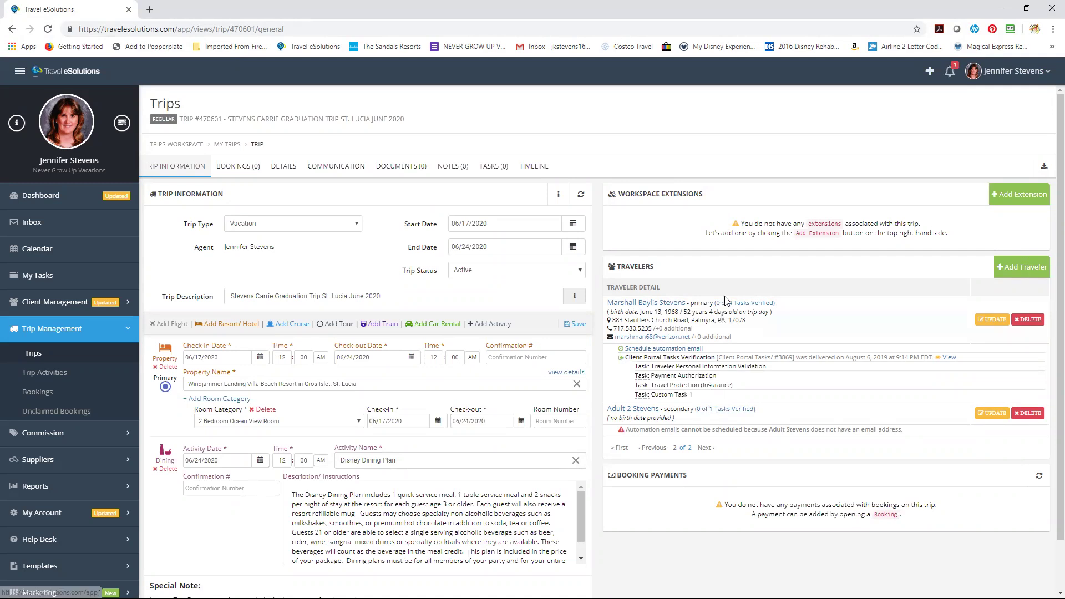
click(726, 301)
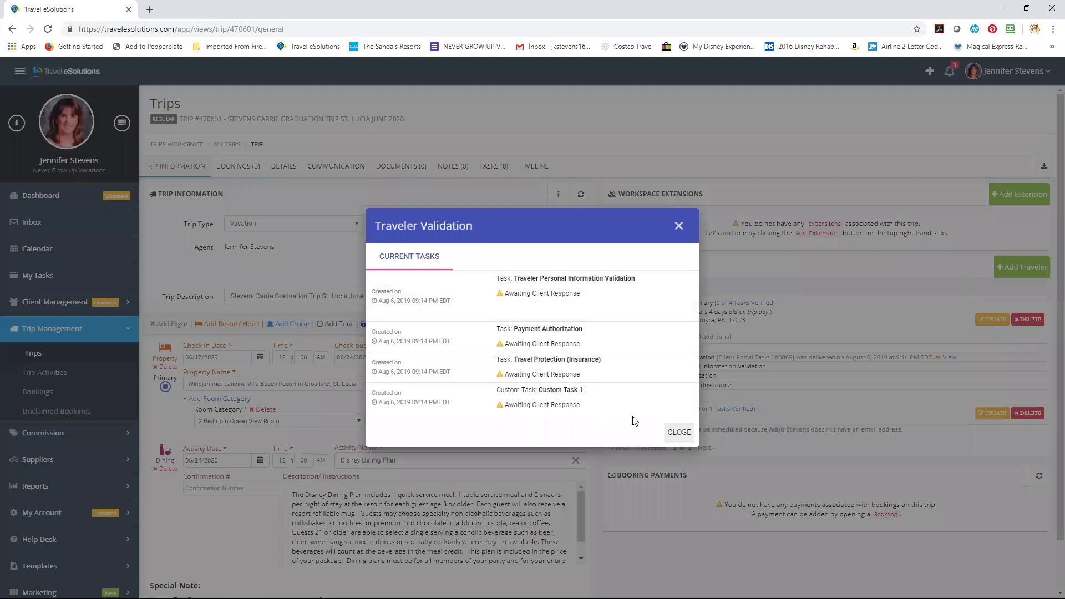
Check the second traveler's '0 of 1 Tasks Verified' pending task, then go back to Trips.
click(678, 436)
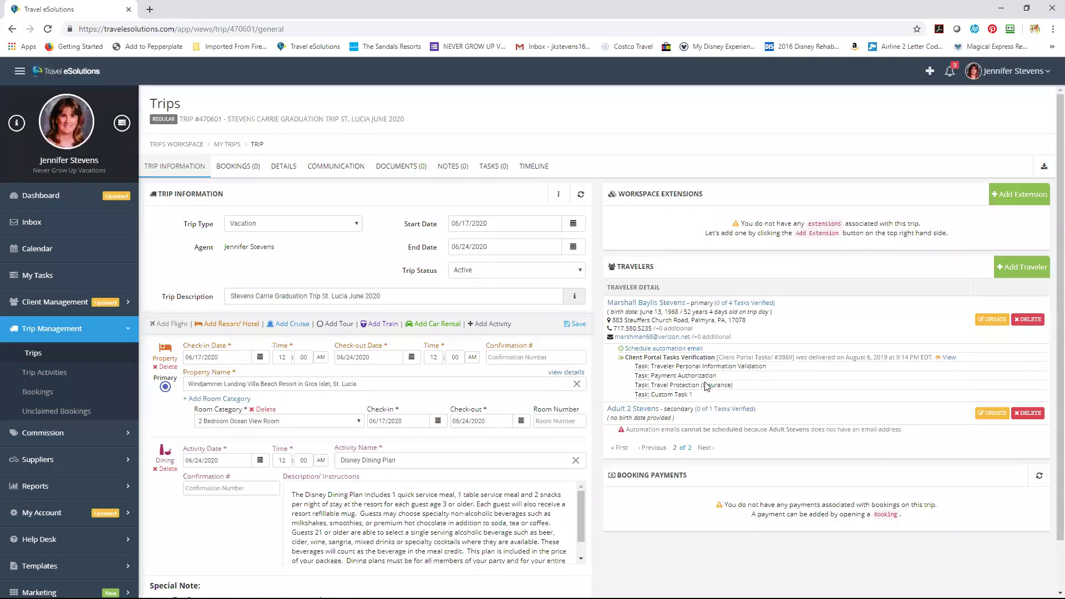
click(724, 411)
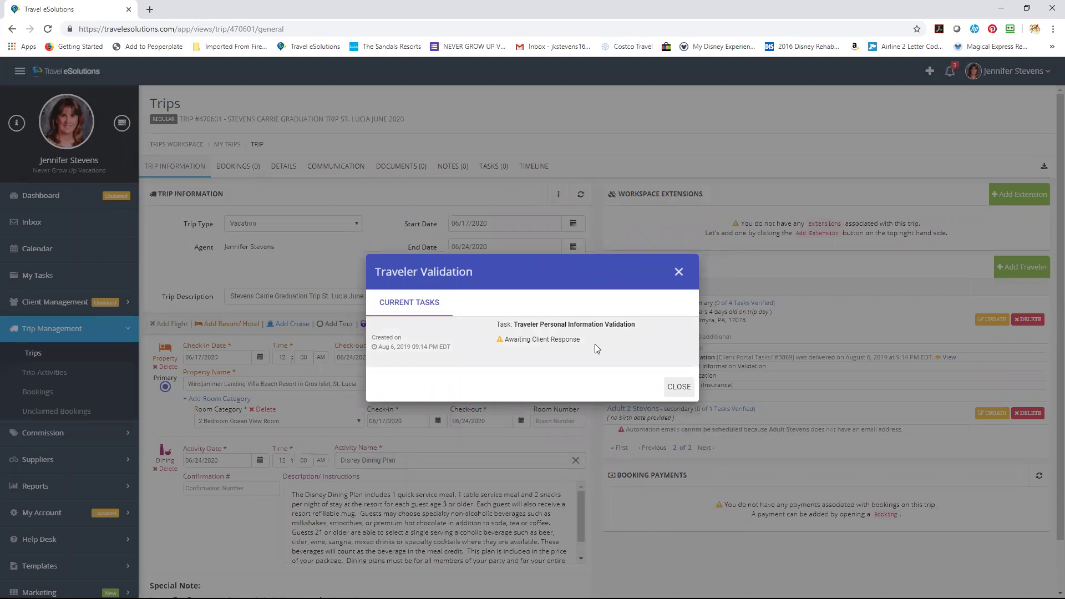
click(678, 389)
drag(185, 409, 31, 353)
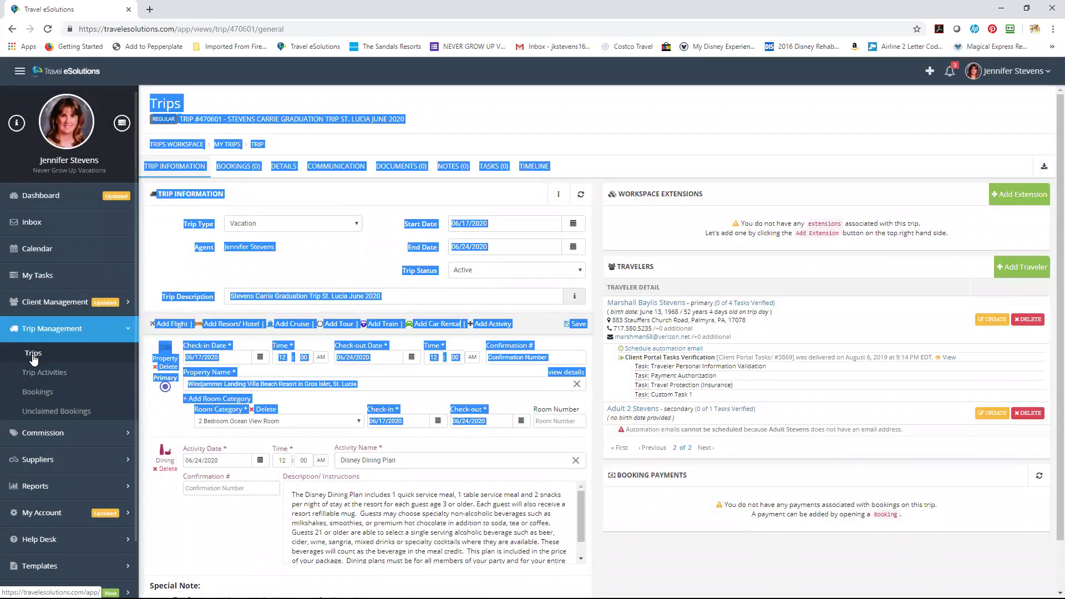
click(32, 356)
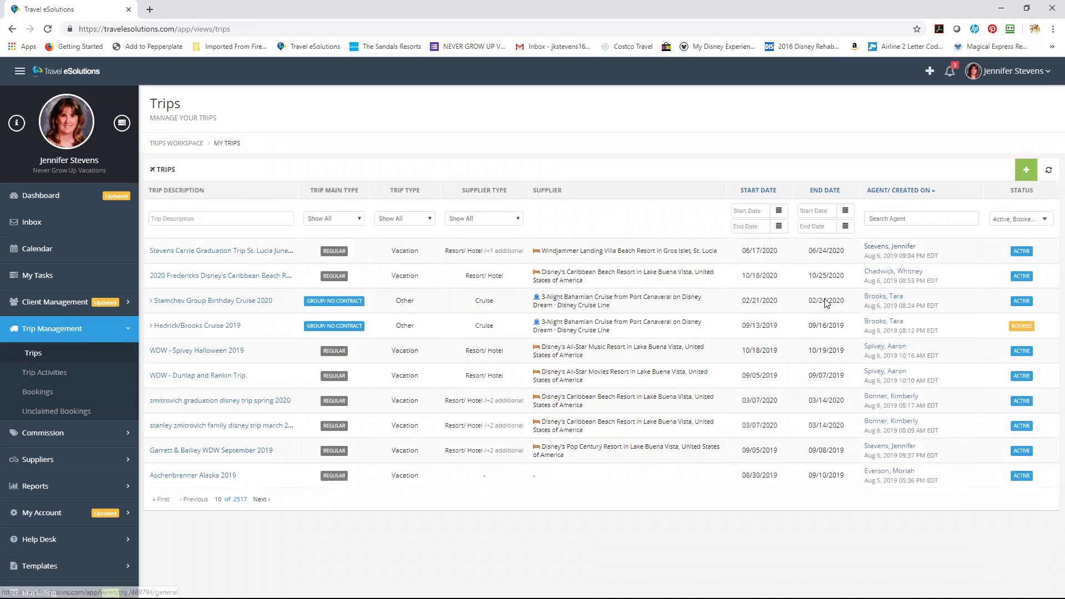
Filter trips by the agent's name, page forward, and open the June 2020 Walt Disney World trip.
click(897, 221)
text(stevens)
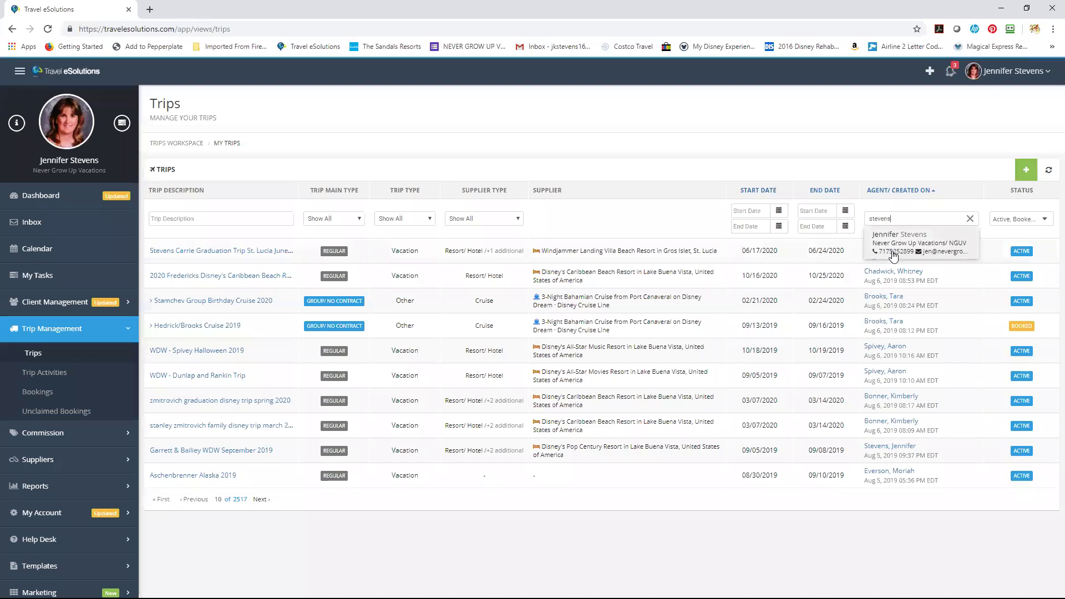
click(893, 247)
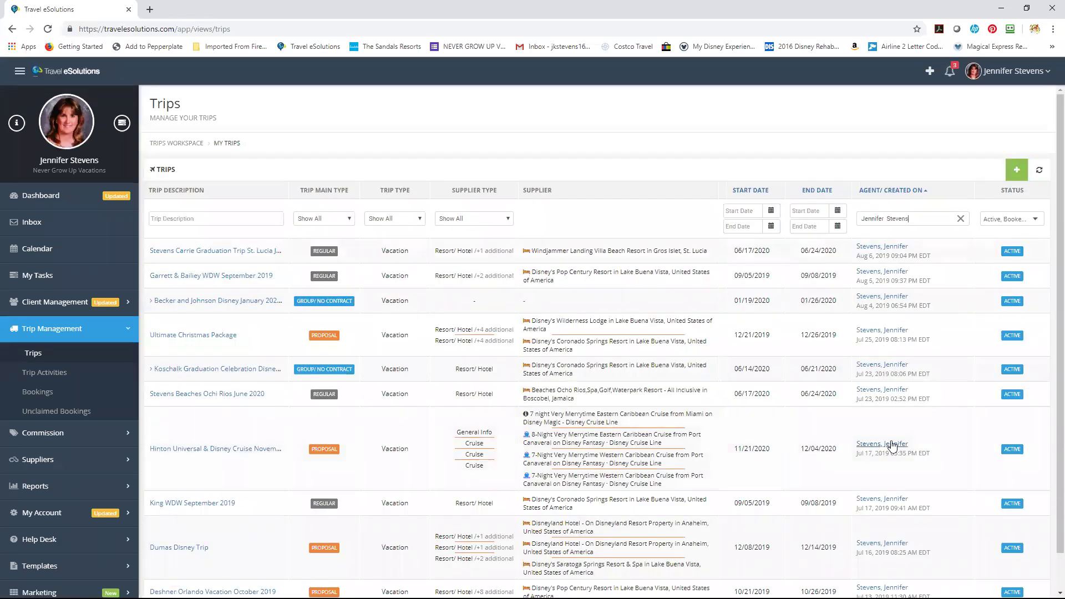
scroll(1051, 400, down, 1)
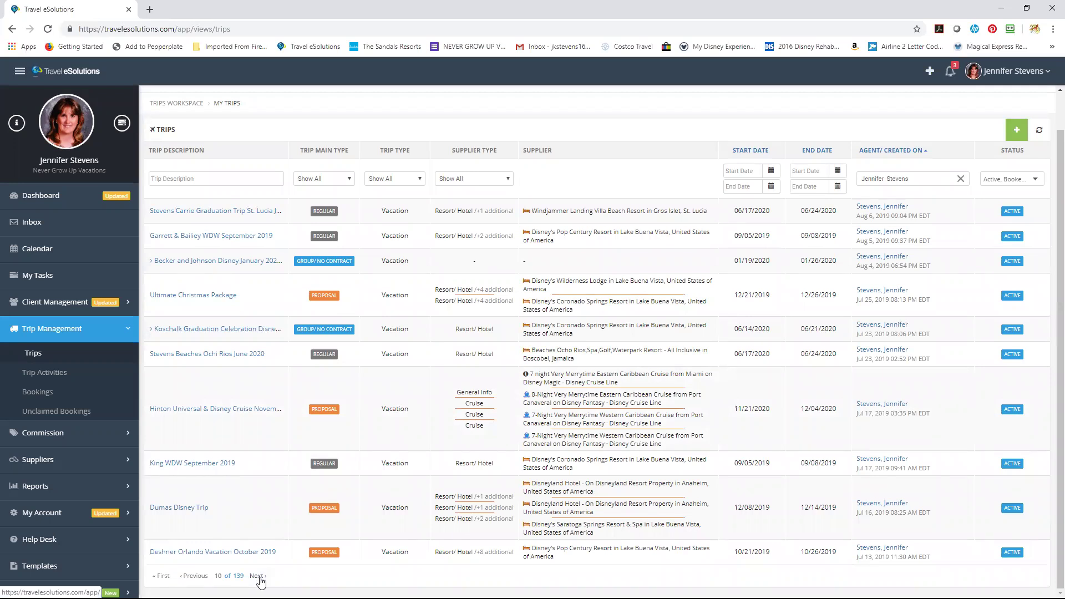
click(259, 577)
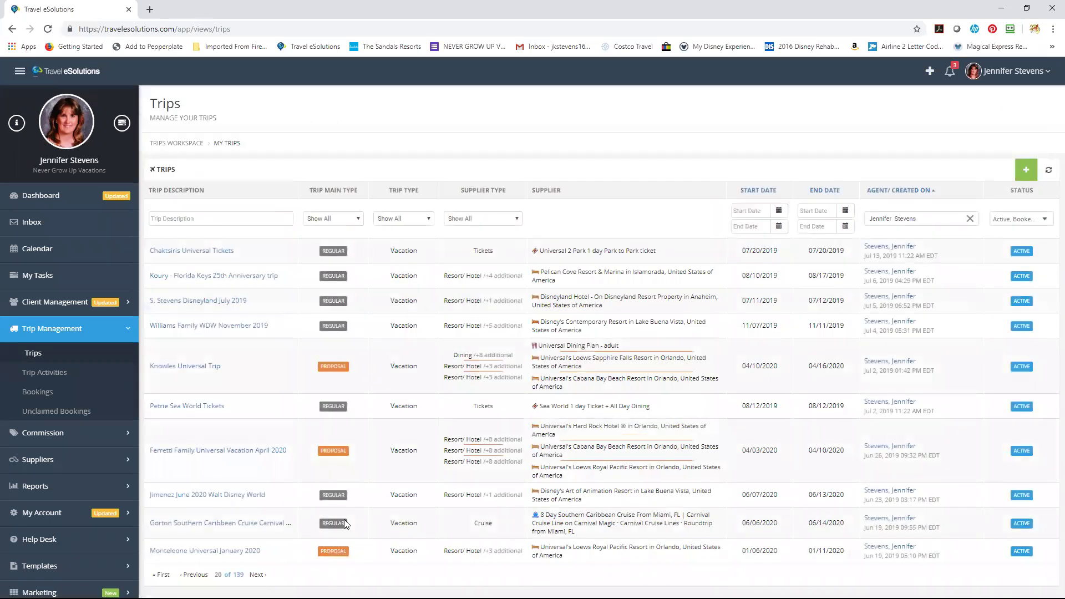
click(252, 496)
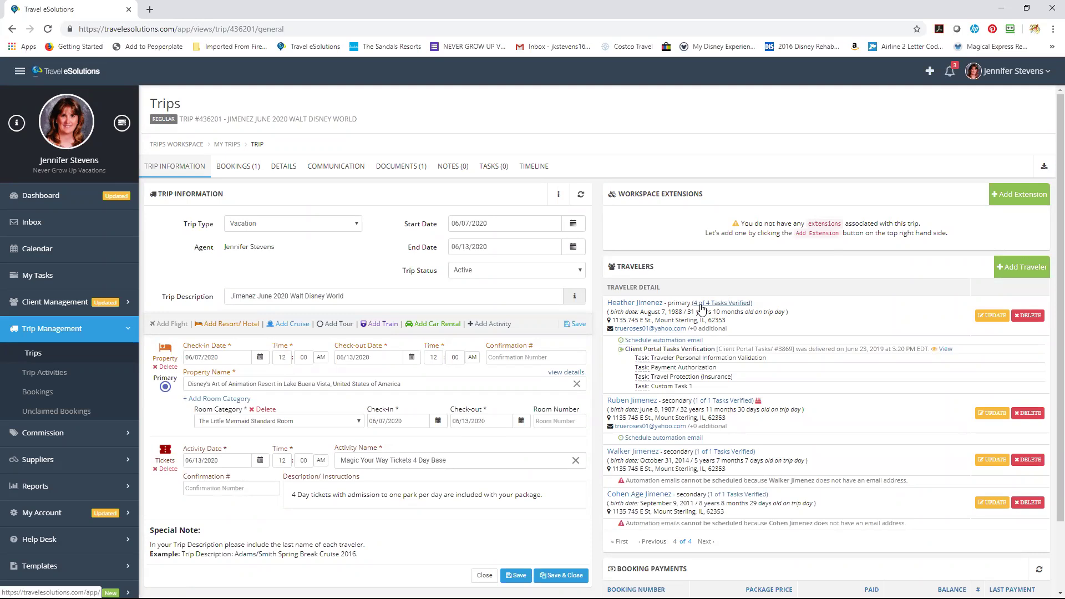
Open the primary traveler's '4 of 4 Tasks Verified' validation results.
click(702, 308)
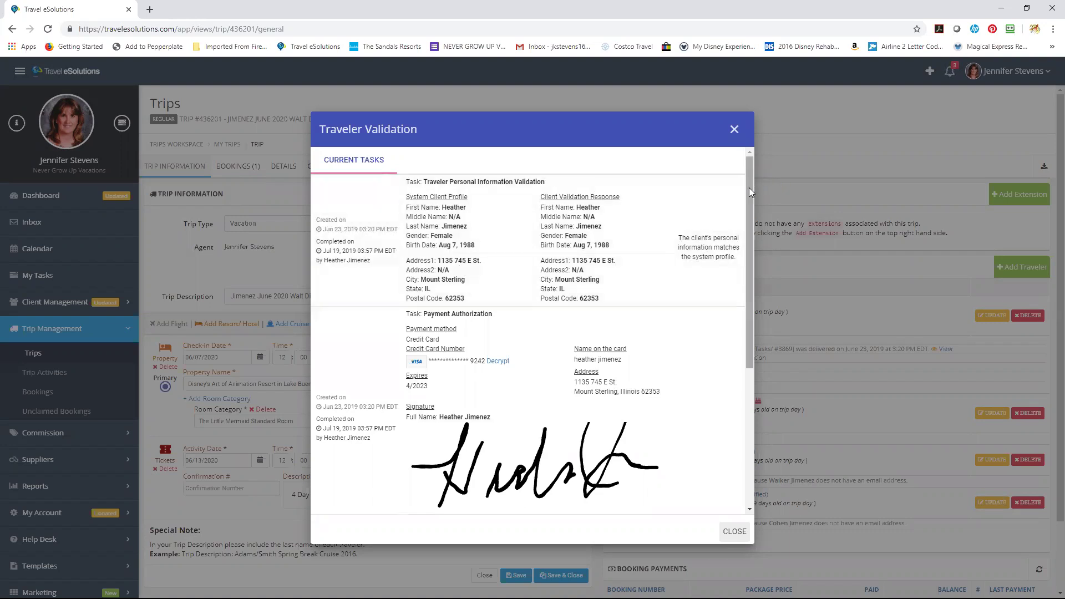
Scroll through the primary traveler's verified tasks, close them, and open the second traveler's results.
drag(750, 191, 752, 240)
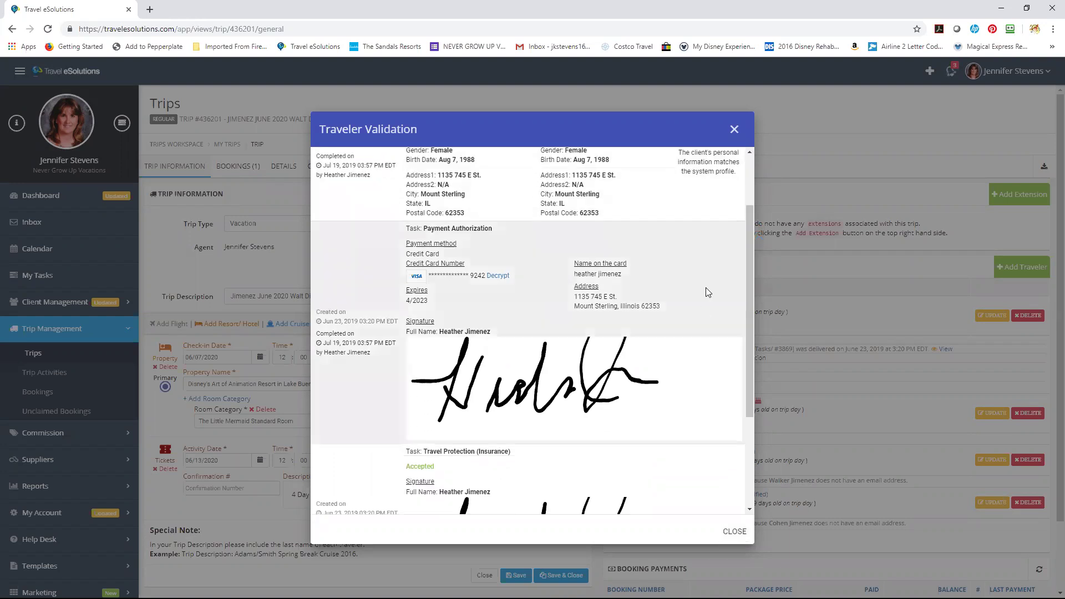
drag(750, 300, 753, 391)
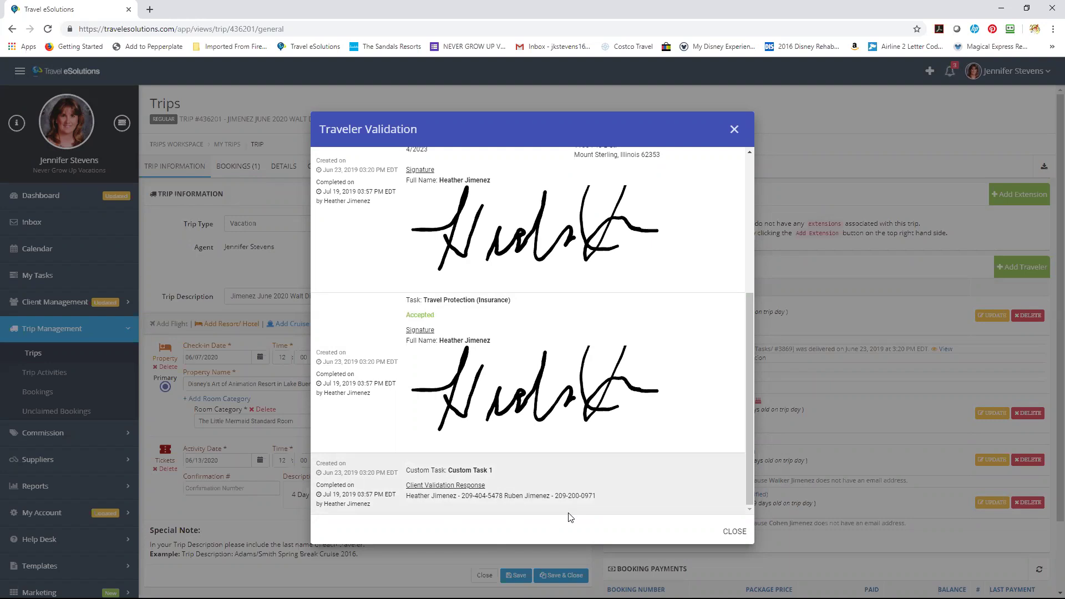
drag(749, 487, 761, 338)
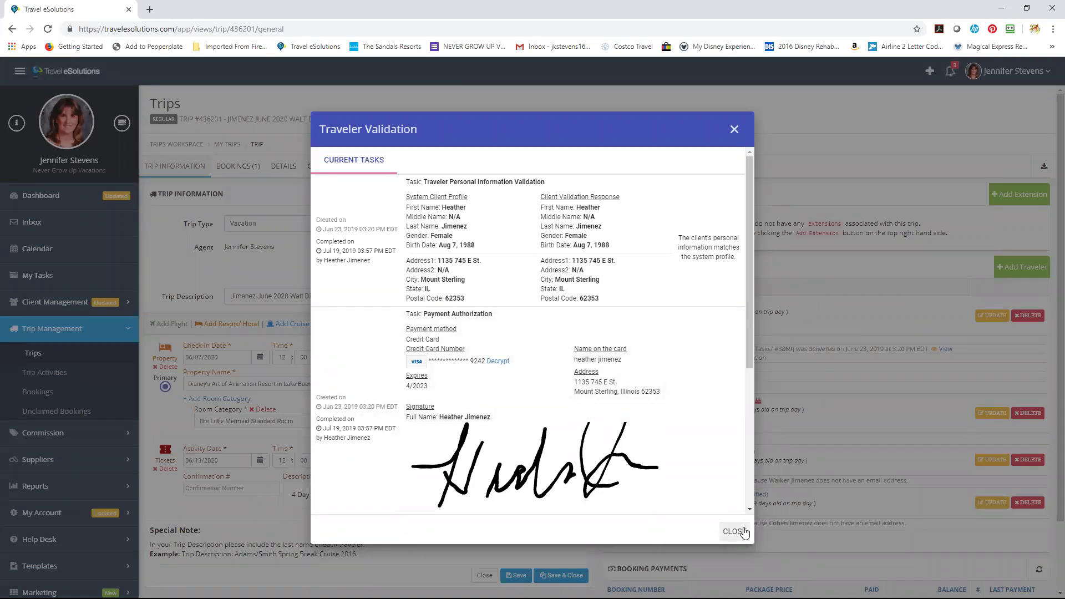
click(744, 533)
click(716, 406)
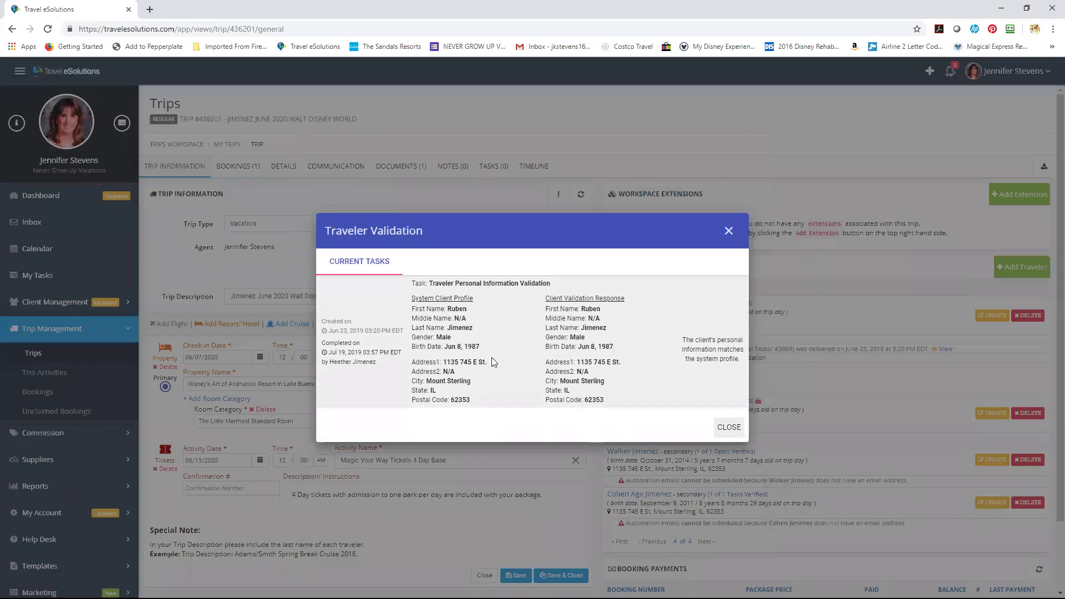
Close the second traveler's validation dialog and go back to the Trips list.
click(737, 432)
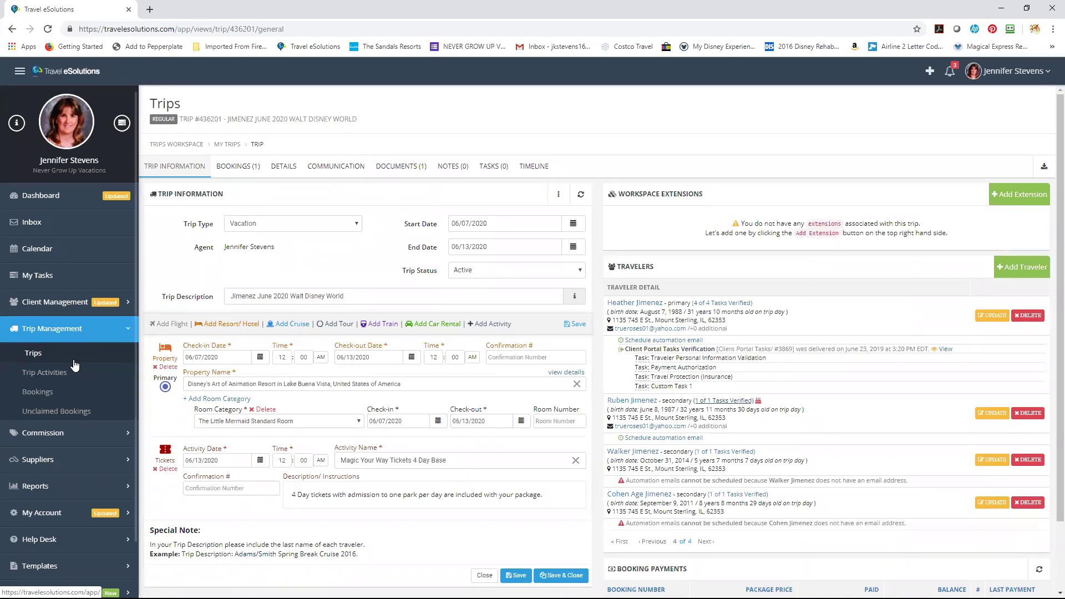
click(74, 361)
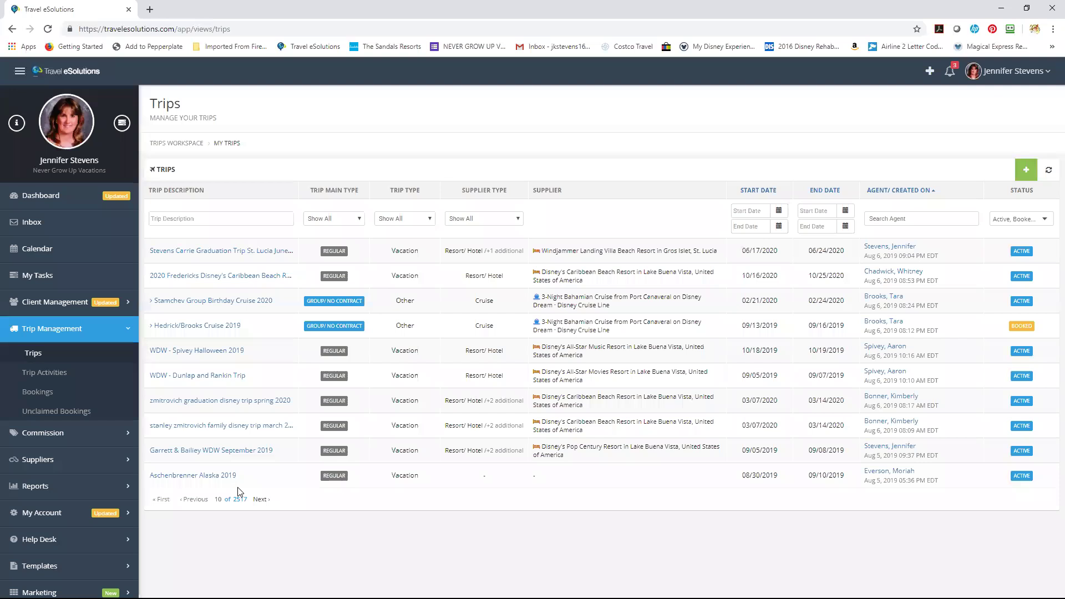
Filter trips by the client's surname and open the San Fransisco/Disneyland Trip.
click(241, 219)
text(Stevens)
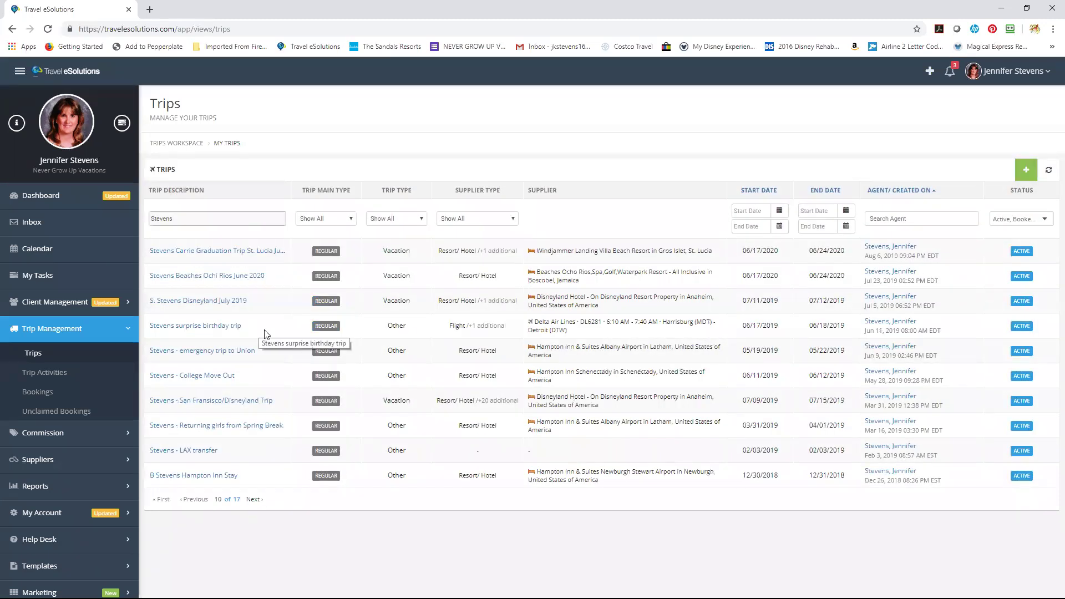
click(261, 405)
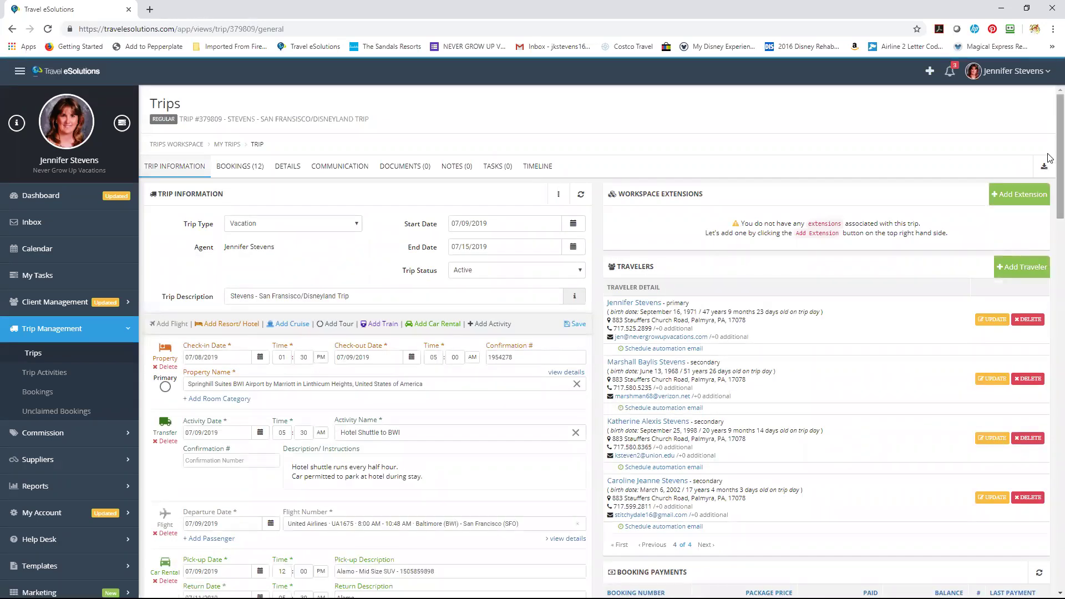
Scroll through the Stevens San Francisco/Disneyland trip's bookings and activities, then return to the top.
scroll(1050, 184, down, 5)
scroll(1050, 307, down, 15)
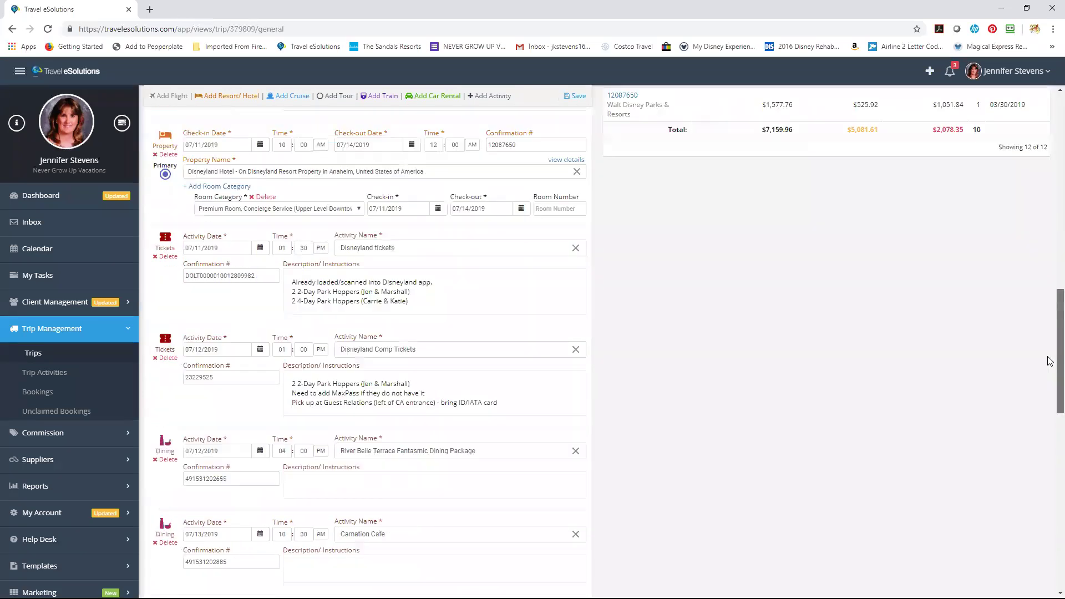
scroll(1050, 472, down, 10)
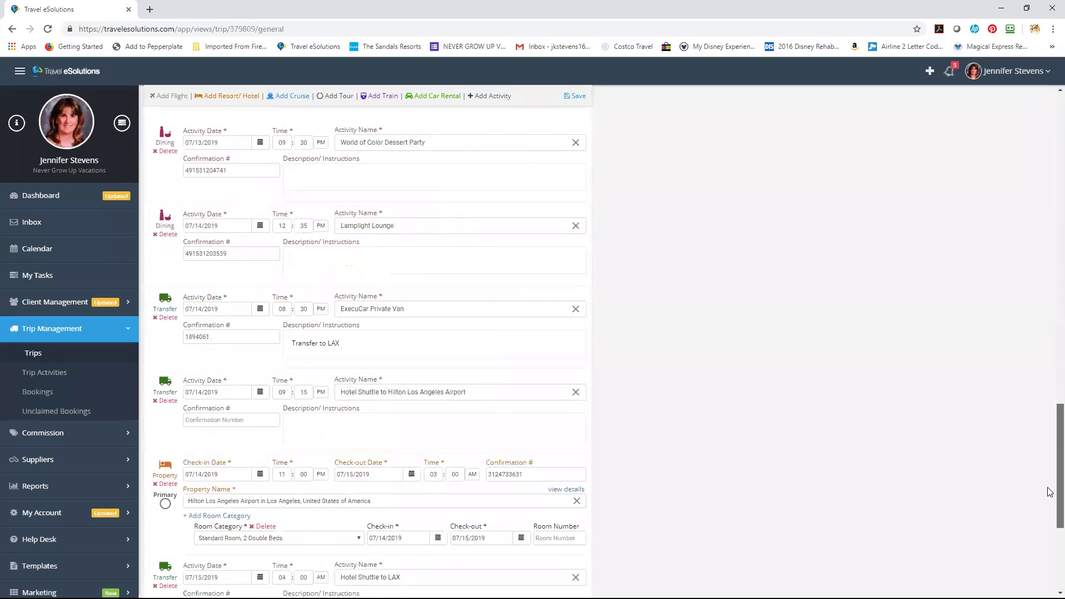
drag(1050, 536, 1014, 175)
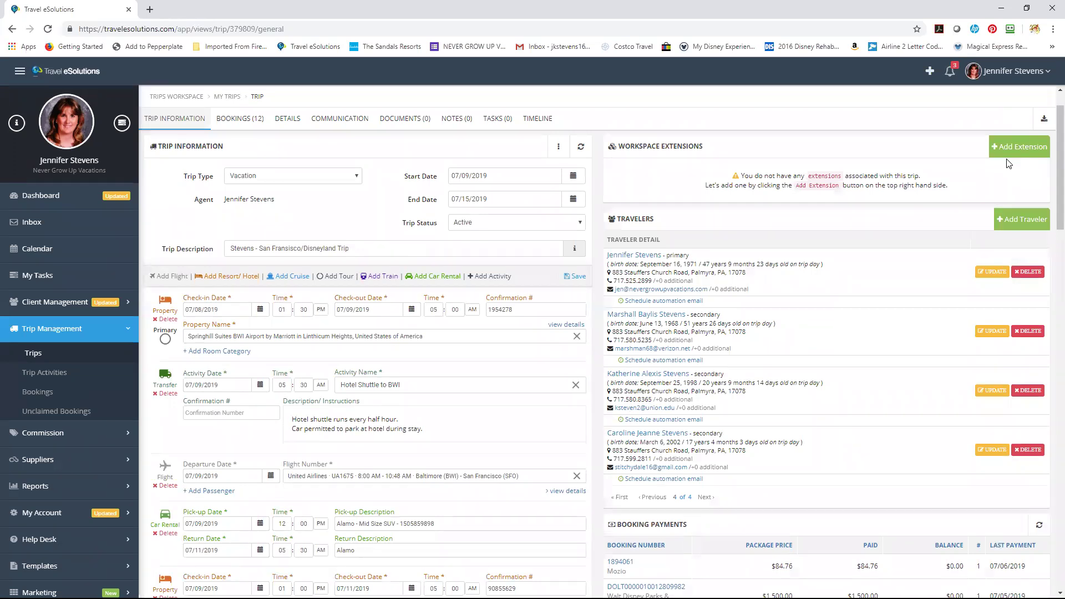
On the Communication tab, preview the Itinerary Detail with Map template and scroll to its world map.
click(329, 126)
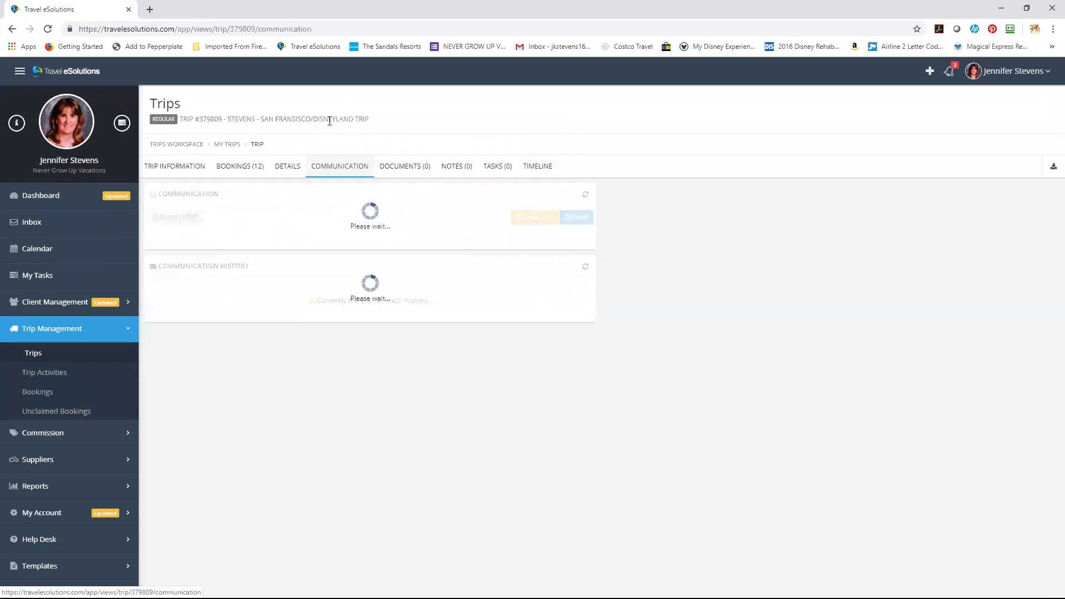
click(354, 231)
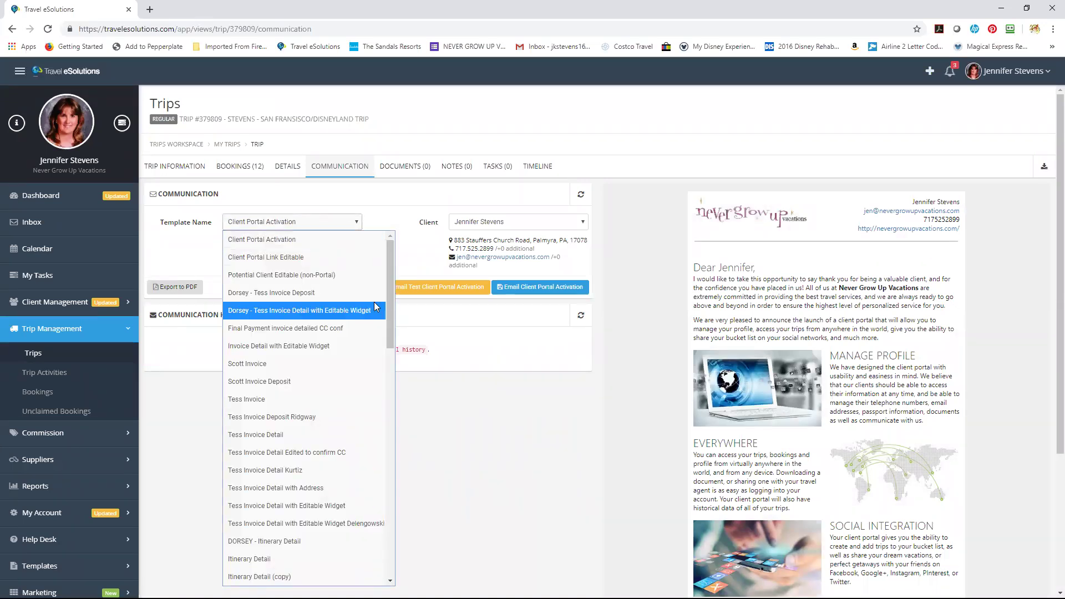
drag(388, 300, 389, 324)
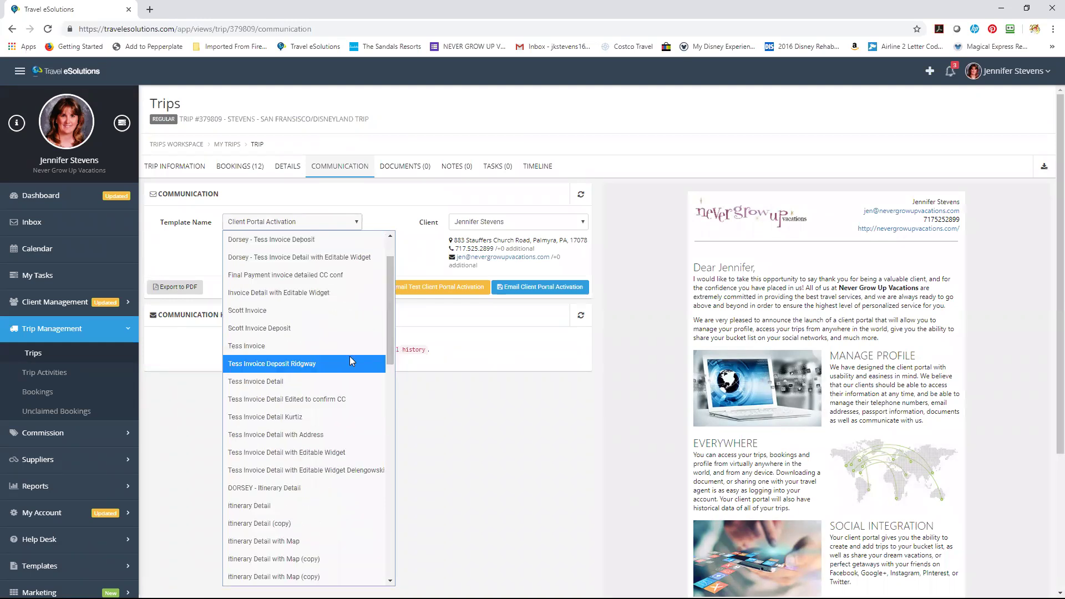
click(319, 538)
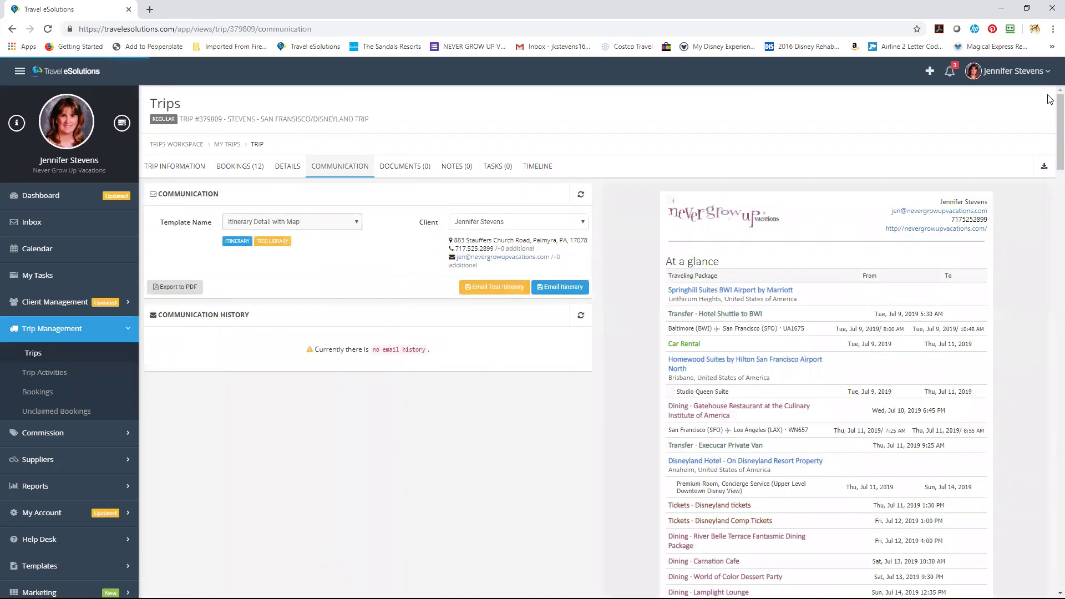
scroll(1049, 192, down, 10)
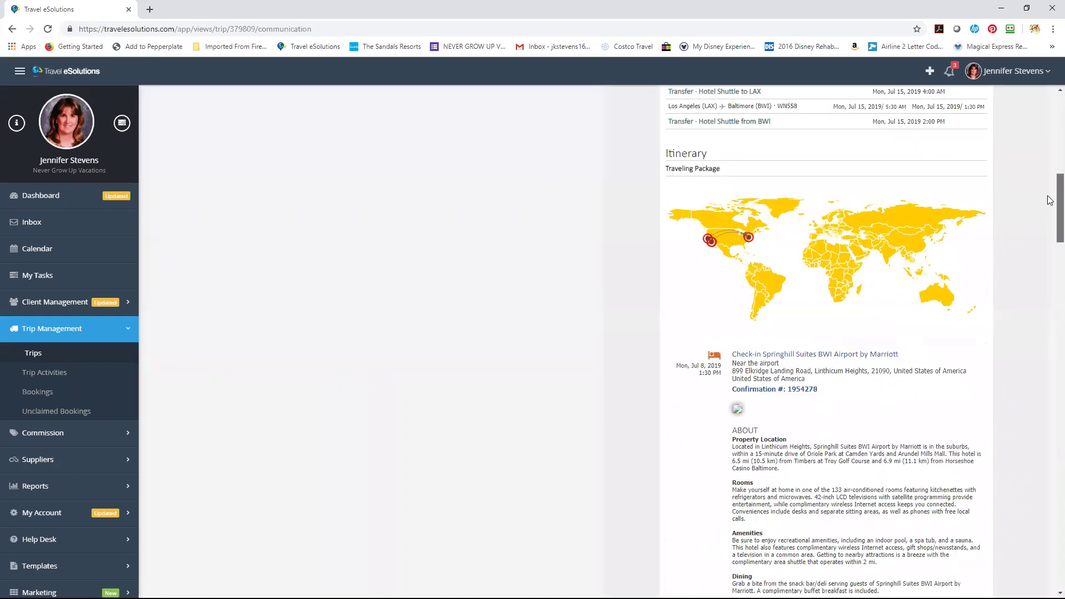
mouse_move(749, 238)
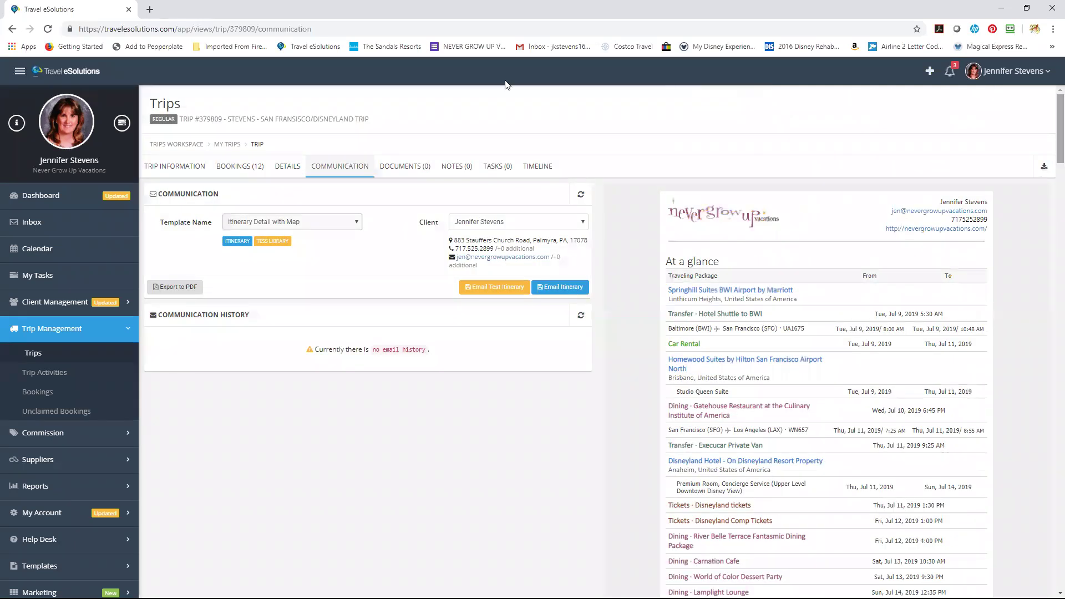
click(328, 225)
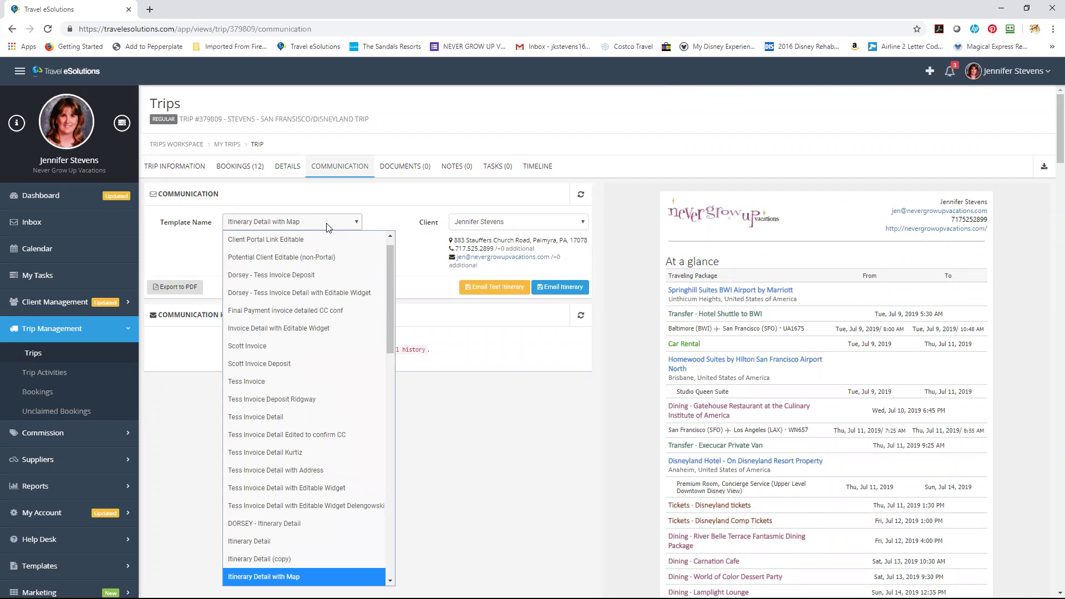
Switch the preview to the Itinerary Detail template and read through its At a glance list and itinerary.
click(256, 547)
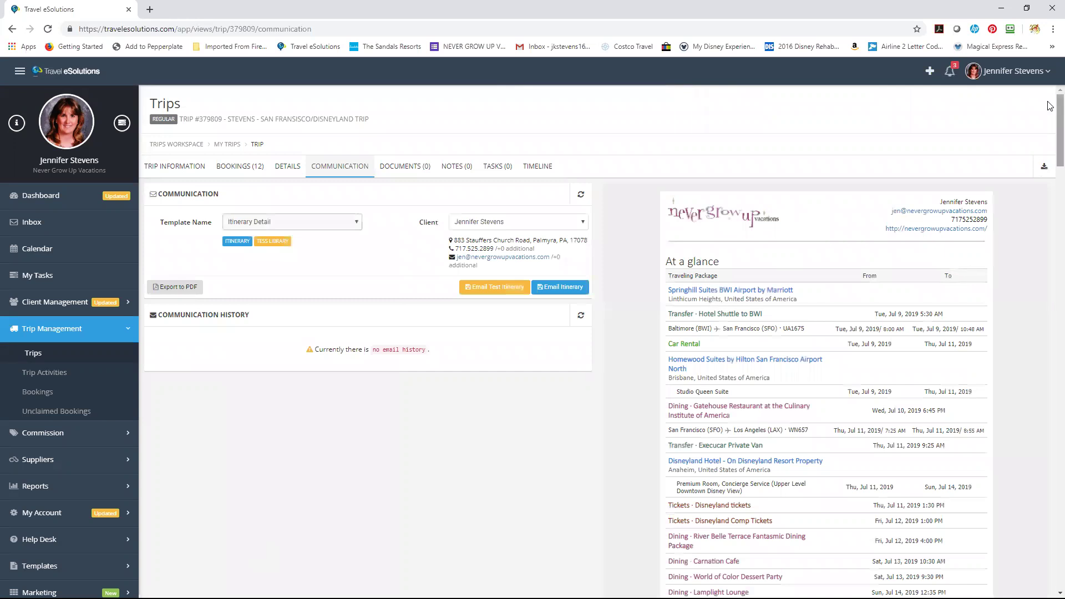
scroll(1050, 111, down, 2)
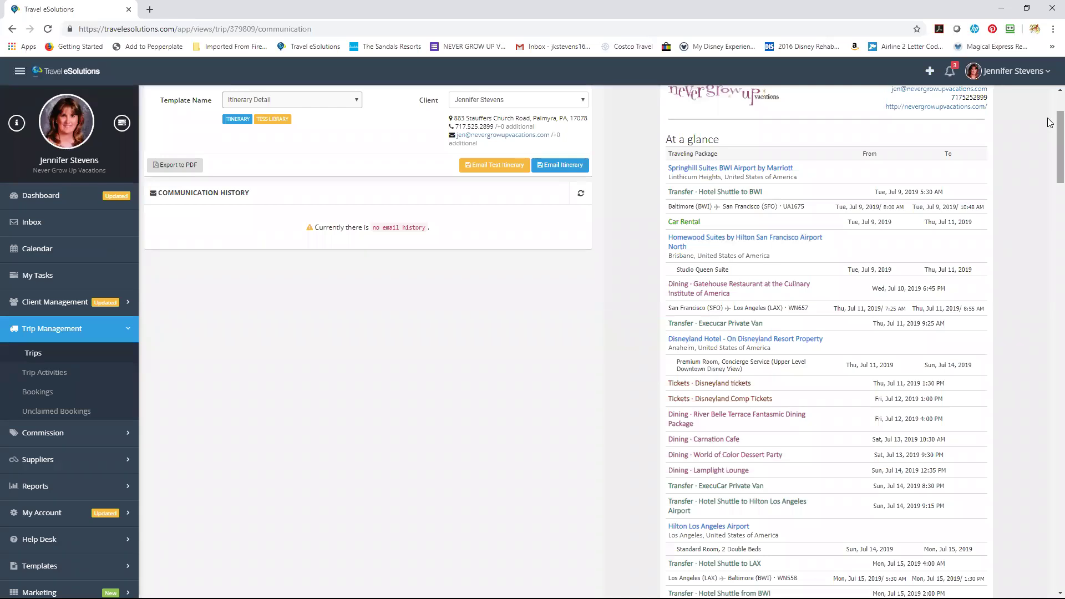
scroll(1050, 122, down, 2)
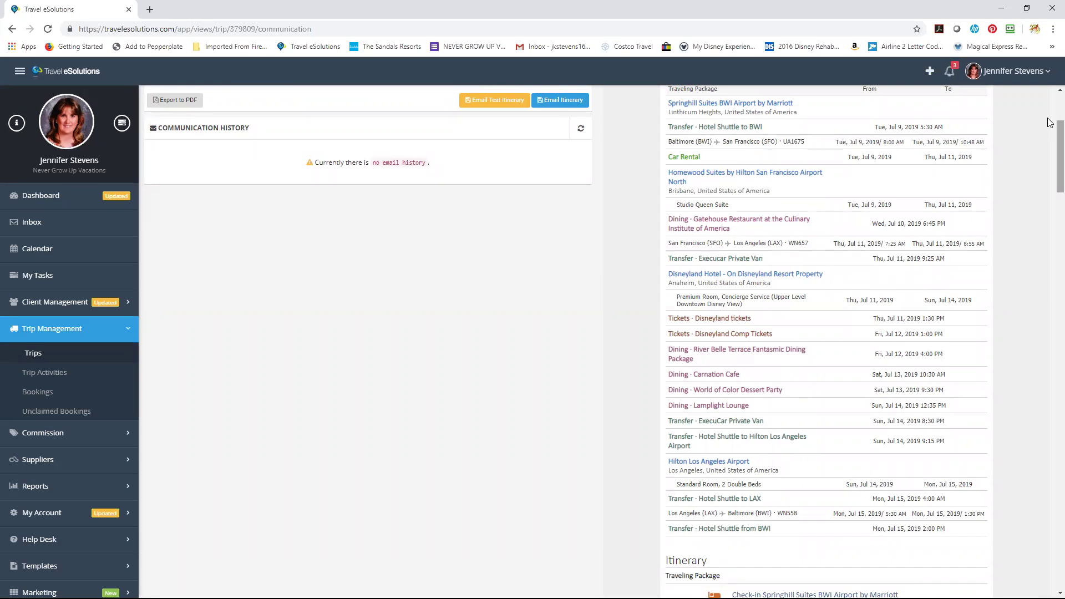
scroll(1049, 122, down, 1)
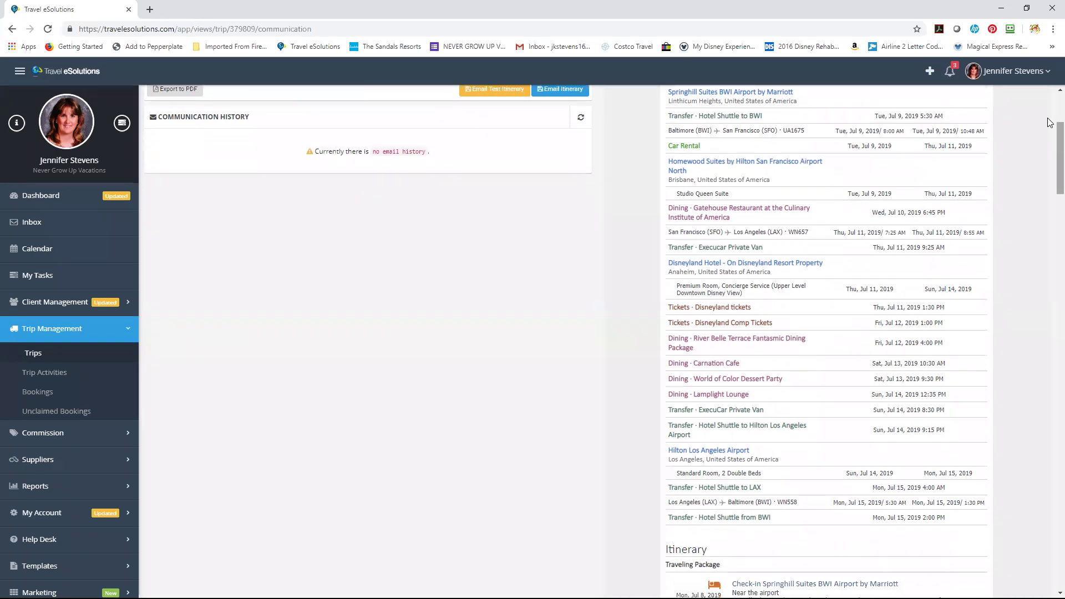
scroll(1050, 122, down, 1)
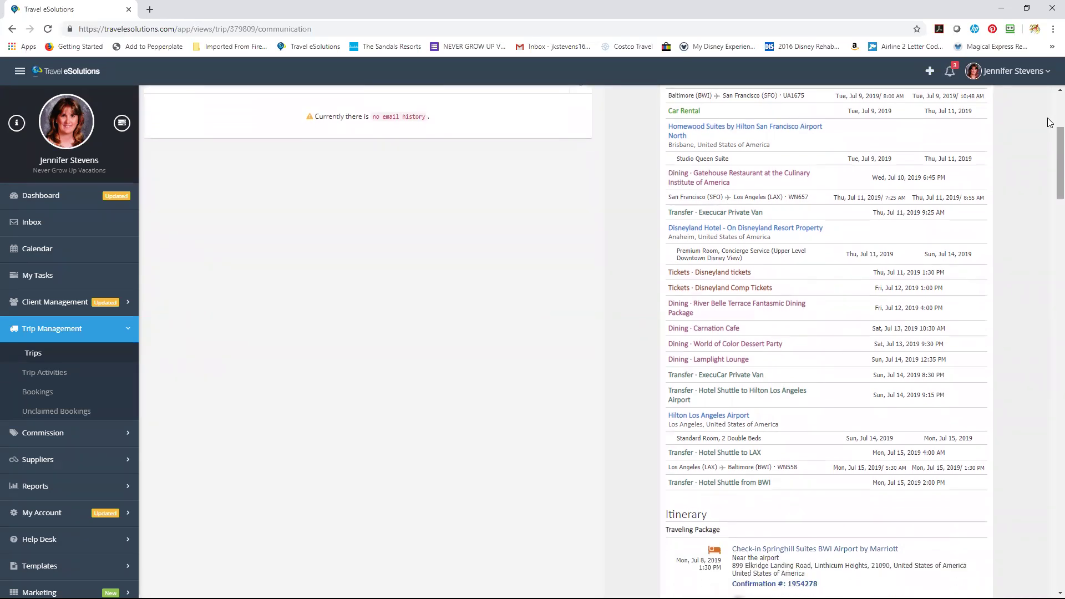
scroll(1049, 122, down, 1)
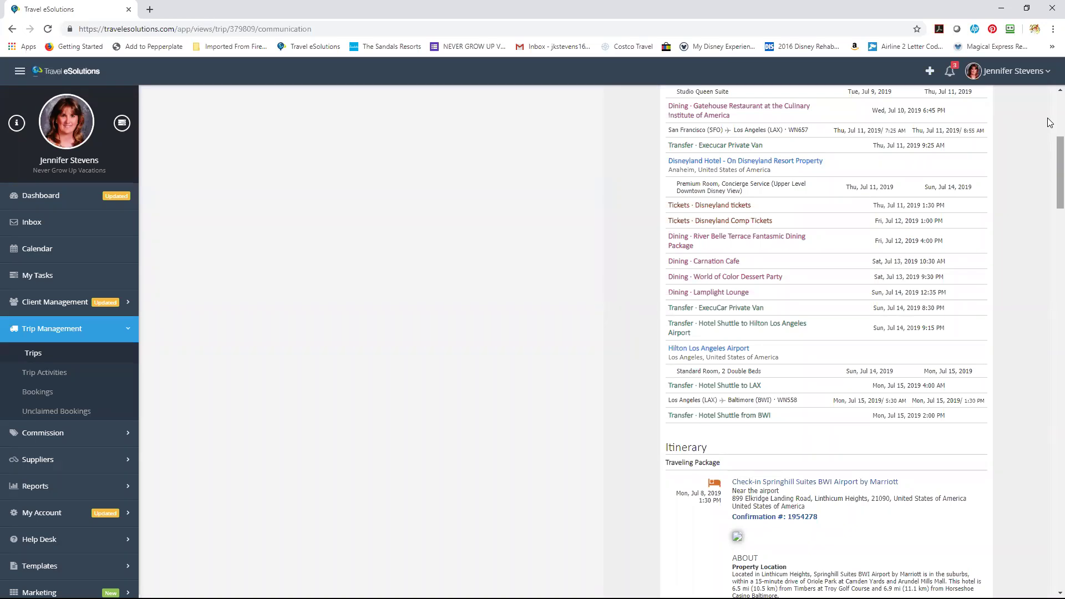
scroll(1049, 123, down, 1)
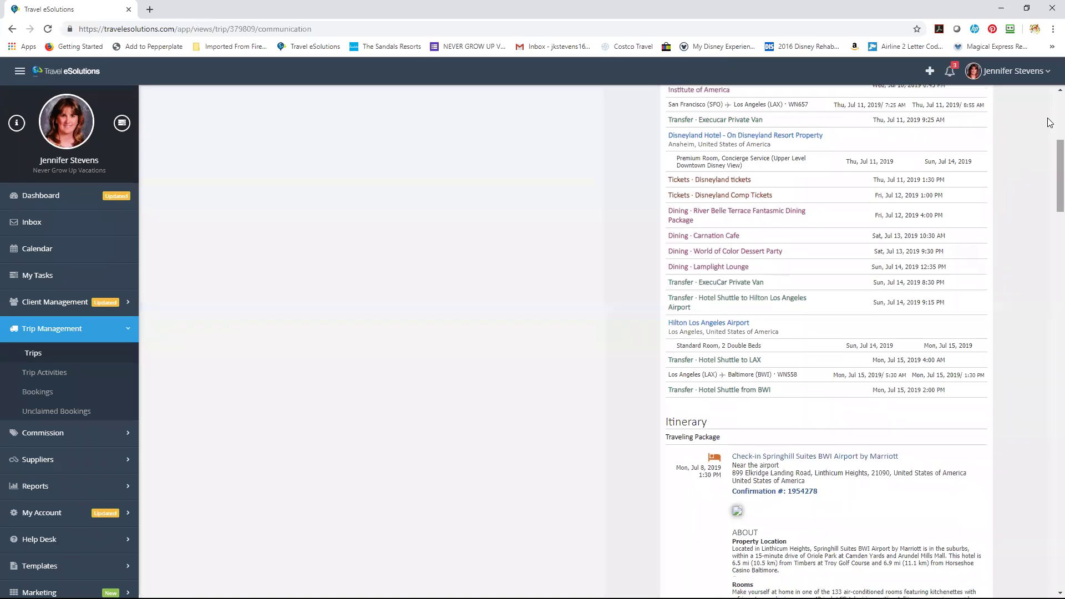
scroll(1050, 123, down, 4)
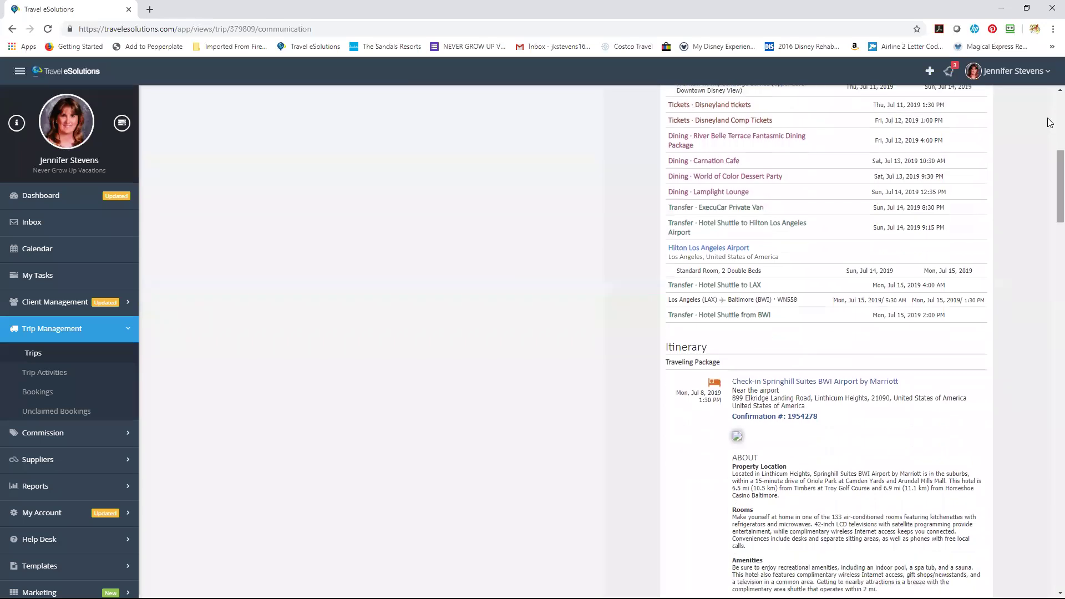
scroll(1050, 123, down, 3)
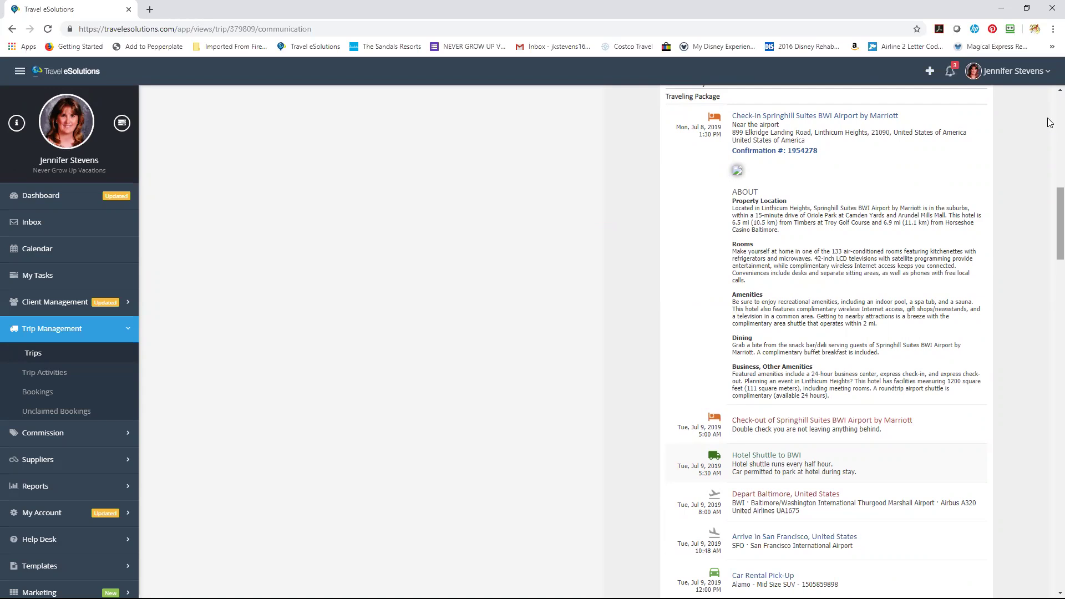
key(Menu)
key(Escape)
scroll(1050, 122, down, 3)
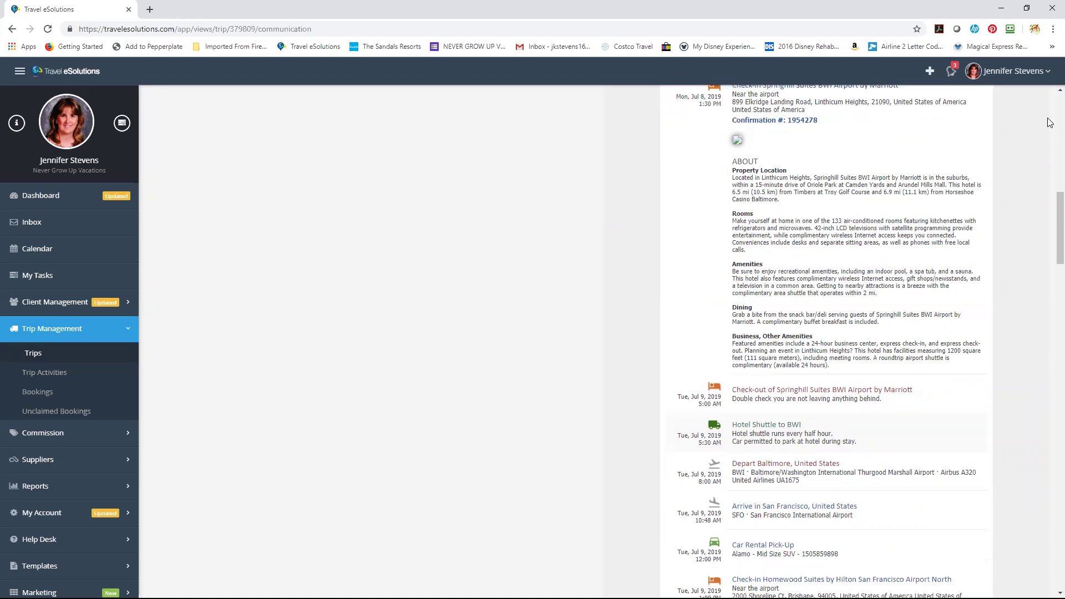
scroll(1050, 122, down, 2)
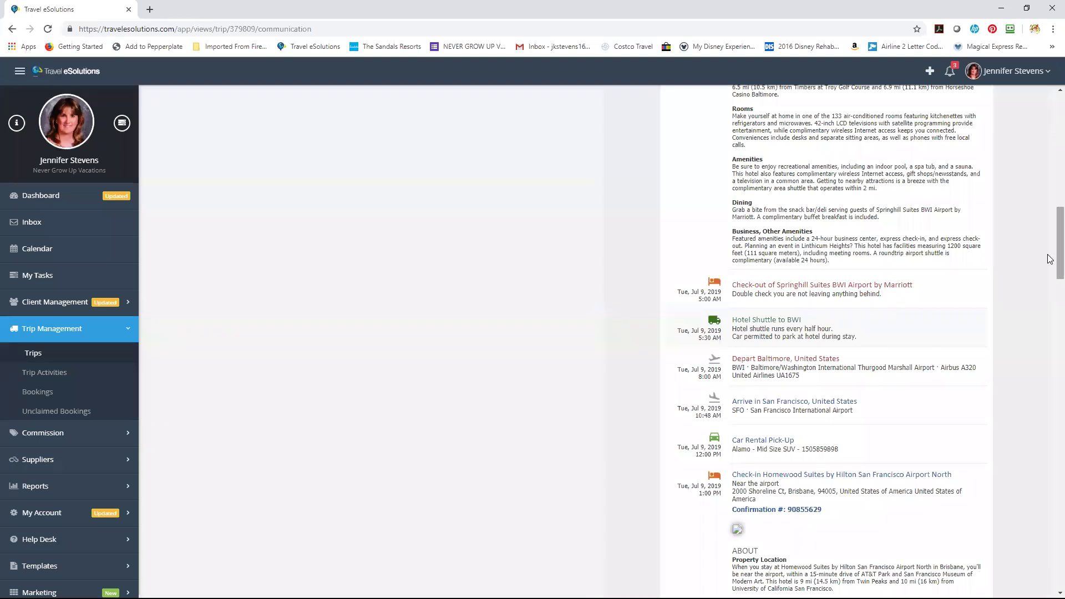
scroll(1050, 259, up, 10)
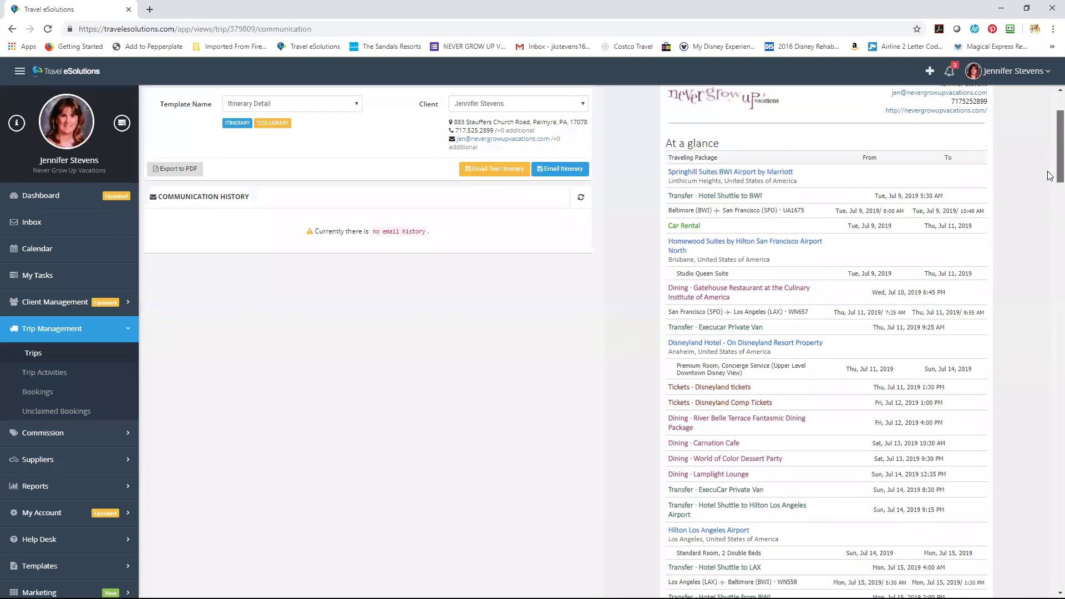
scroll(1051, 213, down, 4)
scroll(1051, 214, down, 15)
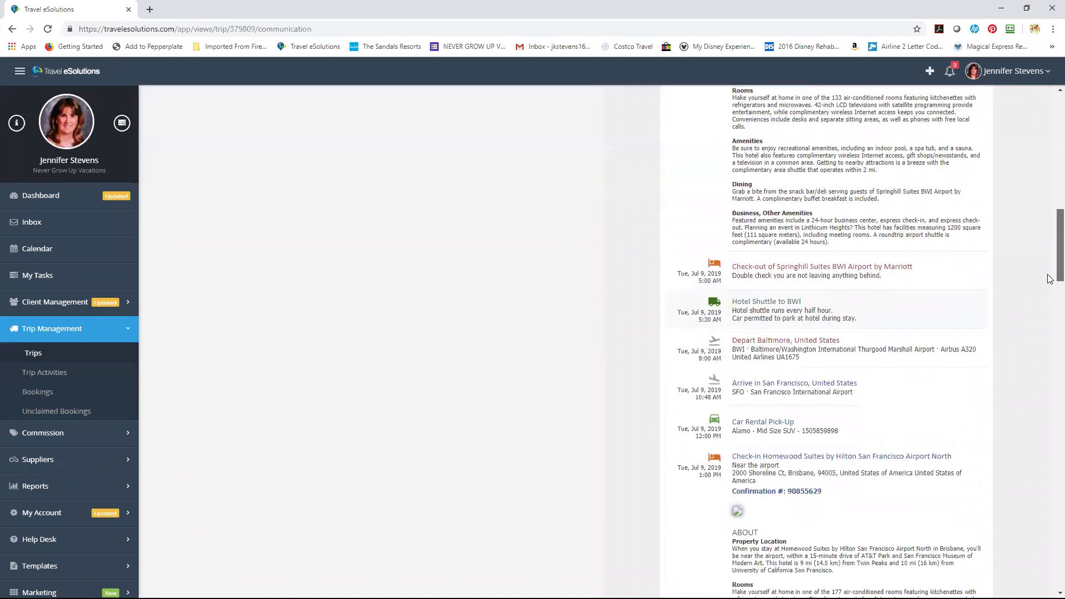
scroll(1051, 298, down, 7)
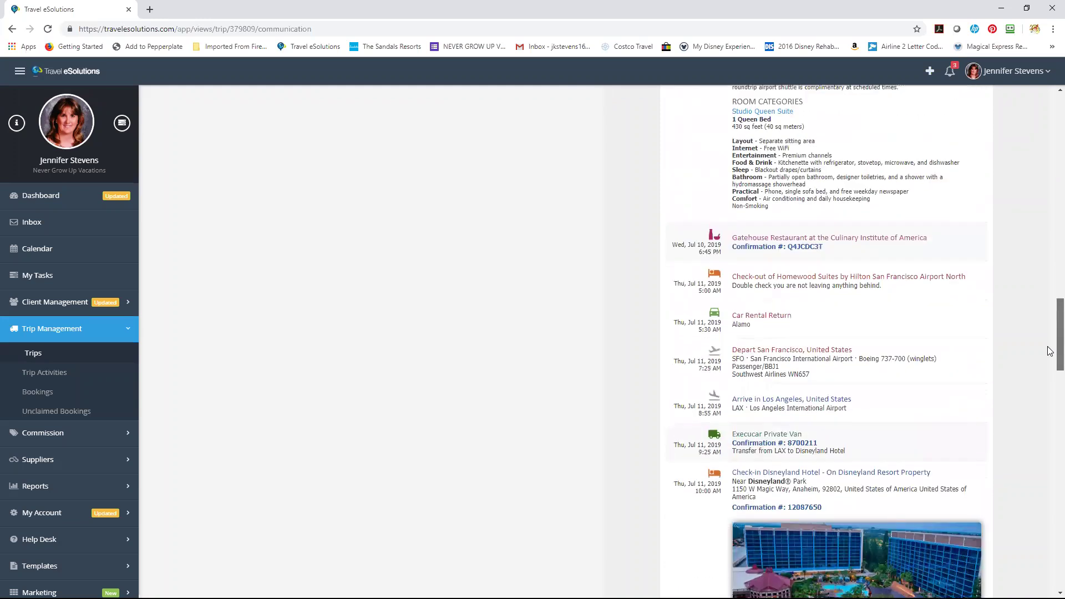
scroll(1050, 361, down, 5)
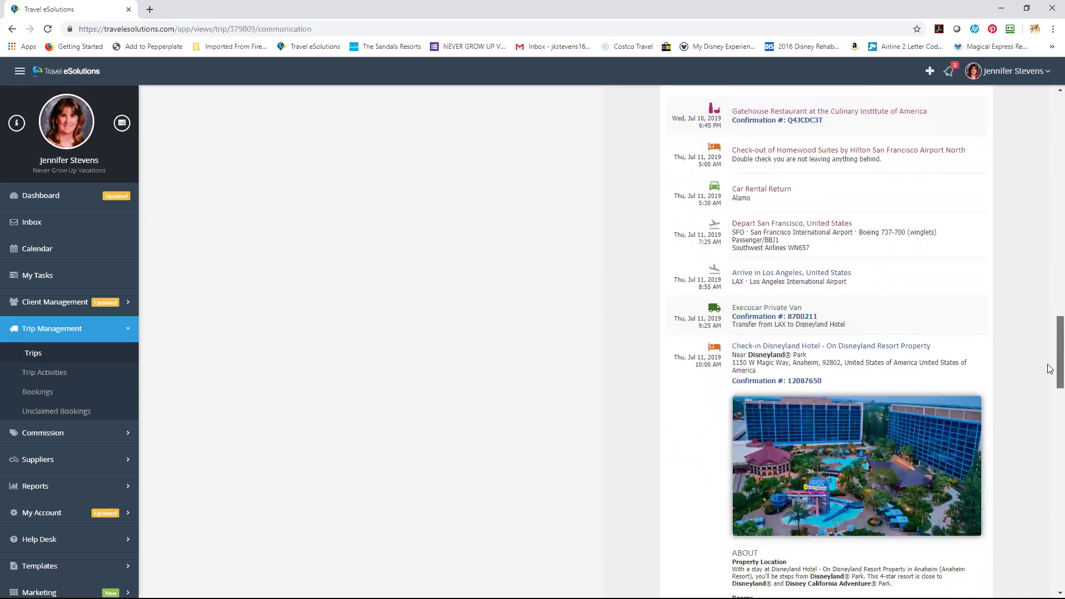
scroll(1051, 394, down, 8)
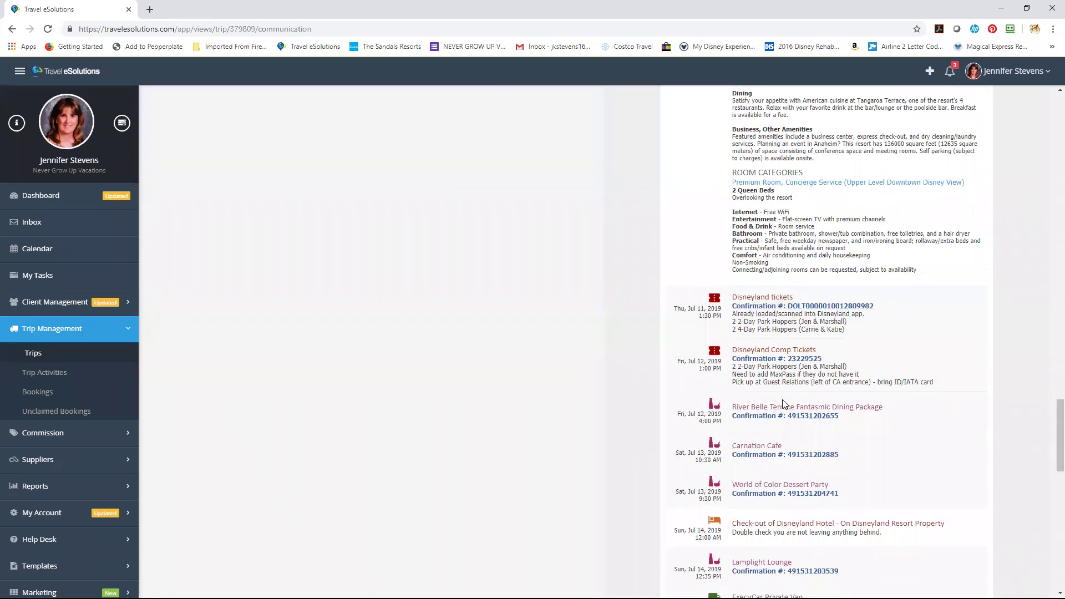
scroll(1050, 449, down, 4)
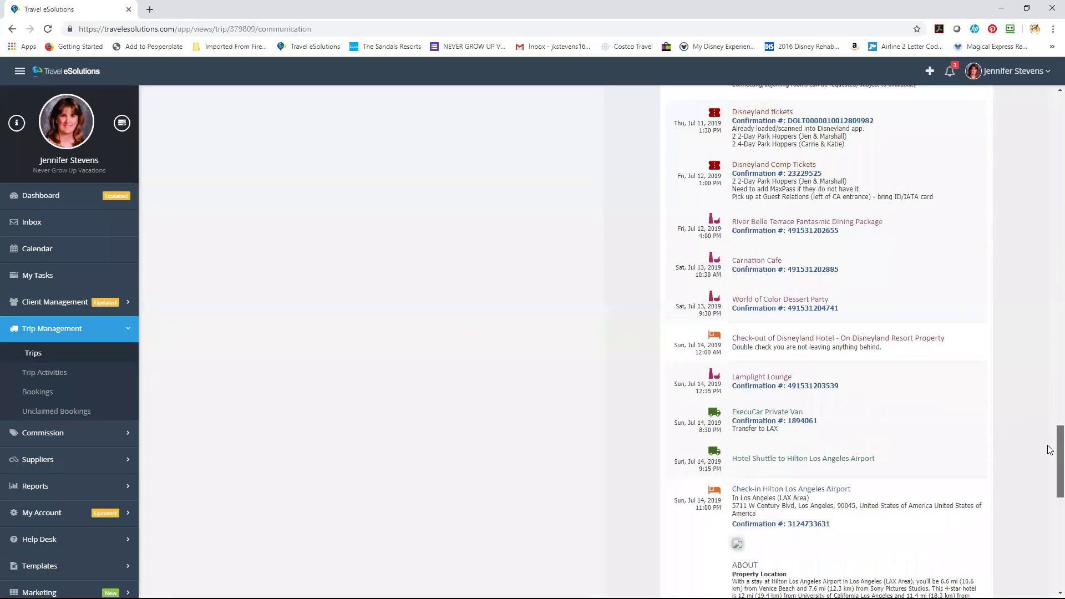
scroll(1050, 460, down, 1)
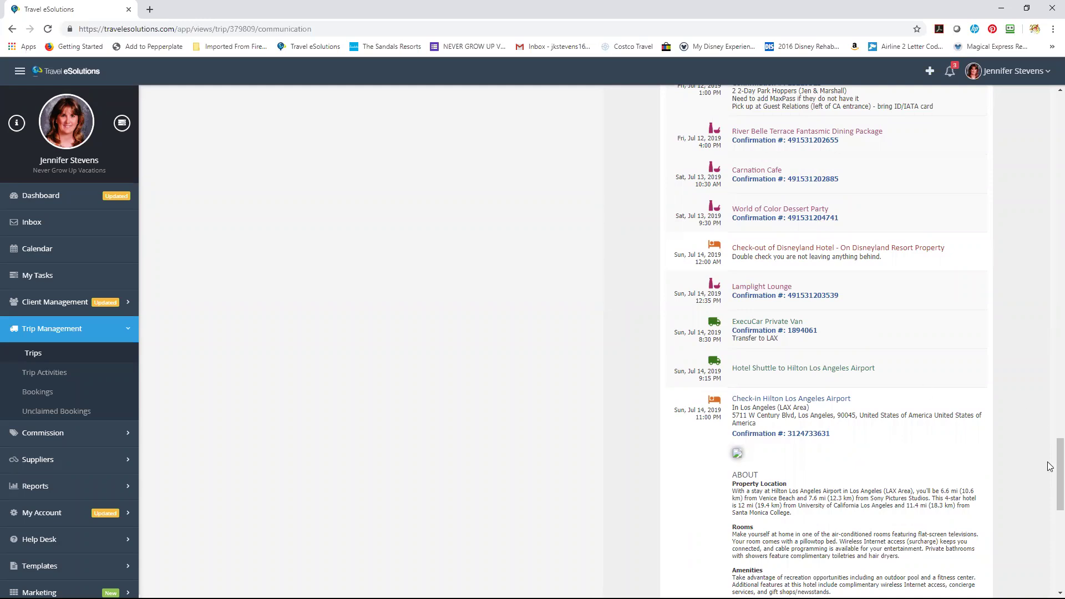
scroll(1050, 373, up, 10)
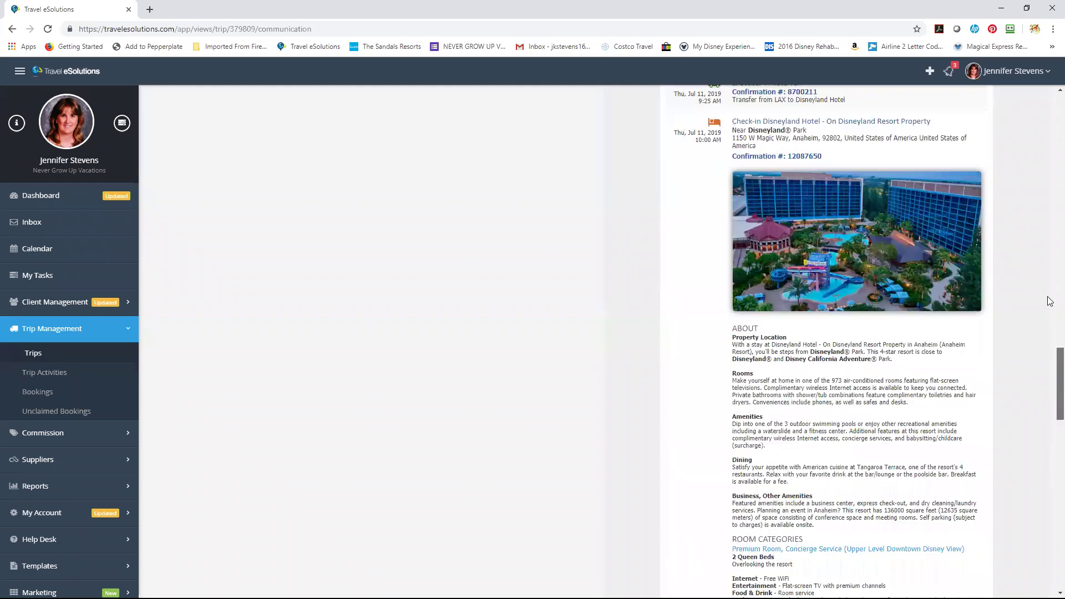
scroll(1051, 302, up, 15)
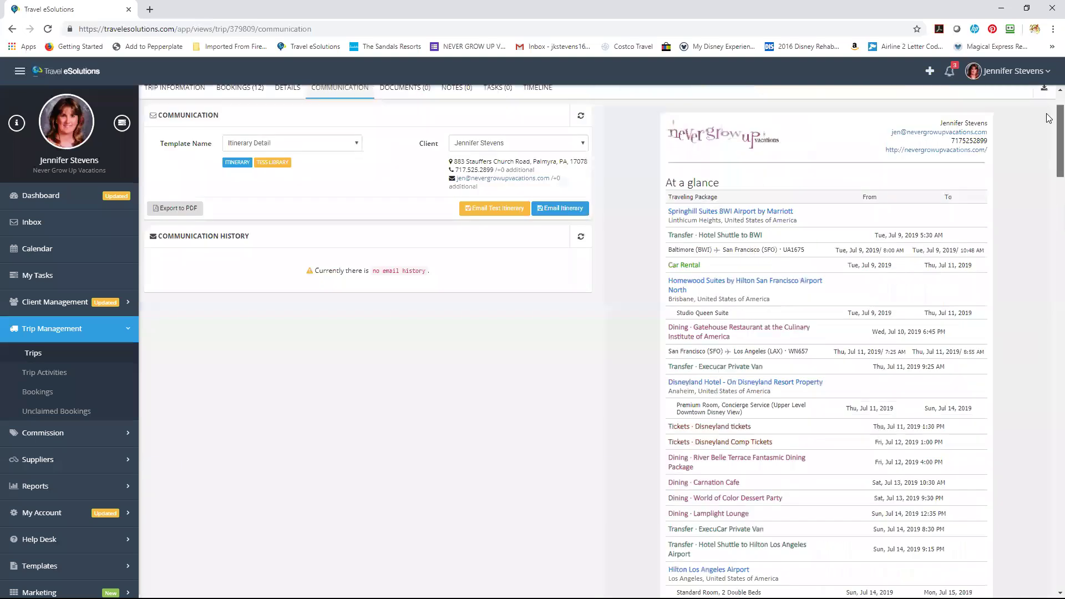
scroll(1048, 118, up, 2)
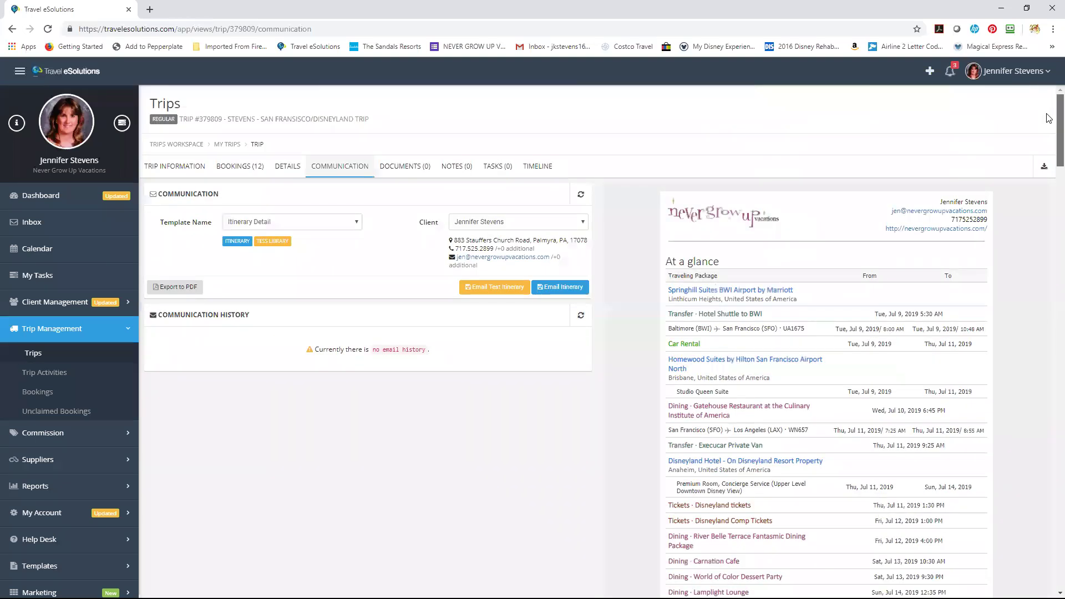
click(185, 173)
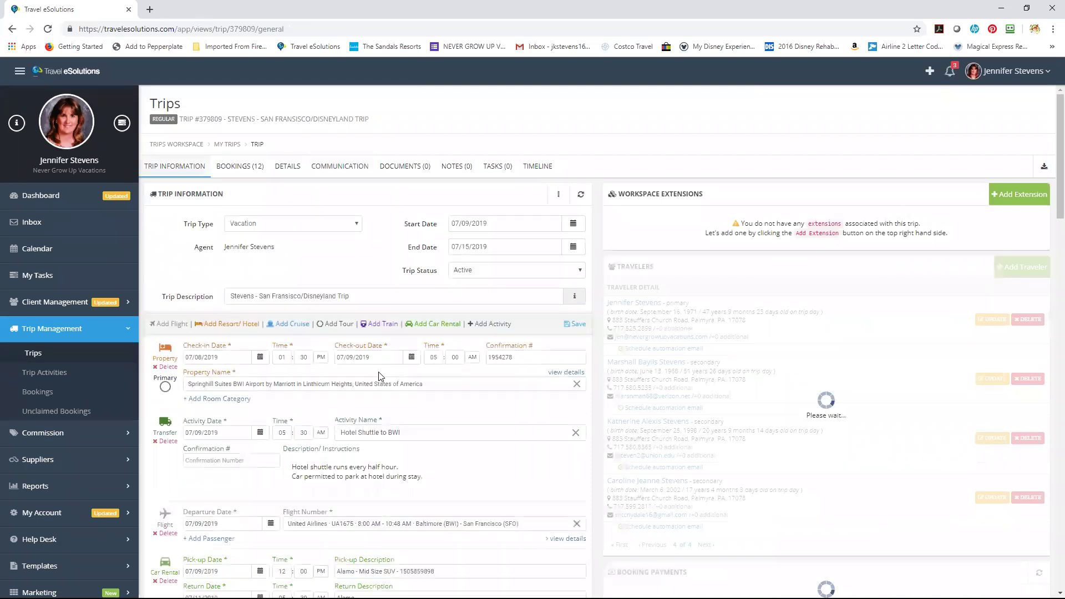
click(348, 173)
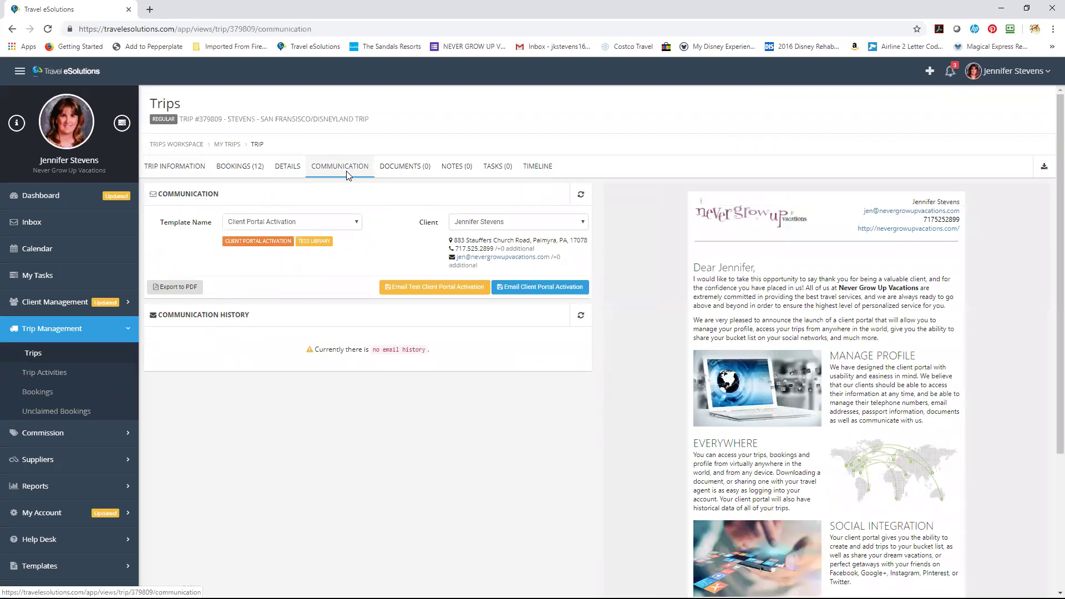
click(322, 221)
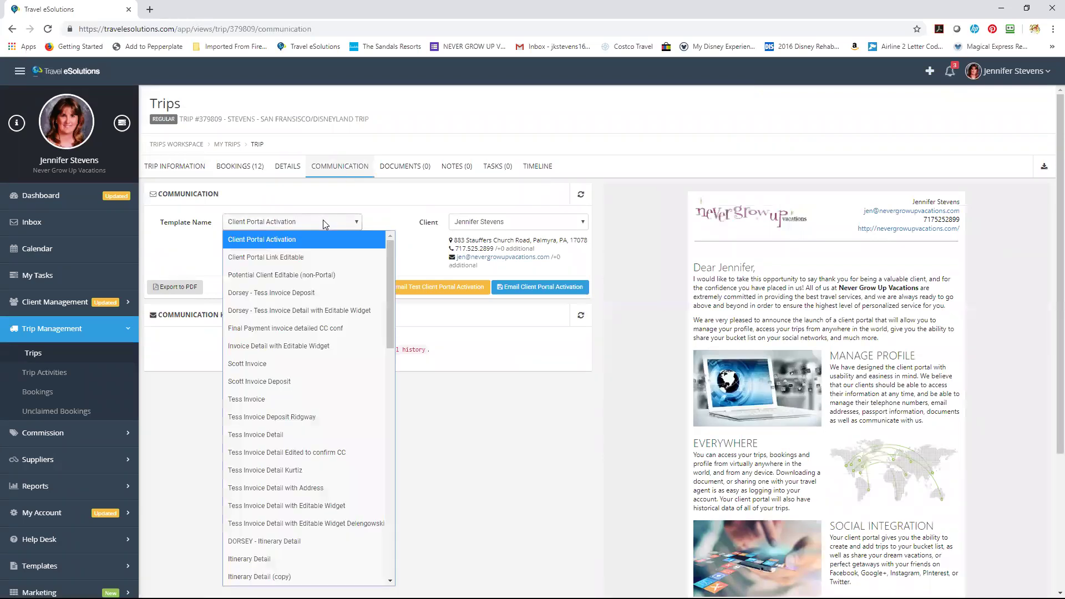
click(276, 559)
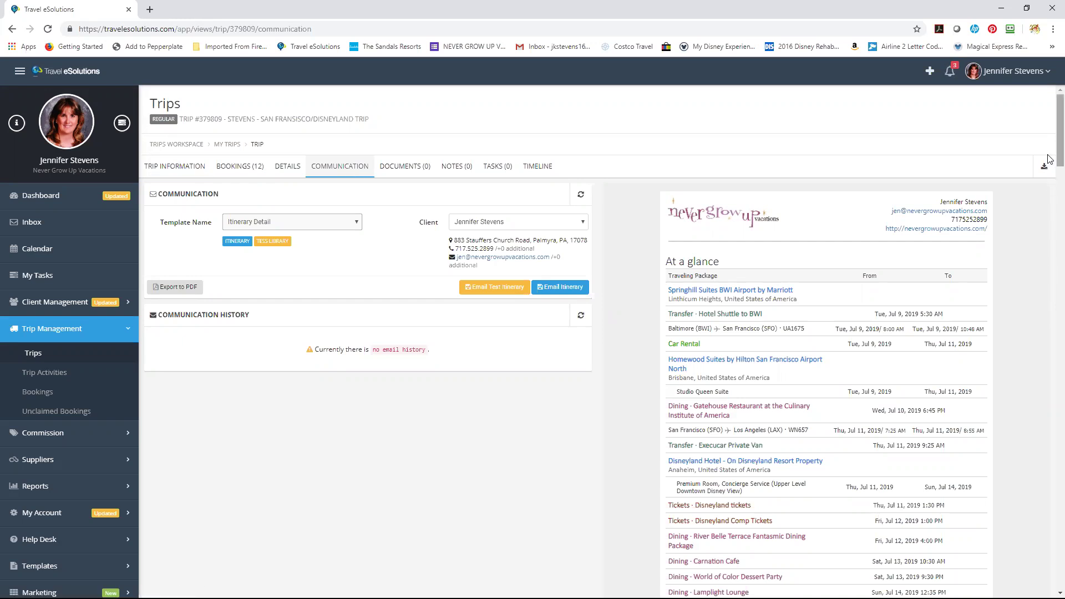
Scroll the itinerary preview down and back up, then go to the Trips list.
scroll(1051, 167, down, 1)
scroll(1050, 166, down, 3)
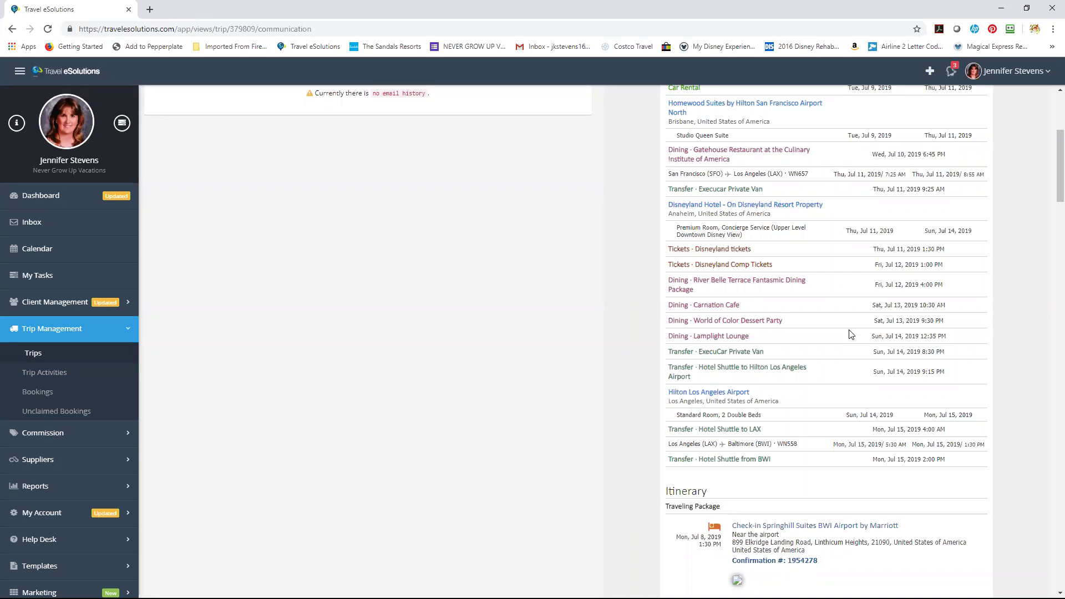
scroll(1050, 166, up, 4)
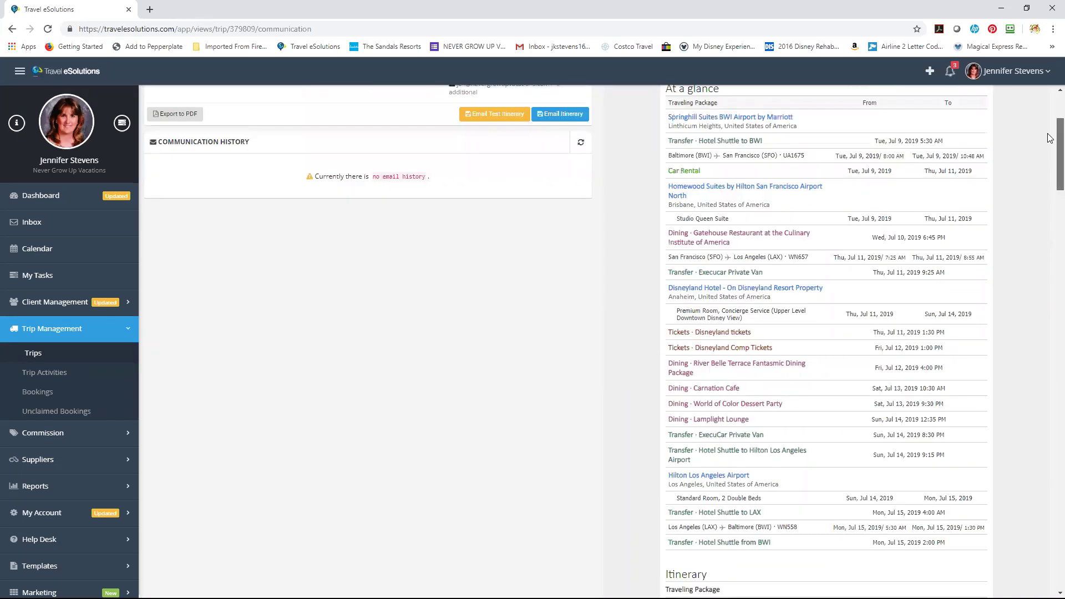
click(65, 360)
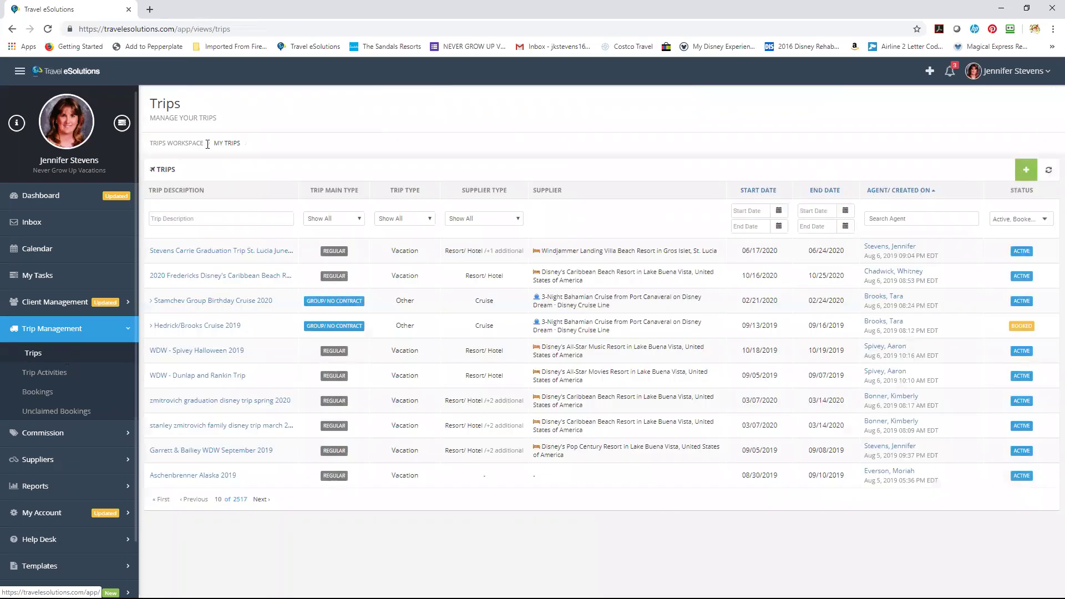
Filter trips by the client's surname and open trip #436201, the June 2020 Walt Disney World trip.
click(226, 217)
text(Jimenez)
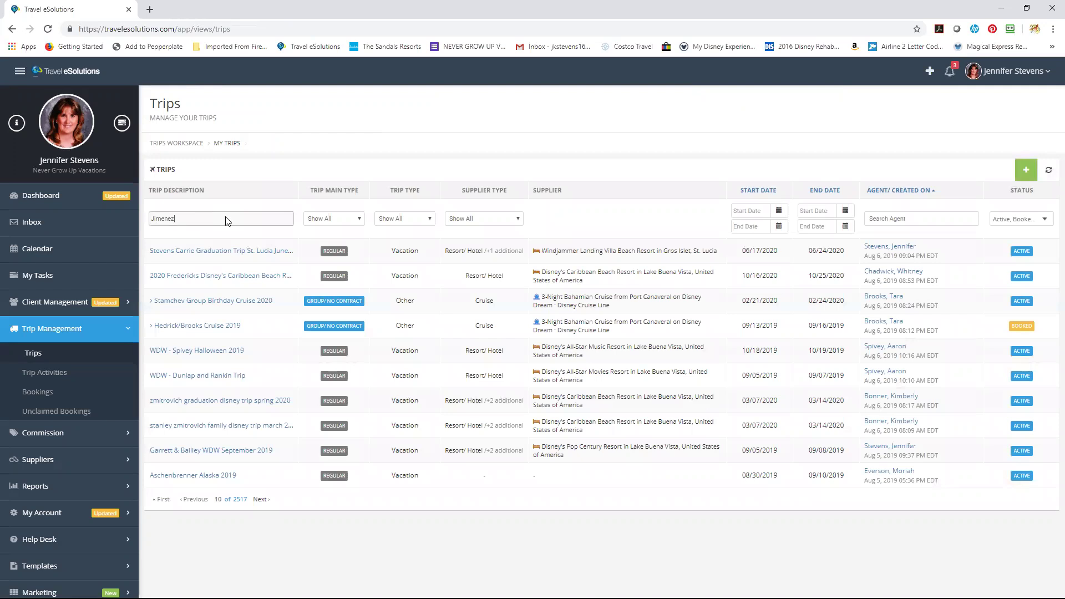
key(Return)
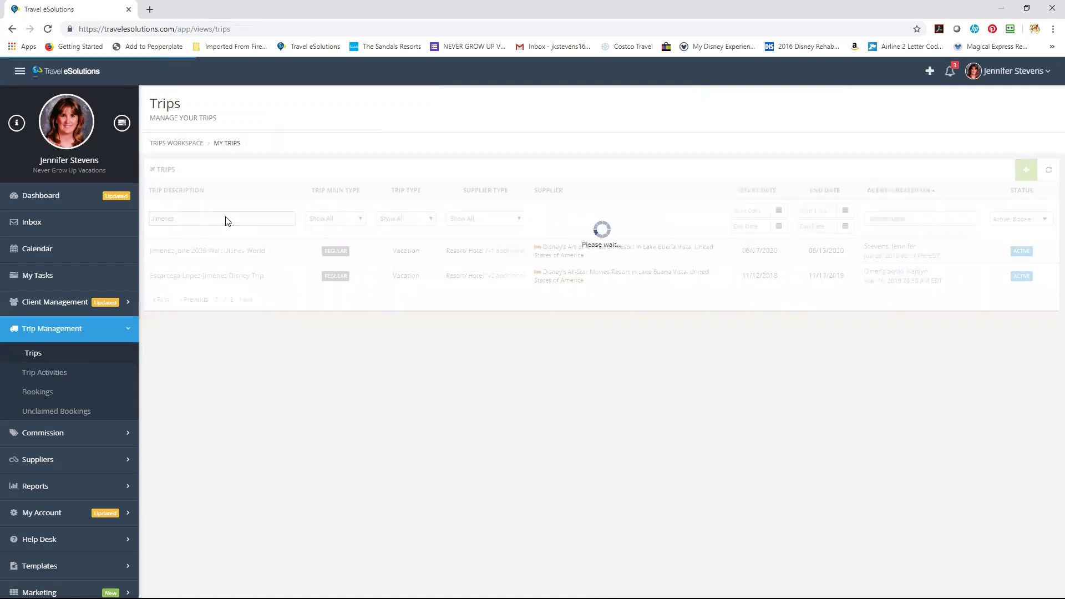
click(230, 252)
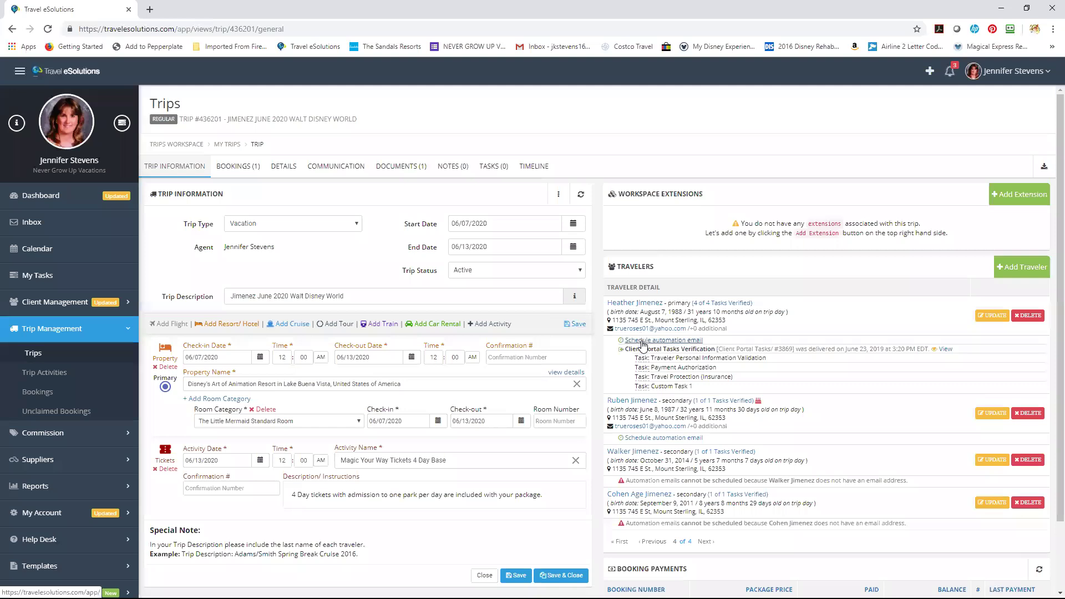
click(644, 344)
click(544, 263)
click(534, 284)
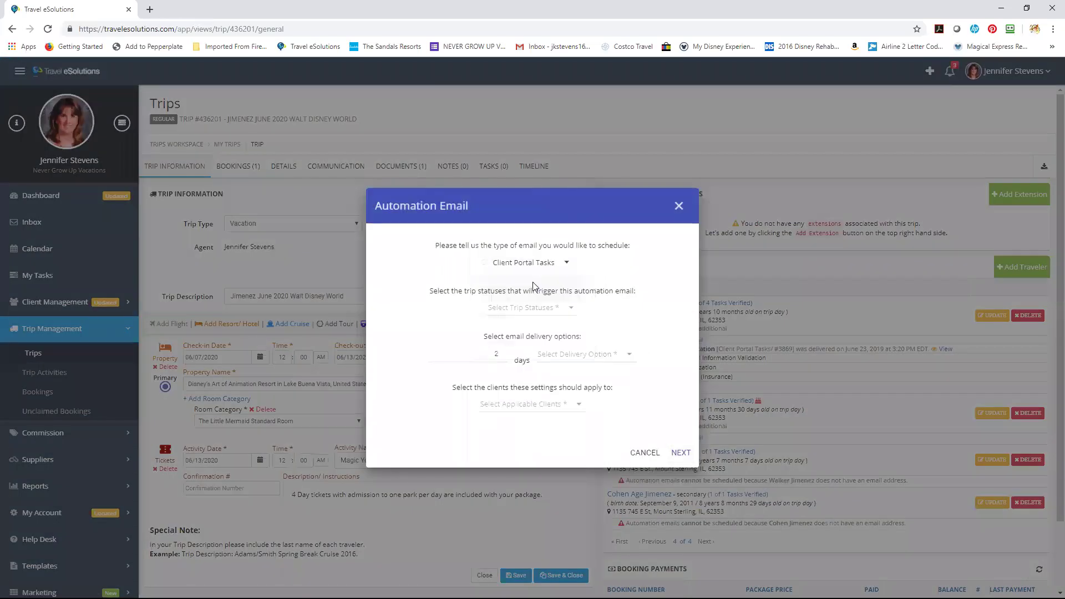
click(509, 315)
click(478, 302)
click(652, 337)
click(503, 356)
click(561, 354)
click(552, 405)
click(535, 409)
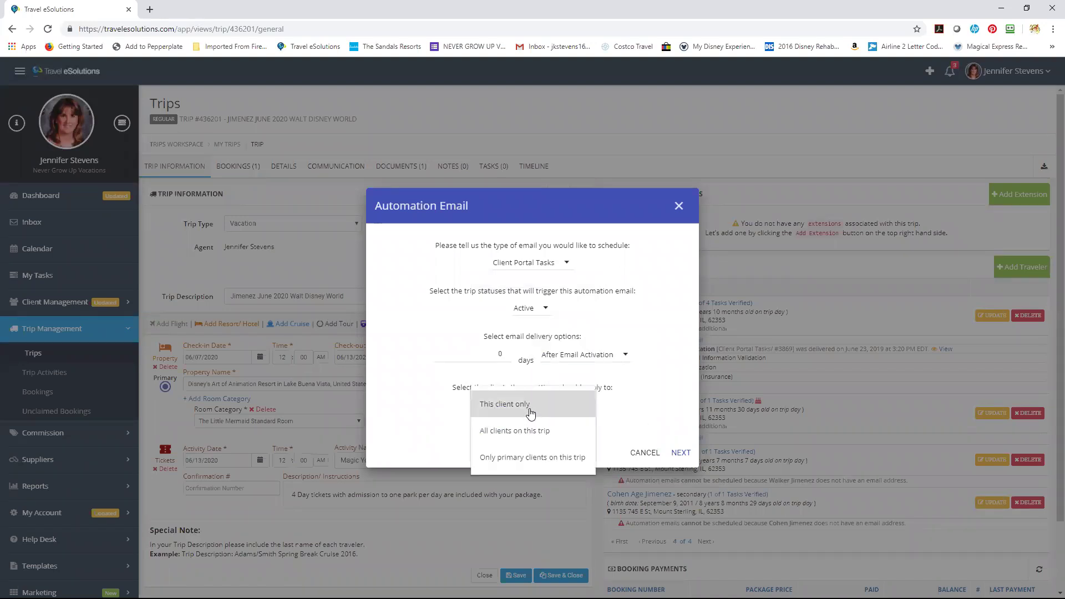
click(535, 413)
click(680, 453)
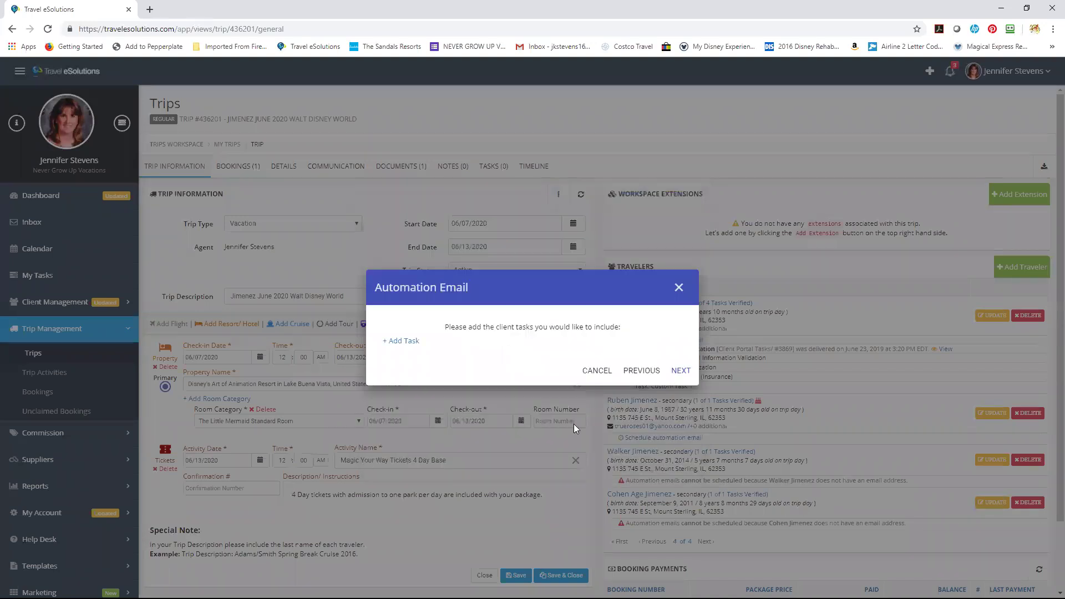
click(408, 341)
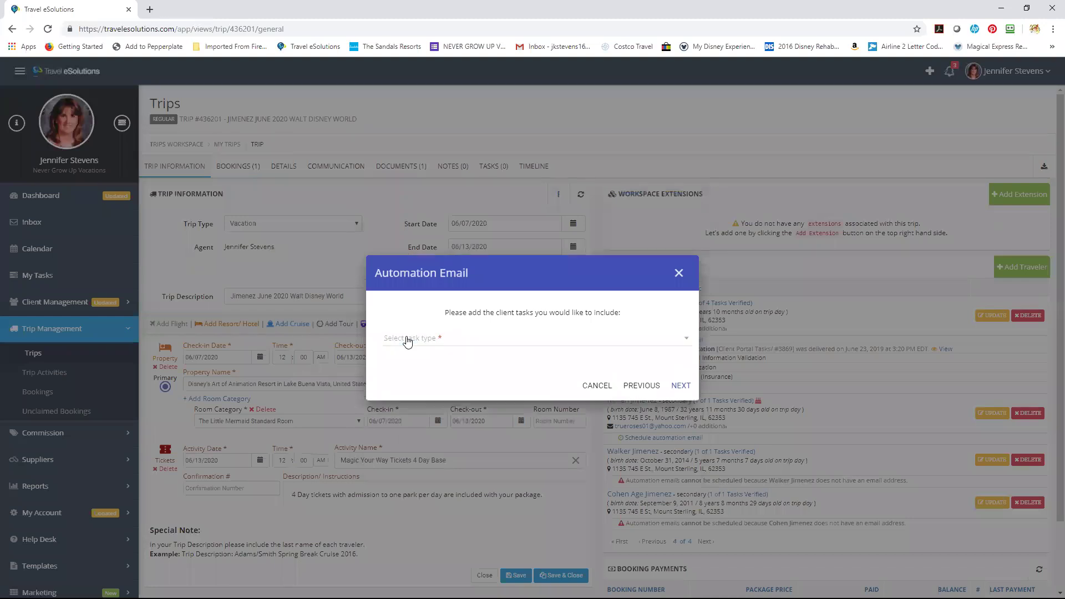
click(407, 342)
click(411, 365)
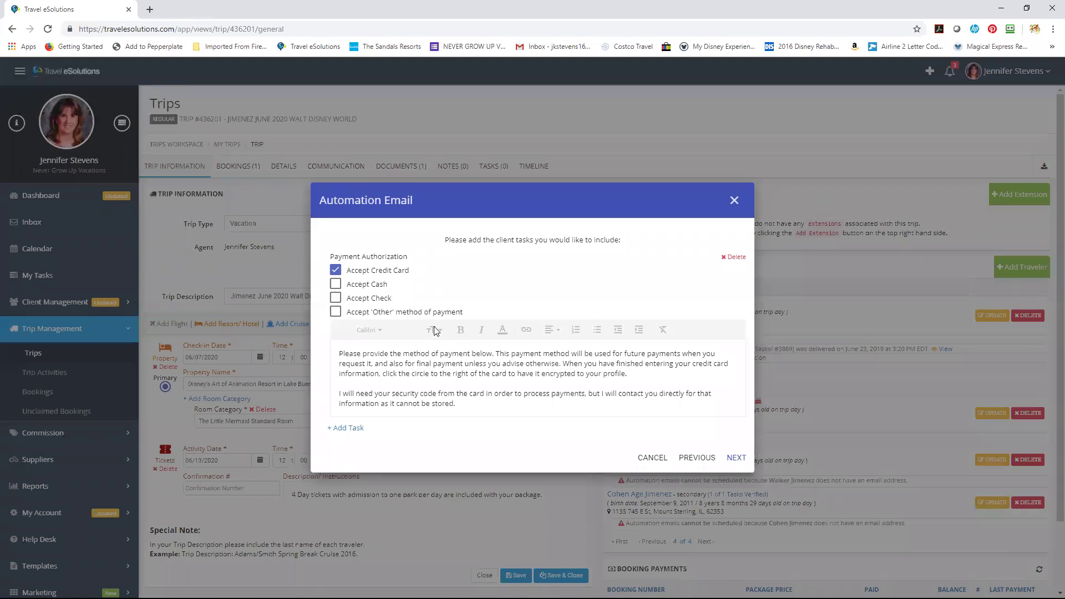
click(652, 458)
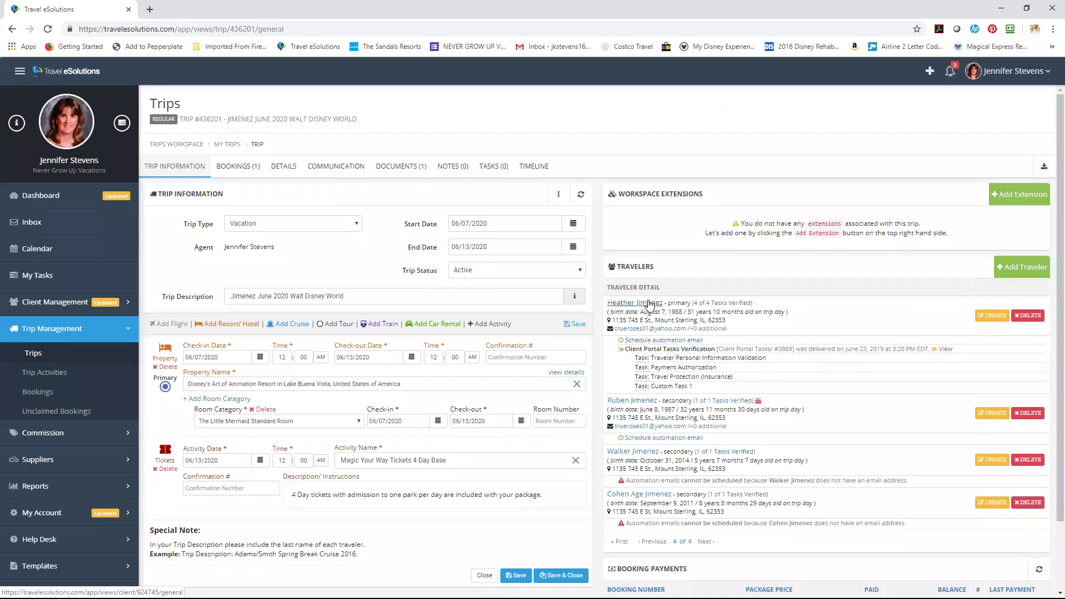
Open the primary traveler's client Tracking page and edit the second stored Visa card.
click(649, 304)
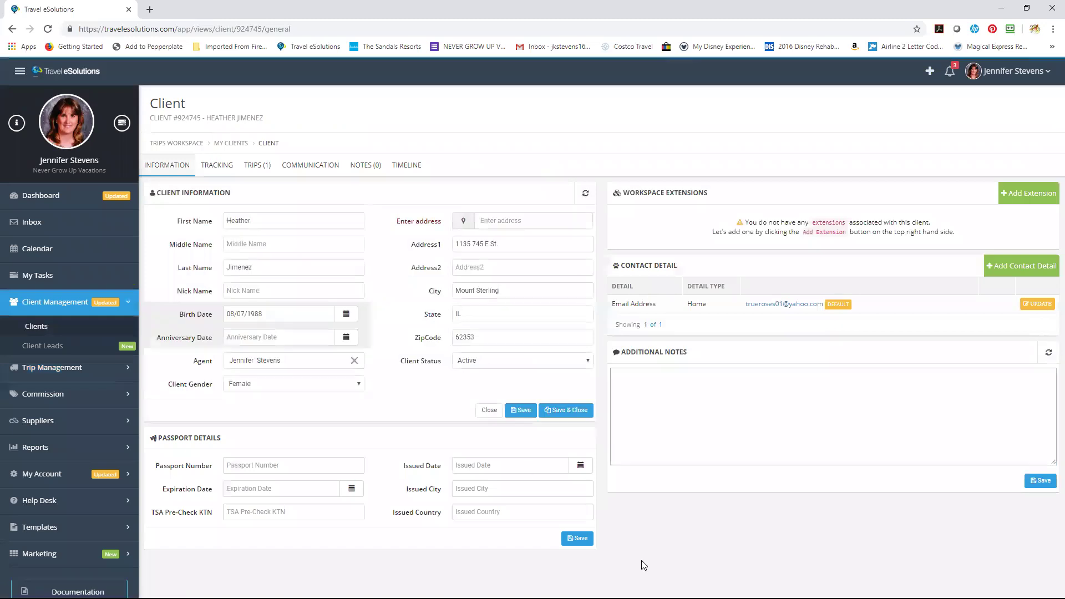
click(218, 166)
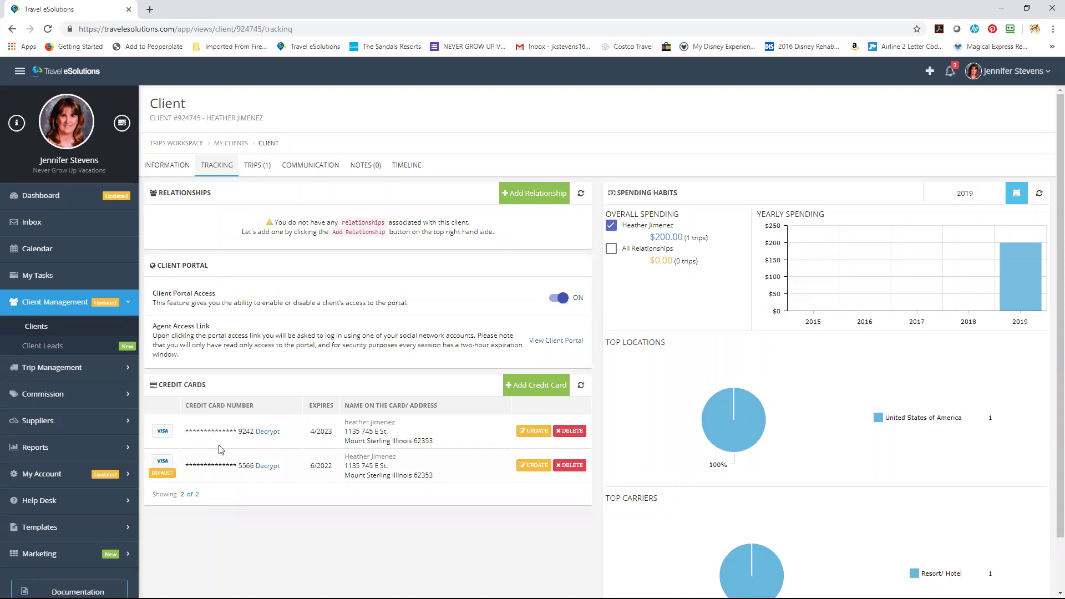
click(529, 465)
Cancel the credit card changes without saving and expand Templates in the sidebar.
click(379, 355)
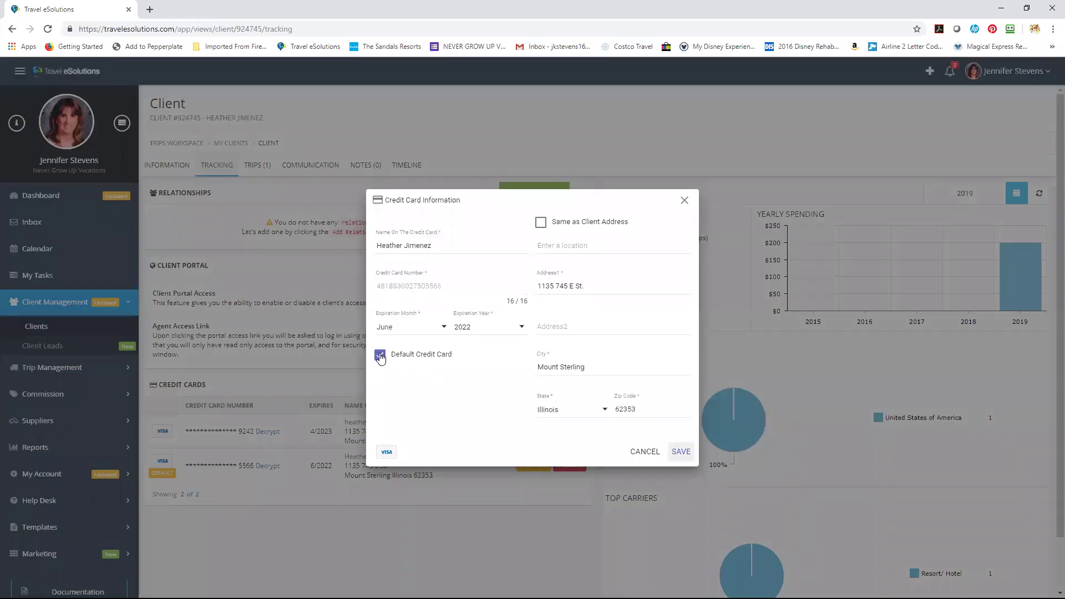
click(652, 450)
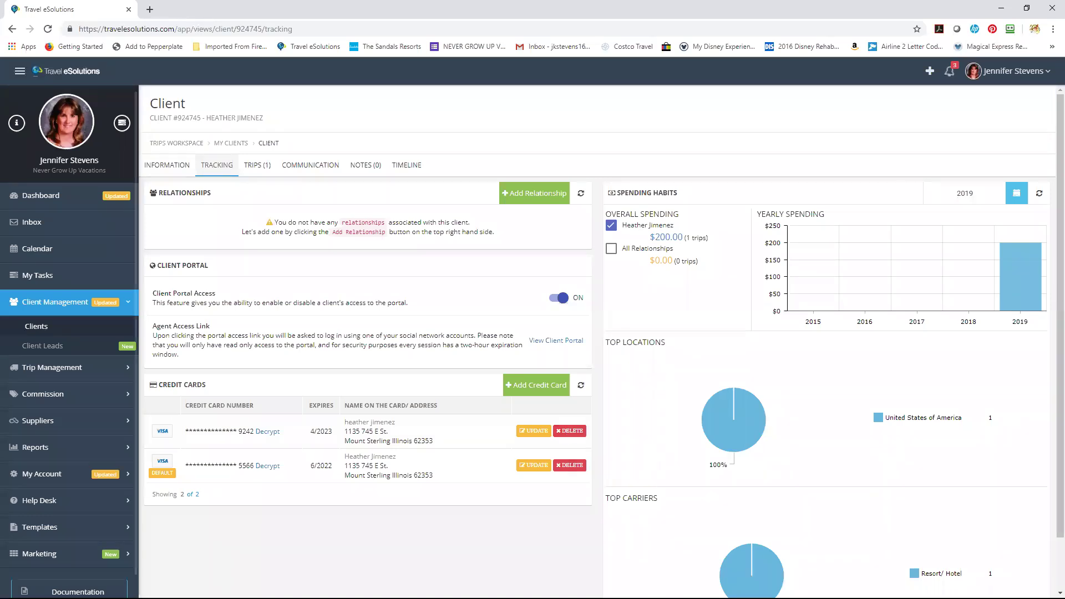
click(94, 532)
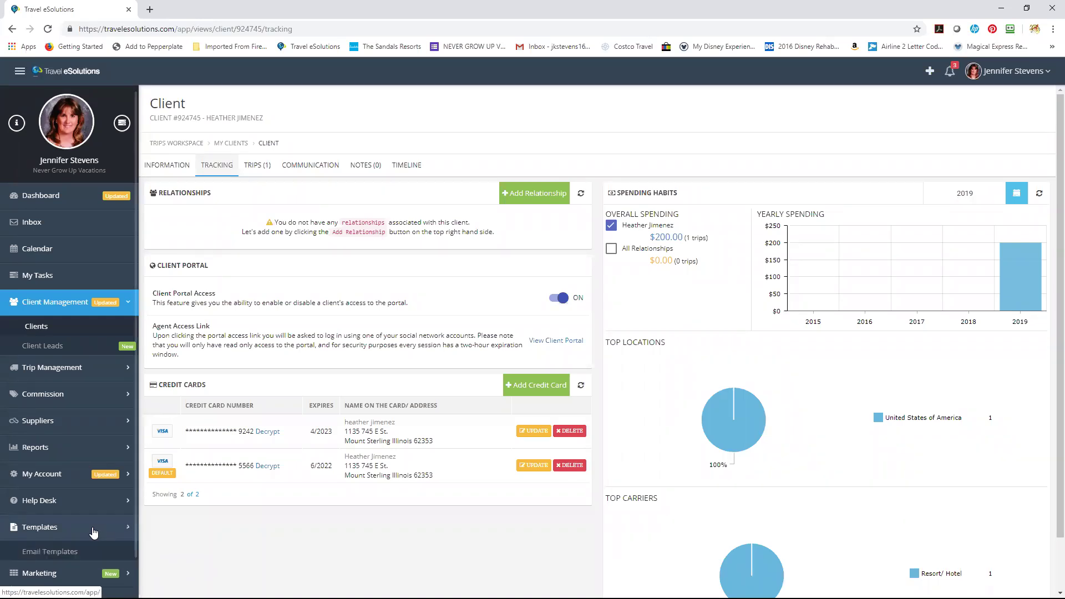
Show the Email Templates list filtered to the Client Portal Tasks email type.
click(63, 553)
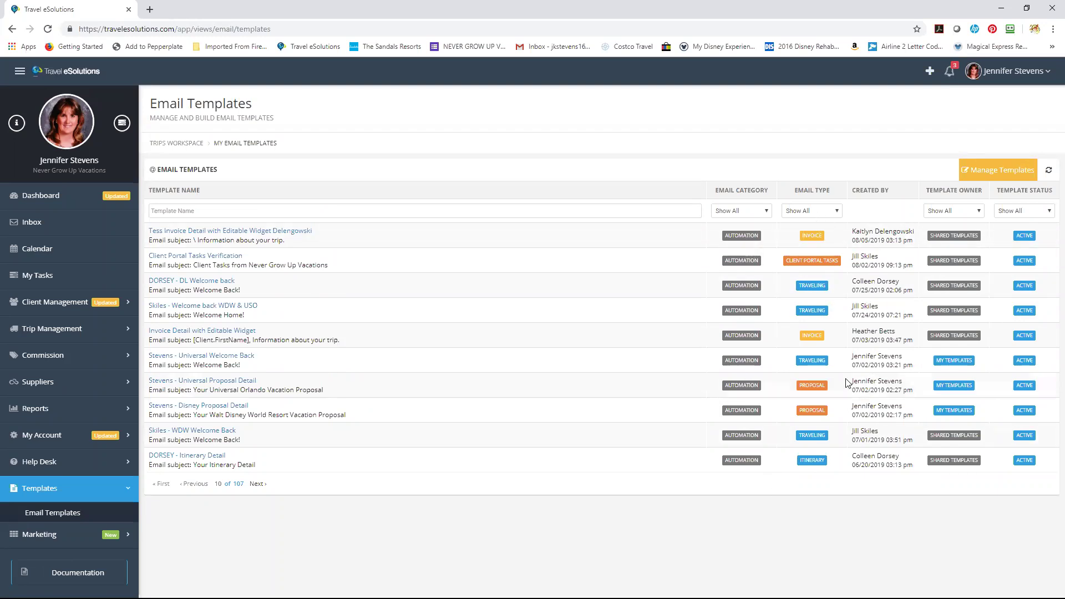
click(825, 212)
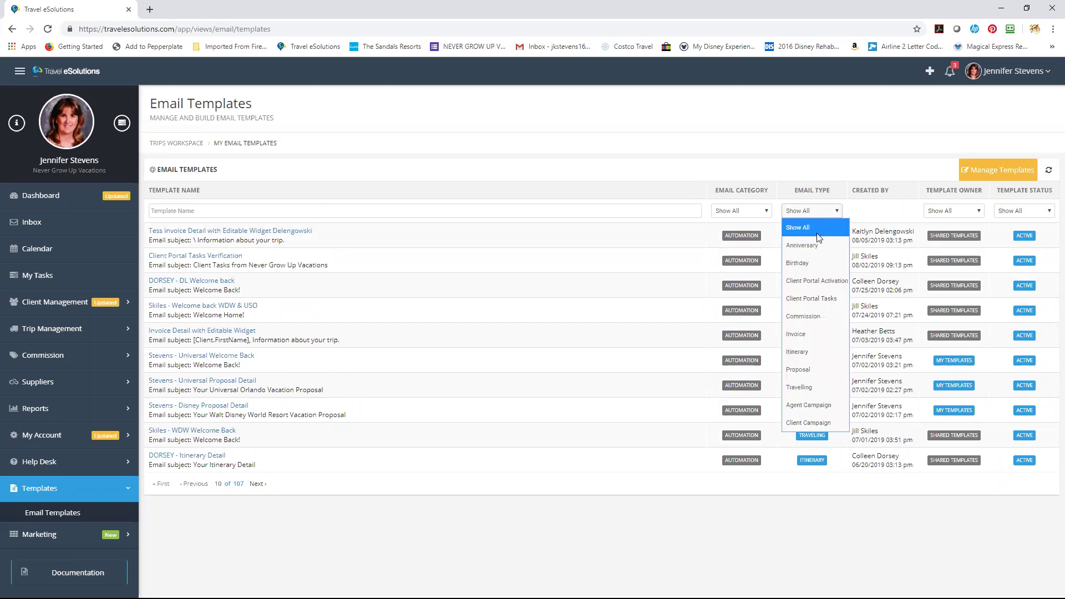
click(829, 299)
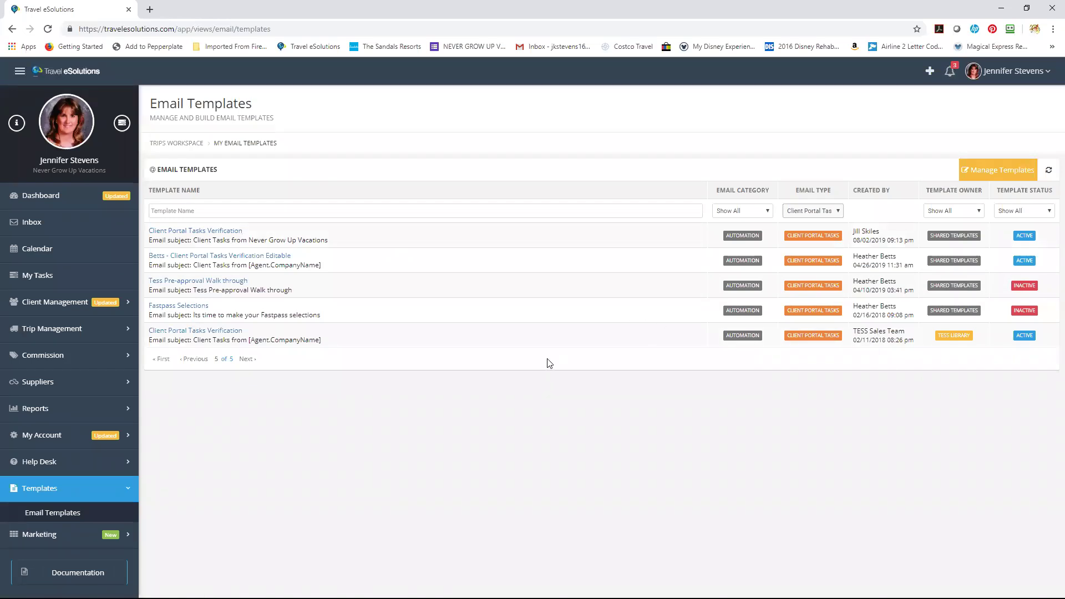
Preview Client Portal Tasks Verification, refilter to Client Portal Tasks, and open Manage Templates in a new tab.
click(197, 331)
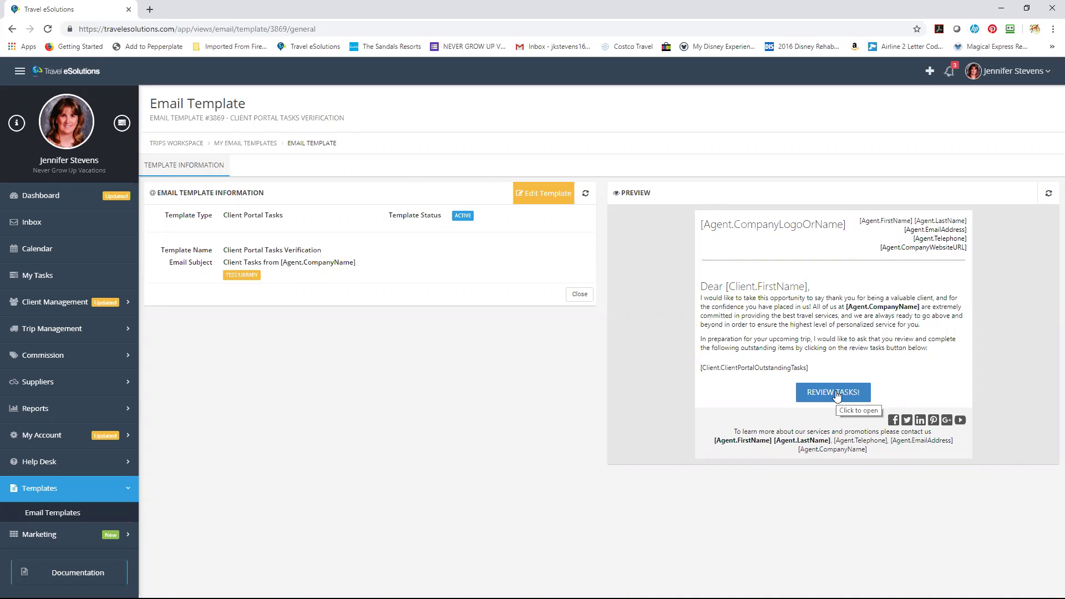
click(104, 518)
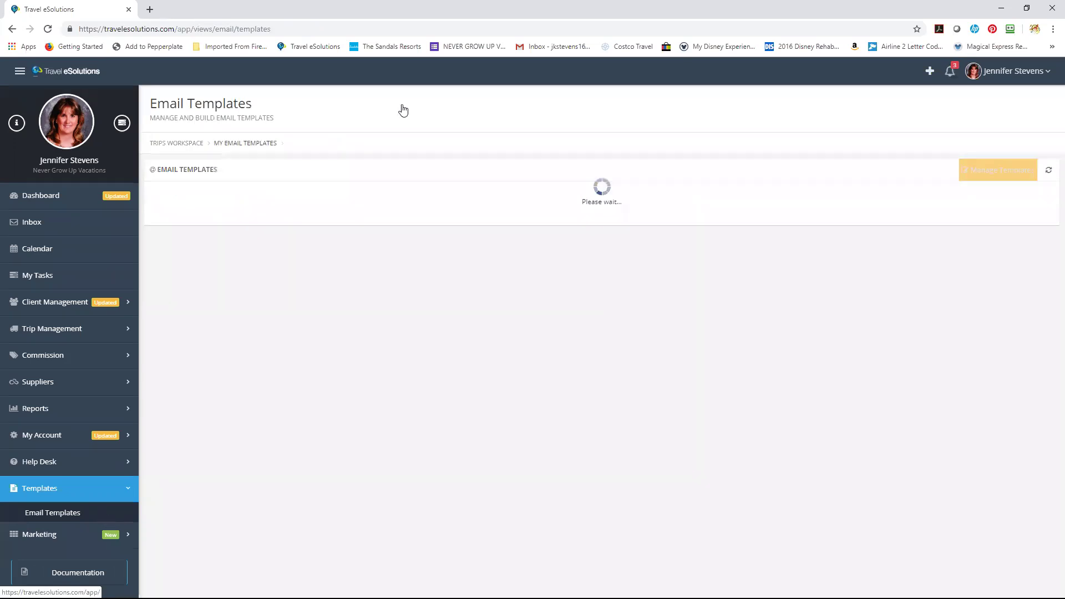
click(724, 210)
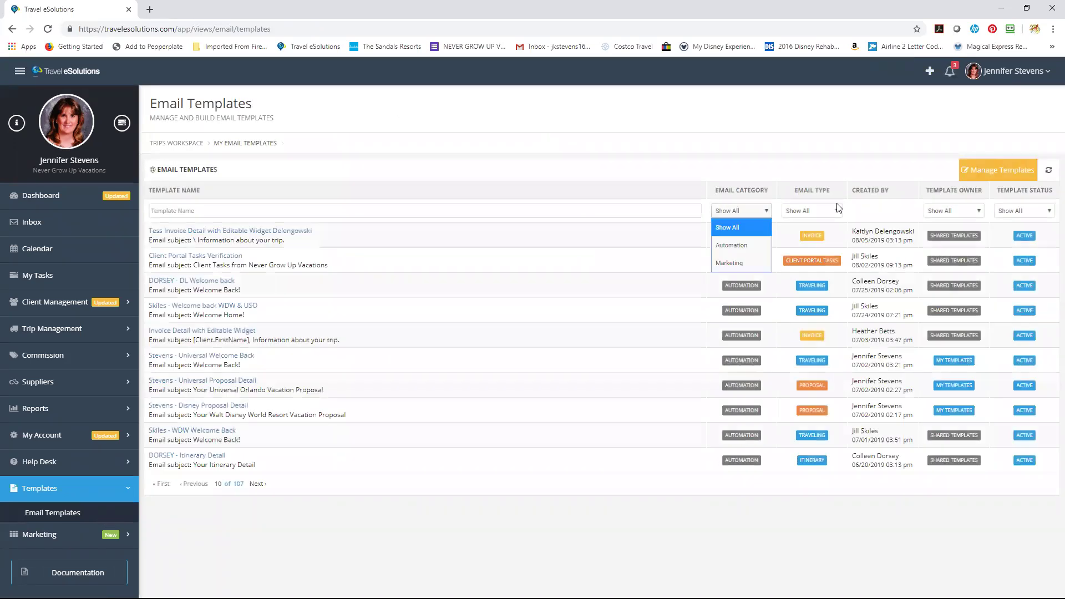
click(829, 209)
click(818, 299)
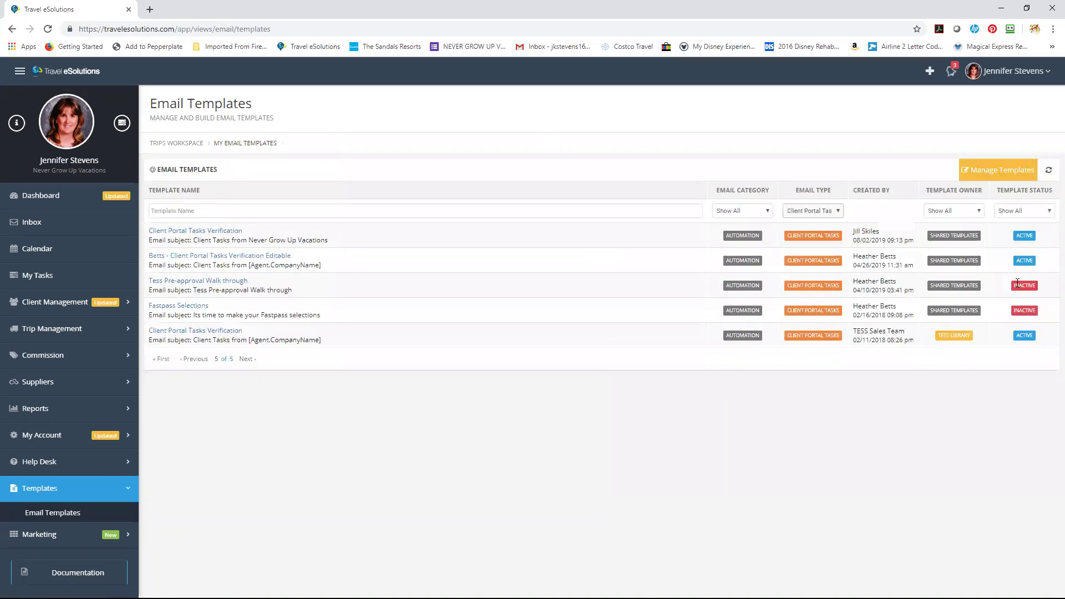
click(1011, 174)
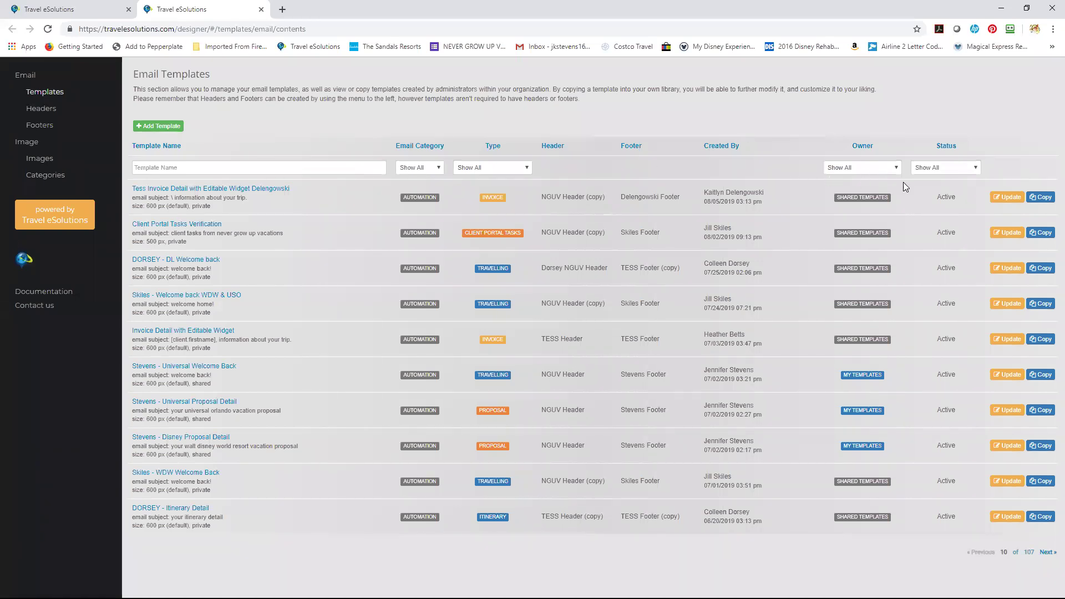
Set the designer's Type filter to Client Portal Tasks.
click(510, 173)
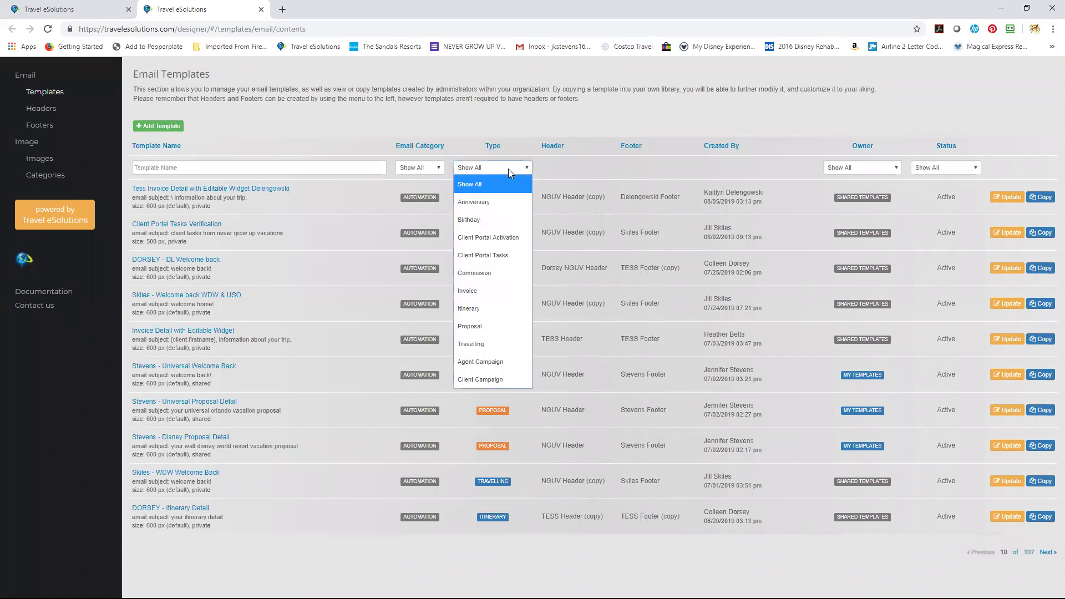
key(Escape)
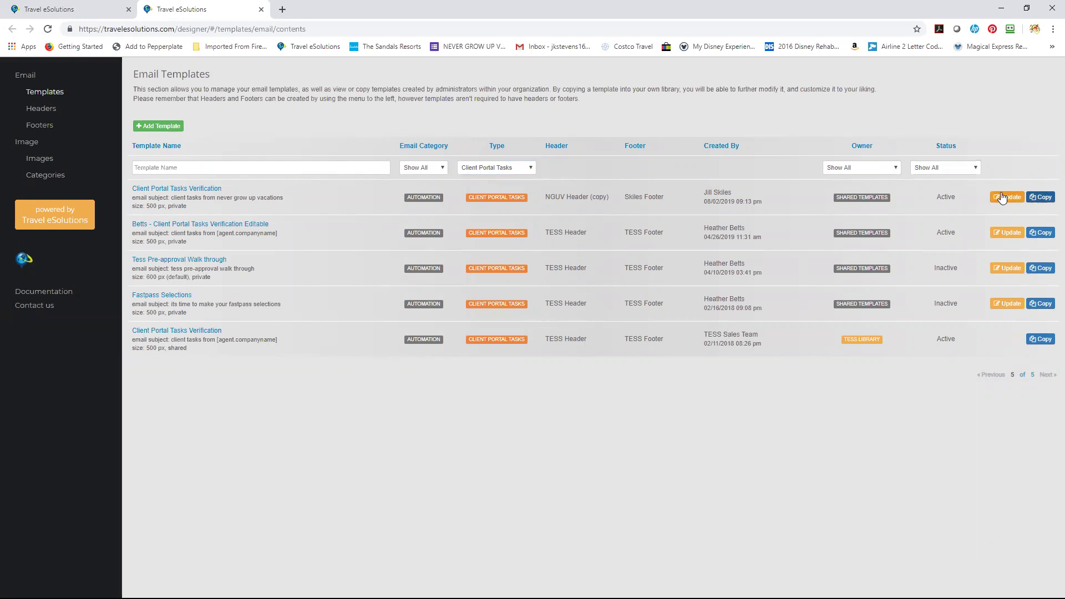
Prefix the shared Client Portal Tasks Verification template's name with its owner's surname and apply.
click(1004, 197)
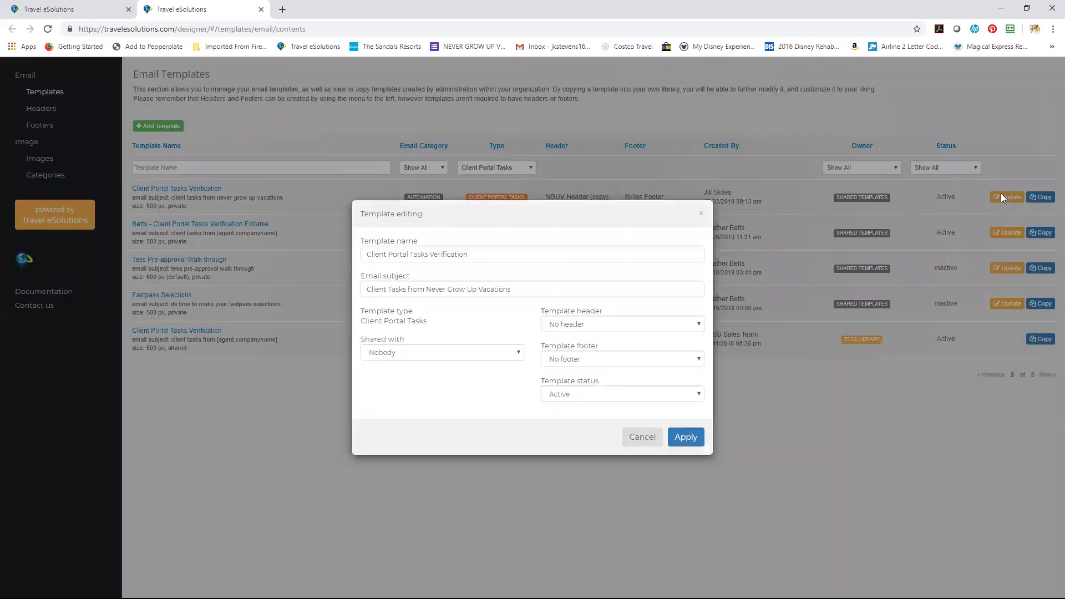
click(365, 257)
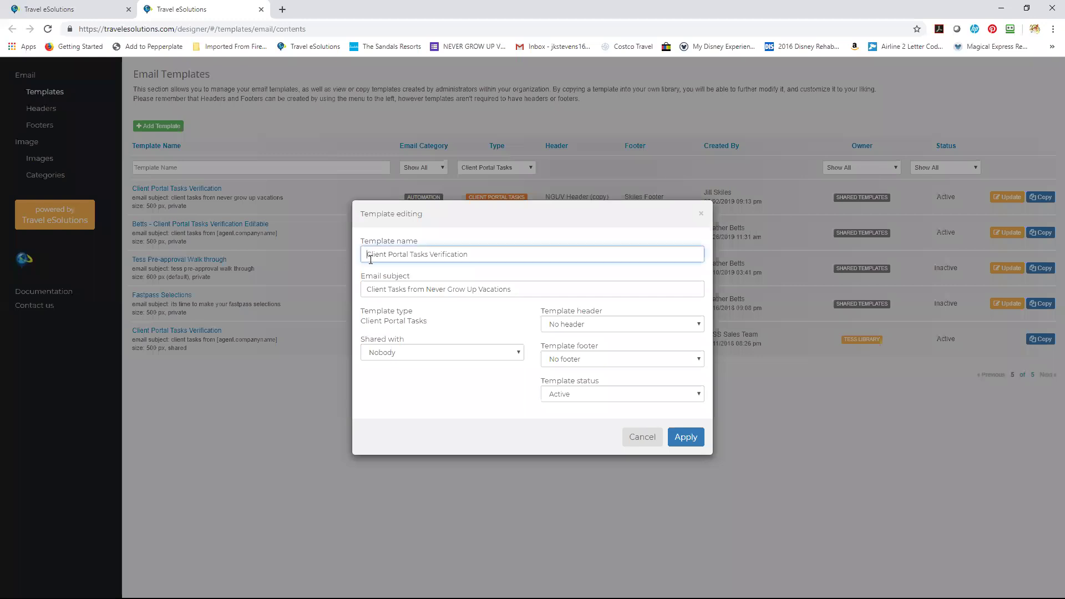
text(Skiles -)
click(686, 438)
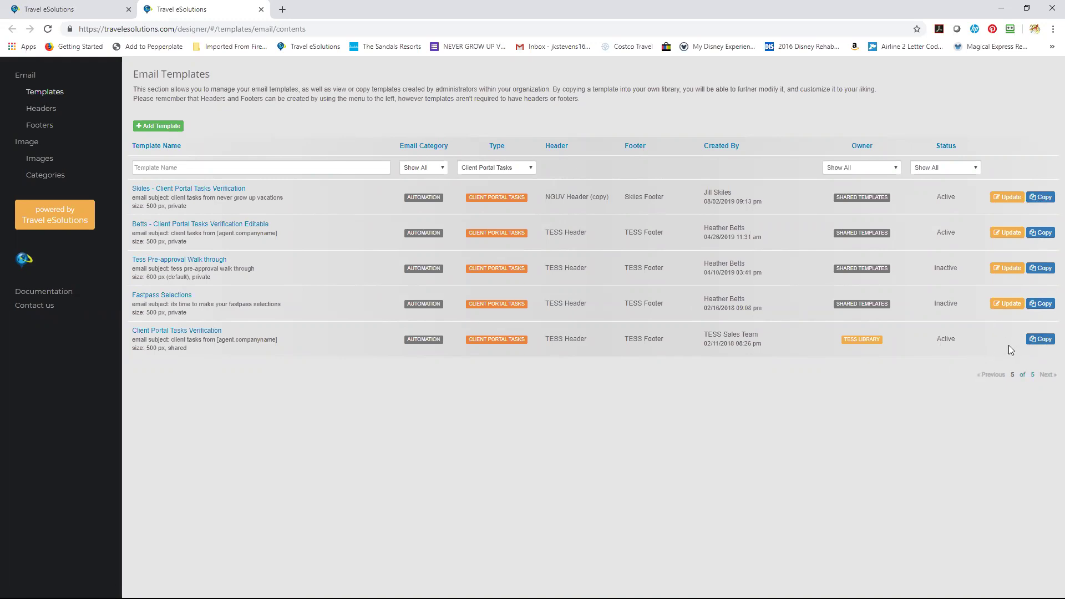
Copy the library verification template, renaming the copy 'Training - Client Portal Tasks Verification'.
click(1041, 340)
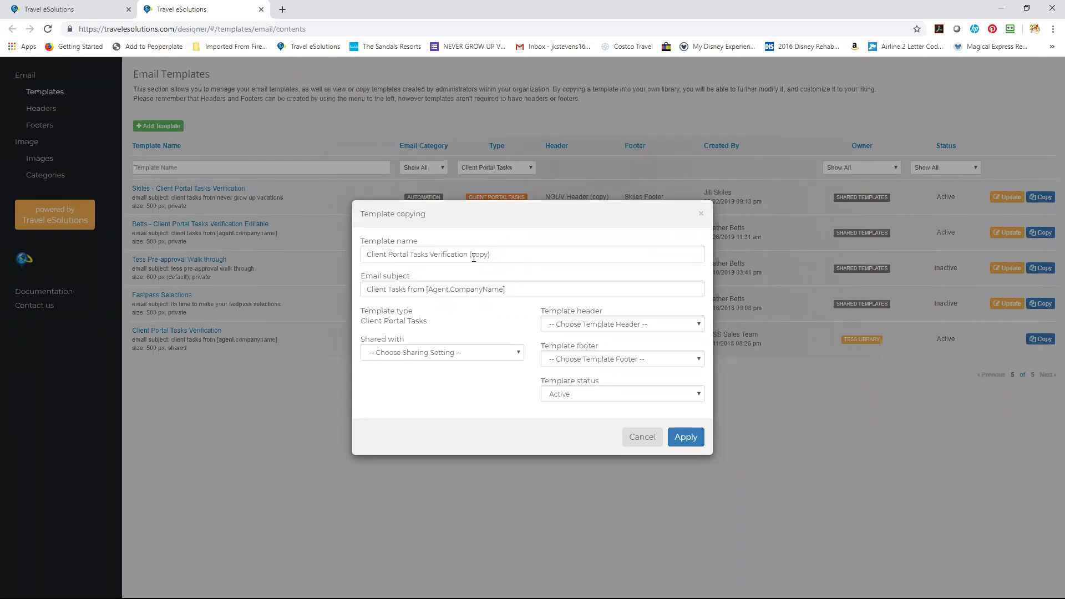
click(373, 253)
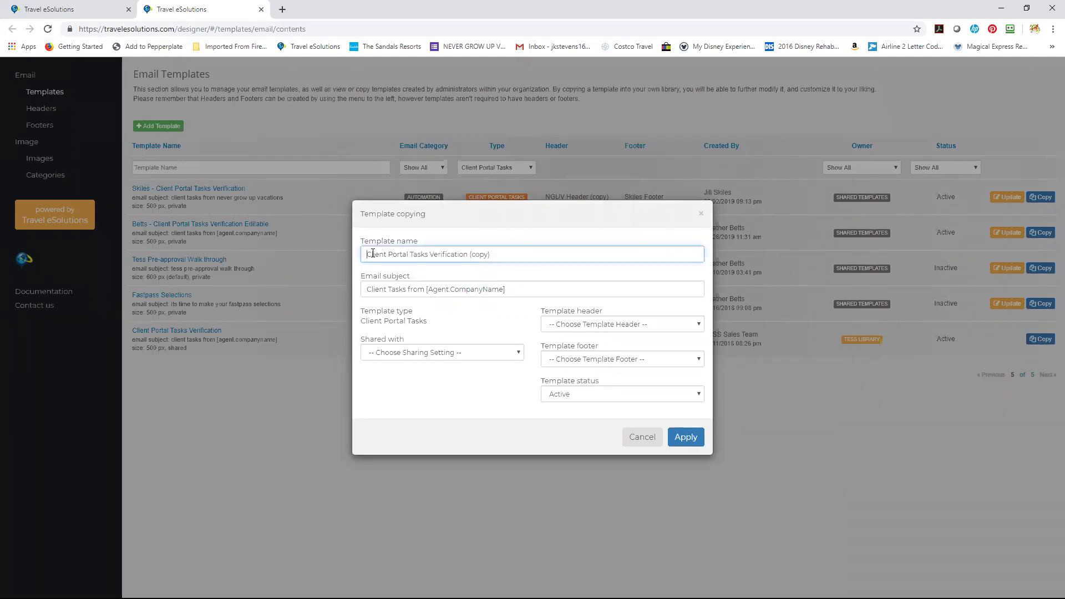
text(Stevens -)
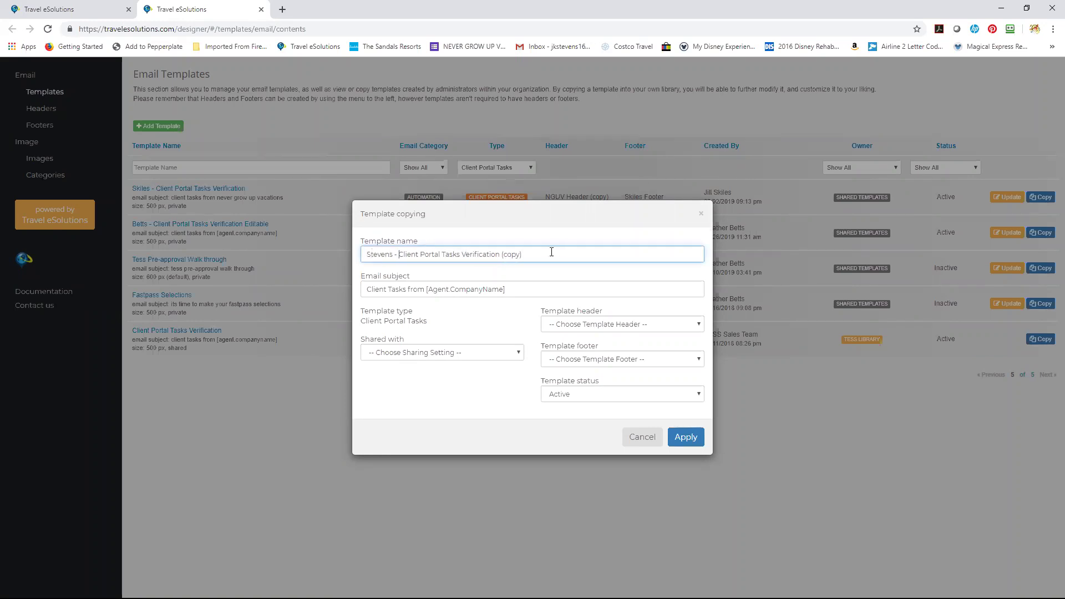
drag(391, 254, 352, 256)
key(Right)
key(BackSpace)
key(BackSpace)
key(BackSpace)
key(BackSpace)
key(BackSpace)
key(BackSpace)
key(BackSpace)
text(Training)
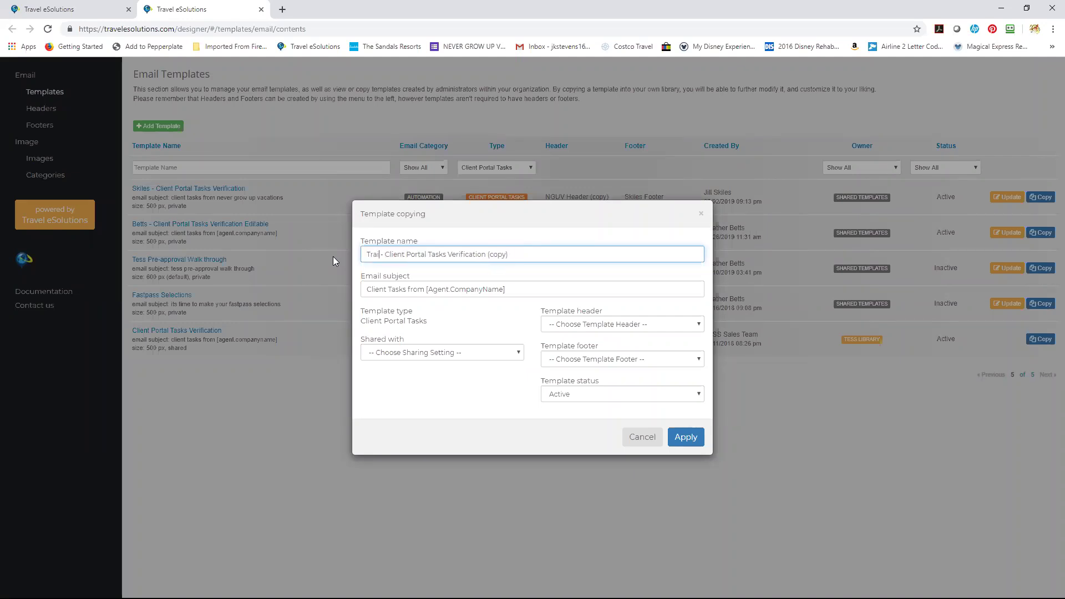
key(BackSpace)
key(BackSpace)
key(BackSpace)
key(BackSpace)
key(BackSpace)
key(BackSpace)
drag(459, 289, 466, 290)
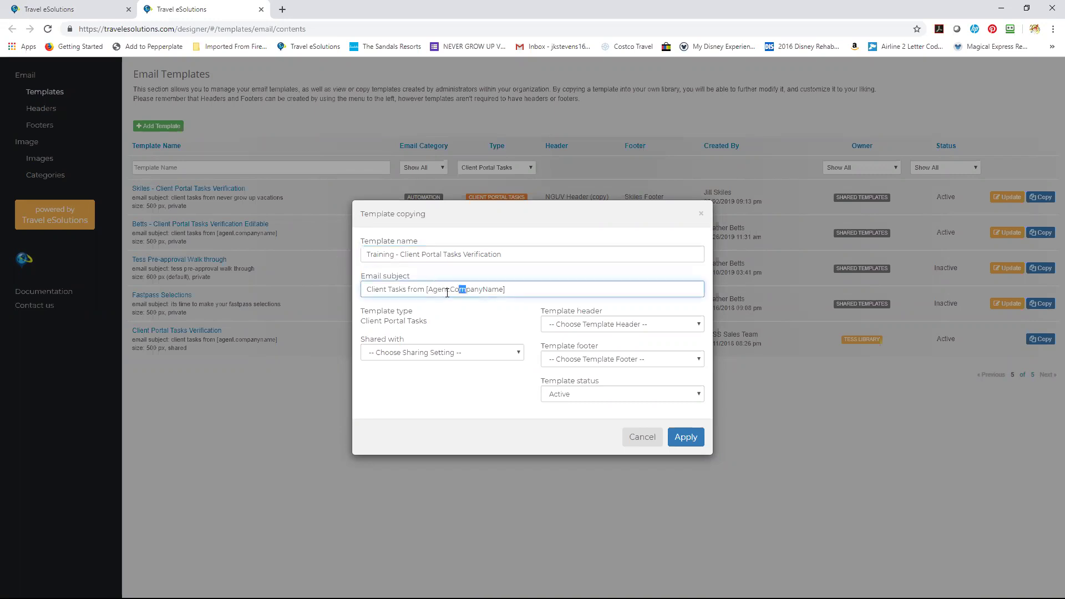
click(476, 307)
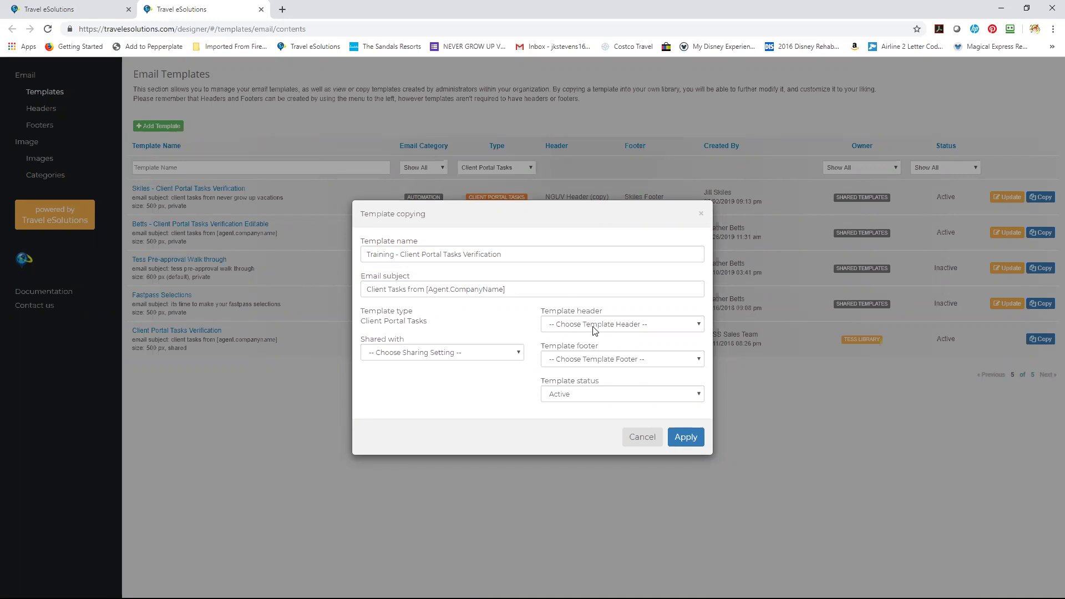
click(472, 353)
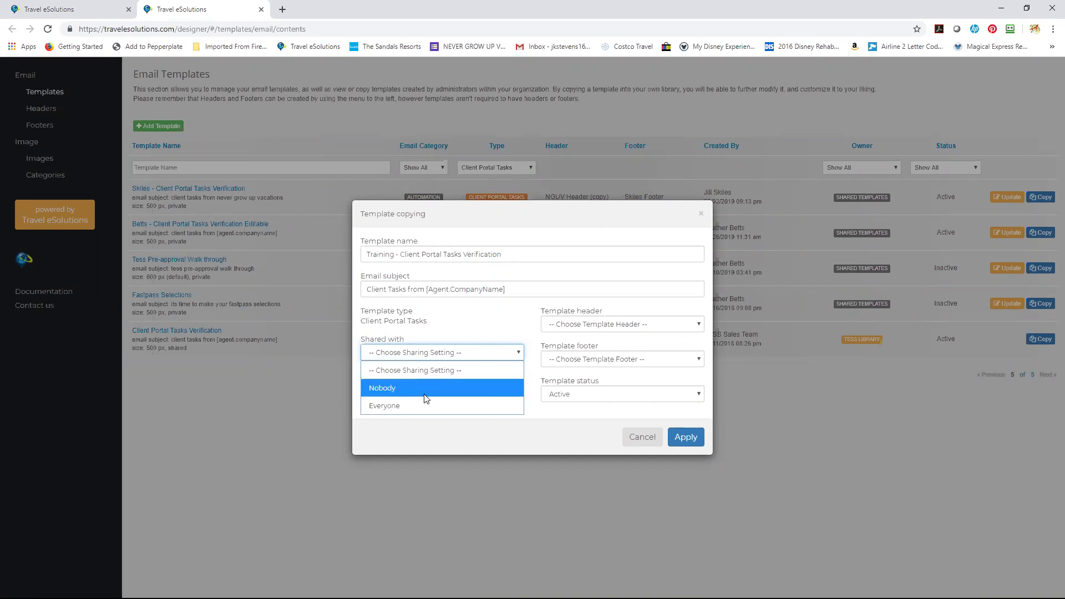
Share the template copy with Everyone and attempt to save it.
click(425, 408)
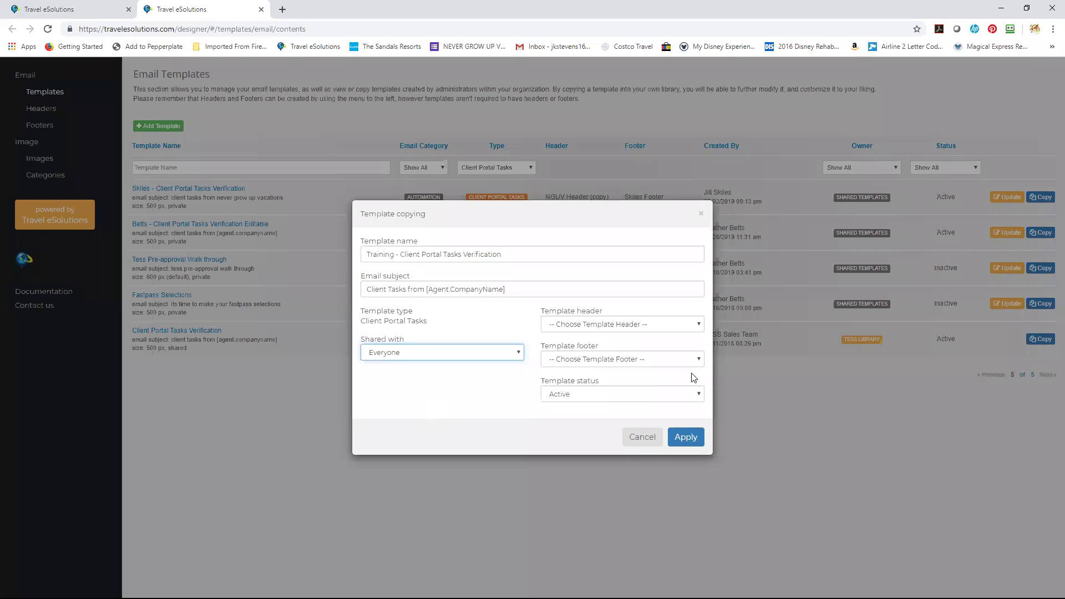
click(651, 326)
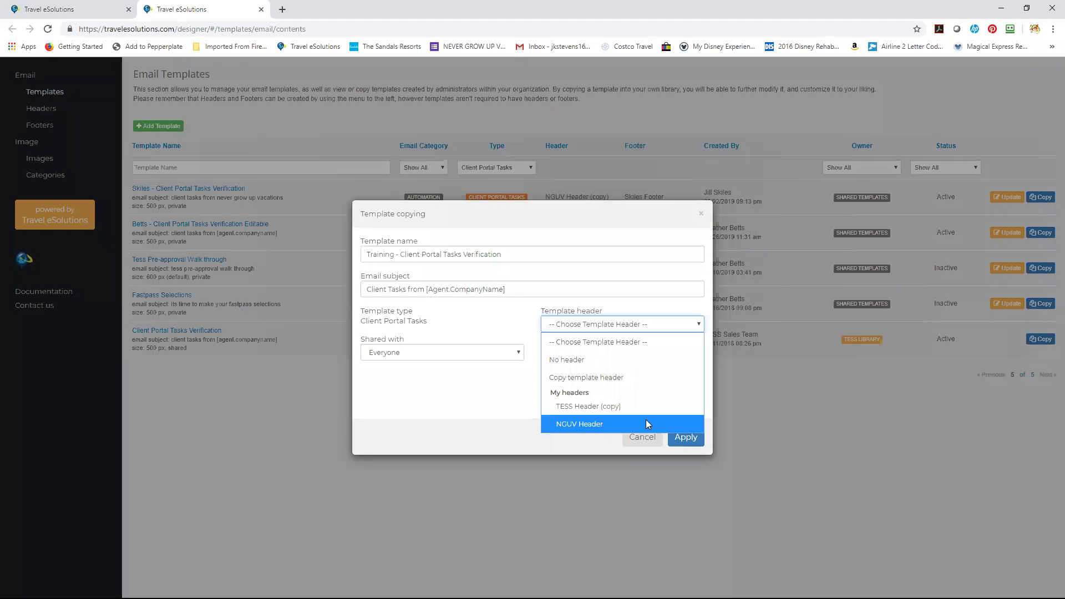
click(497, 409)
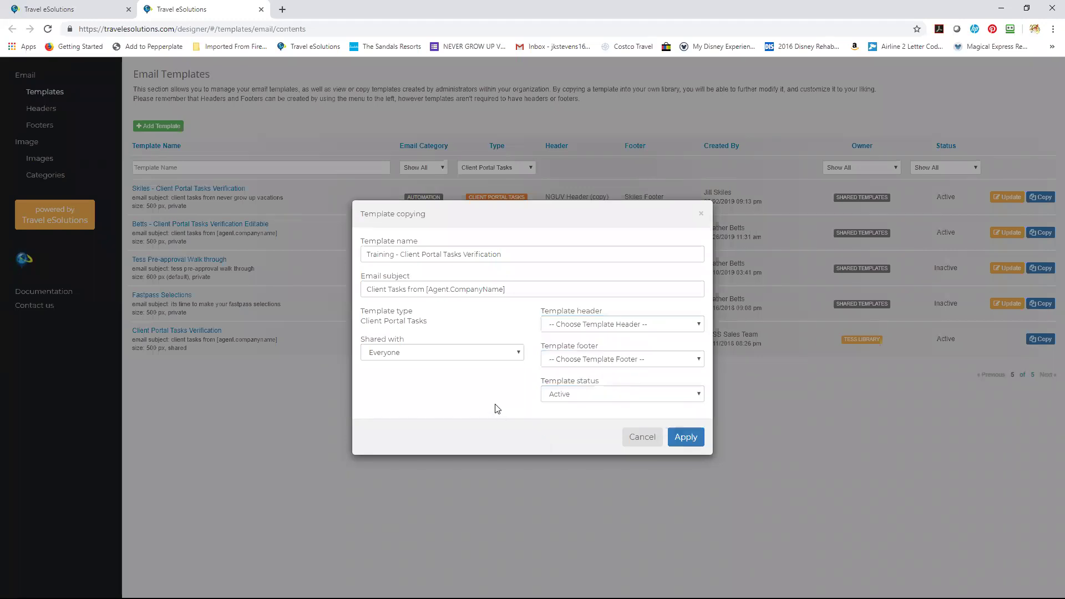
click(620, 361)
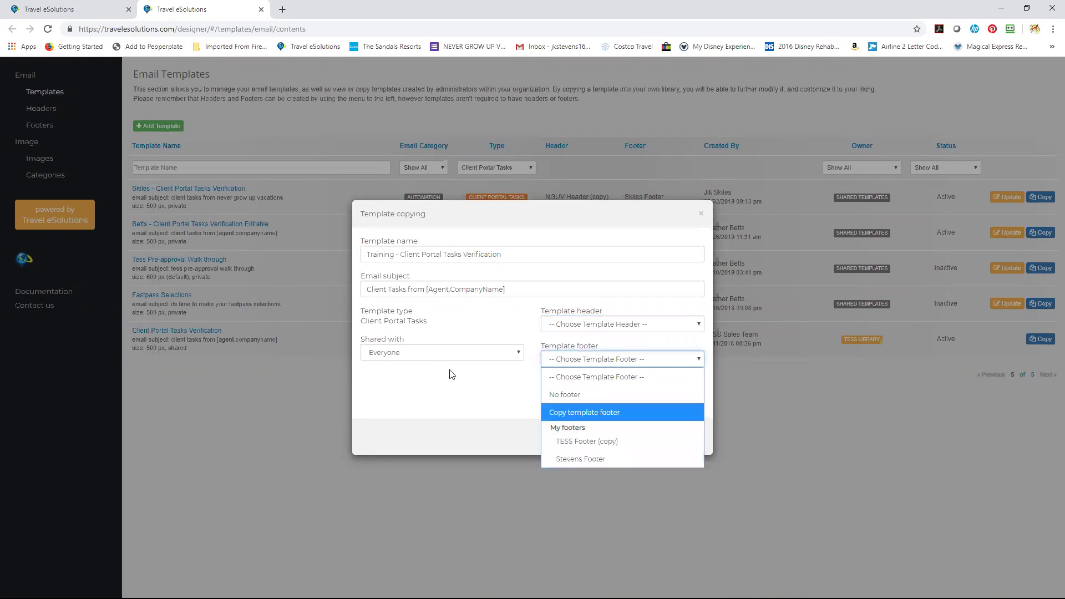
click(463, 396)
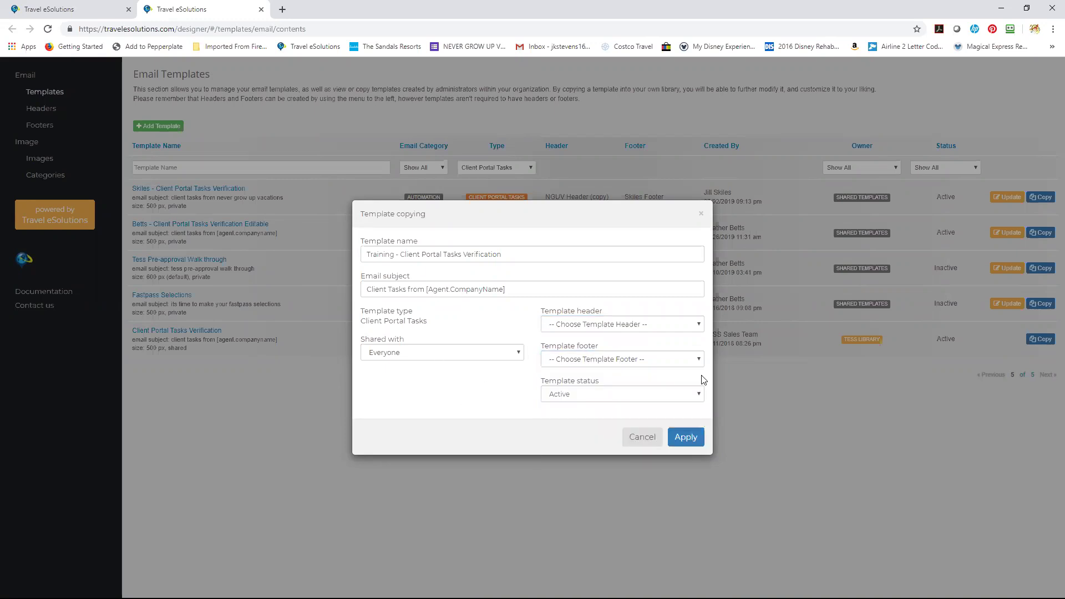
click(674, 442)
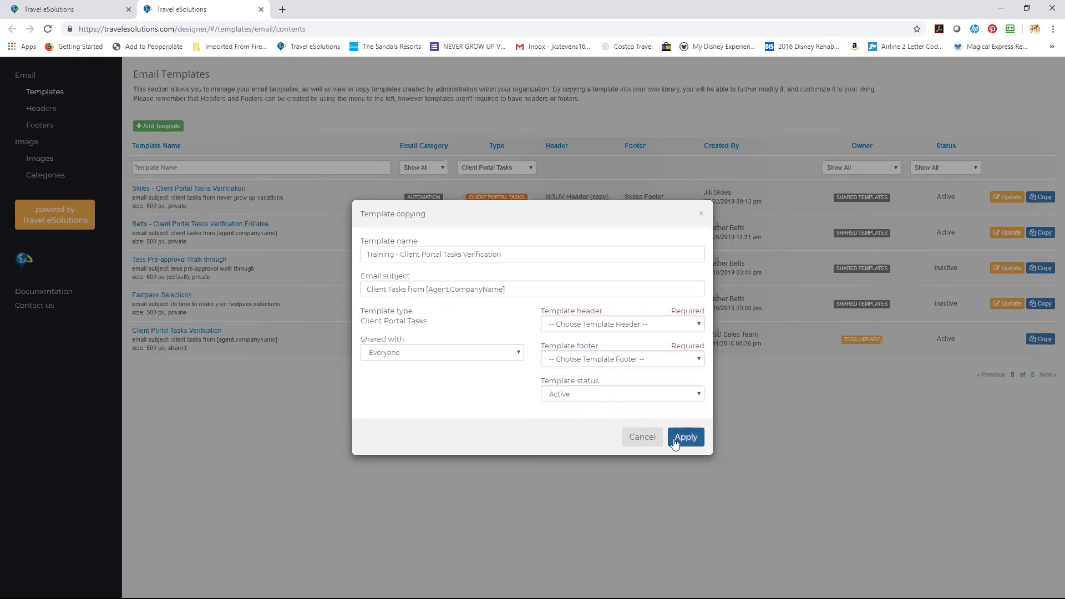
Set Template header to No header and Template footer to No footer, then apply.
click(642, 324)
click(644, 358)
click(644, 360)
click(646, 397)
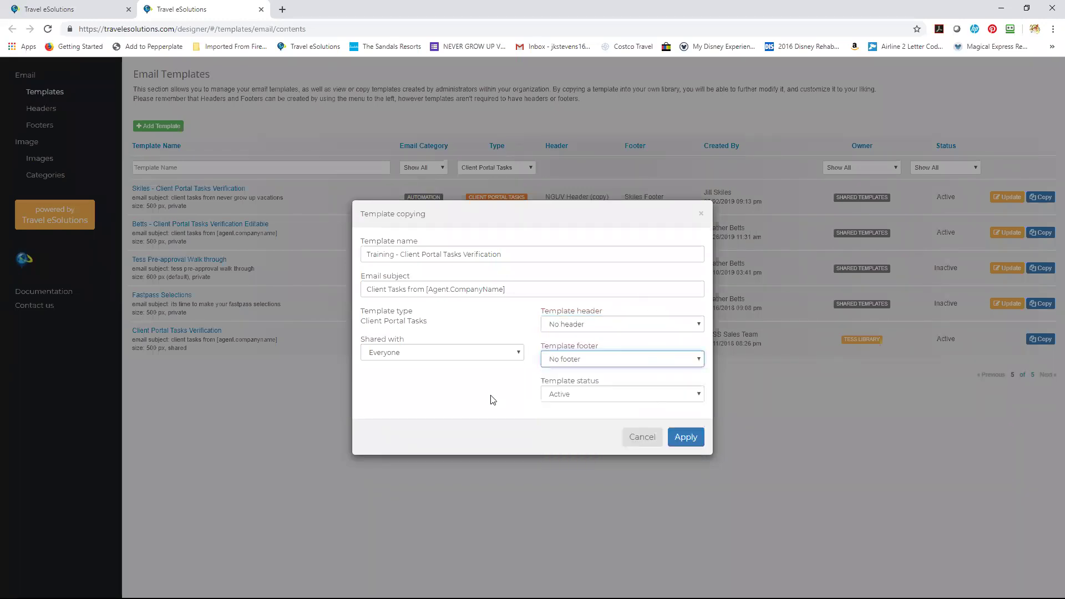
click(689, 444)
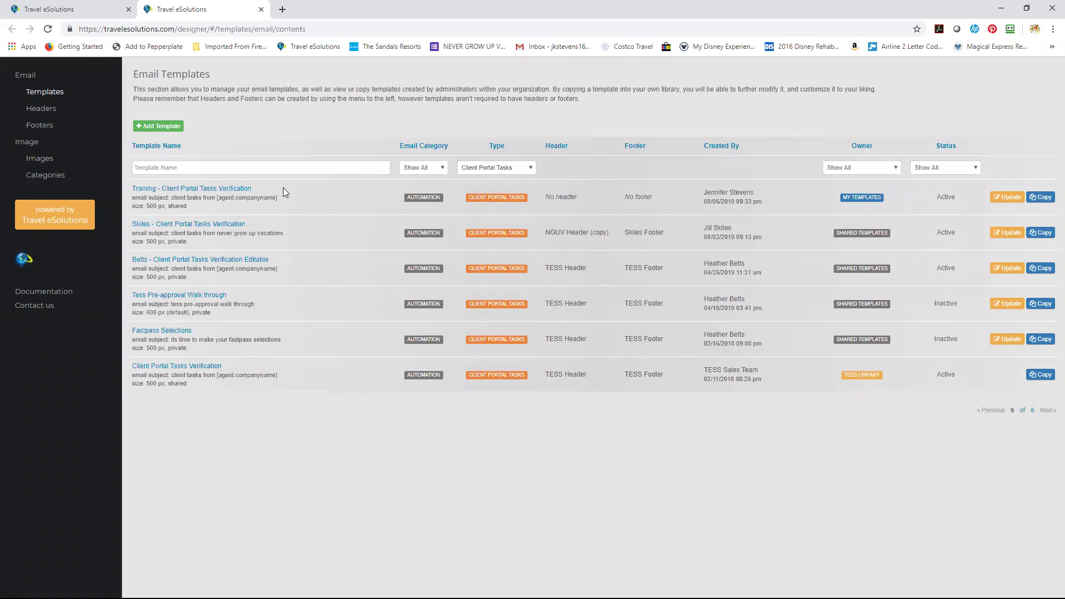
Open 'Training - Client Portal Tasks Verification' from the Email Templates list in the designer.
click(229, 191)
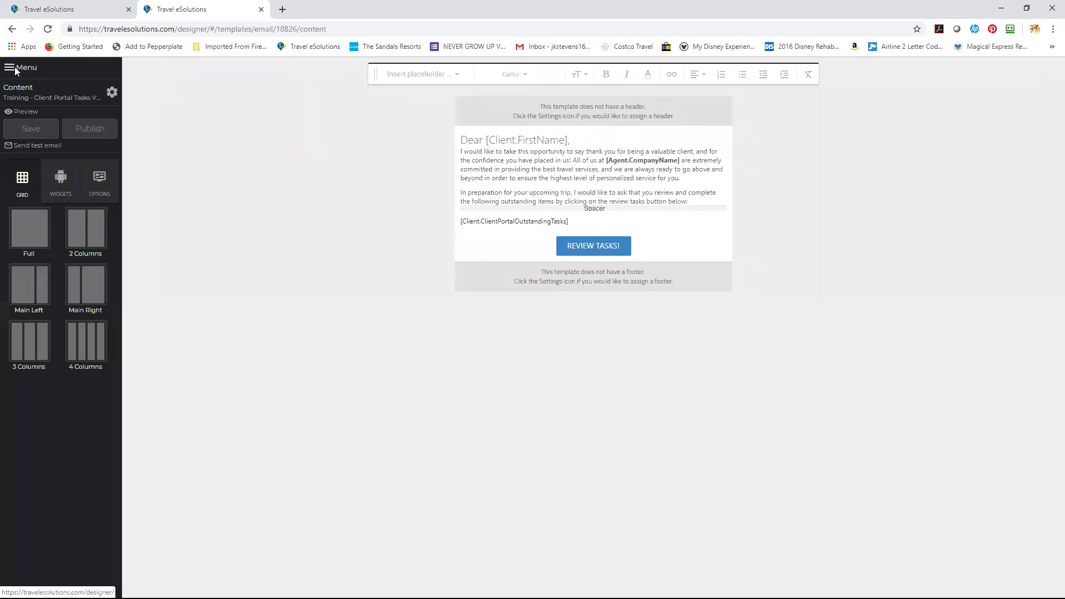
mouse_move(460, 139)
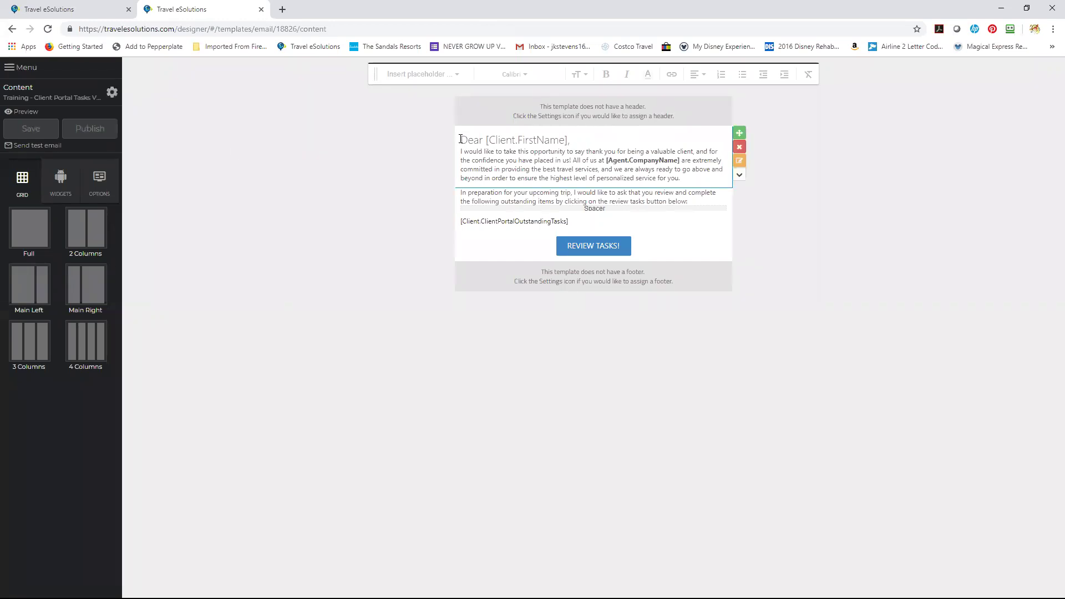
In Content settings, choose NGUV Header as header and TESS Footer (copy) as footer, then apply.
click(111, 93)
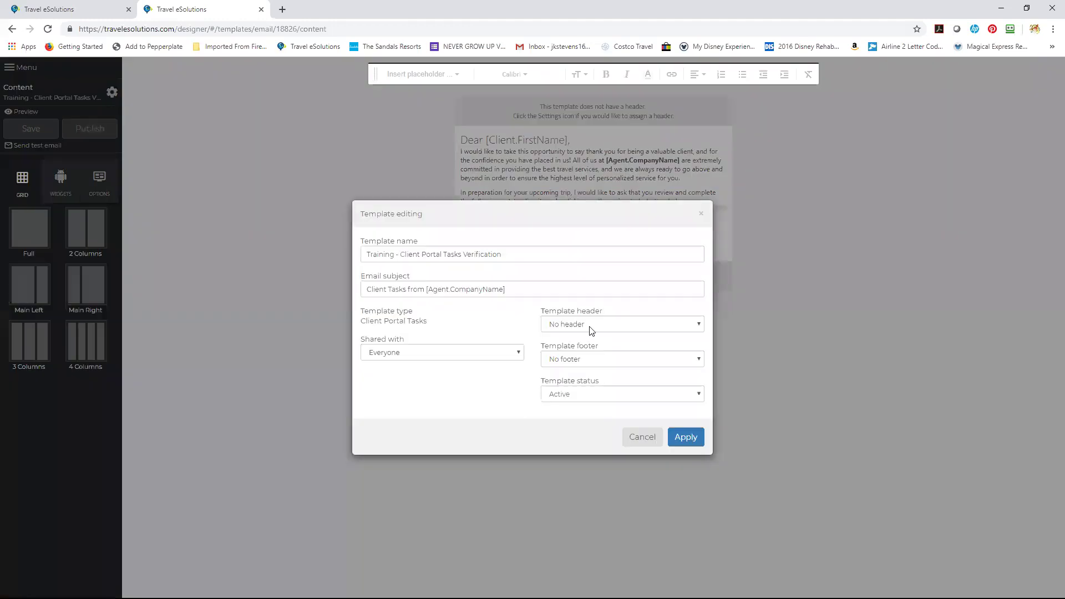
click(592, 327)
click(596, 391)
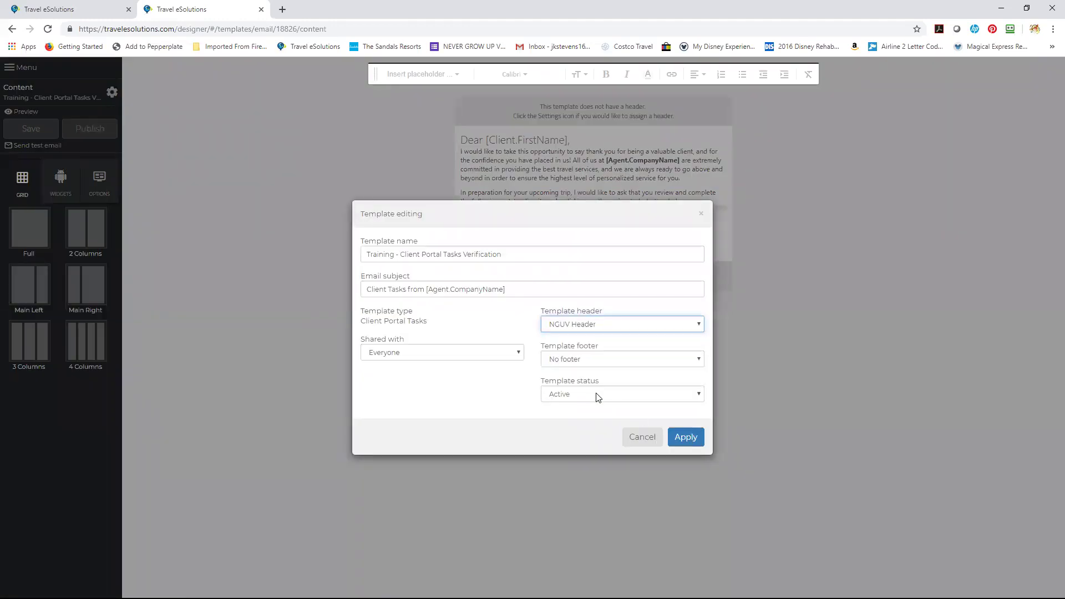
click(636, 358)
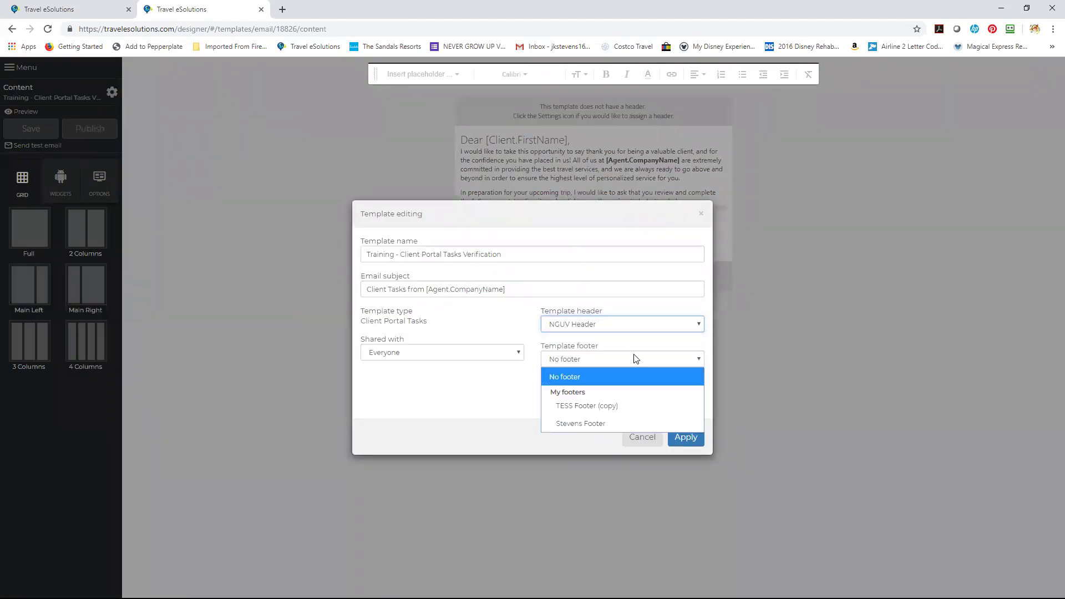
click(633, 405)
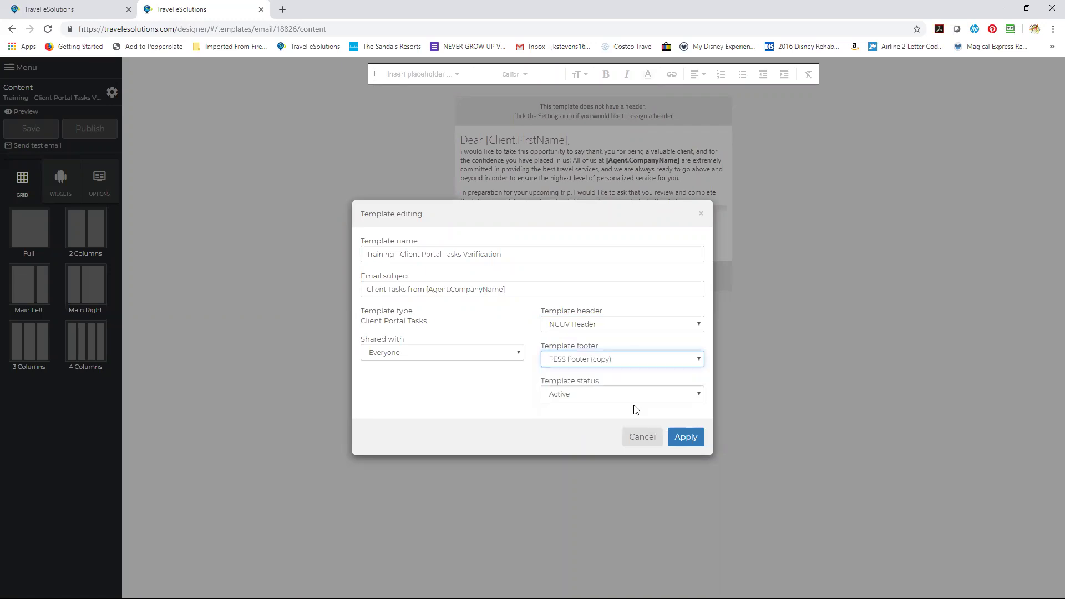
click(688, 438)
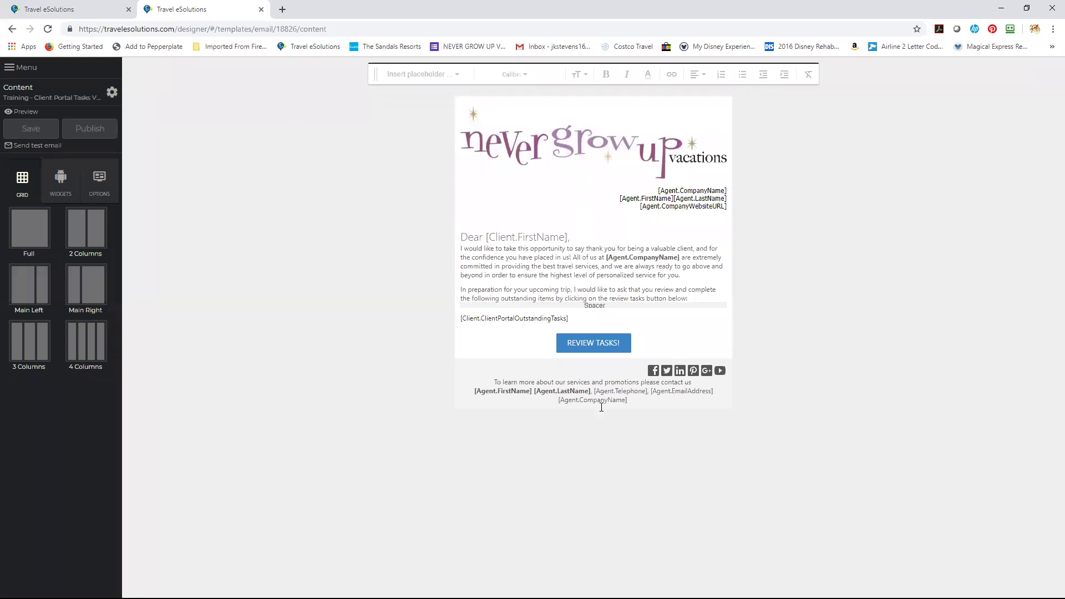
Keep the status Active and switch the template footer to the agent's personal footer.
click(112, 92)
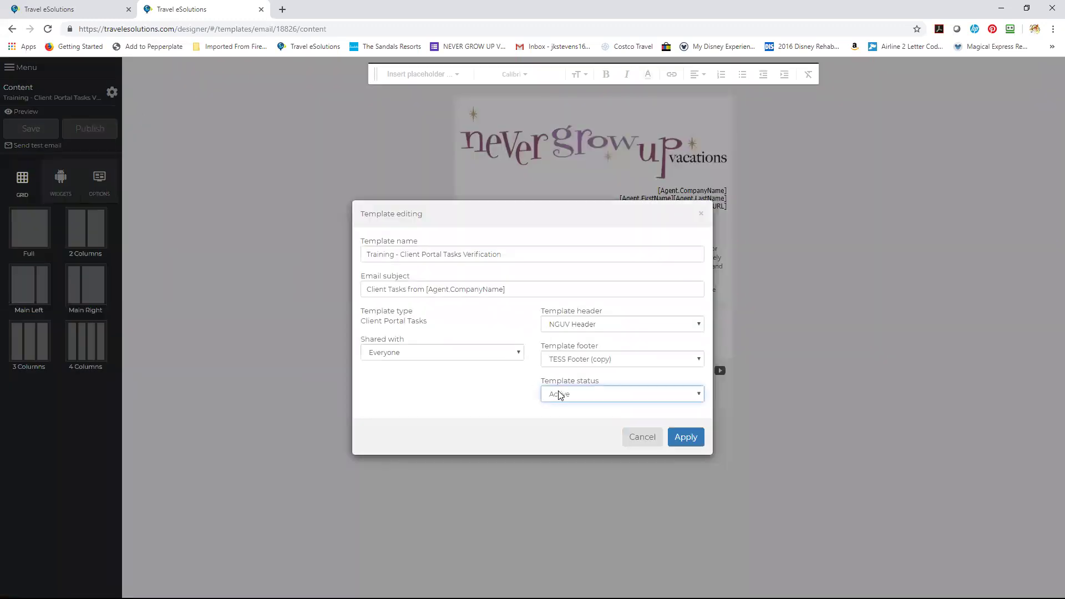
click(560, 396)
click(560, 396)
click(563, 361)
click(577, 423)
click(688, 438)
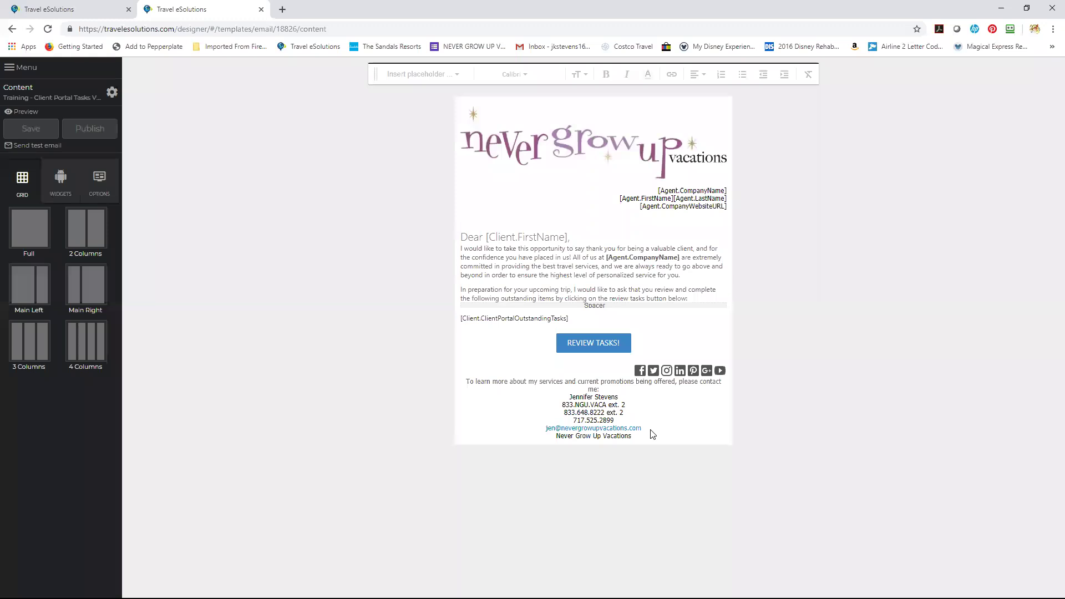
mouse_move(626, 307)
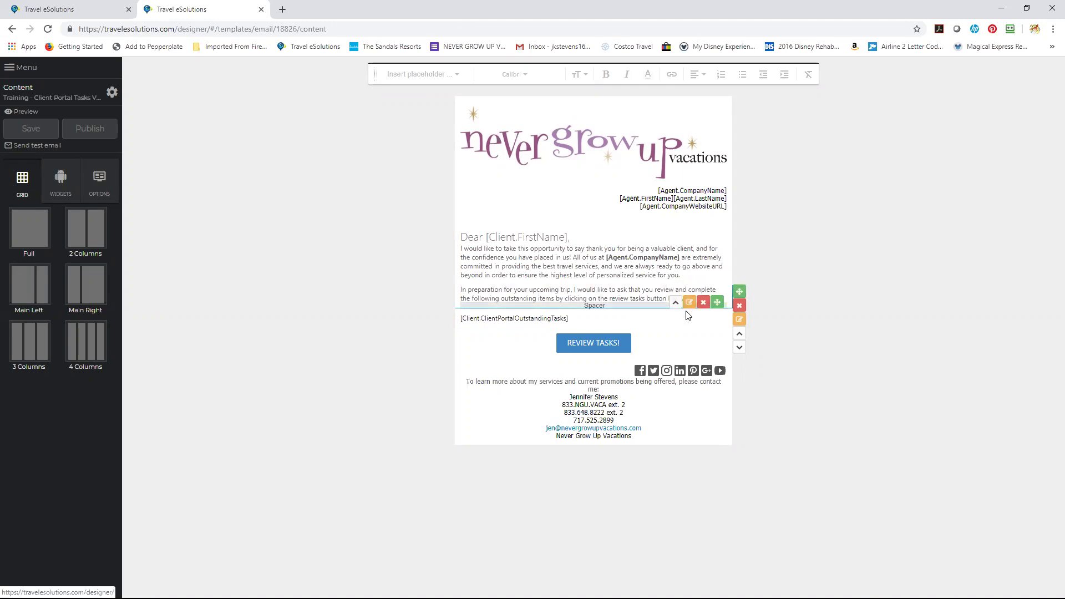
drag(738, 292, 731, 237)
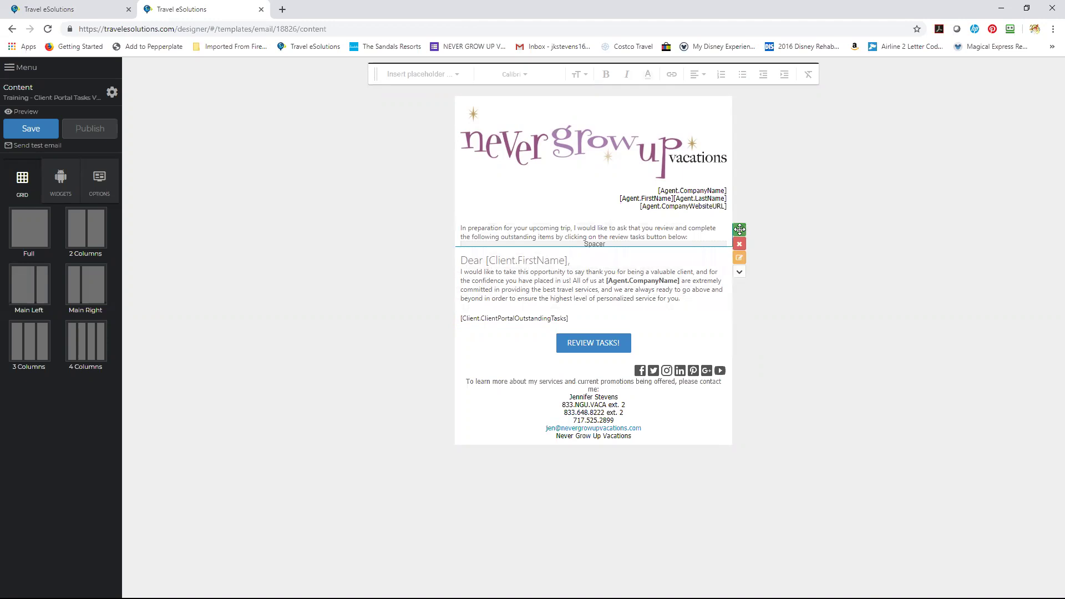
drag(740, 229, 741, 313)
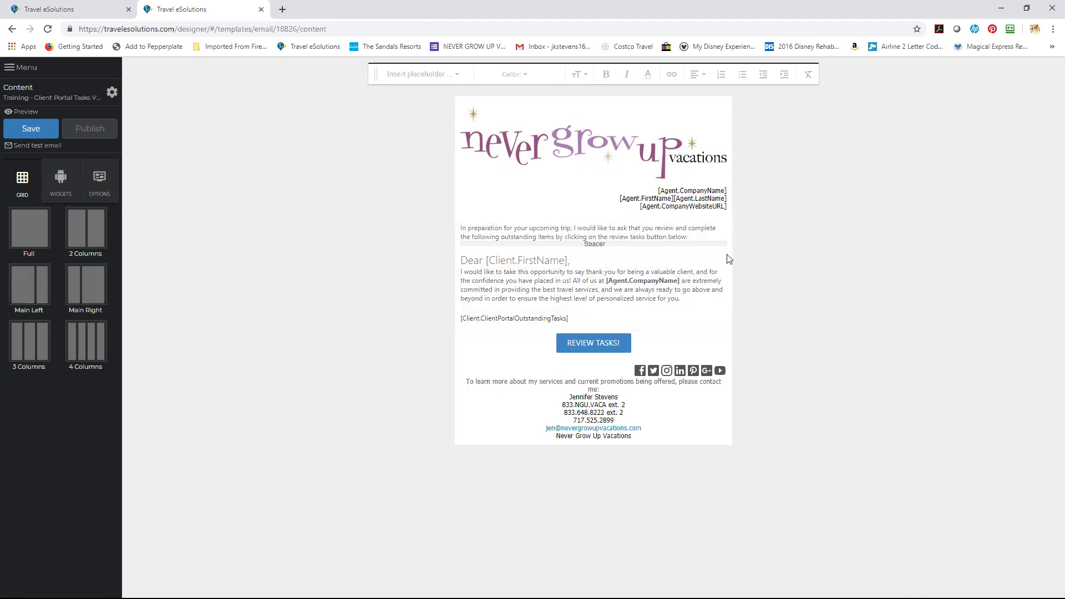
drag(740, 229, 712, 314)
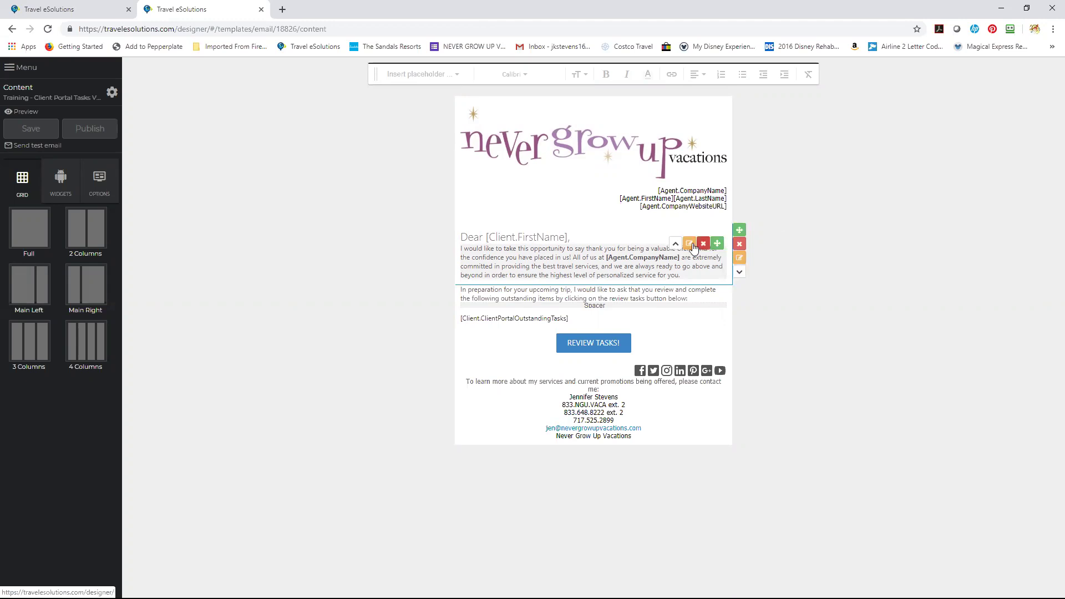
Replace 'travel' with 'concierge' in the greeting paragraph's 'best travel services'.
click(689, 244)
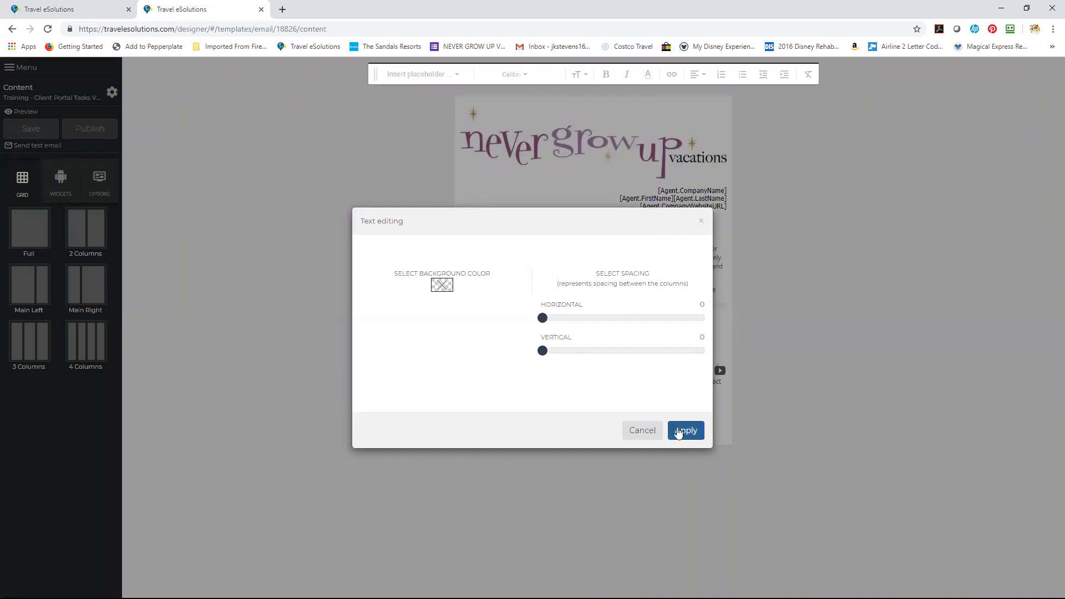
click(686, 431)
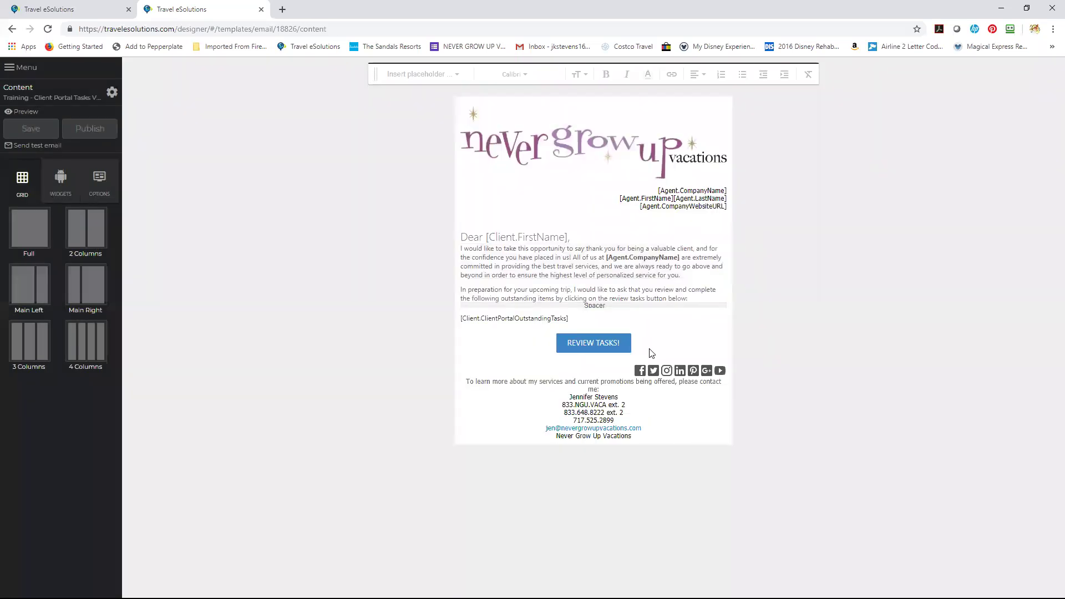
double_click(589, 265)
click(592, 266)
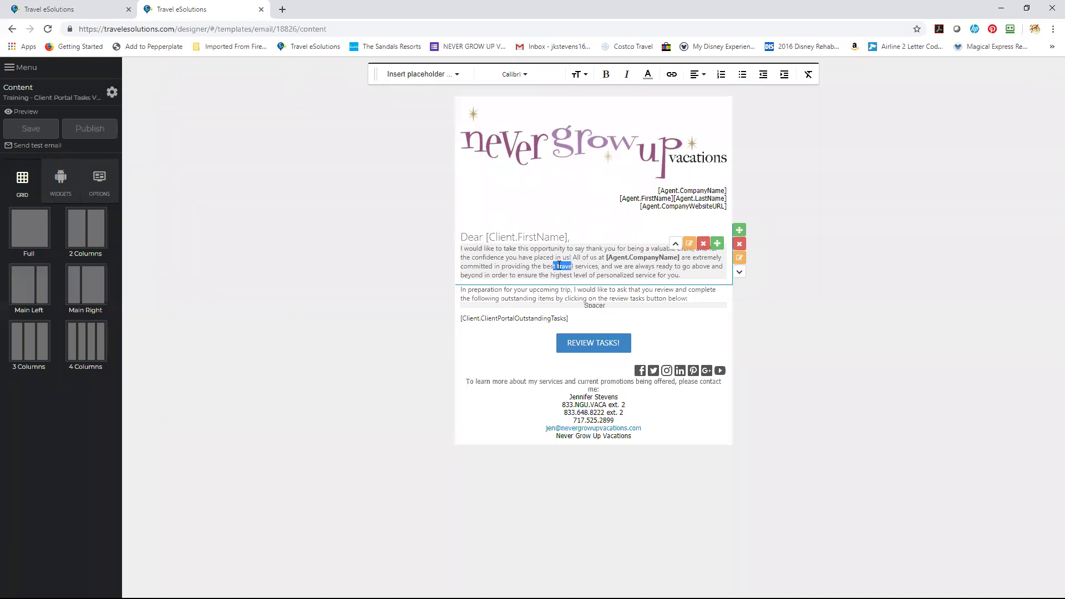
mouse_move(565, 267)
mouse_down()
mouse_move(575, 266)
mouse_move(562, 267)
mouse_up()
key(BackSpace)
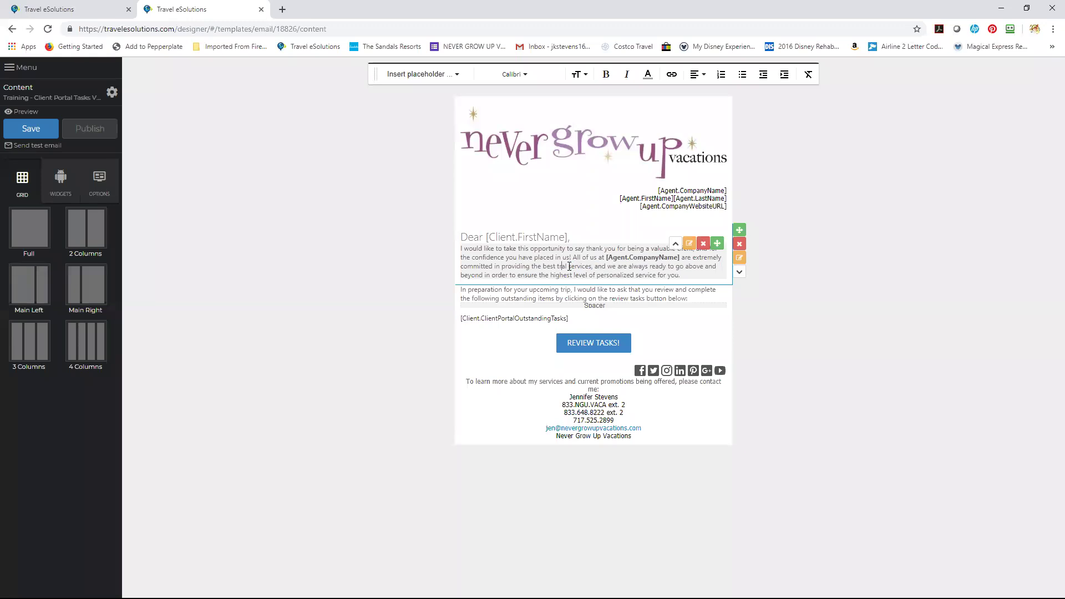
key(BackSpace)
key(BackSpace)
key(BackSpace)
key(BackSpace)
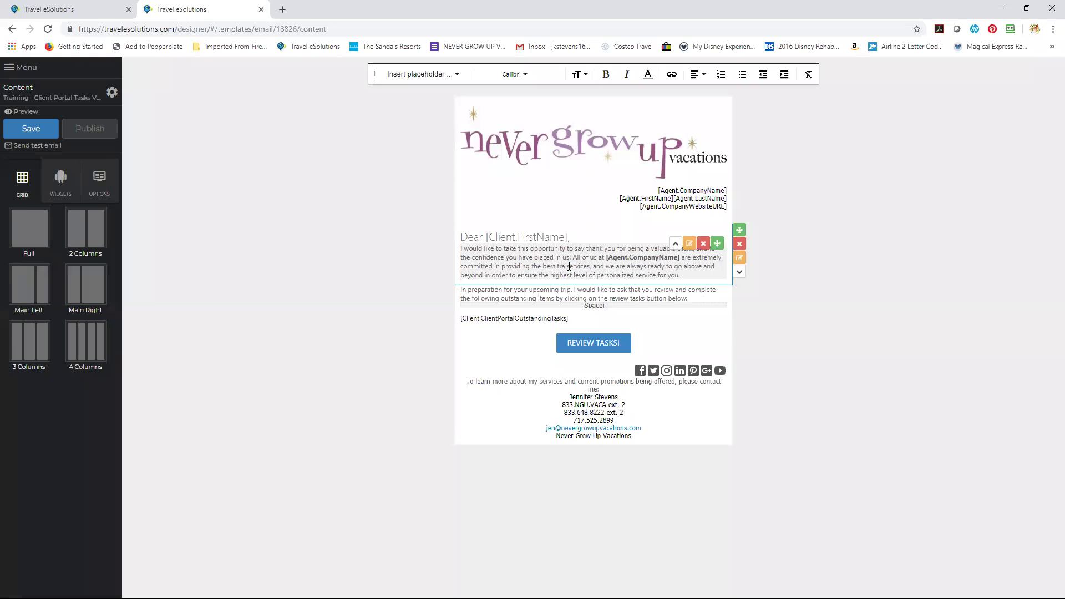
text(cencierge)
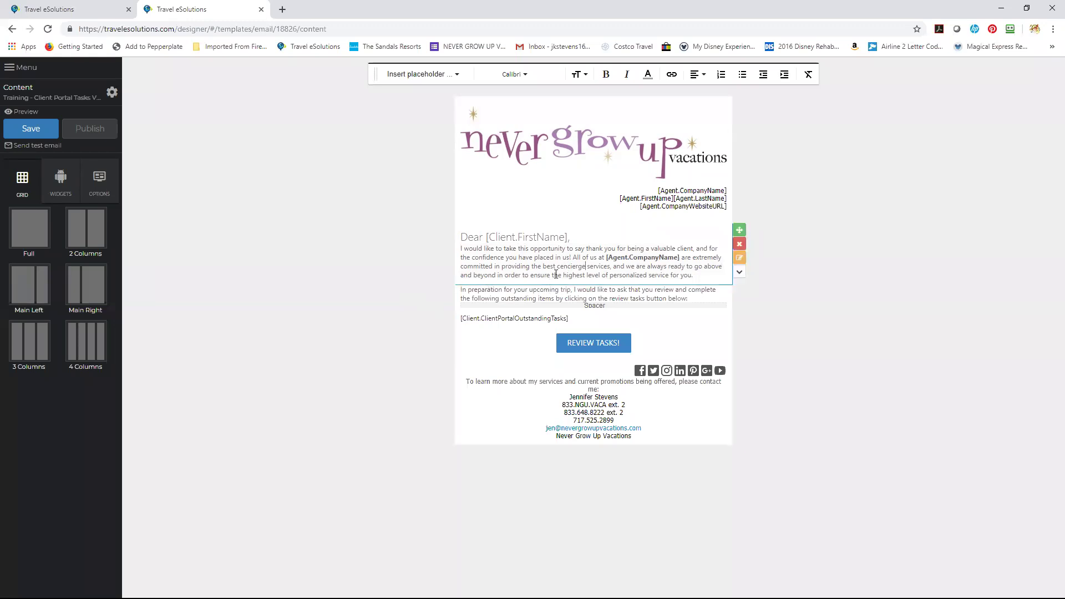
click(564, 268)
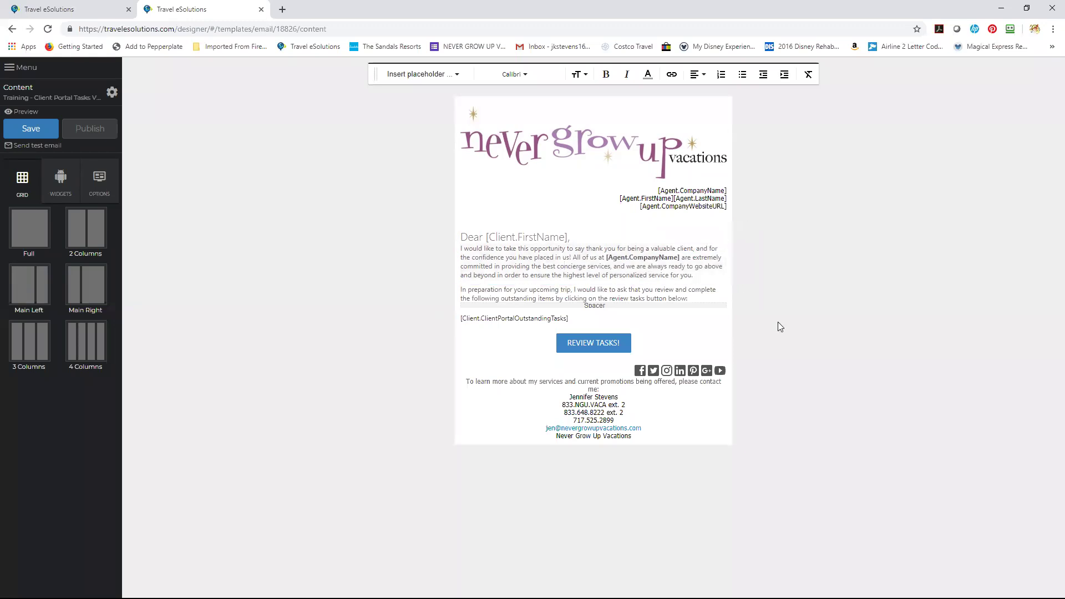
click(444, 77)
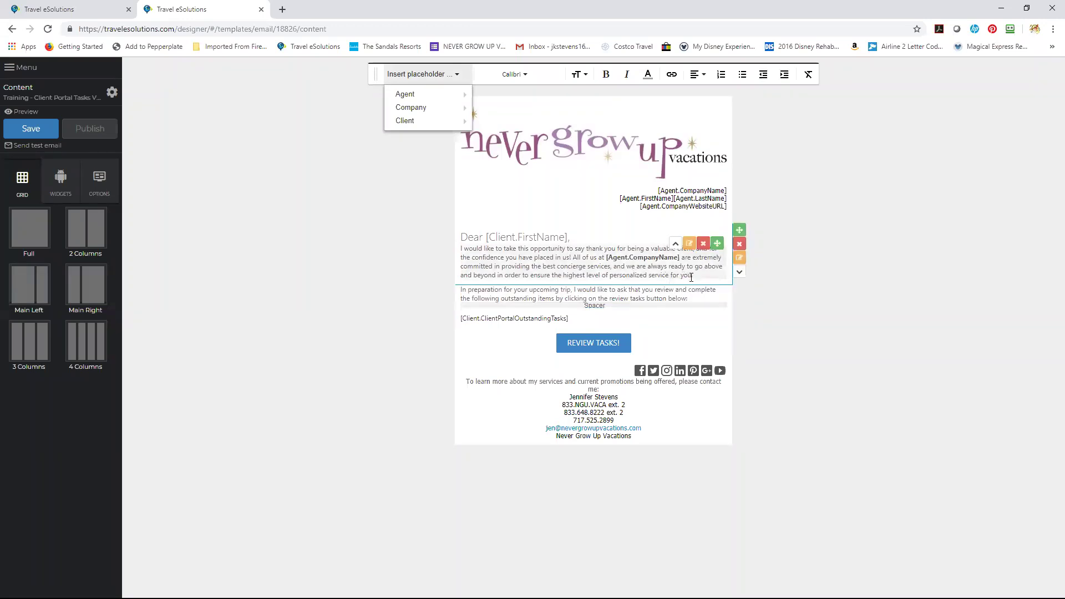
click(695, 277)
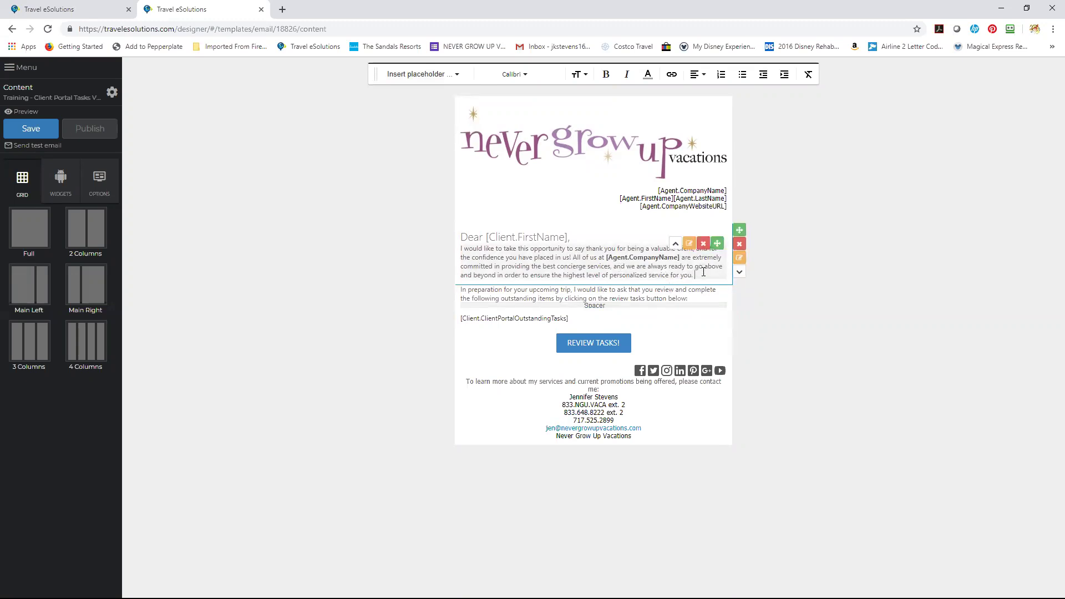
click(427, 74)
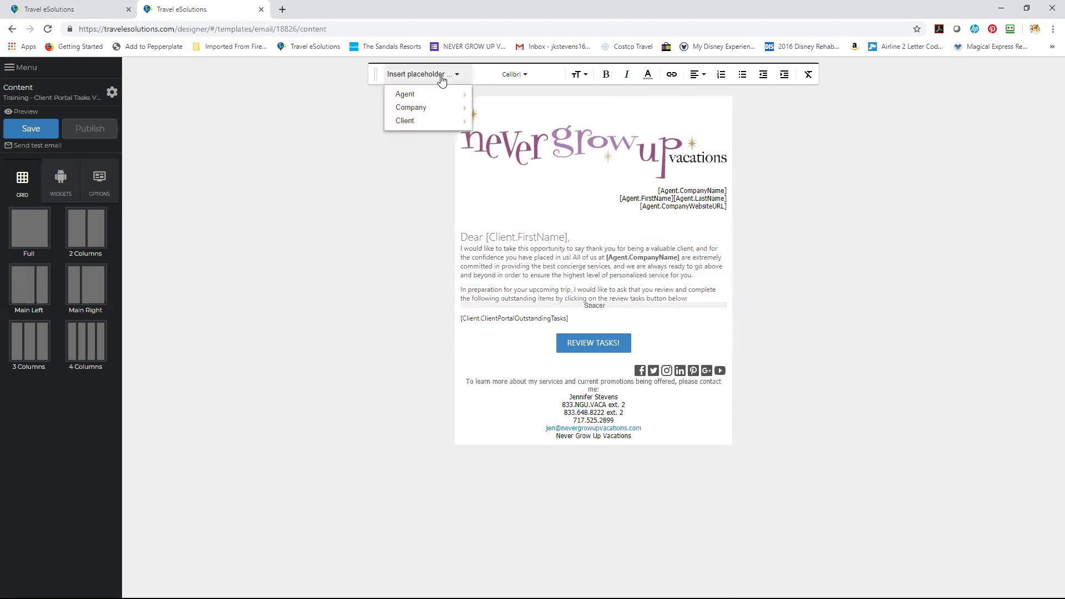
mouse_move(442, 96)
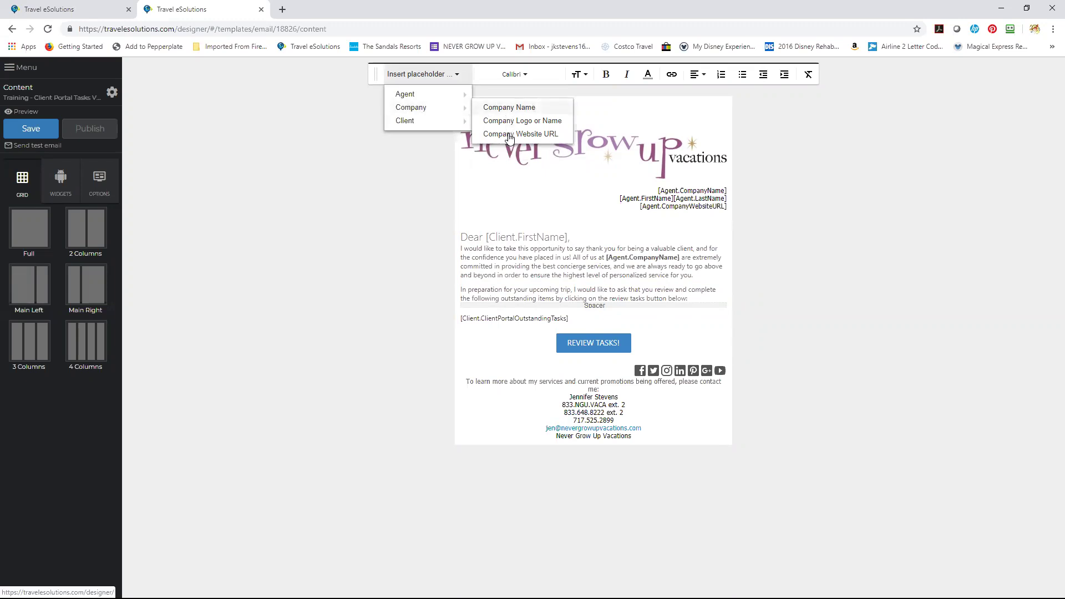
mouse_move(449, 126)
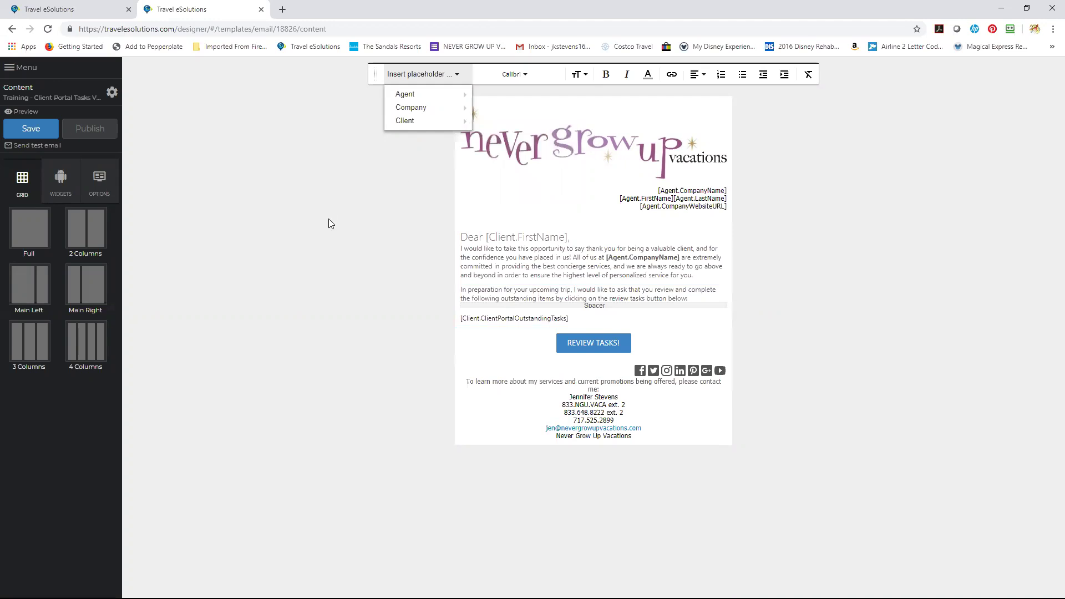
click(345, 283)
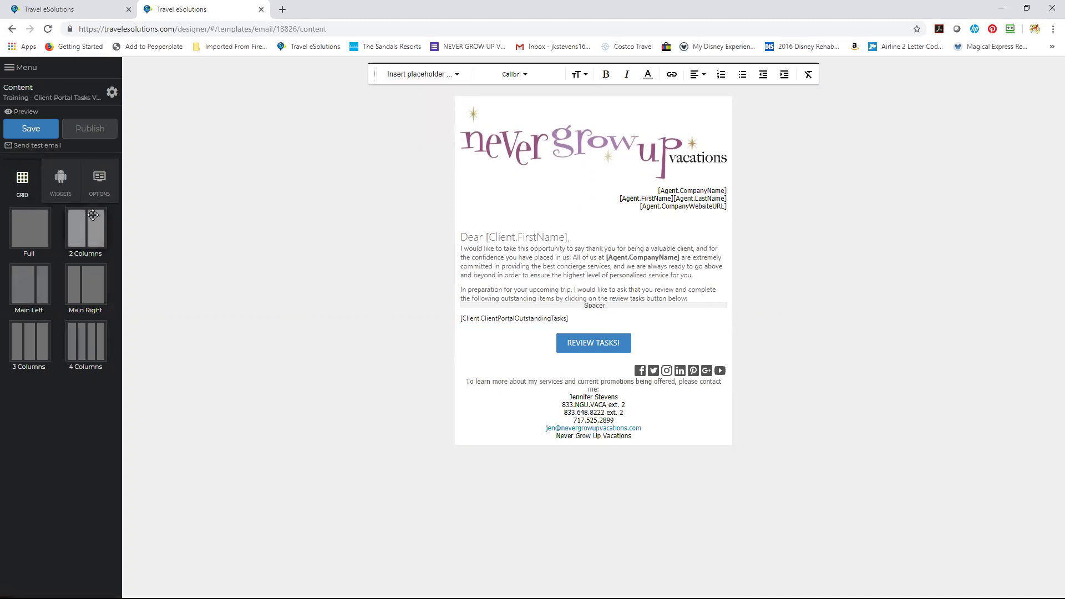
Add a two-column section above REVIEW TASKS! and a four-column section below it.
drag(75, 230, 606, 439)
drag(587, 359, 597, 346)
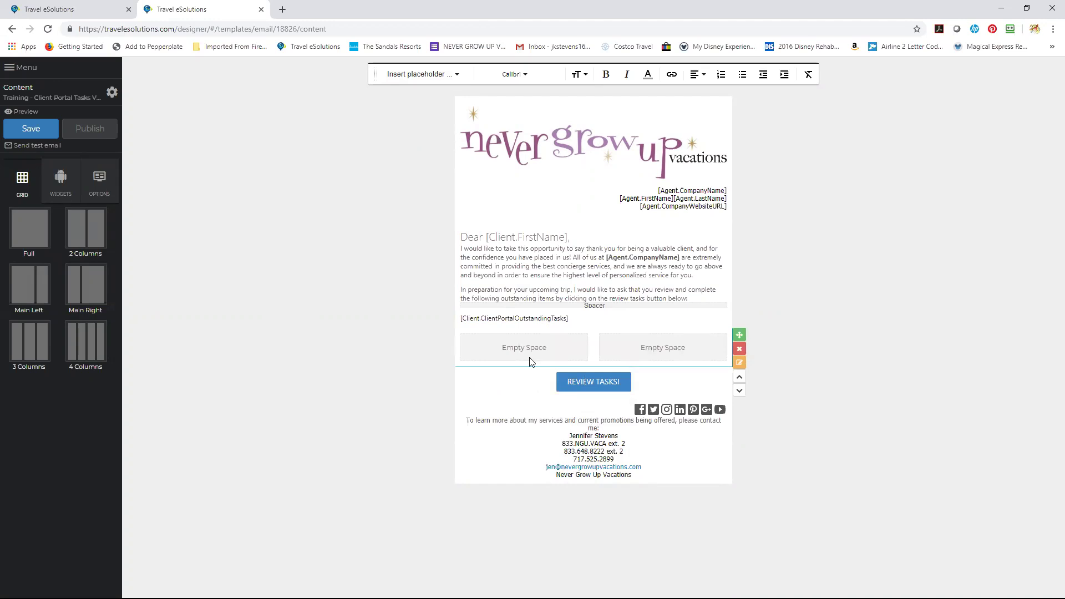
drag(99, 347, 524, 368)
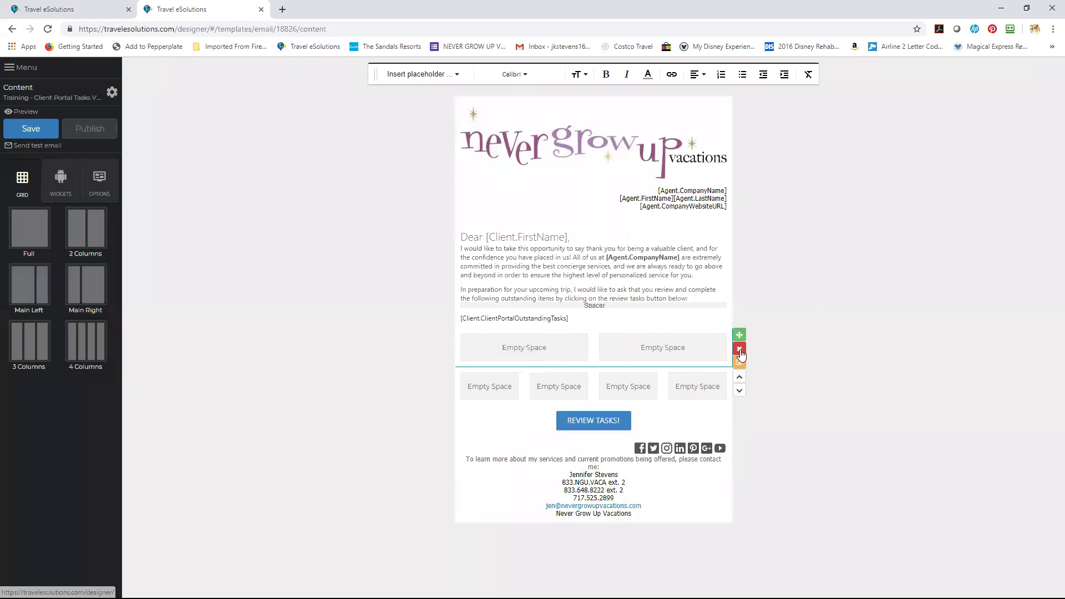
Delete the two-column section, keeping the empty four-column section.
click(739, 350)
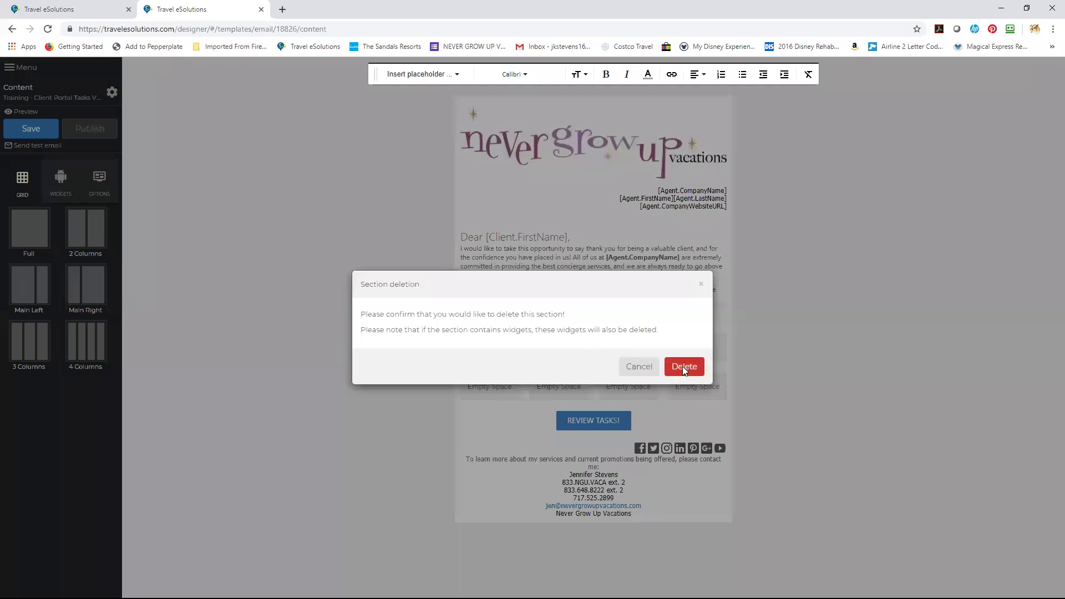
click(682, 366)
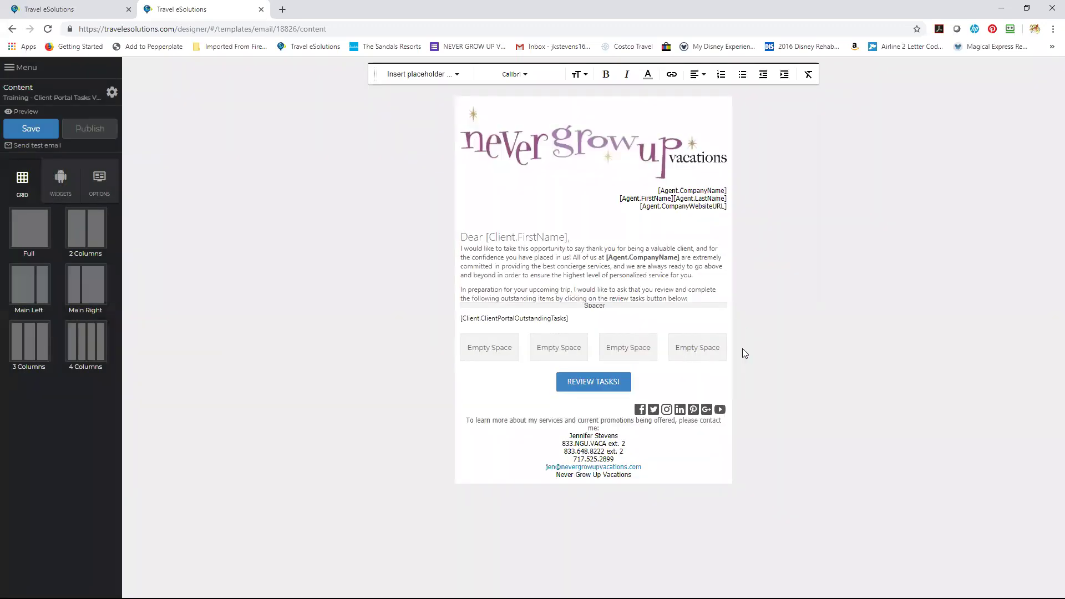
click(740, 348)
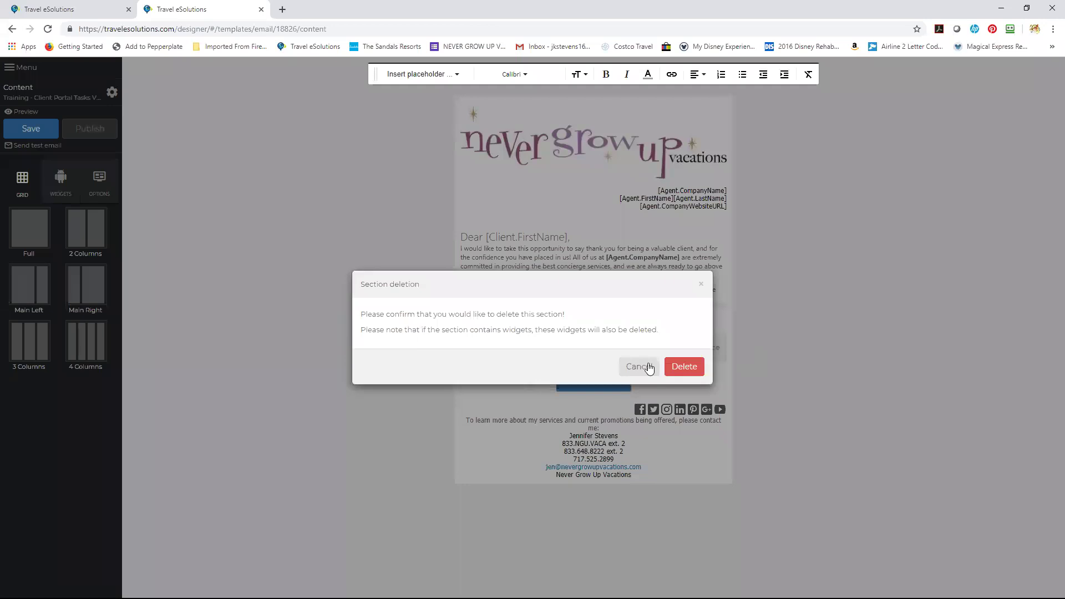
click(647, 366)
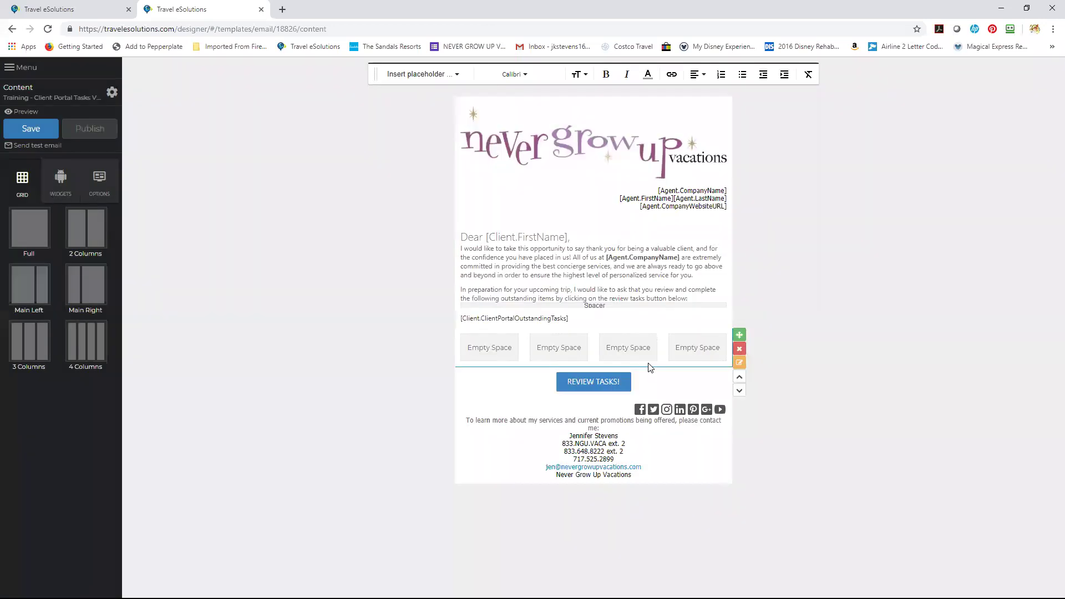
Show the WIDGETS list, add a Social icons row above REVIEW TASKS!, then remove it.
click(62, 177)
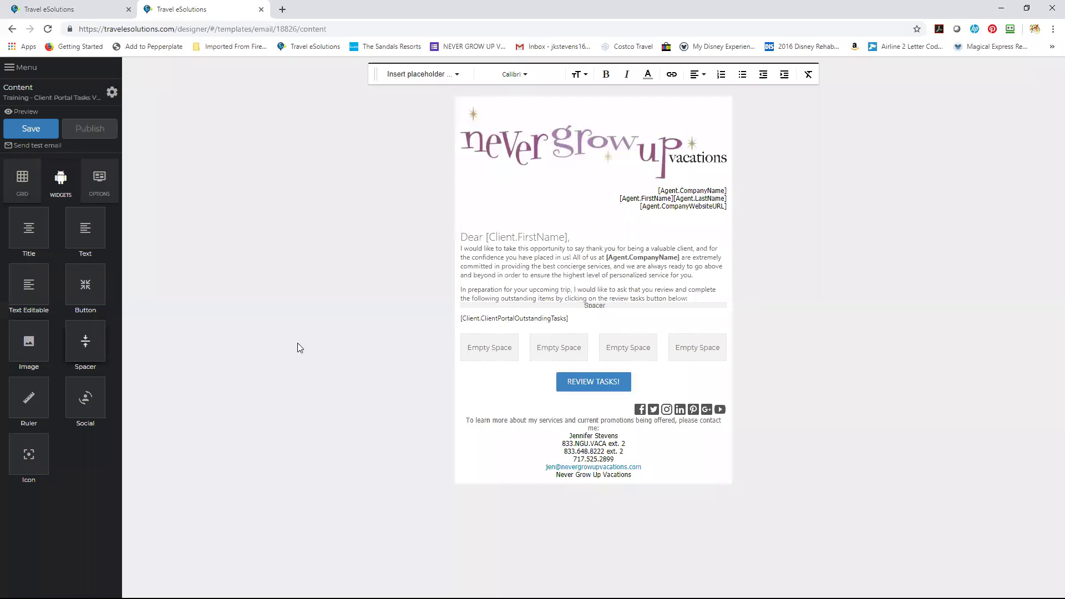
mouse_move(569, 309)
drag(95, 402, 488, 388)
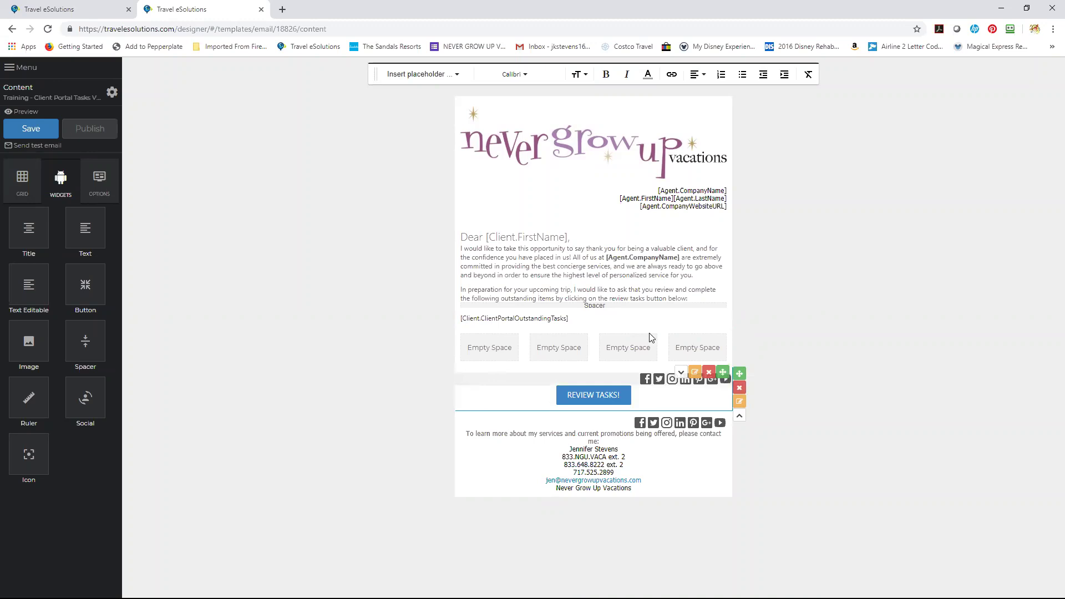
click(708, 373)
click(688, 358)
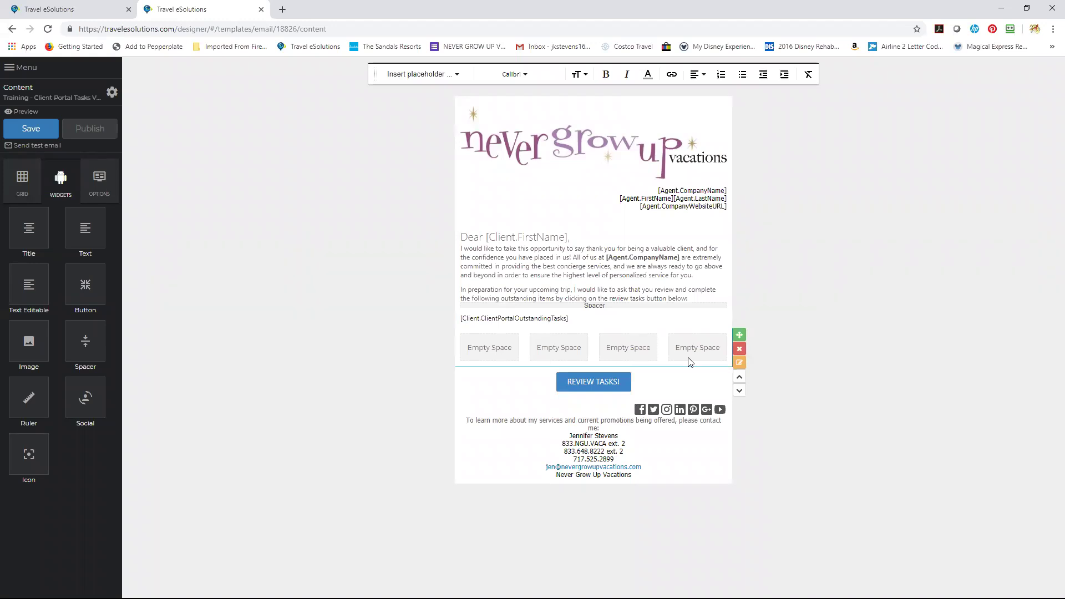
Drop an Image widget above the Dear [Client.FirstName] greeting and open its Image editing dialog.
drag(29, 345, 574, 223)
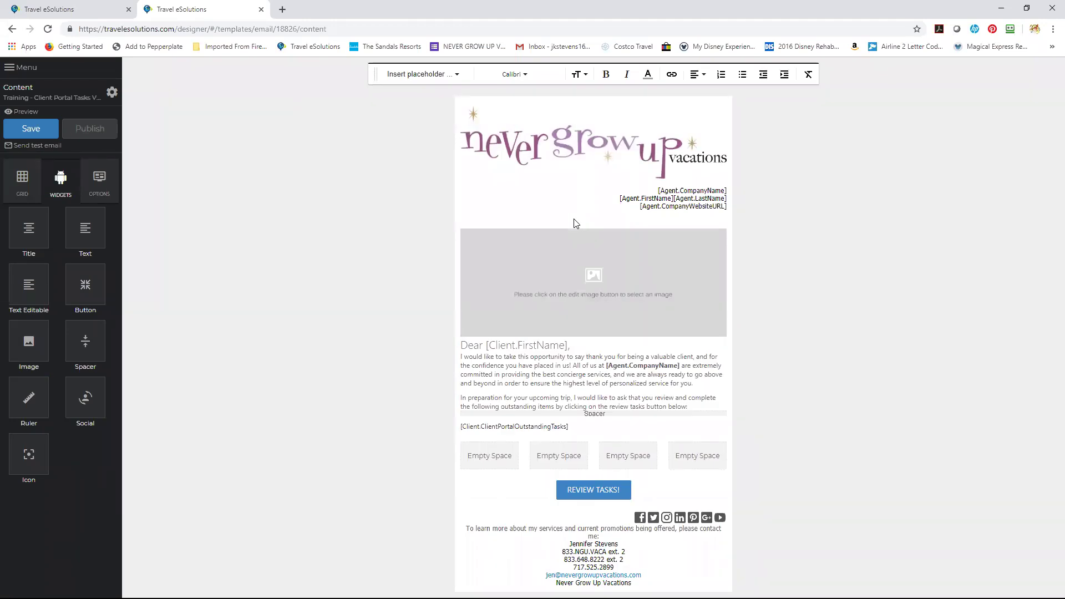
mouse_move(599, 299)
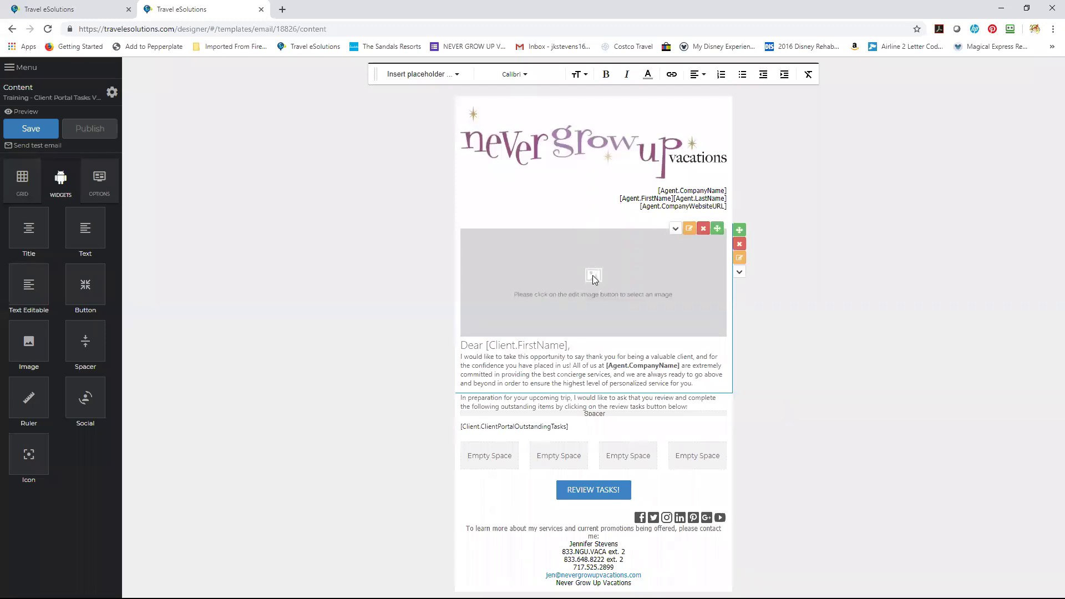
click(689, 229)
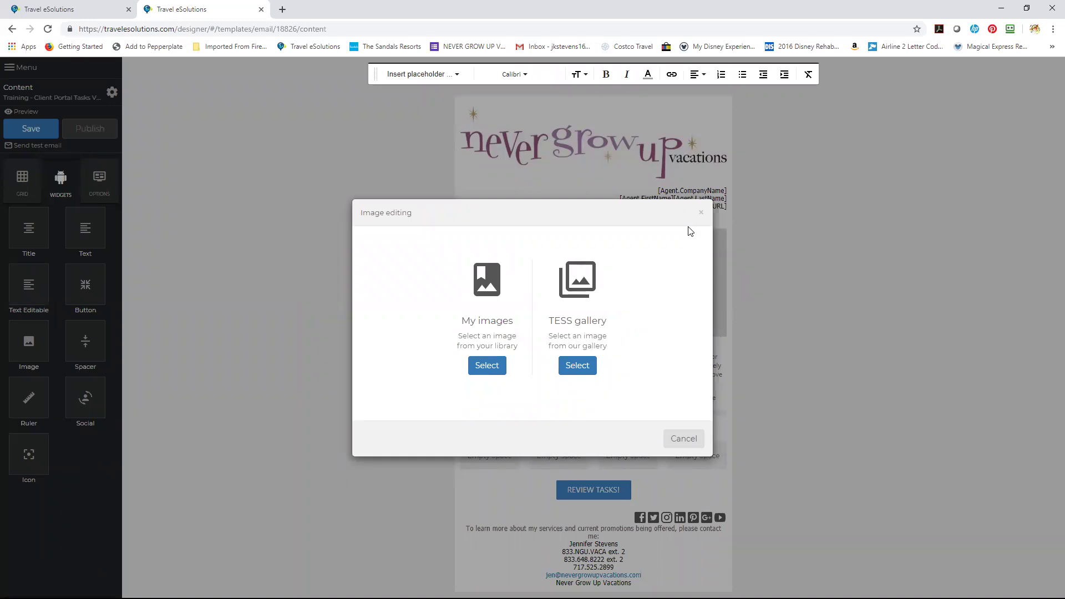
Open the My images library and scroll through the current gallery page.
click(587, 372)
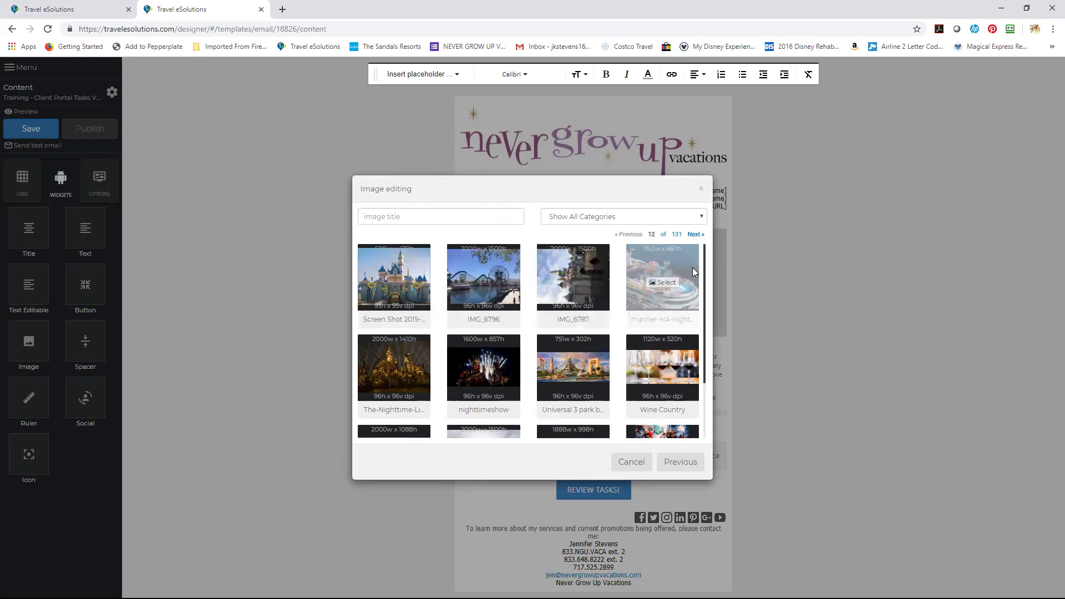
drag(704, 277, 704, 311)
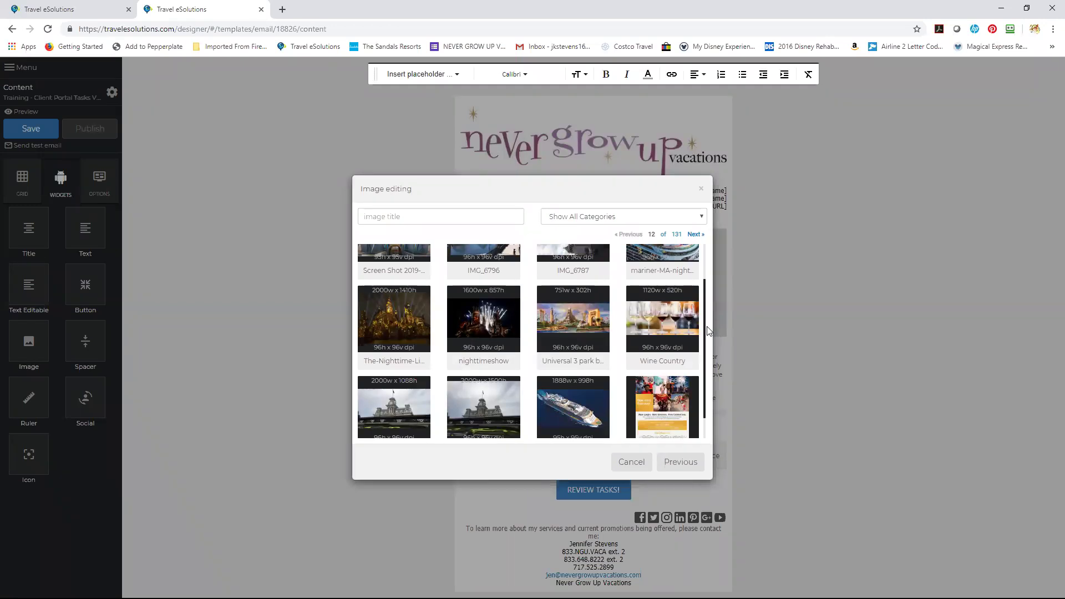
scroll(708, 332, down, 1)
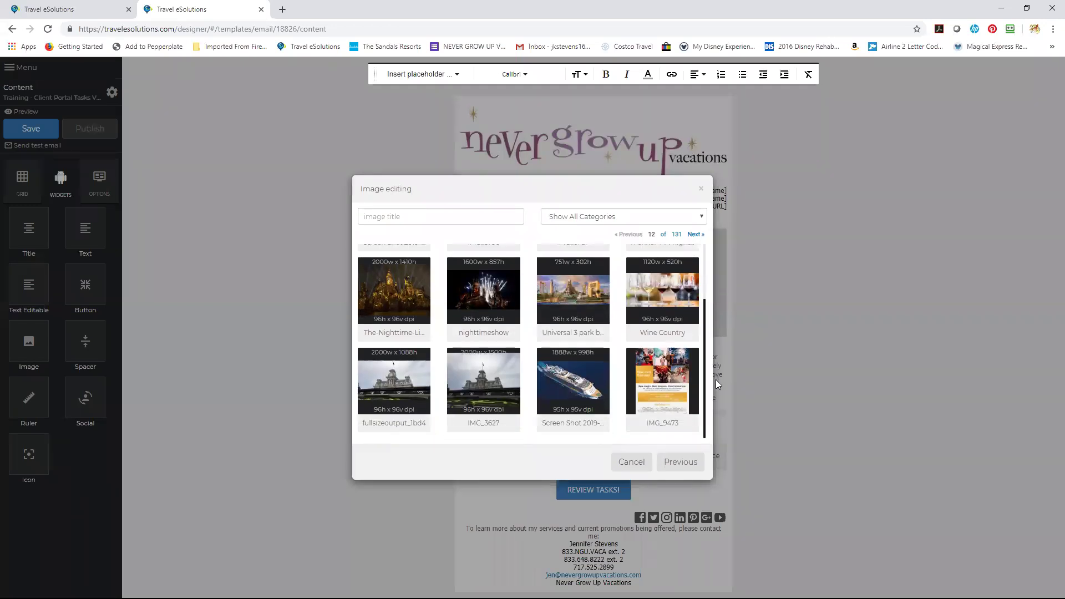
scroll(713, 293, up, 2)
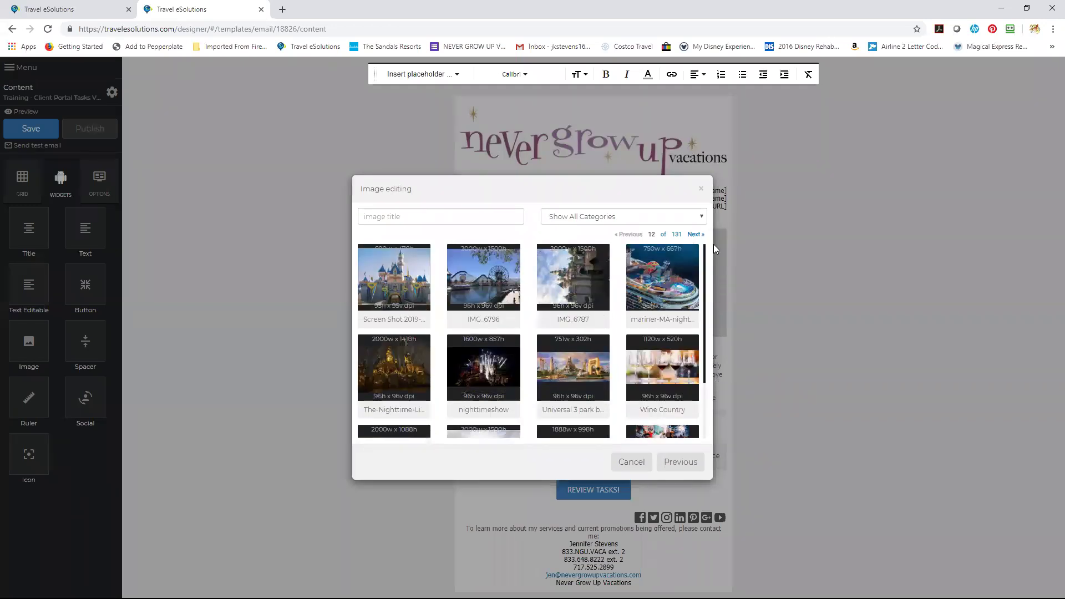
scroll(710, 255, down, 2)
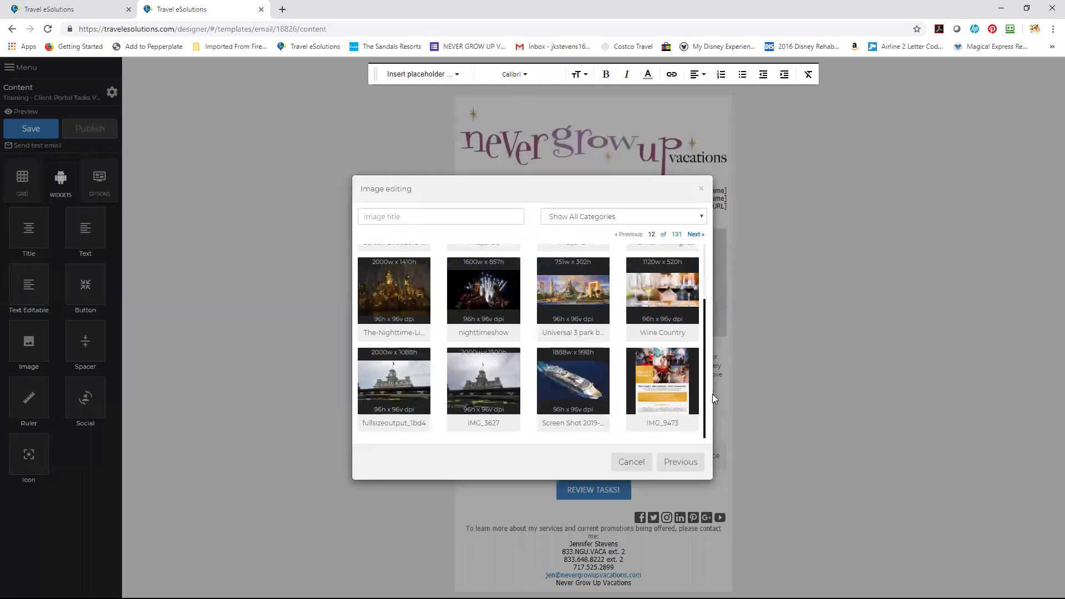
scroll(707, 332, up, 2)
scroll(707, 369, down, 2)
Page forward twice through the gallery to page 36 of 131.
mouse_move(682, 379)
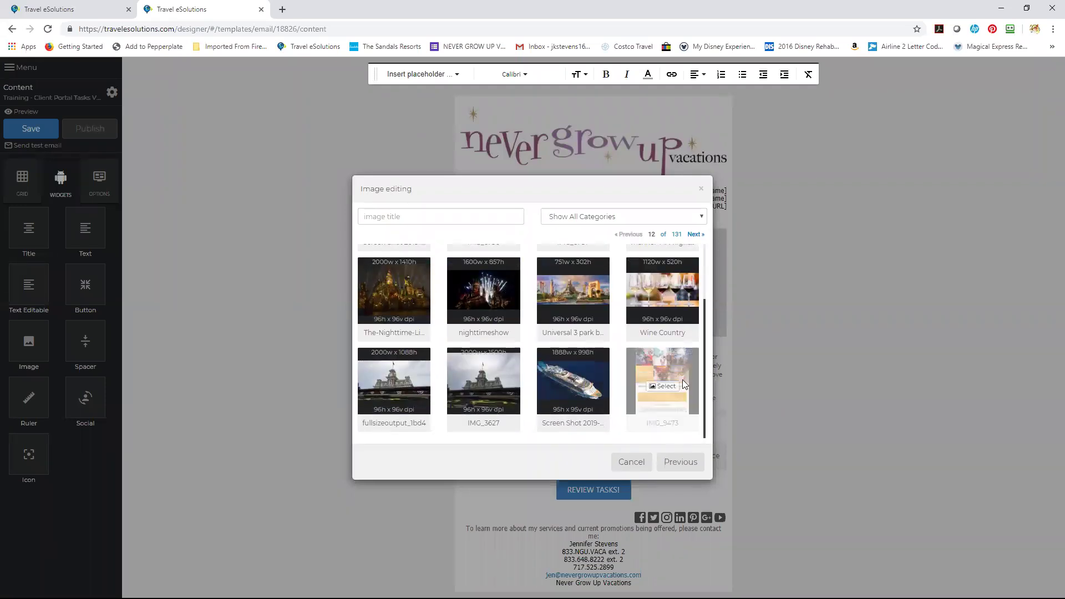
click(696, 234)
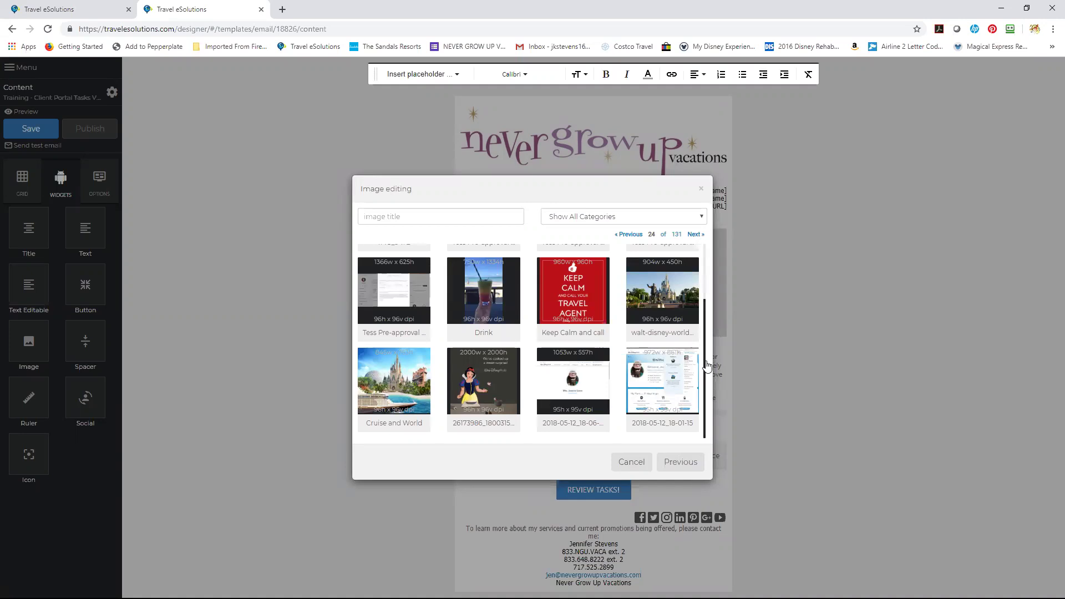
drag(704, 369, 699, 253)
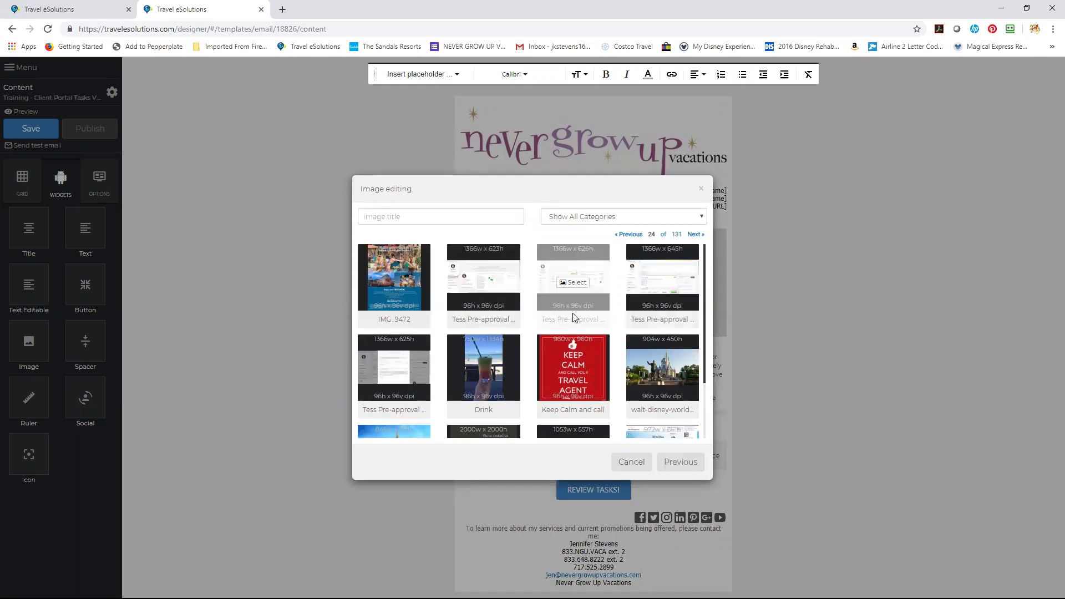
drag(704, 299, 710, 356)
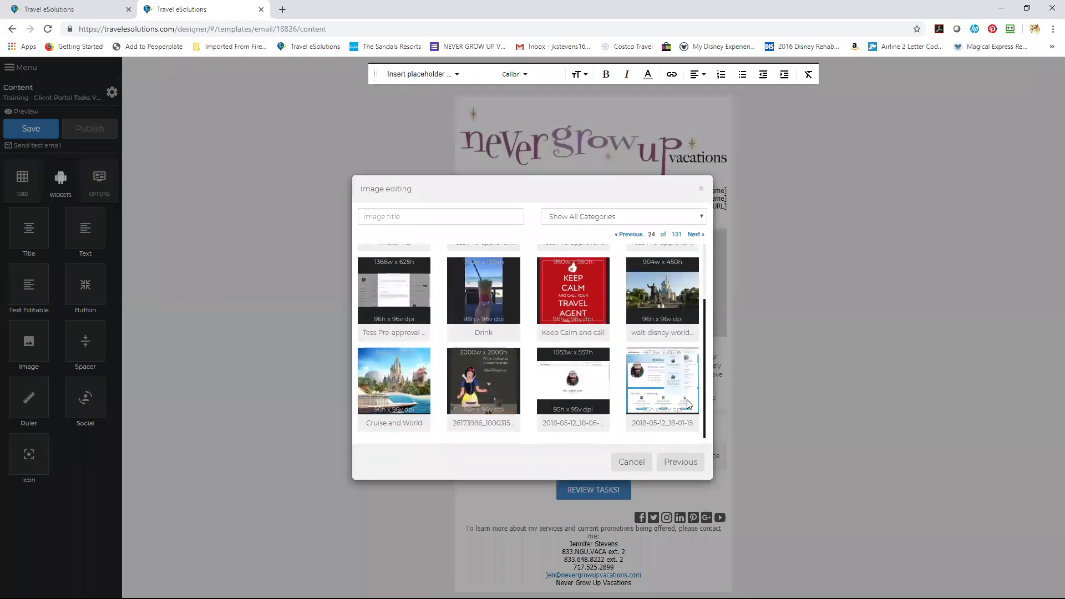
click(695, 234)
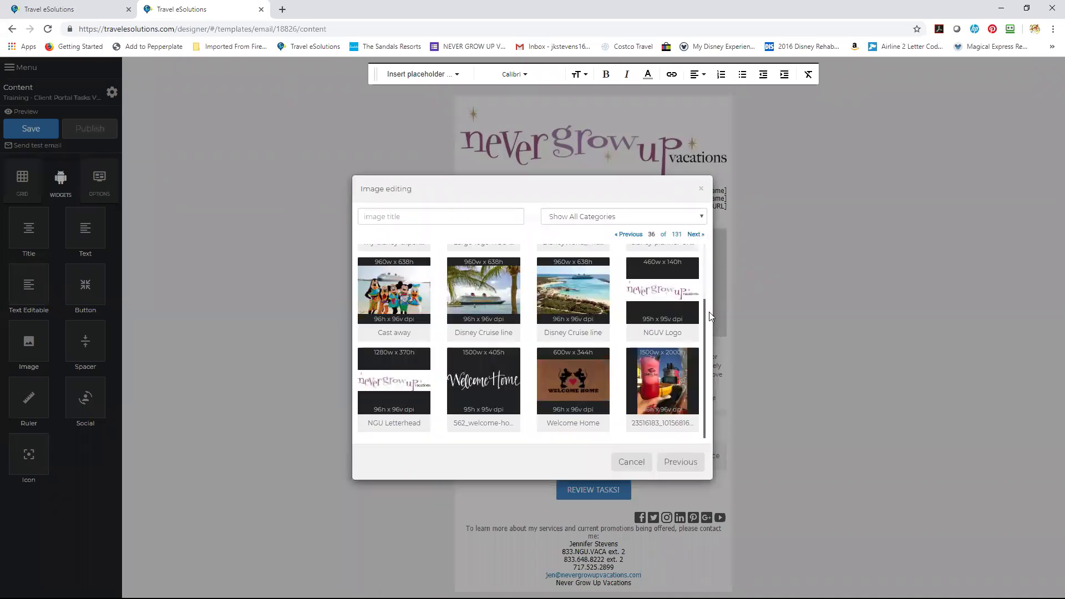
drag(704, 293, 705, 273)
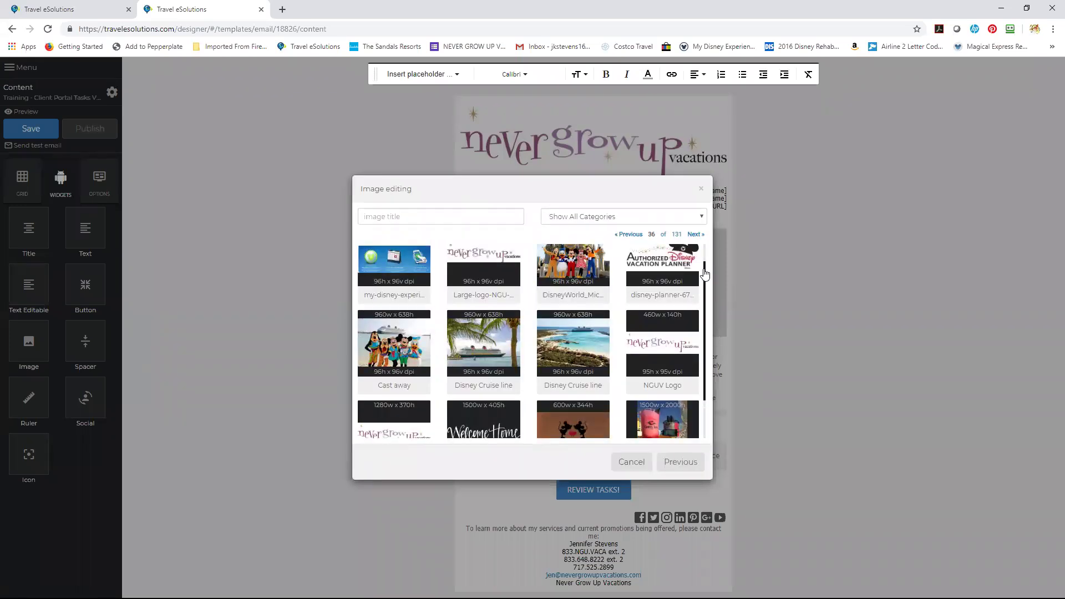
drag(705, 324, 704, 276)
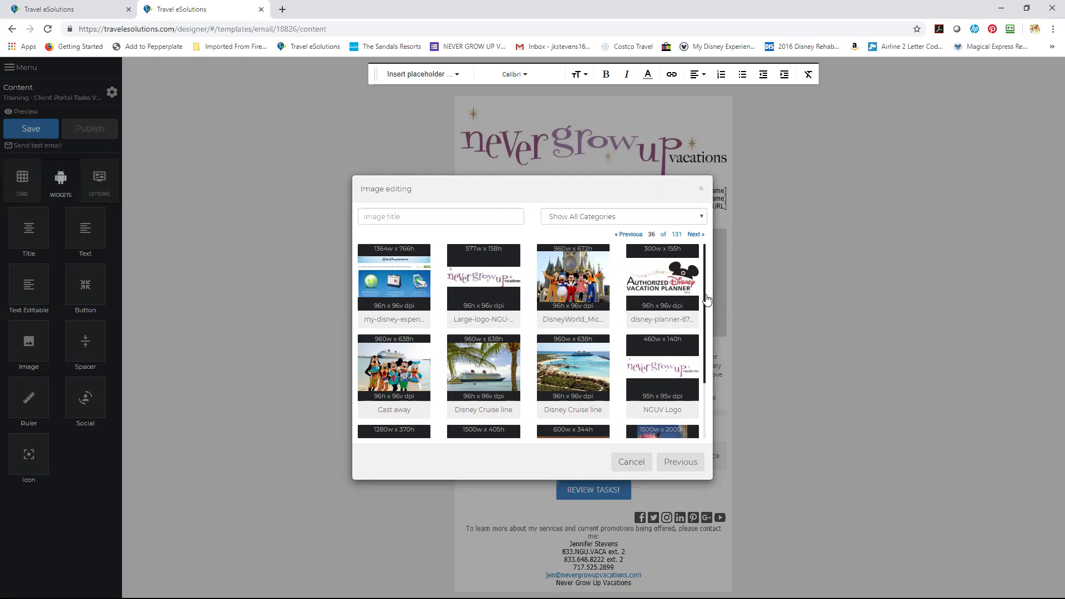
mouse_move(652, 278)
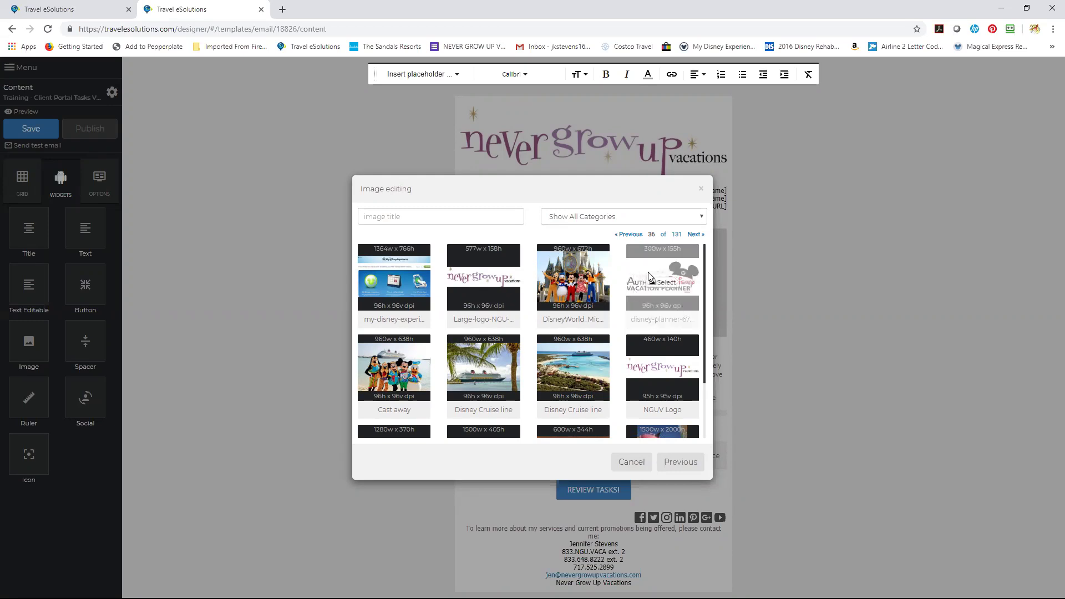
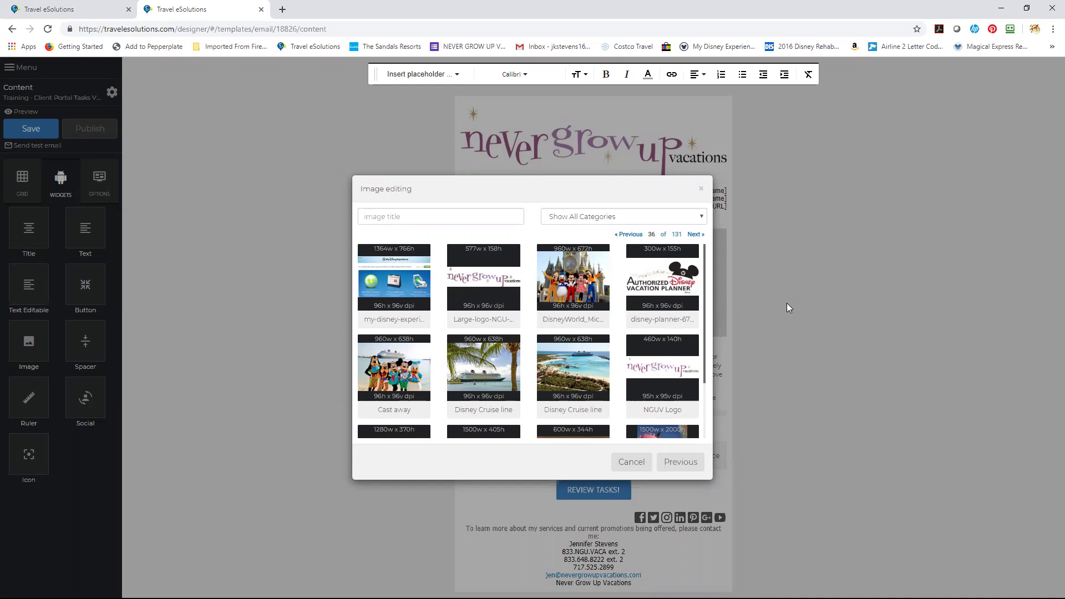
Pick the Cast away beach photo from the gallery and apply it to the email.
mouse_move(672, 263)
drag(704, 316, 710, 393)
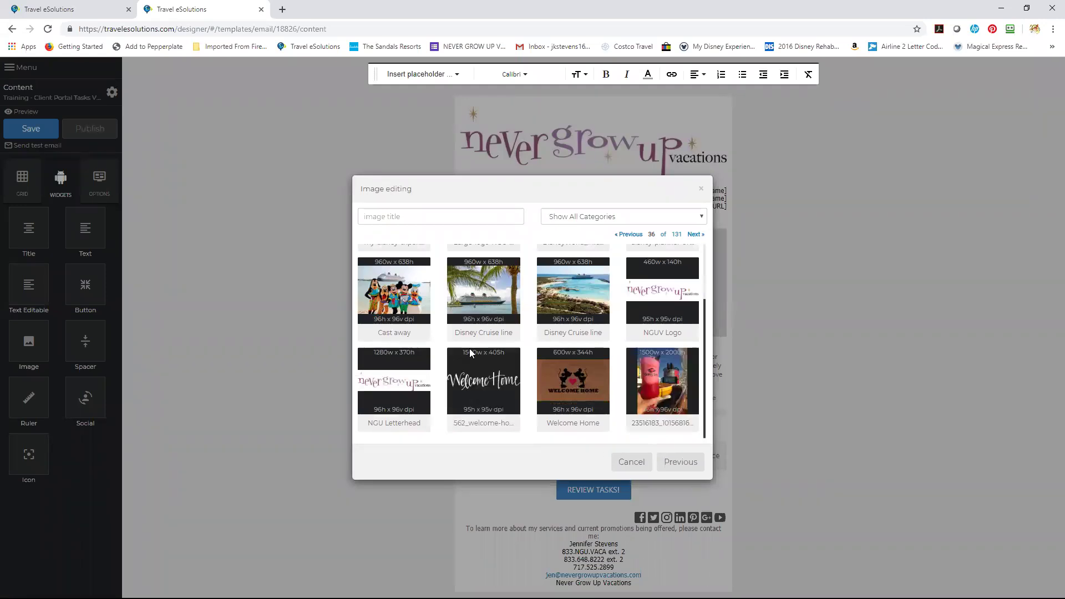
click(400, 296)
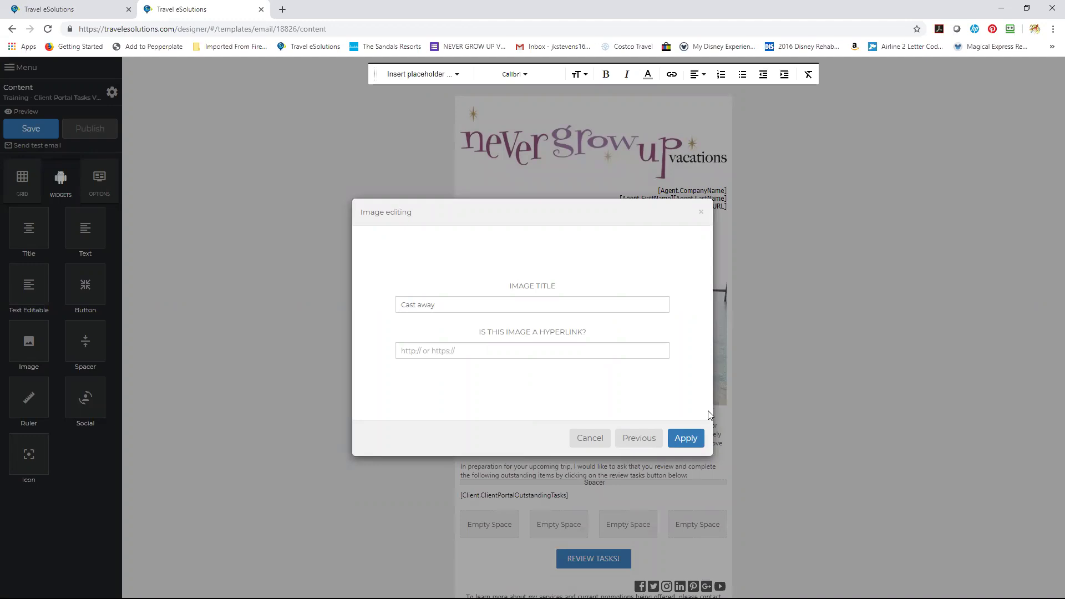
click(686, 438)
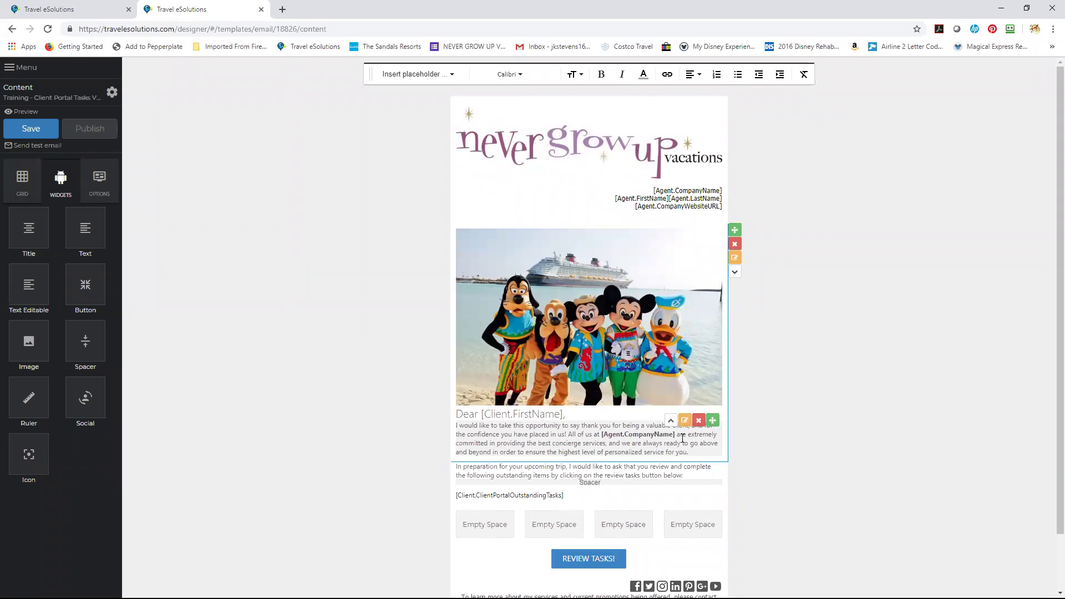
Show the template-wide options and preview the email at desktop size.
click(100, 176)
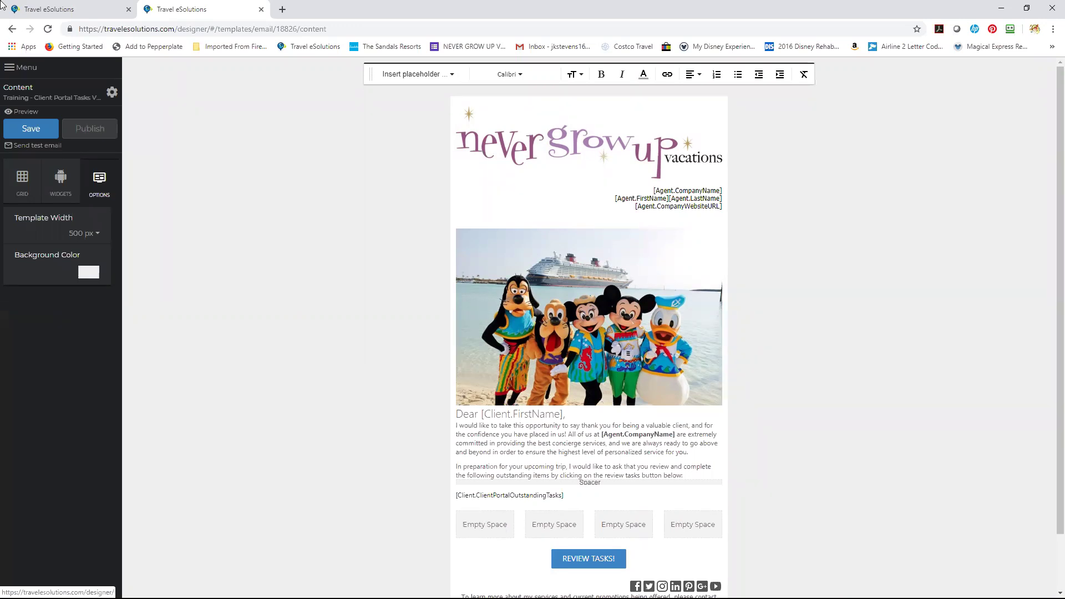
click(30, 110)
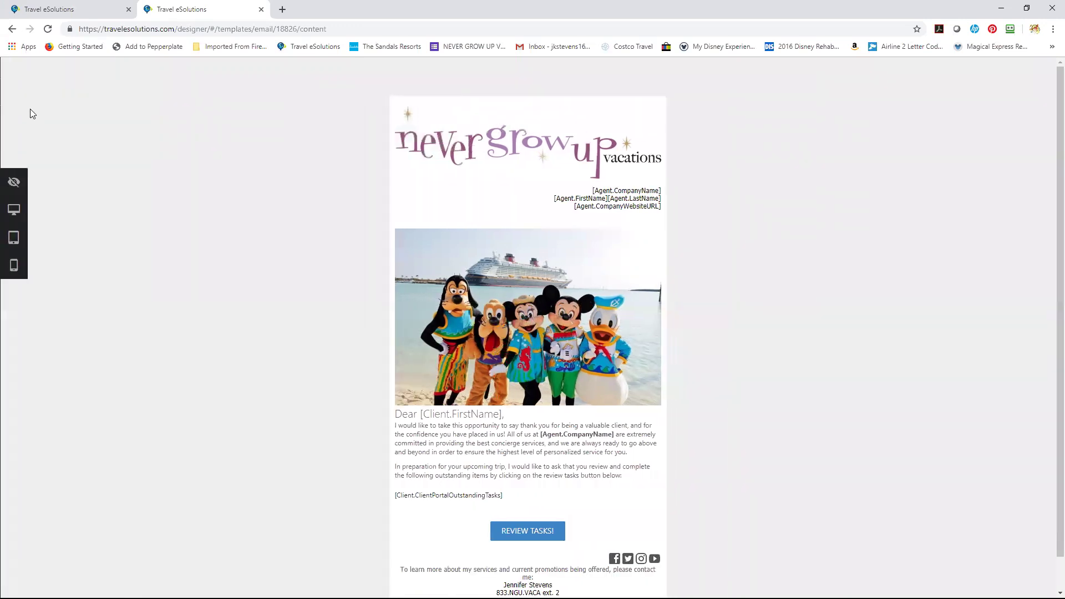
scroll(30, 113, down, 1)
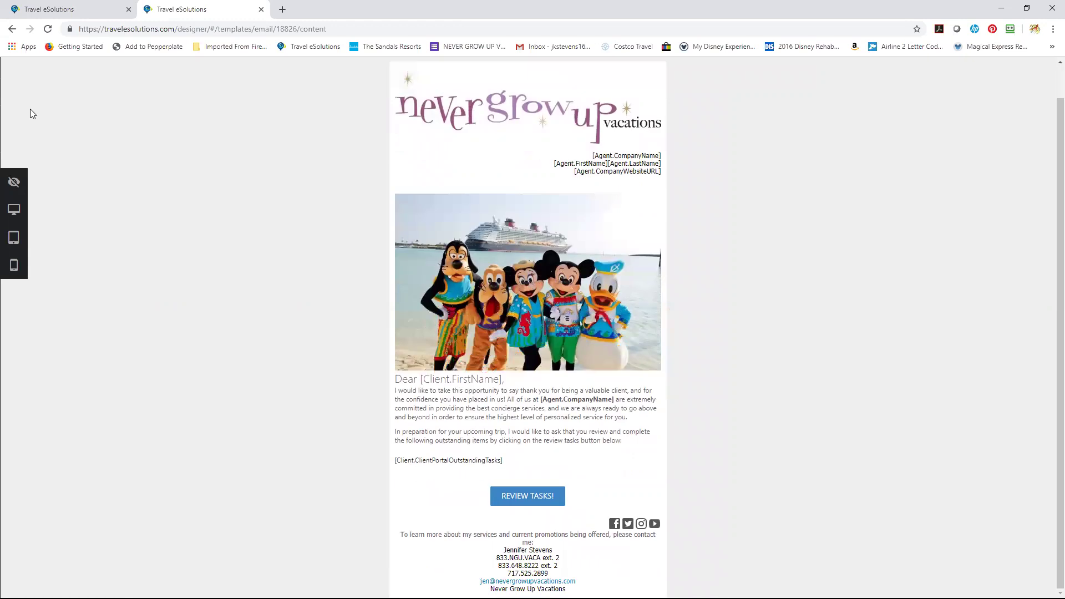
scroll(31, 111, up, 1)
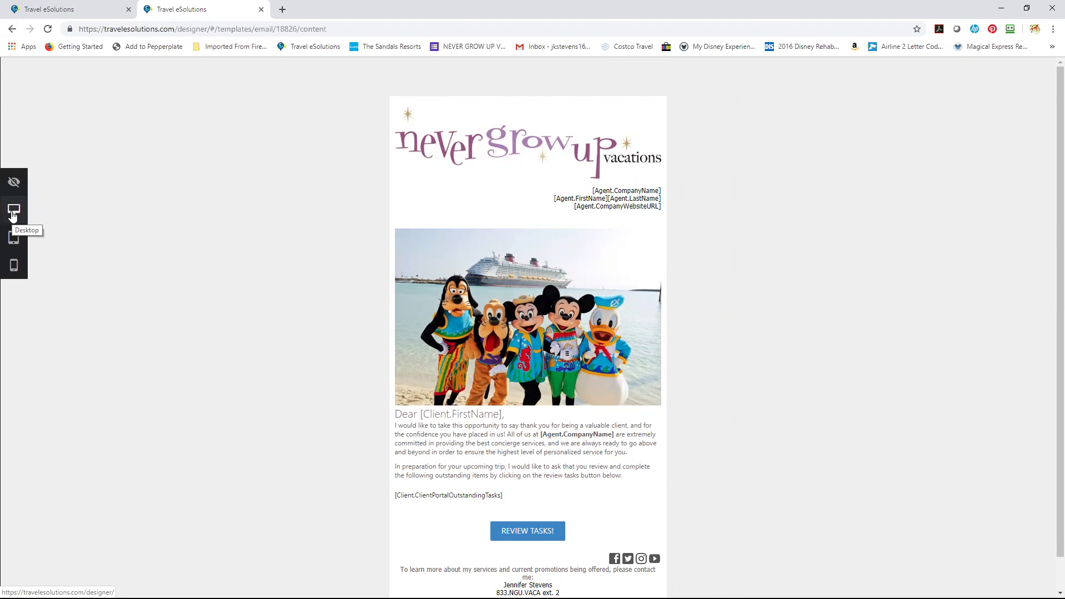
click(13, 212)
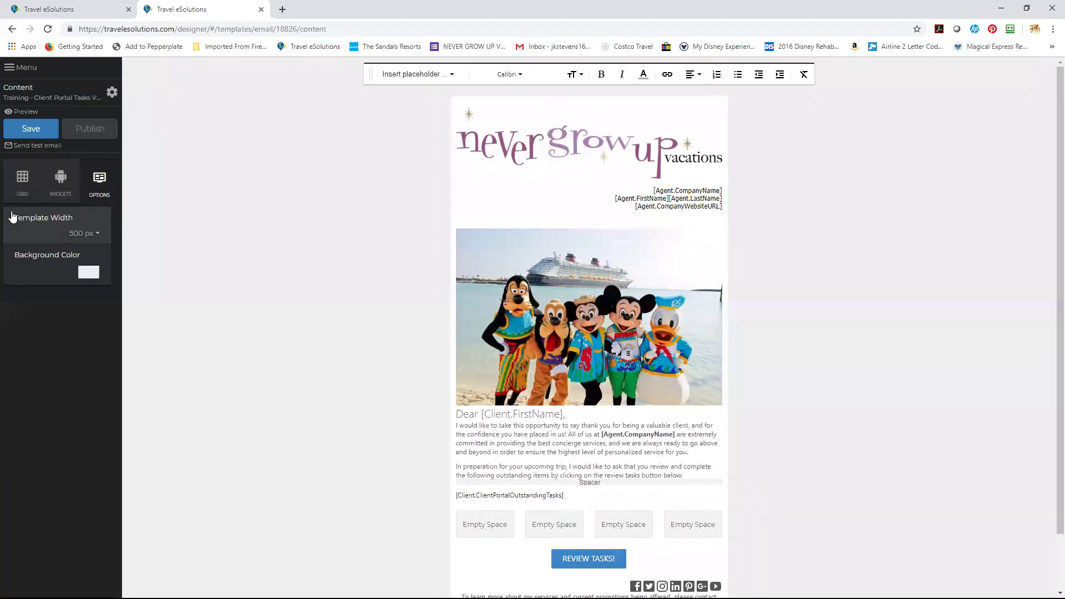
Preview the email at tablet and phone sizes.
click(33, 112)
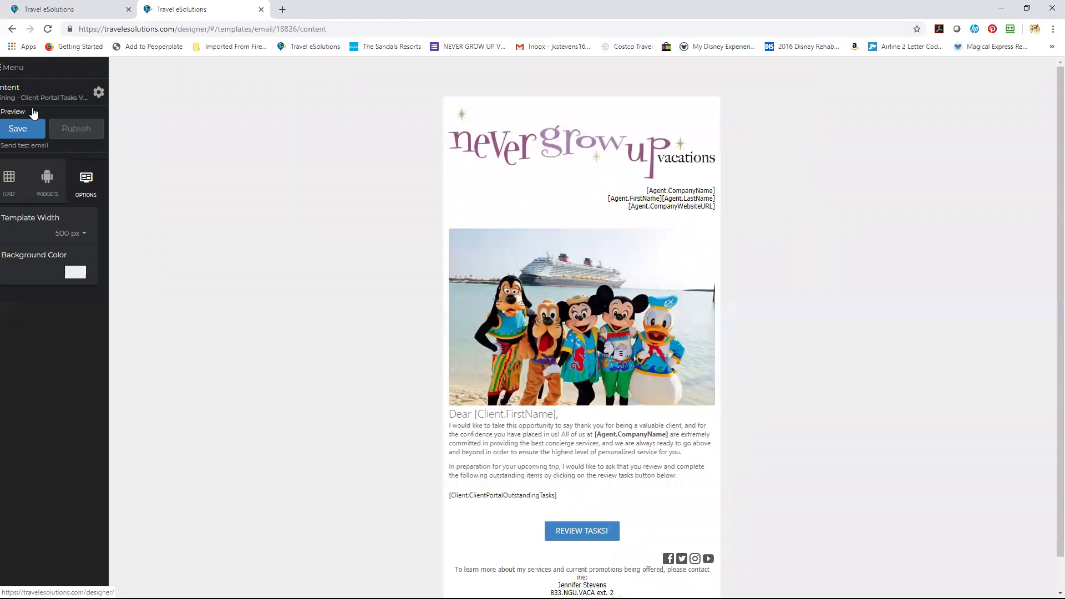
click(14, 245)
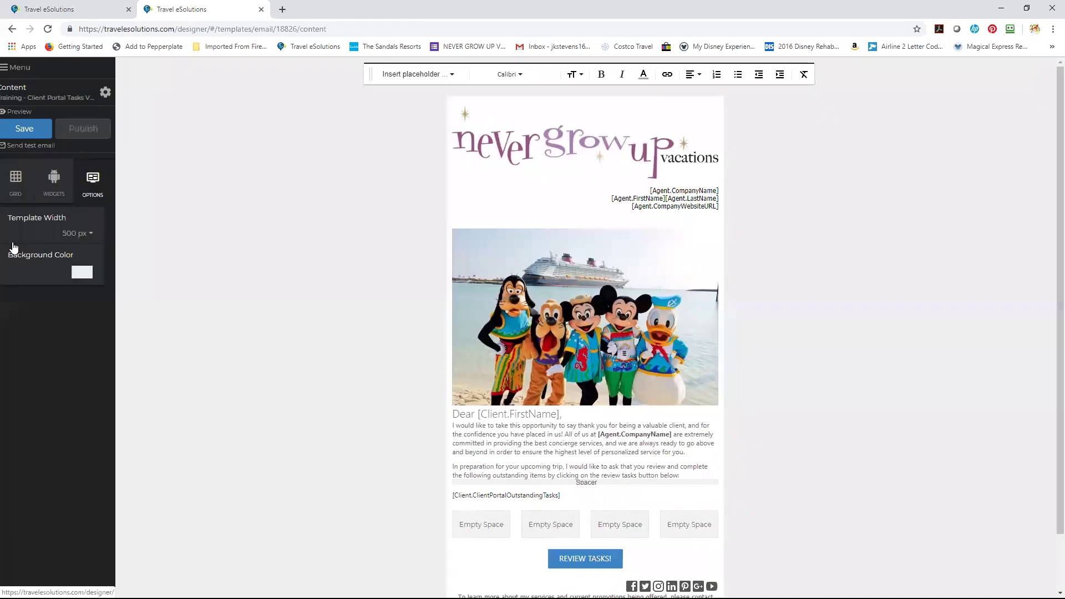
click(26, 114)
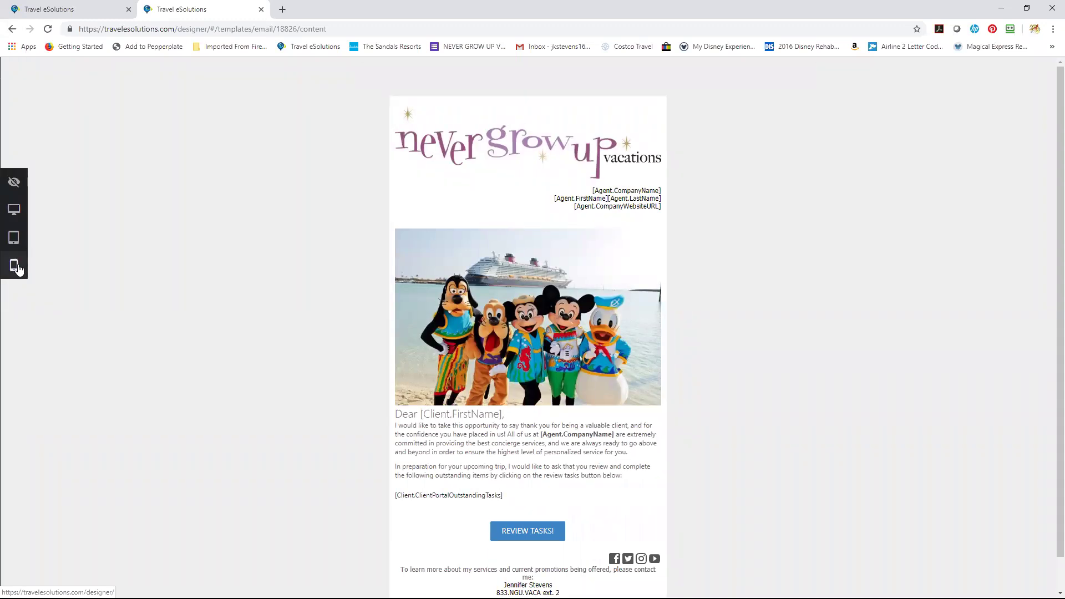
click(15, 266)
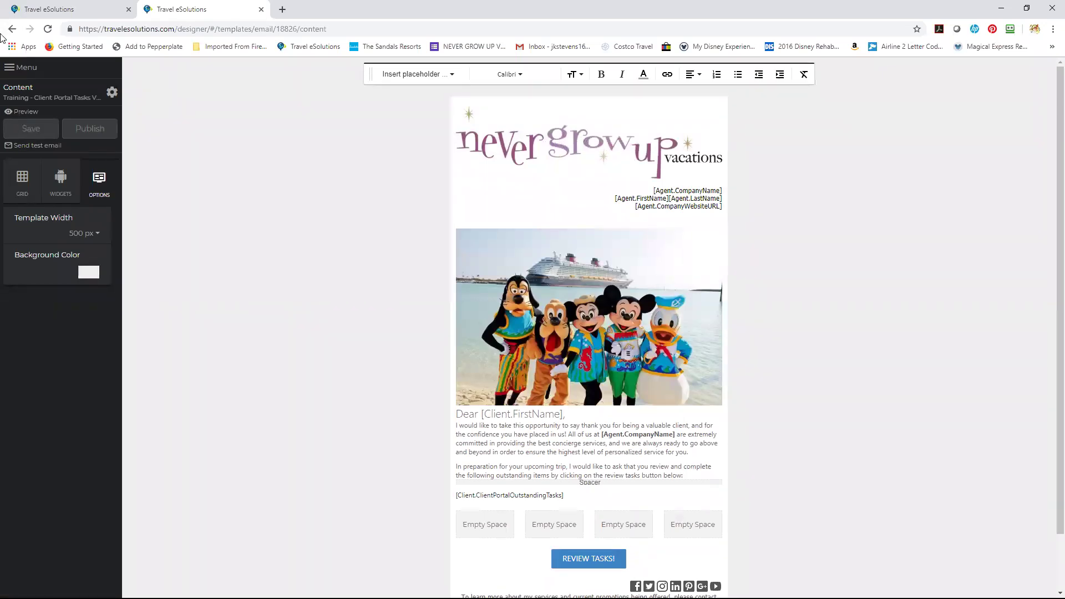
Open the NGUV Header from the email headers list.
click(9, 69)
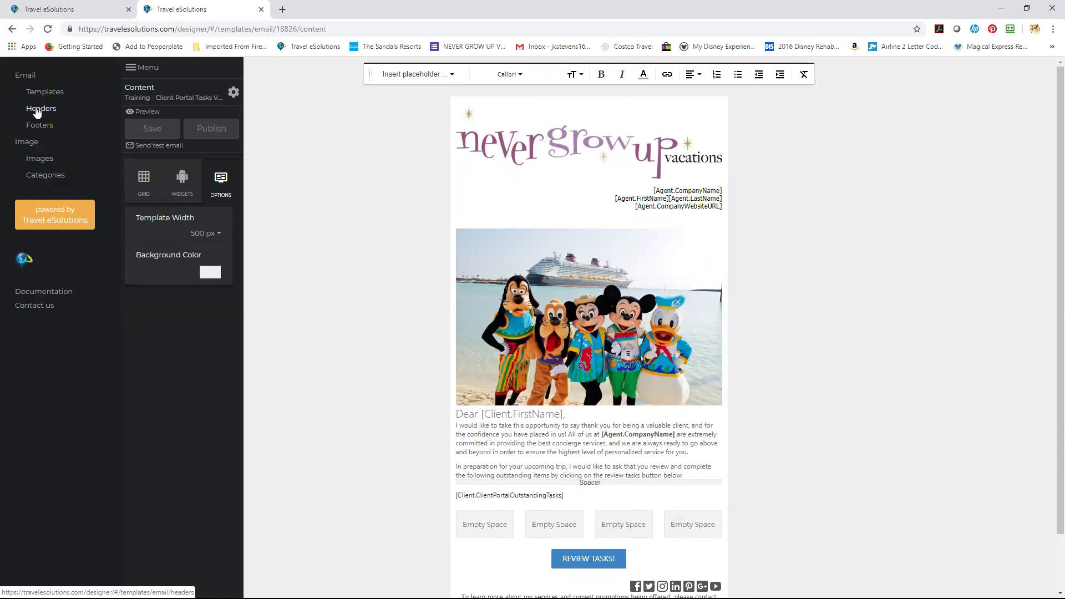
click(37, 112)
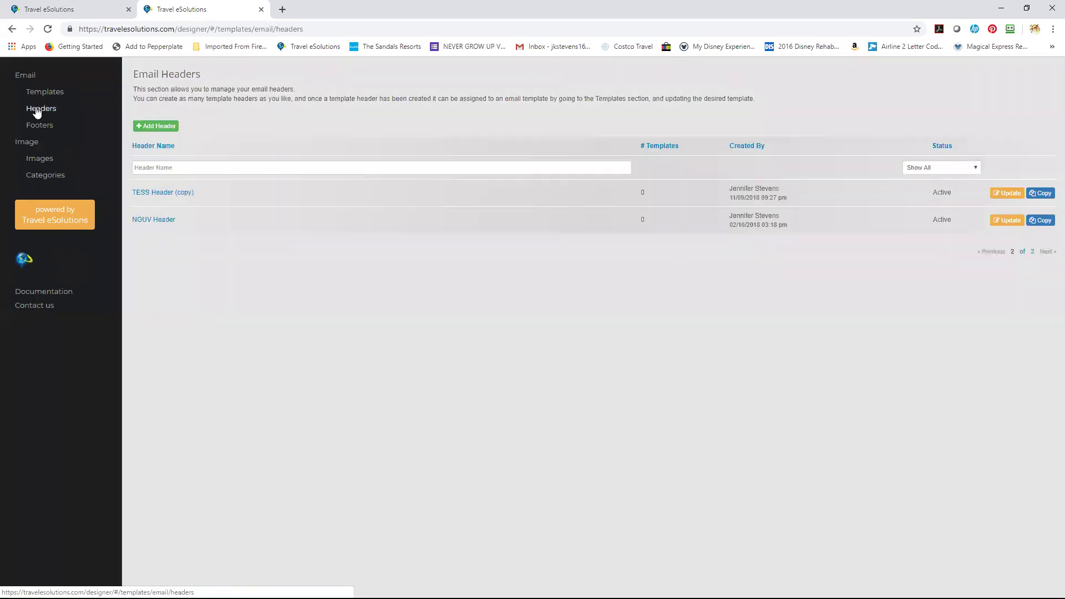
click(165, 222)
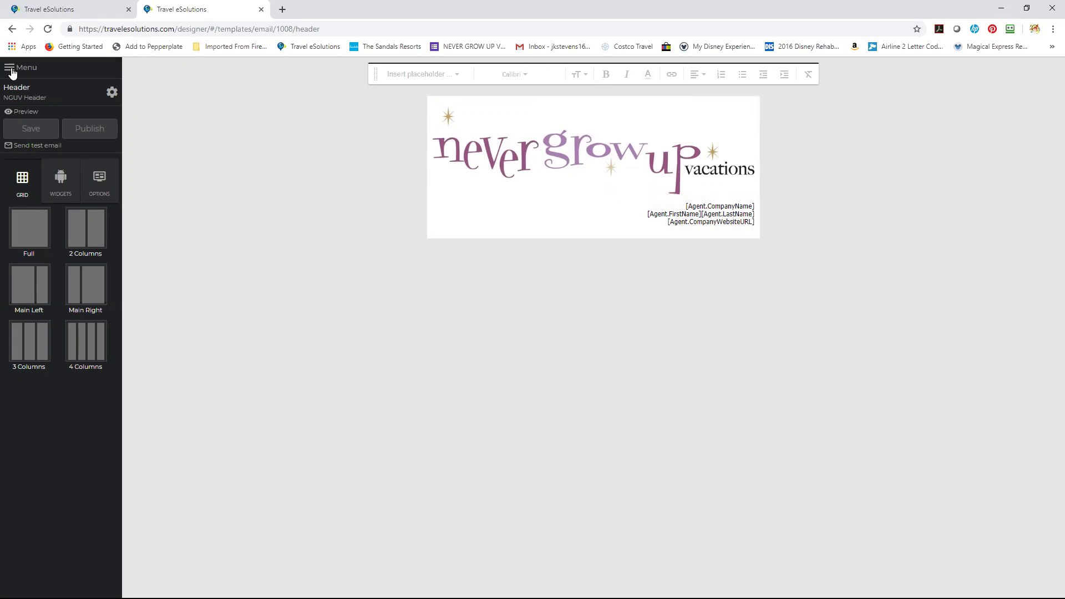
Look over the email footers list, then return to the Email Templates list.
click(9, 64)
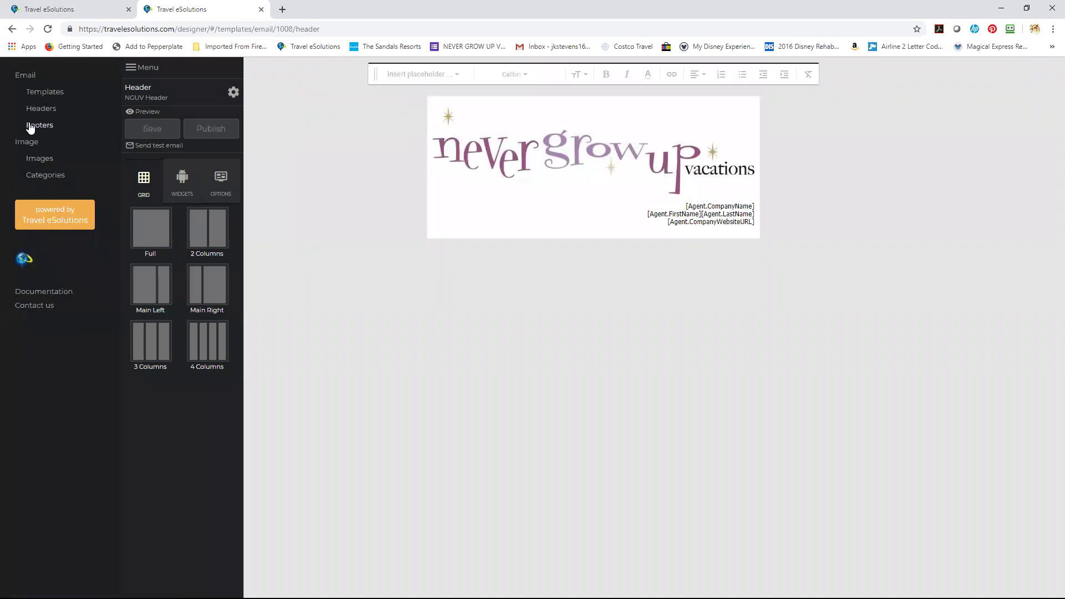
click(31, 126)
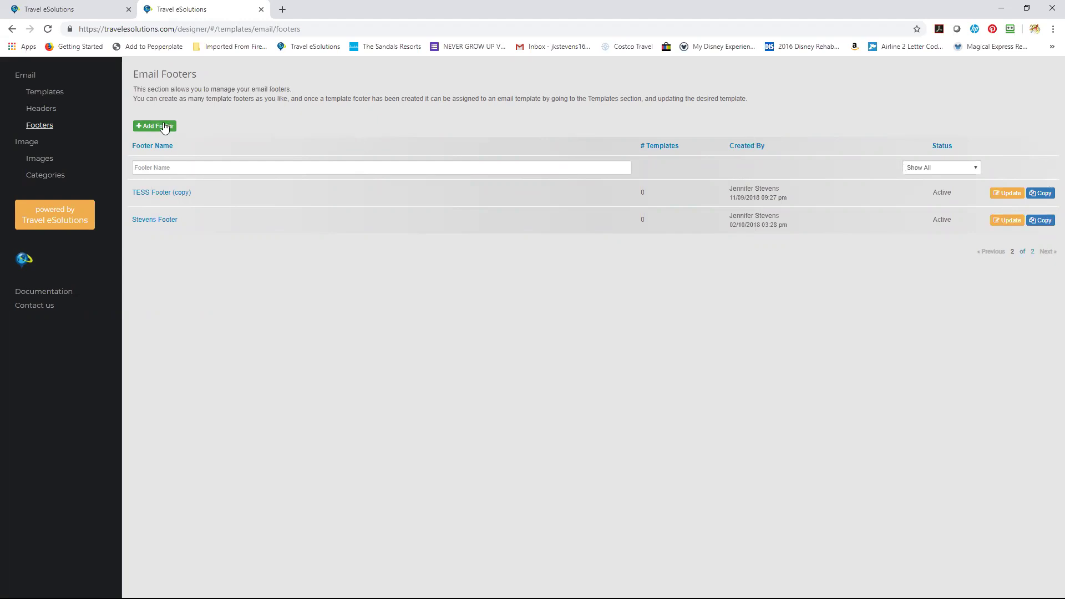
click(57, 94)
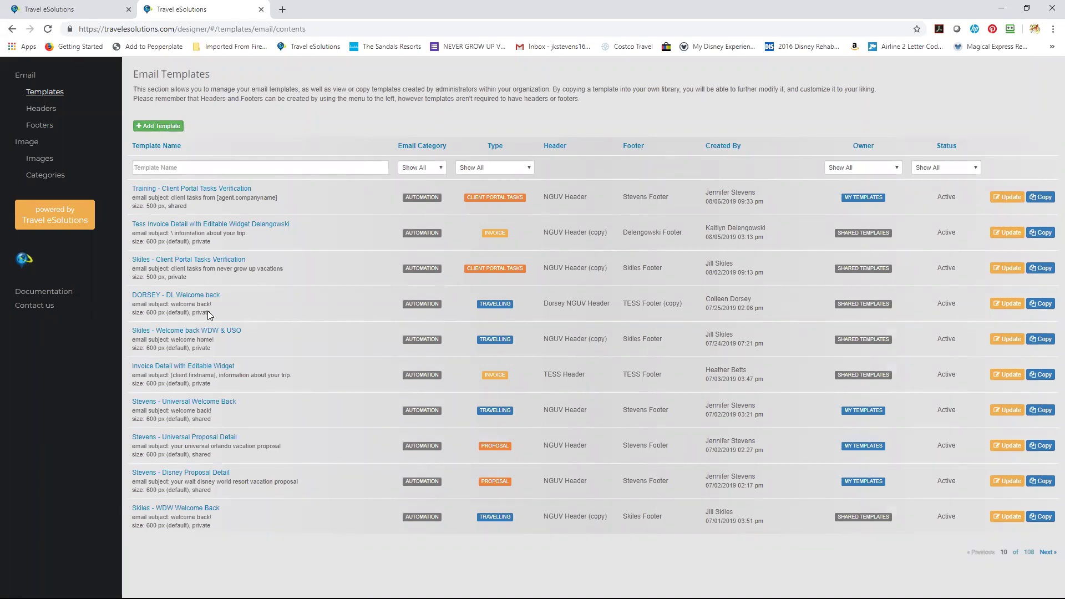
Open the Universal Welcome Back template and scroll through it.
drag(310, 263, 384, 350)
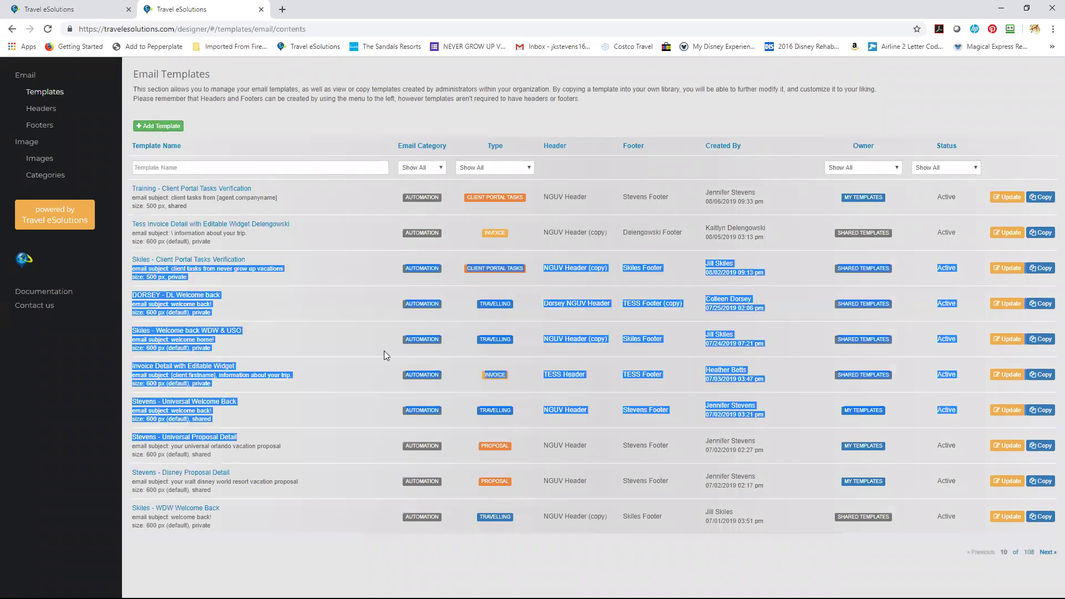
click(240, 565)
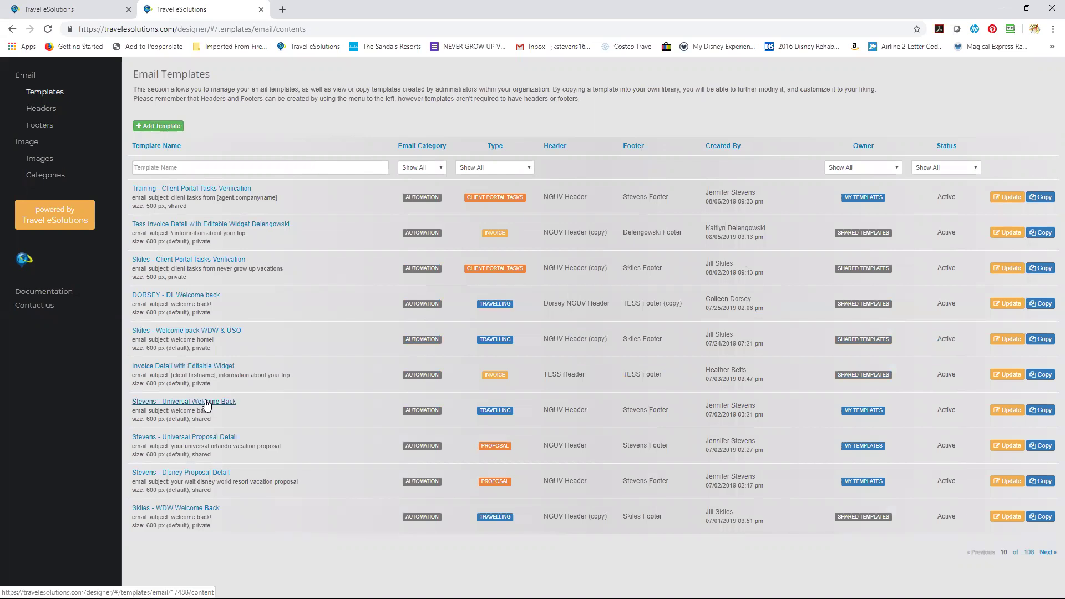
click(207, 403)
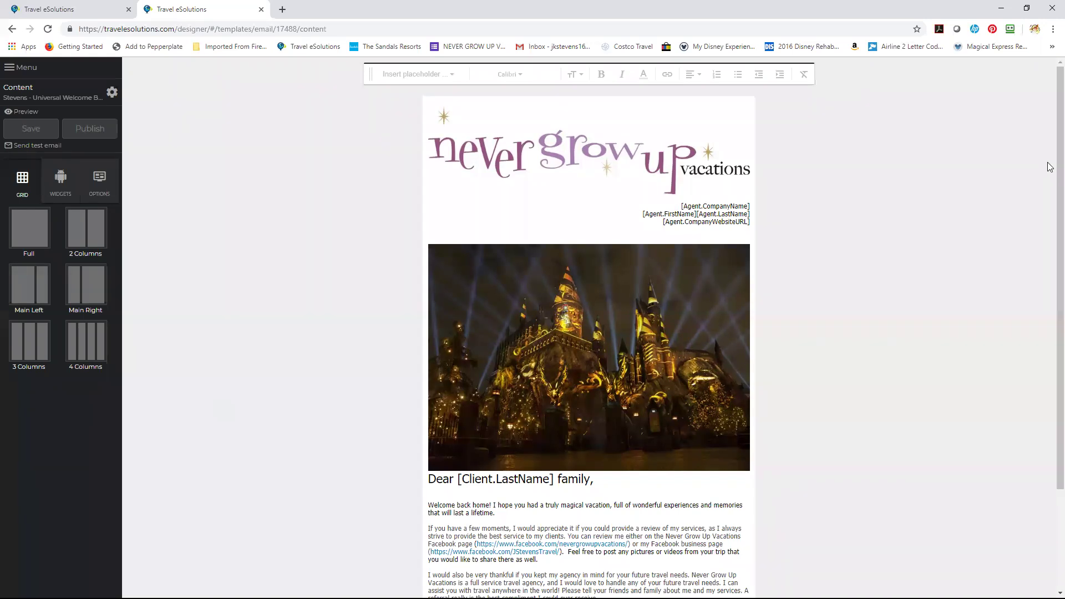
scroll(1050, 180, down, 1)
drag(1051, 245, 1051, 123)
Back on the Email Templates list, filter Template Name by the author's surname.
click(8, 69)
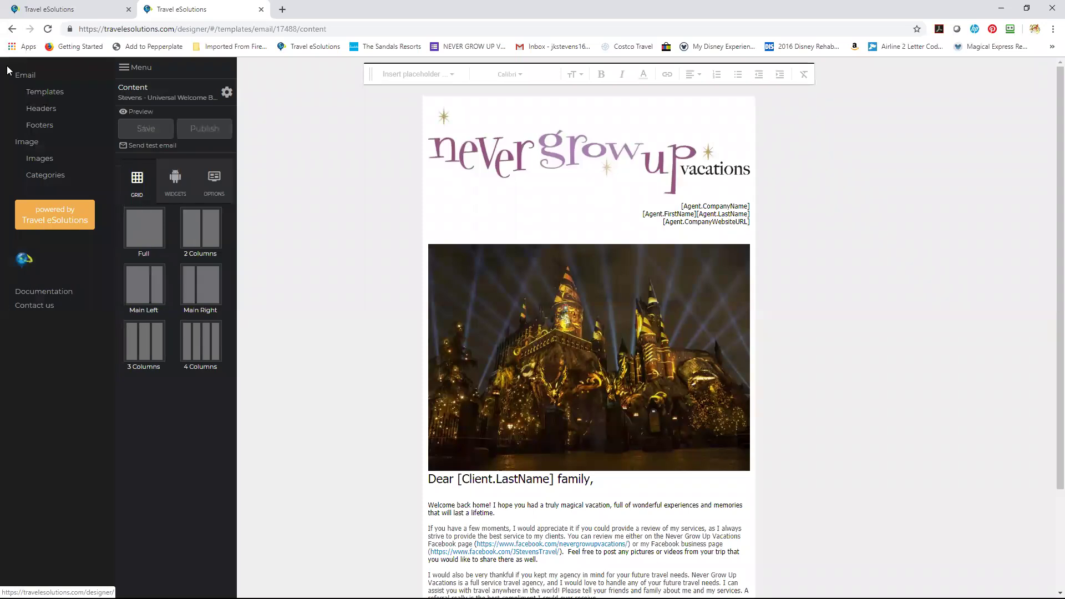
click(38, 96)
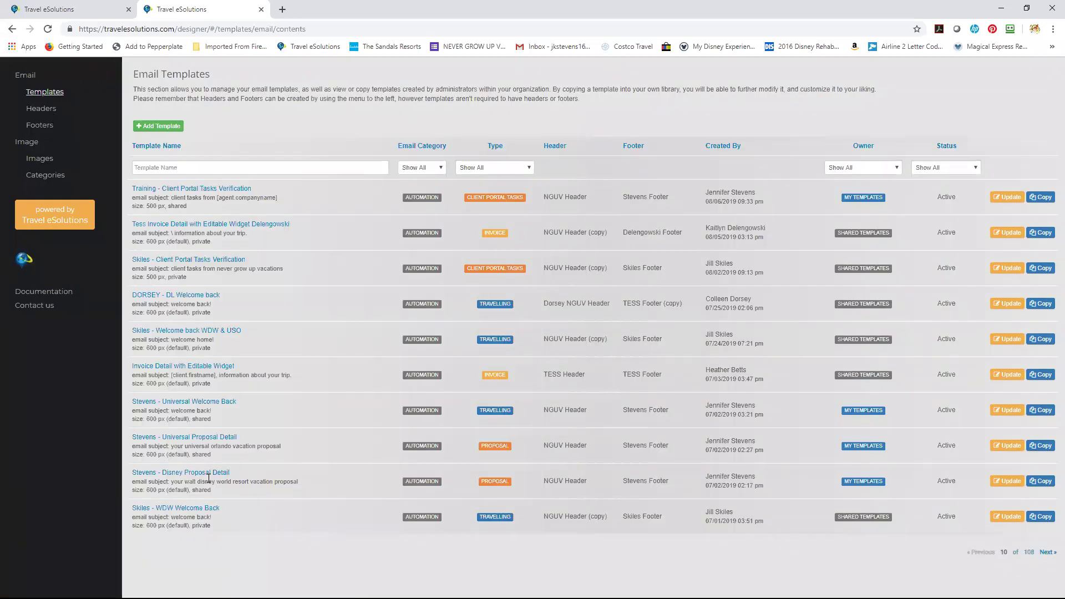
click(222, 170)
text(Stevens)
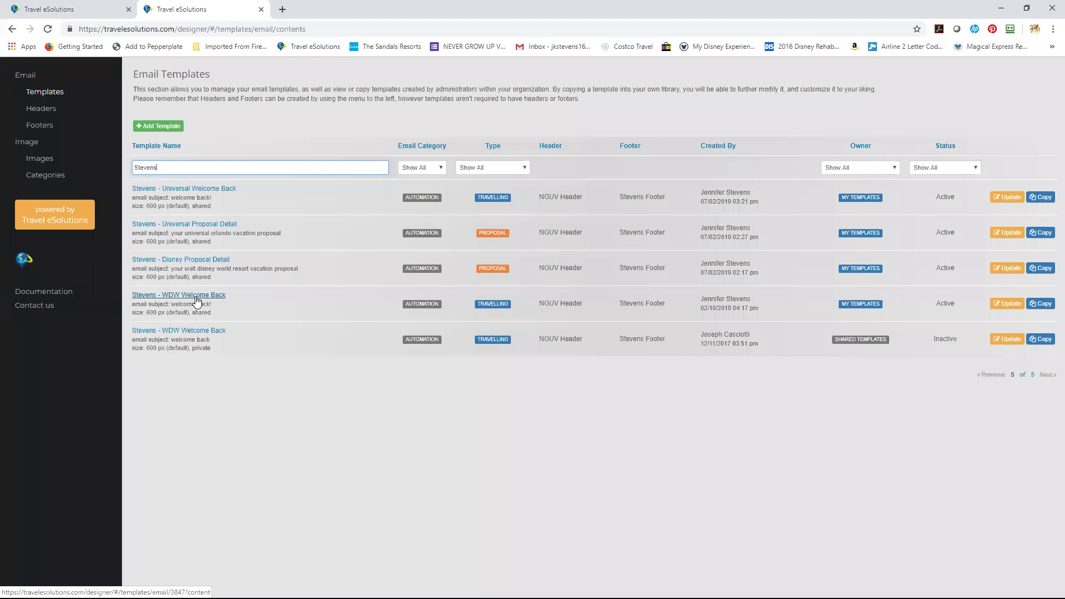
Open the WDW Welcome Back template and scroll down to its contact footer.
click(196, 300)
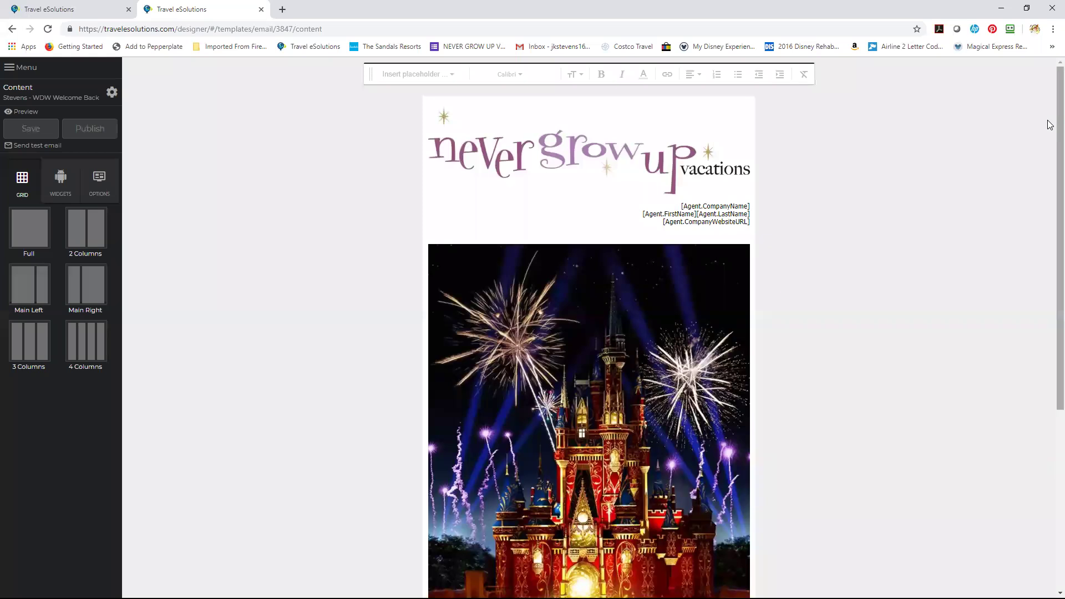
scroll(1049, 166, down, 1)
scroll(1051, 185, down, 2)
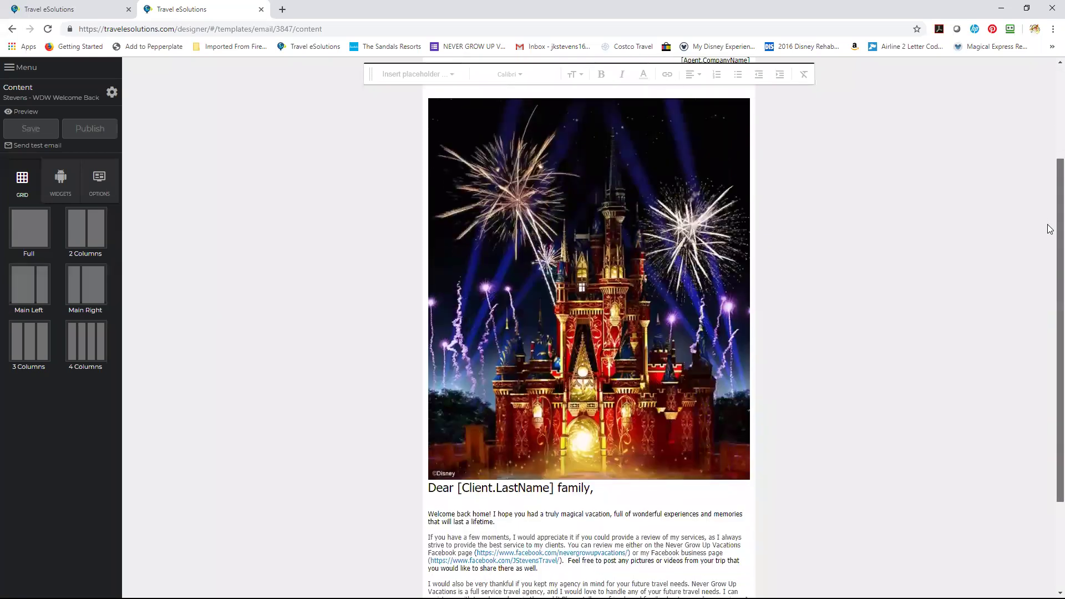
scroll(1050, 233, down, 2)
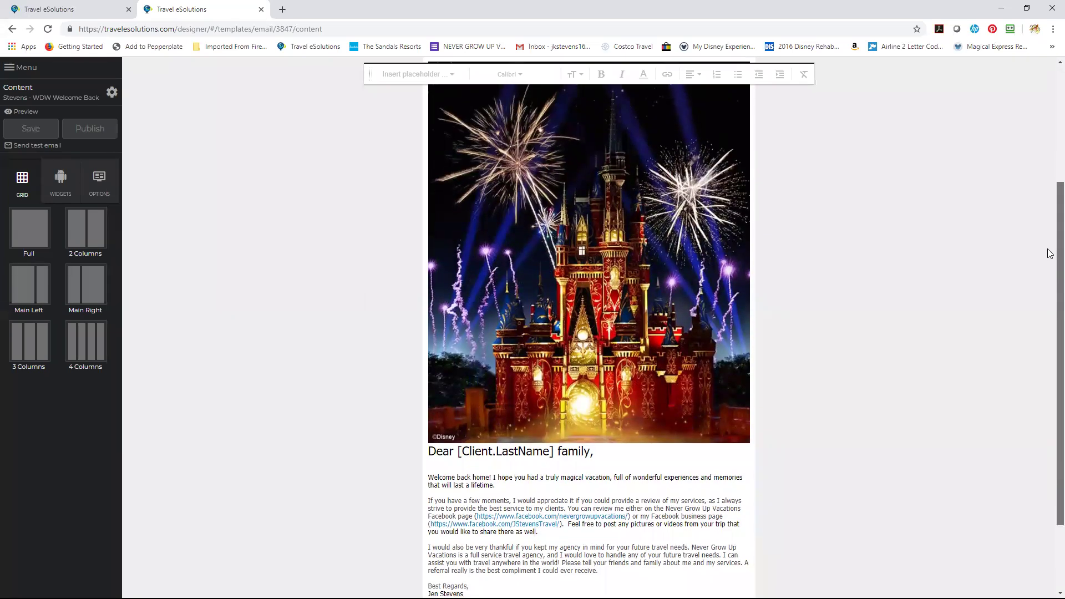
scroll(1050, 303, down, 1)
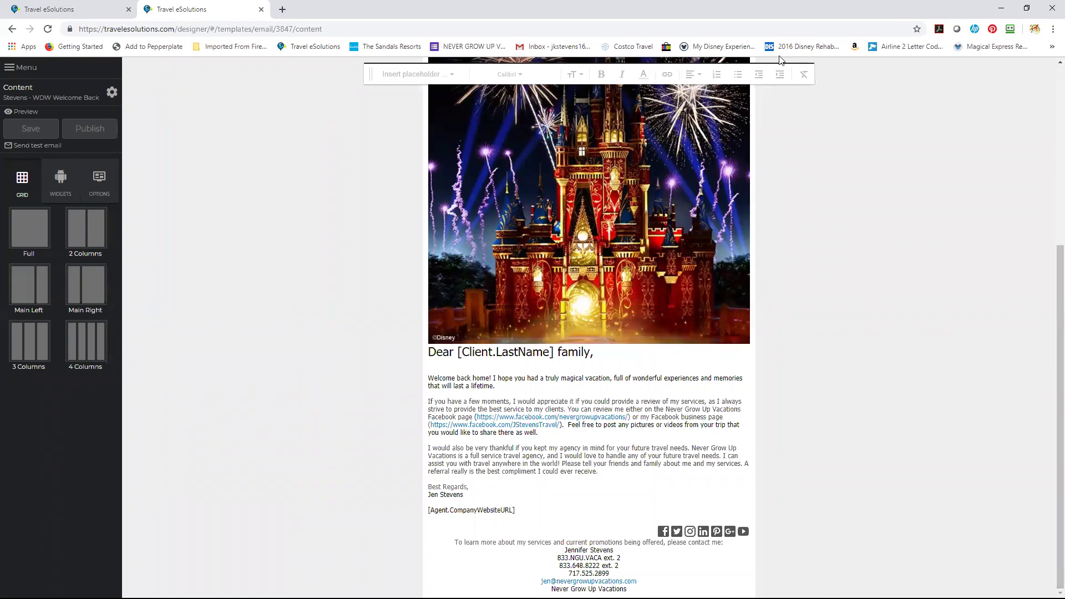
click(11, 67)
From the Email Templates list, start a new template and step through its name and subject fields.
click(35, 93)
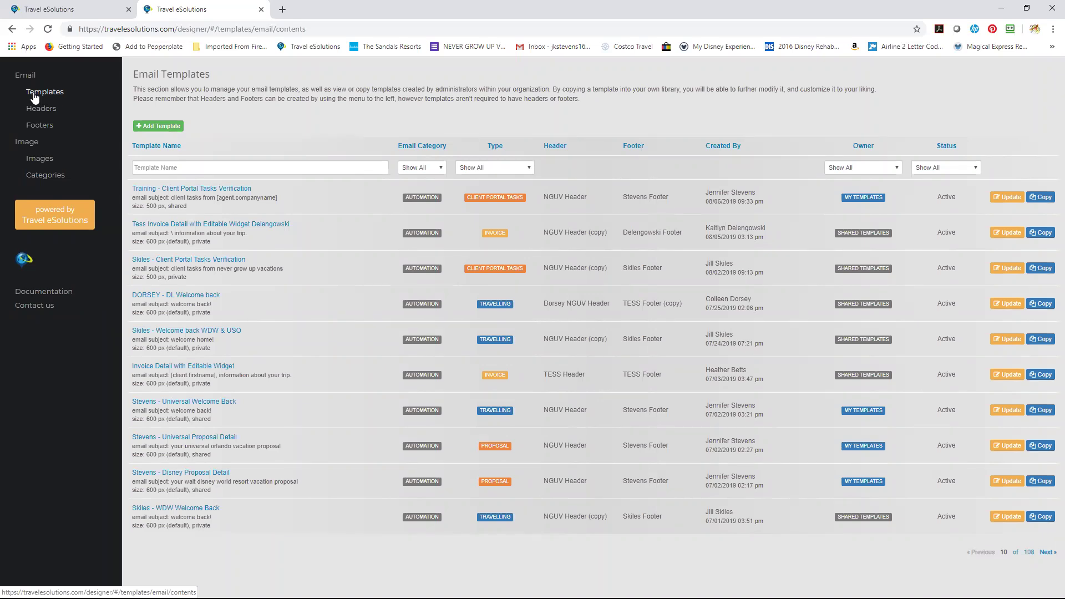
click(158, 130)
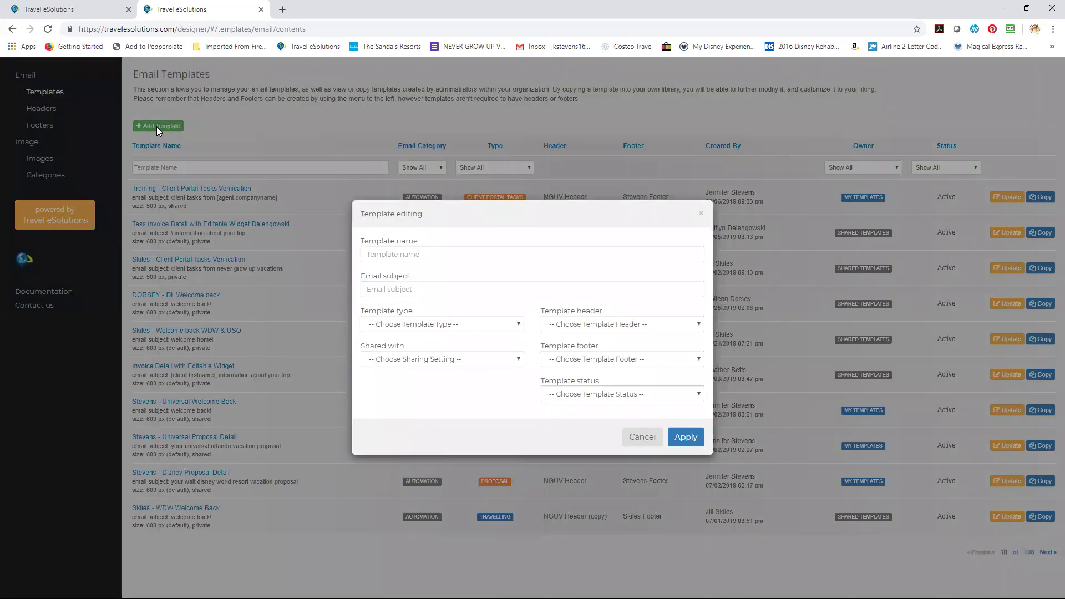
click(557, 254)
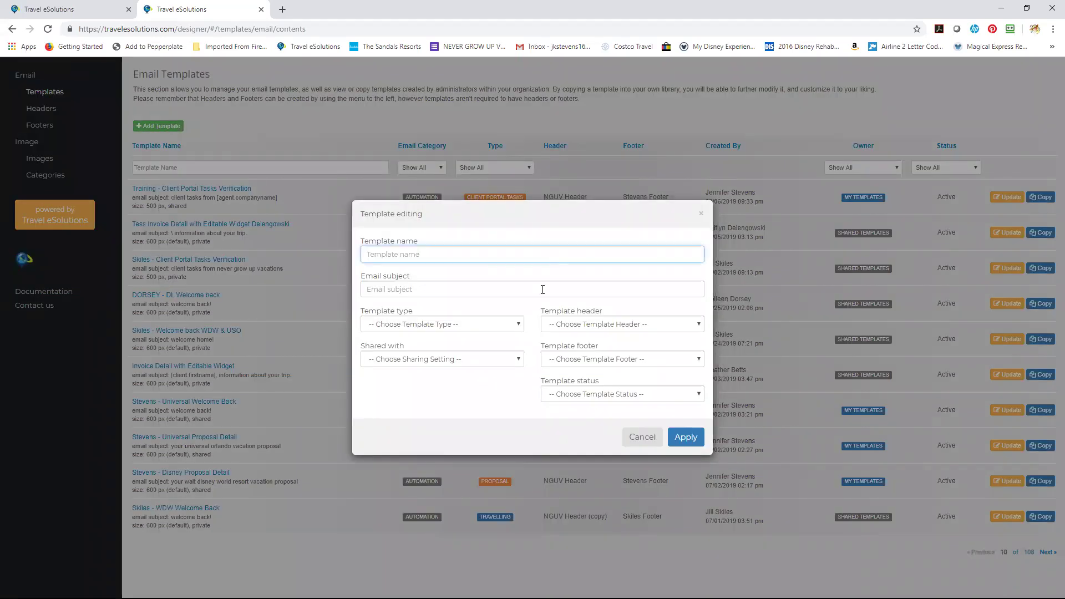
key(Tab)
Check the Type, Header, Shared with and Status choices, then cancel without creating it.
click(513, 326)
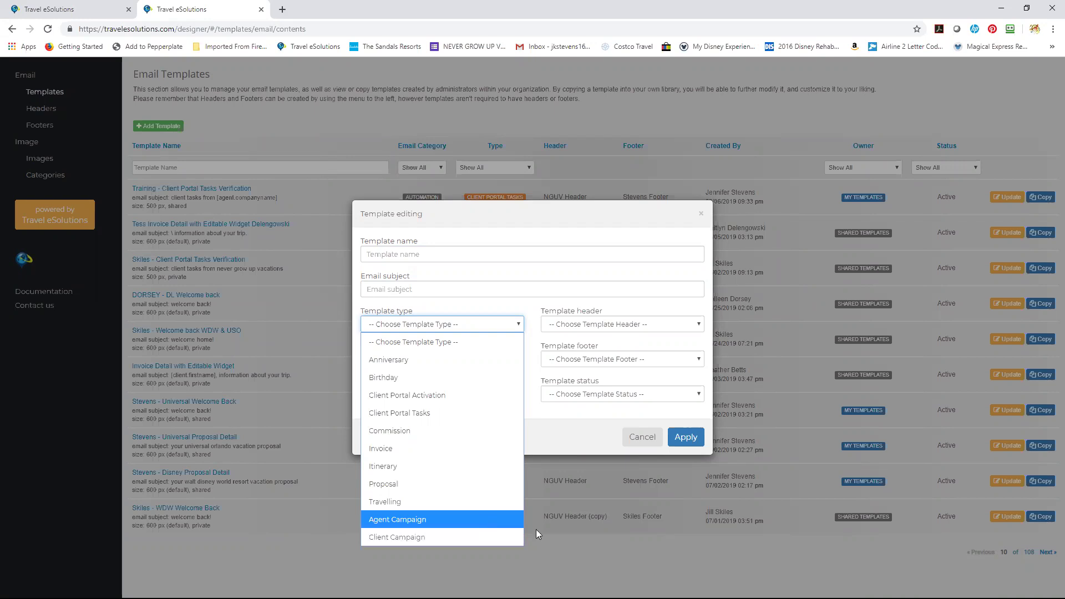
click(612, 326)
click(473, 359)
click(473, 359)
click(473, 358)
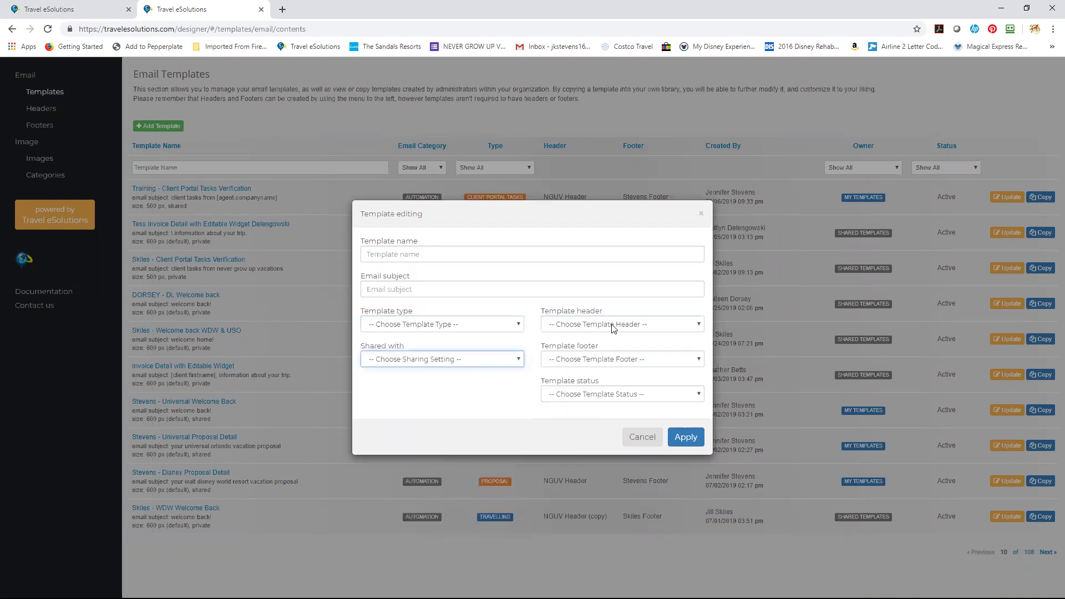
click(616, 395)
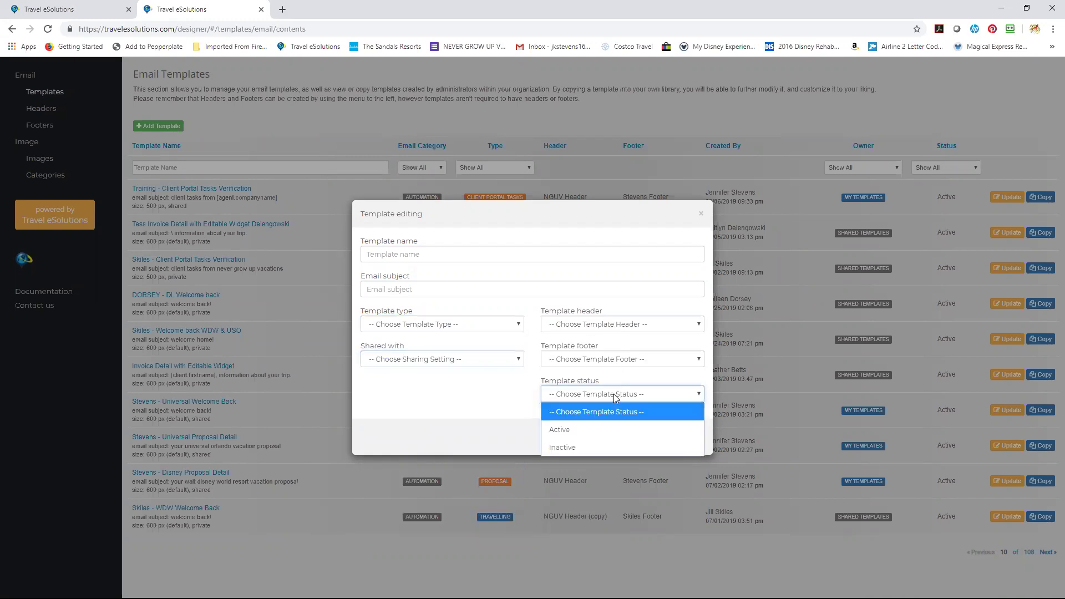
click(465, 410)
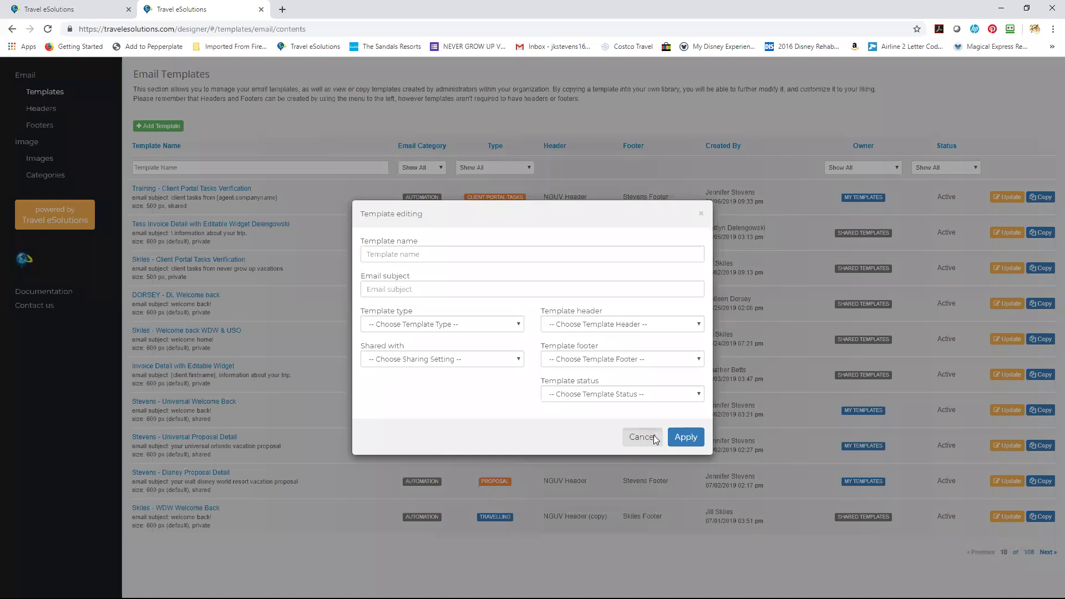
click(654, 438)
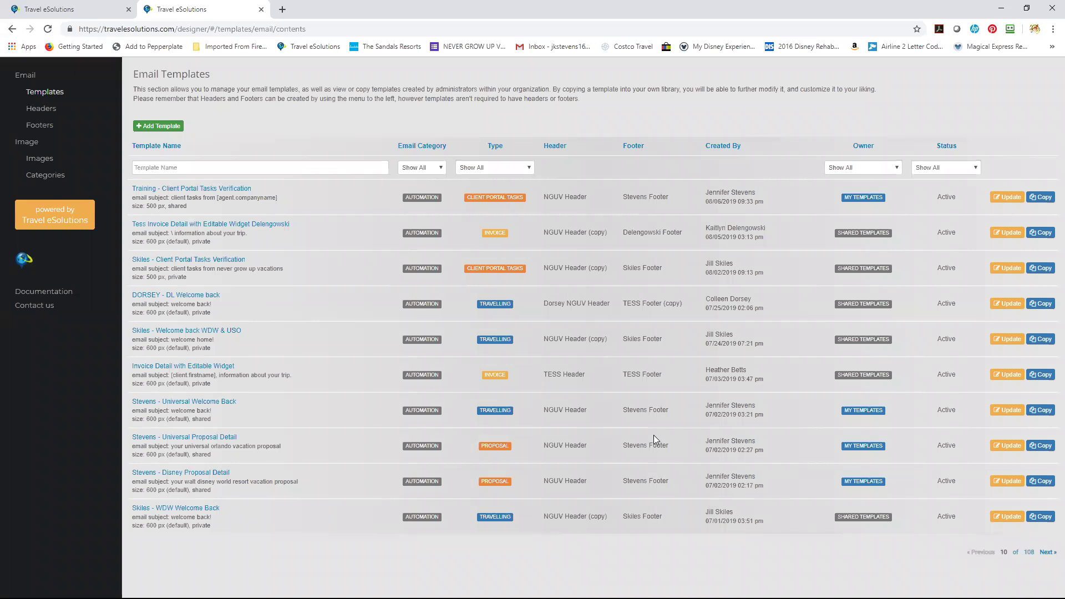
Filter templates by Owner Tess Library, go to the next page, and open Sugar Beach St Lucia.
click(889, 167)
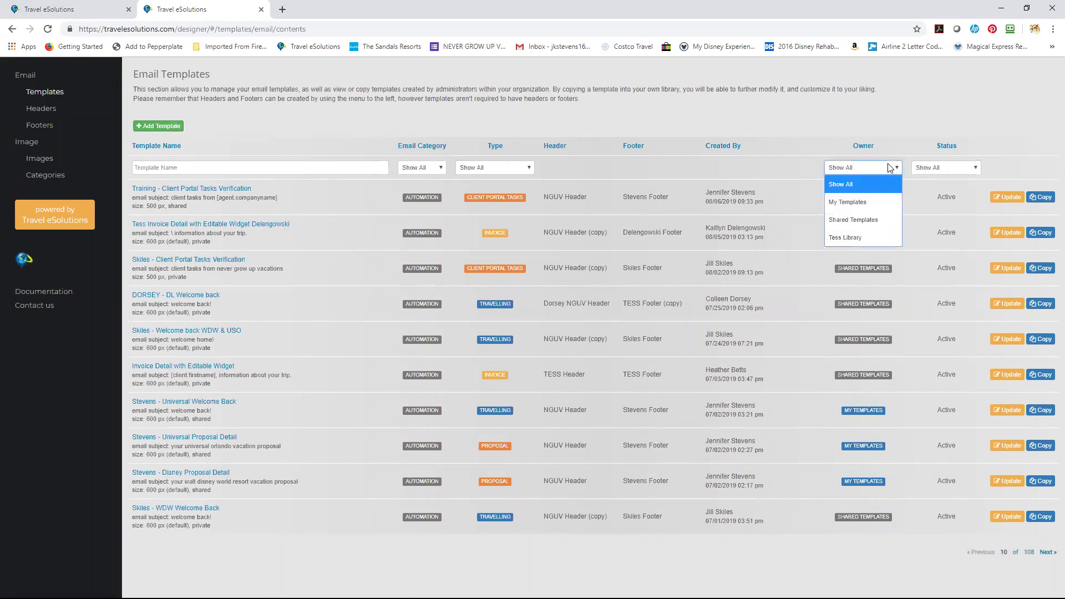
click(861, 237)
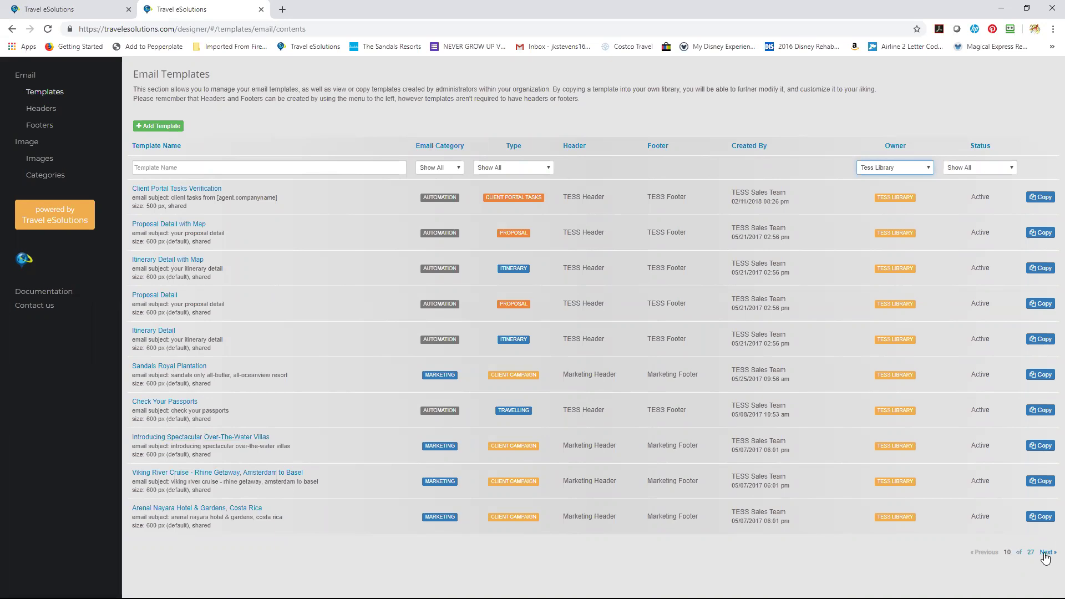
click(1045, 553)
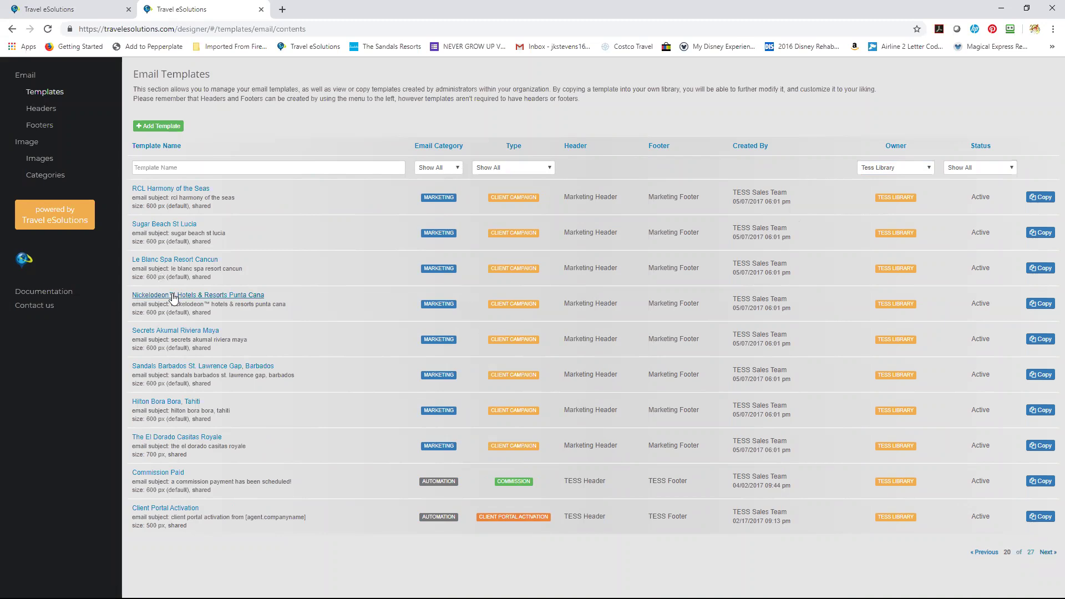
click(160, 225)
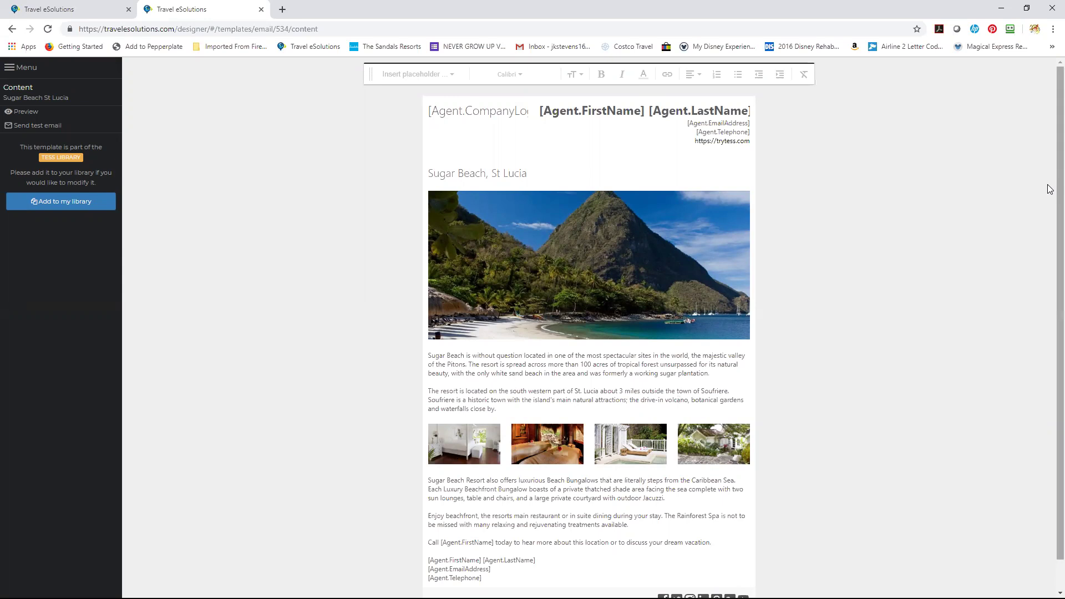
Scroll to the bottom of Sugar Beach St Lucia, then switch back to the Email Templates tab.
scroll(1049, 238, down, 1)
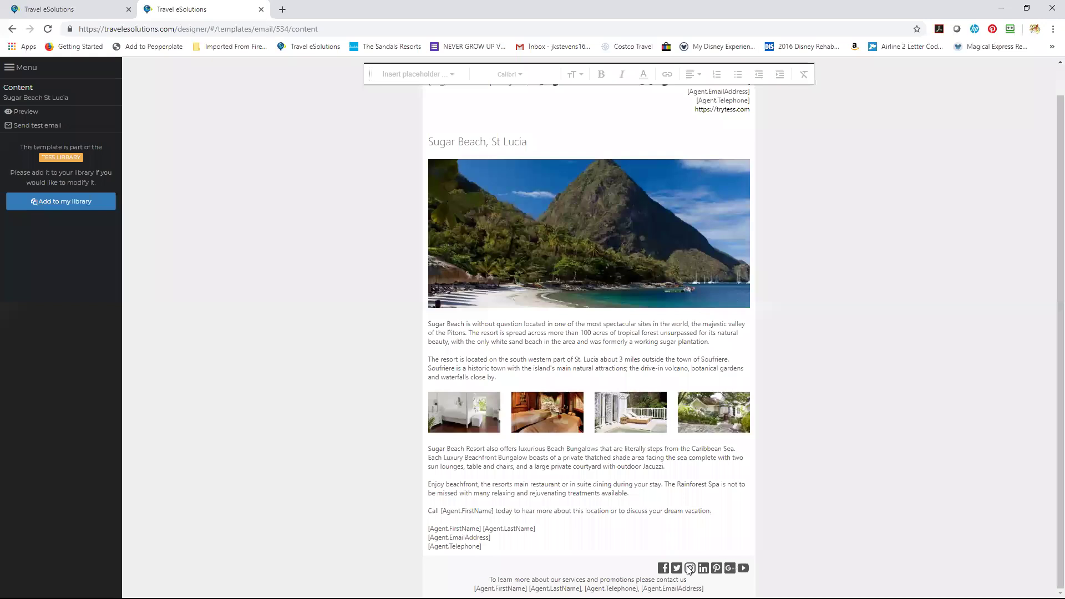
click(67, 15)
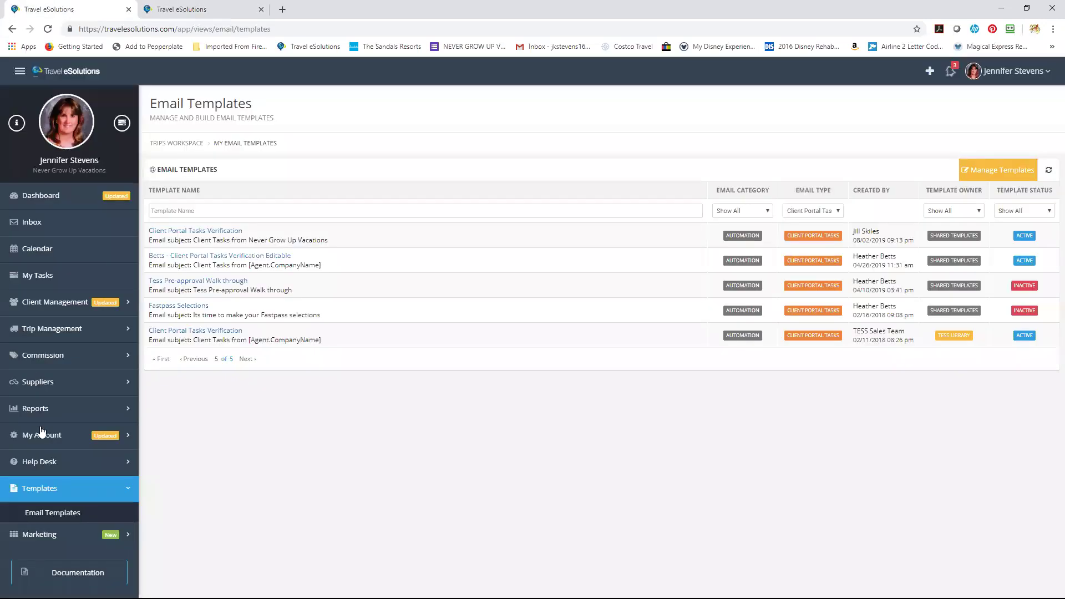
Find your own agent record in My Account > Agents by last name and open its Settings.
click(65, 442)
click(66, 463)
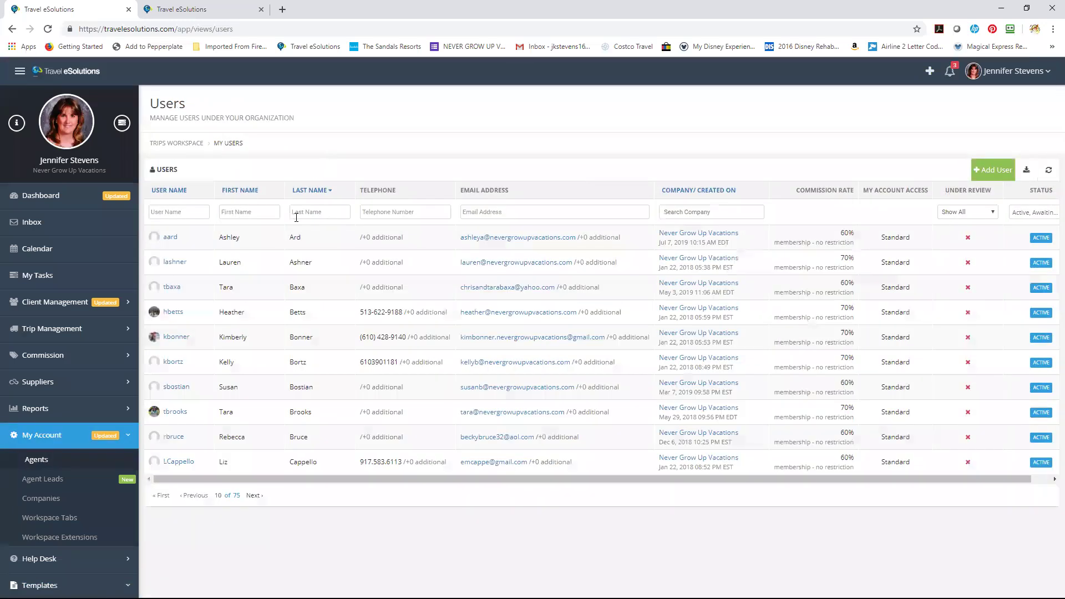
click(299, 212)
text(Stevens)
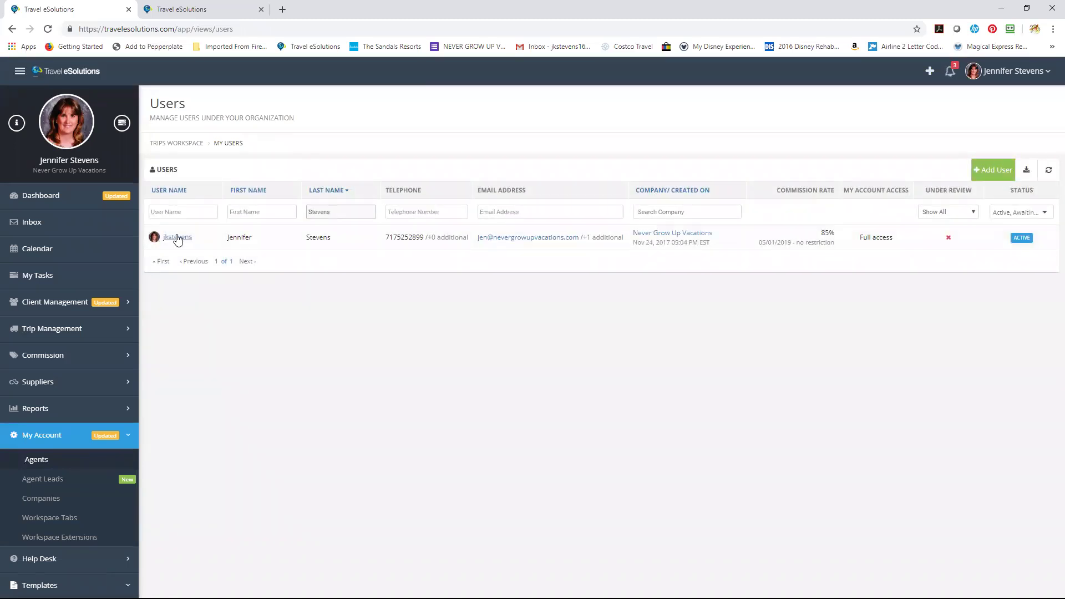
click(177, 237)
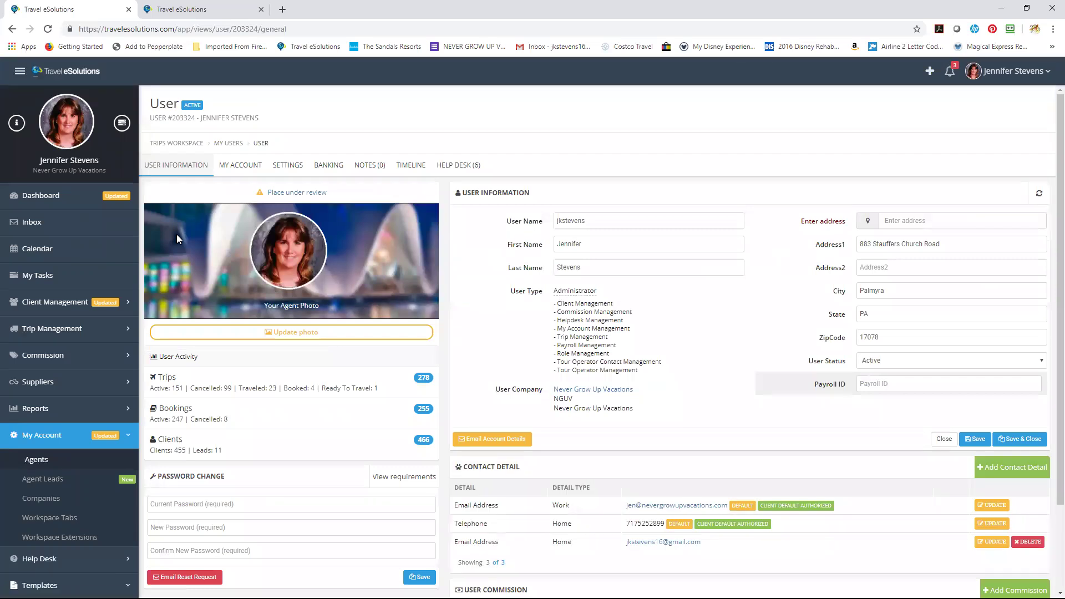
click(288, 166)
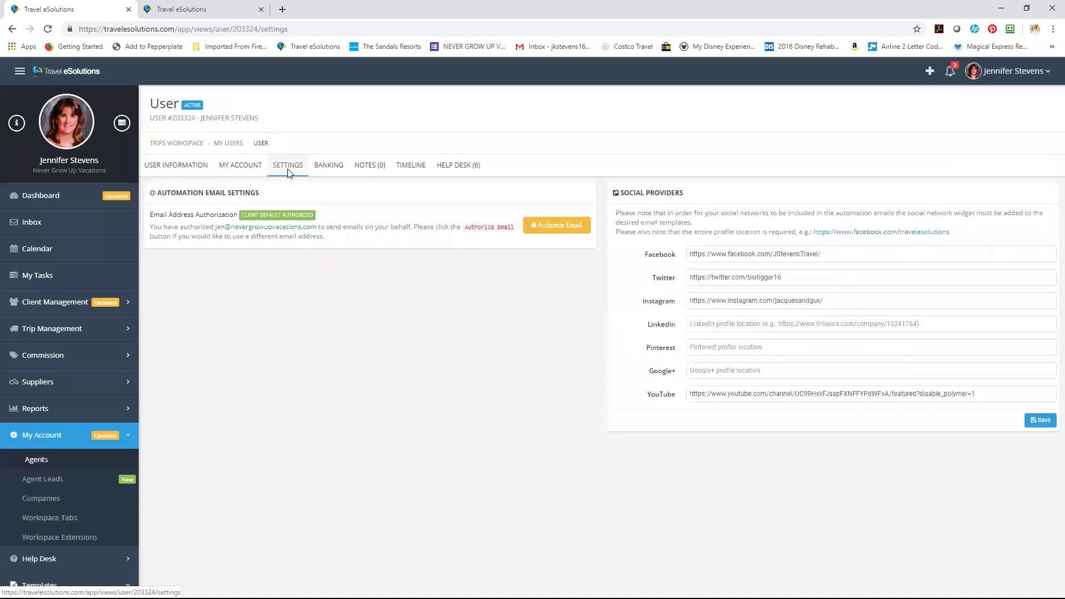